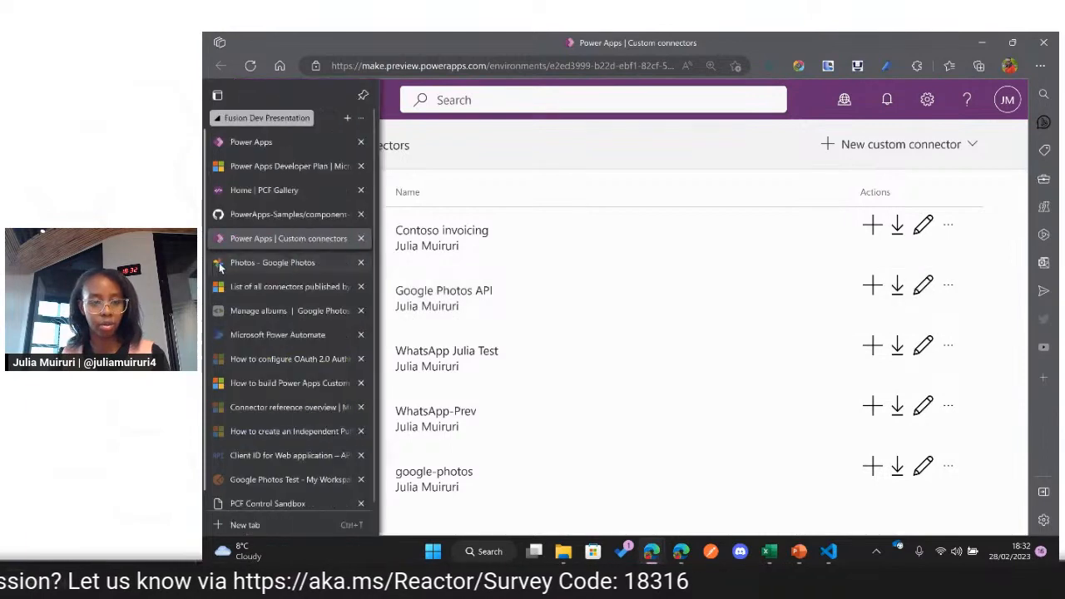
Step: Look over the Google Photos library and open the Manage albums guide of the Google Photos APIs
{"action": "left_click", "coordinate": [233, 266]}
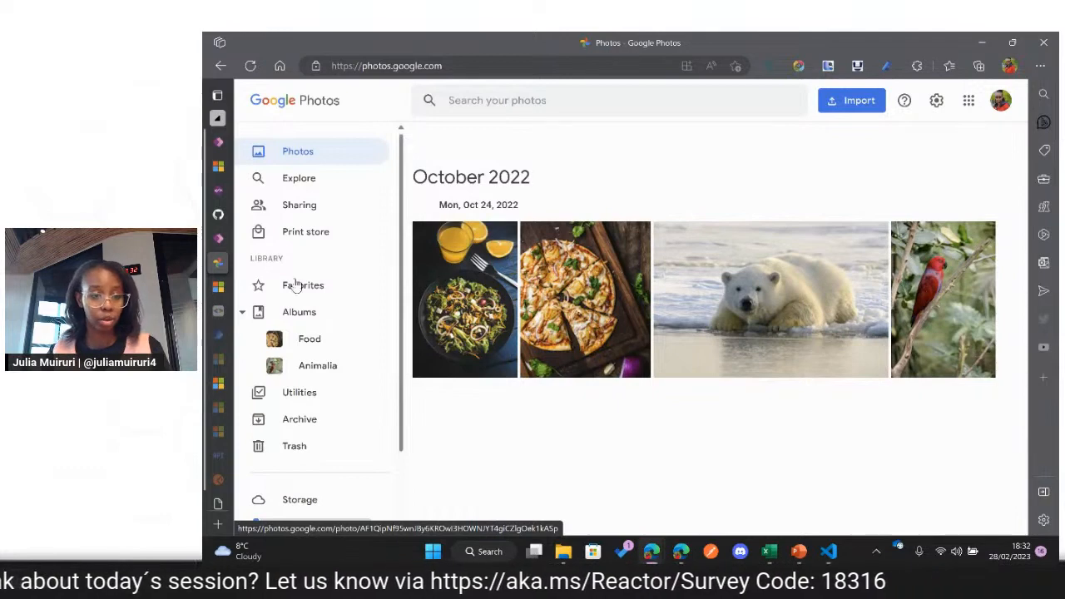
{"action": "mouse_move", "coordinate": [225, 290]}
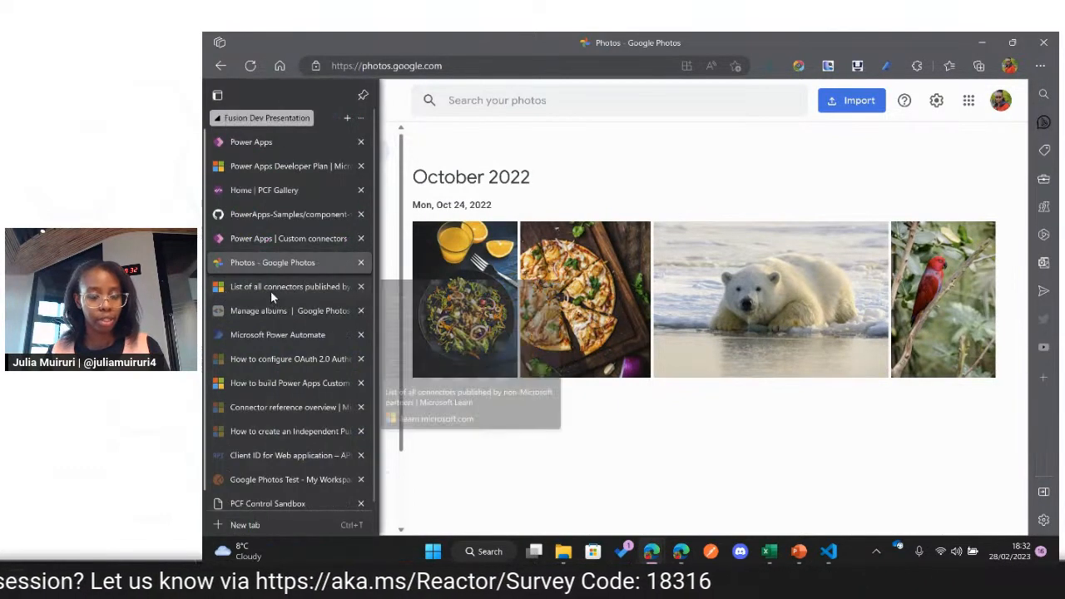
{"action": "left_click", "coordinate": [266, 311]}
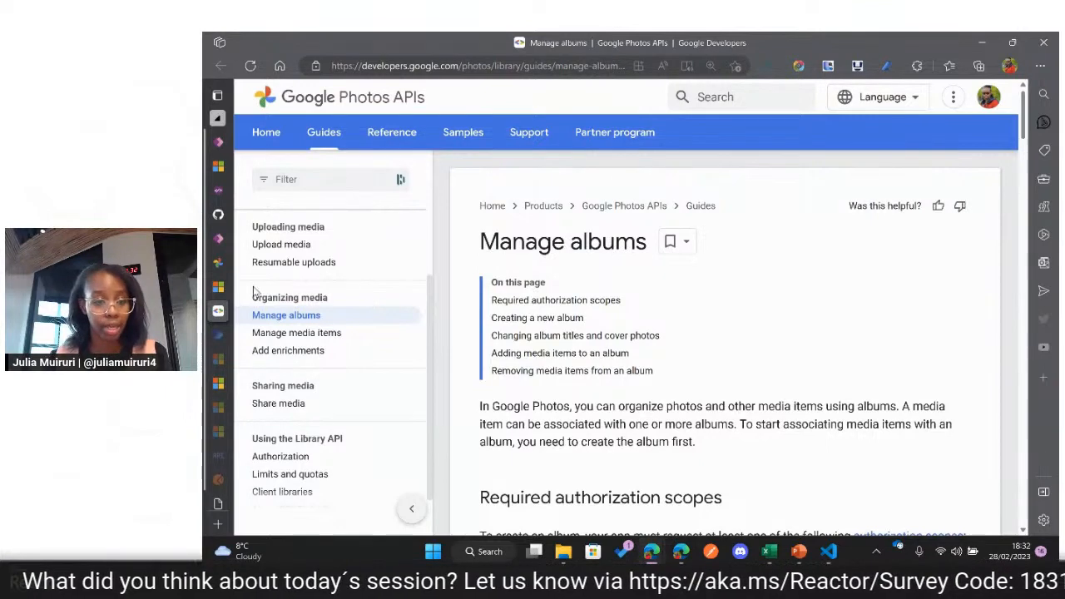
Step: Open the Google Cloud details of the web application's OAuth client and highlight its client ID and client secret
{"action": "mouse_move", "coordinate": [212, 327]}
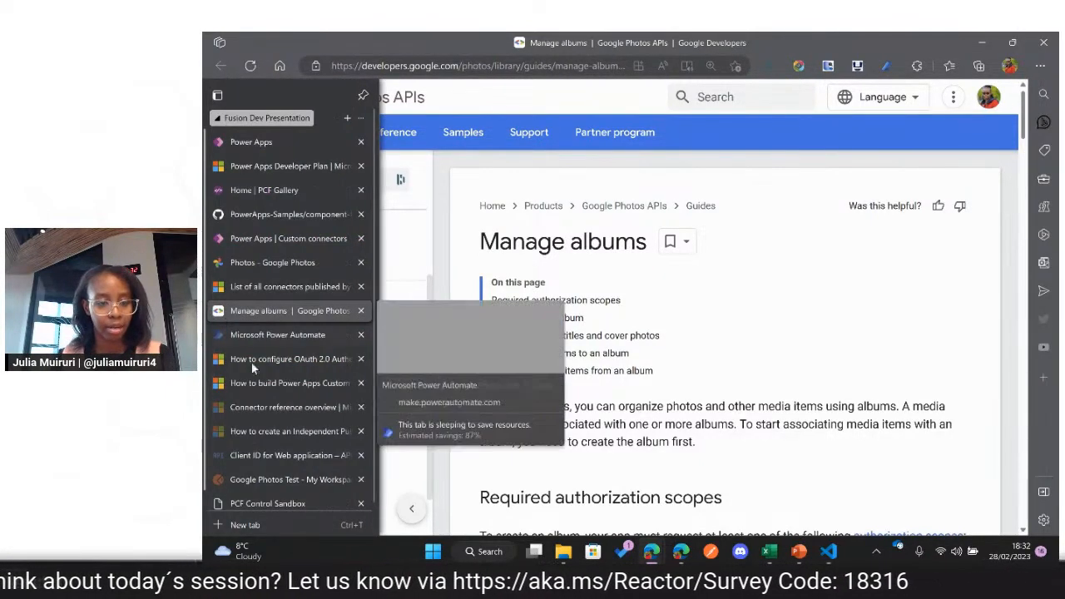
{"action": "left_click", "coordinate": [282, 456]}
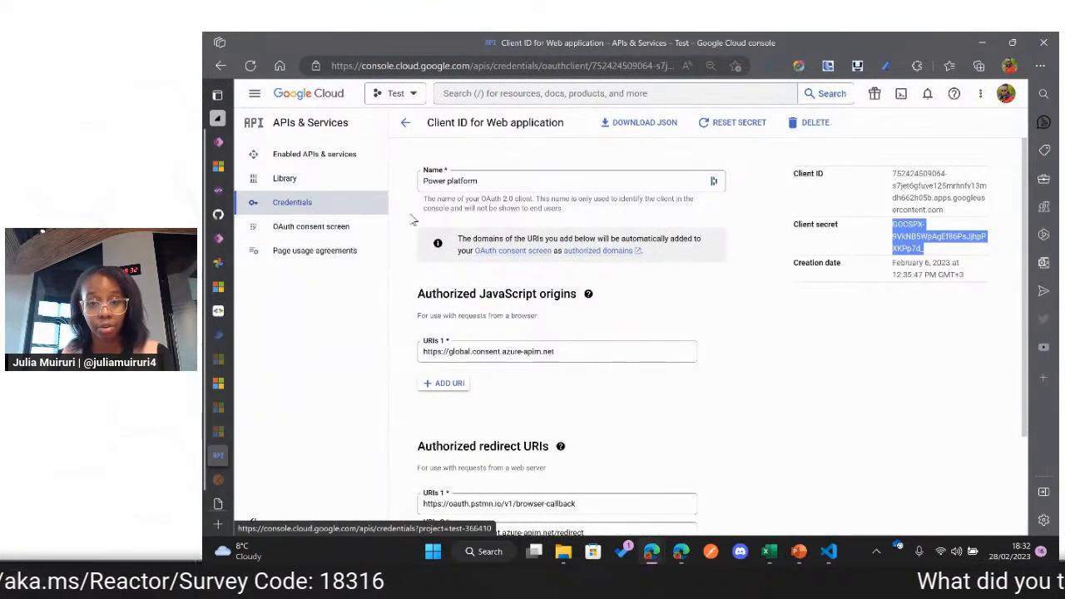
{"action": "left_click", "coordinate": [851, 264]}
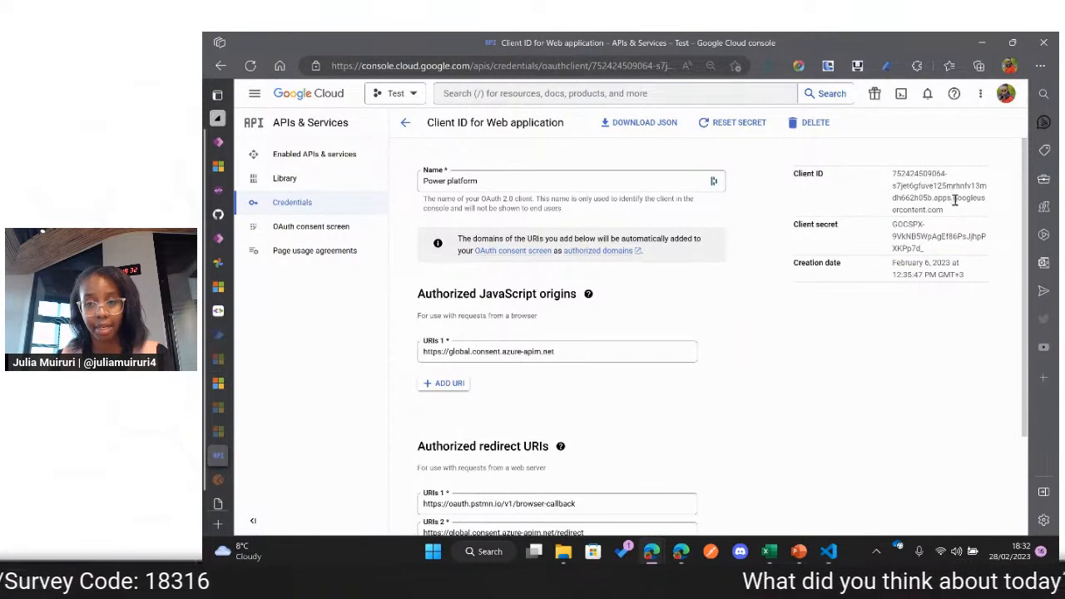
{"action": "left_click_drag", "start_coordinate": [955, 200], "coordinate": [897, 178]}
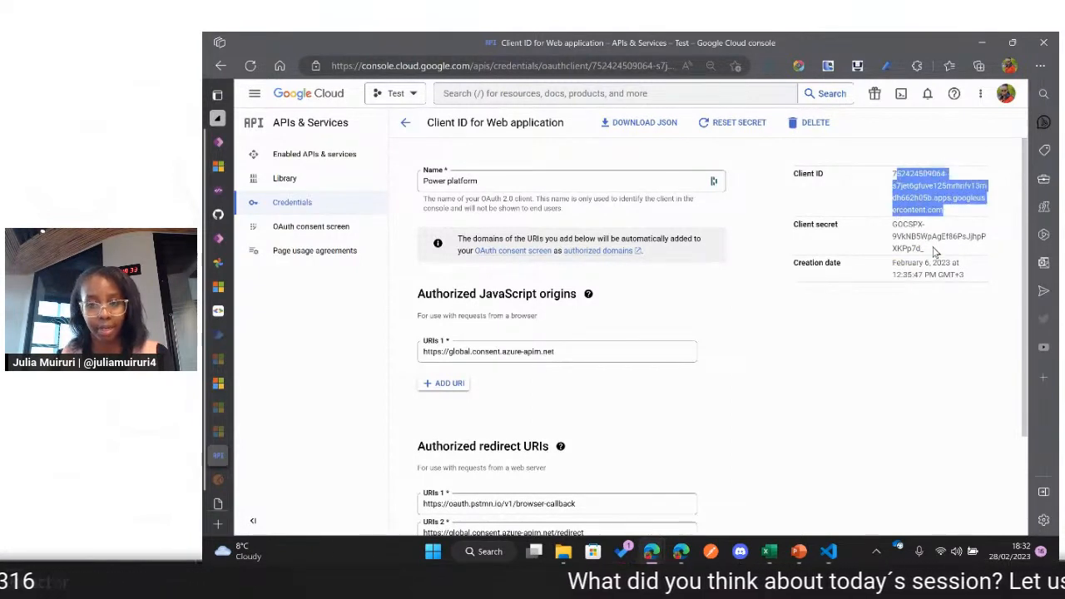
{"action": "left_click_drag", "start_coordinate": [934, 252], "coordinate": [893, 221]}
{"action": "left_click", "coordinate": [774, 339]}
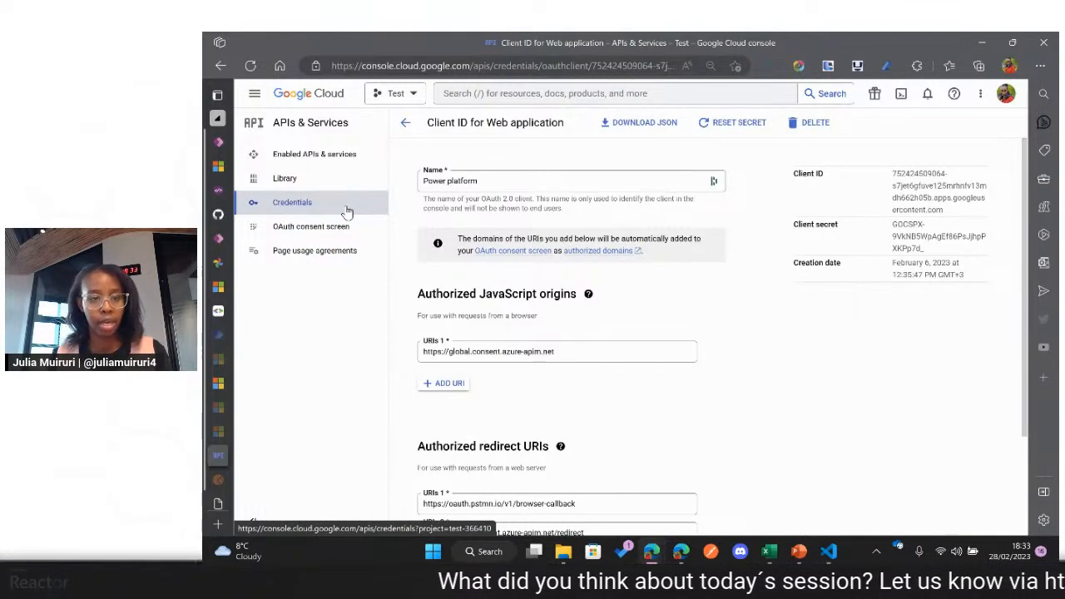
Step: Switch to the Postman workspace, enlarge the page and open the ListAlbums request in the Google Photos Test collection
{"action": "mouse_move", "coordinate": [215, 238]}
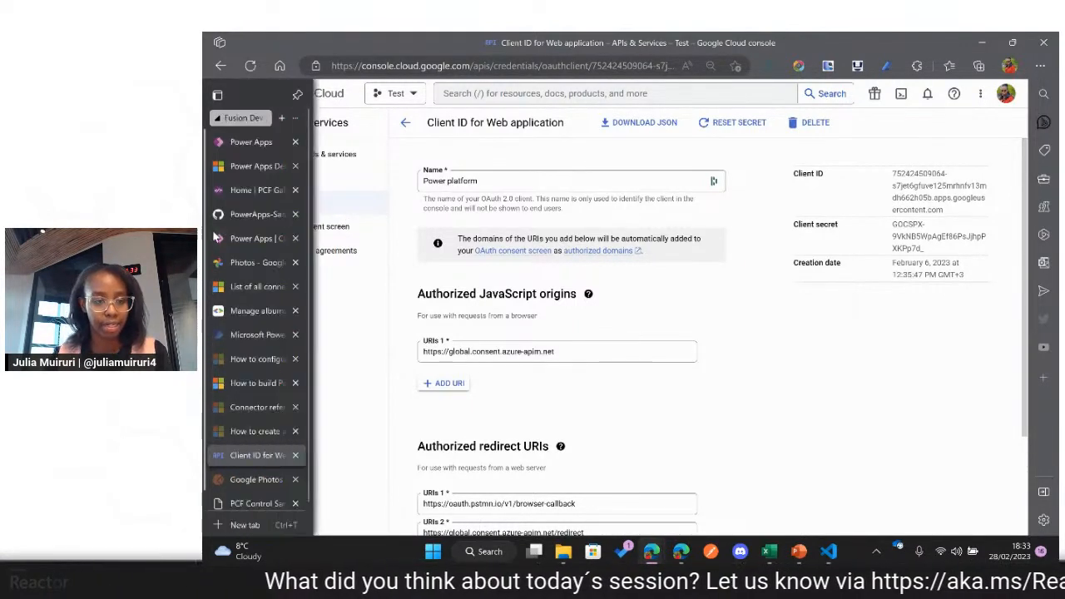
{"action": "mouse_move", "coordinate": [289, 266]}
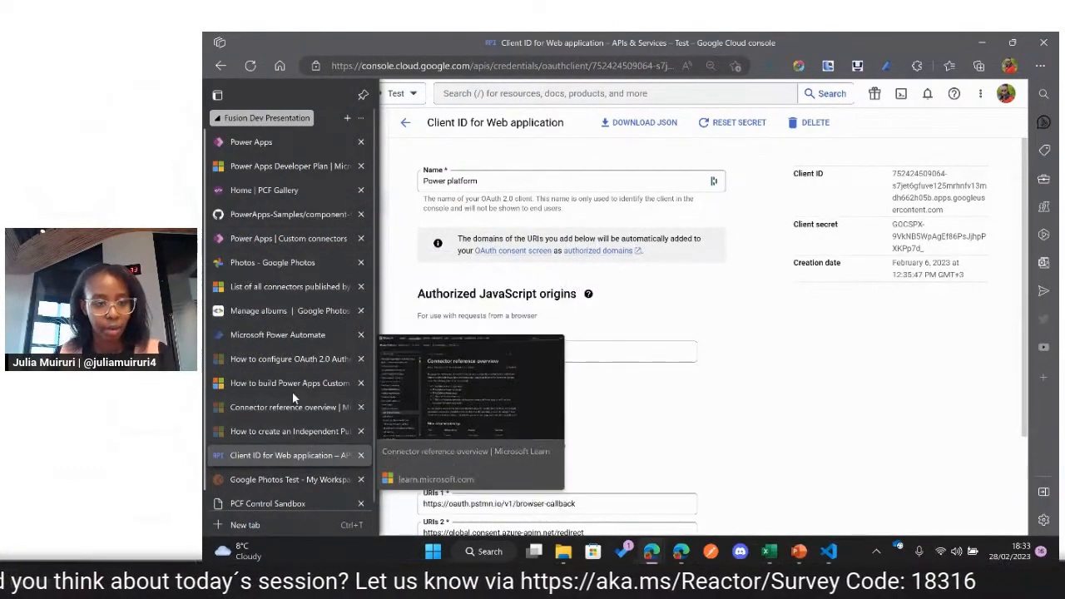
{"action": "left_click", "coordinate": [292, 480]}
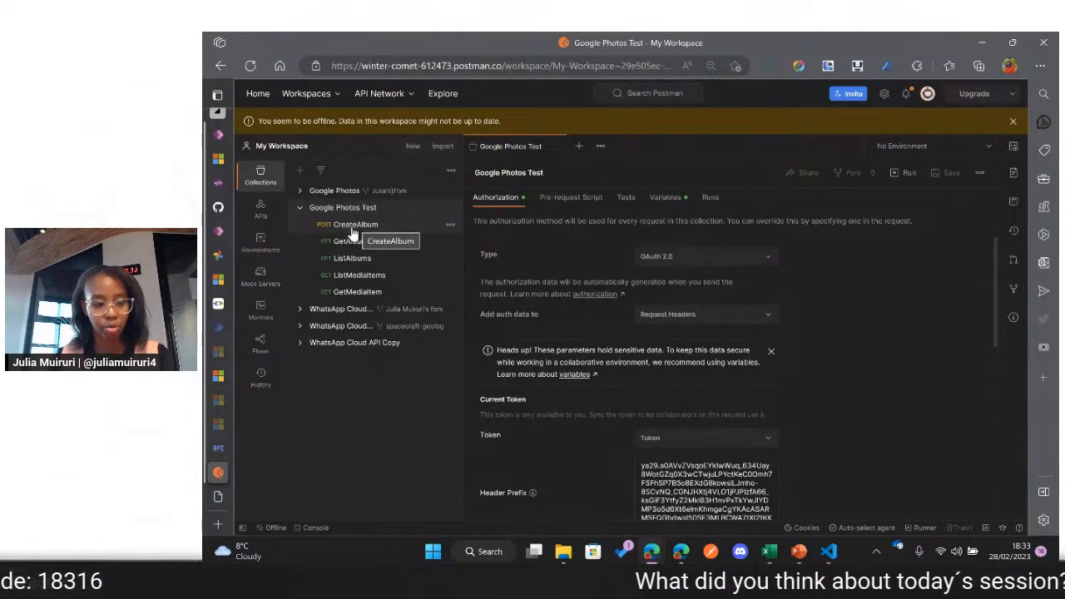
{"action": "key", "text": "ctrl+plus"}
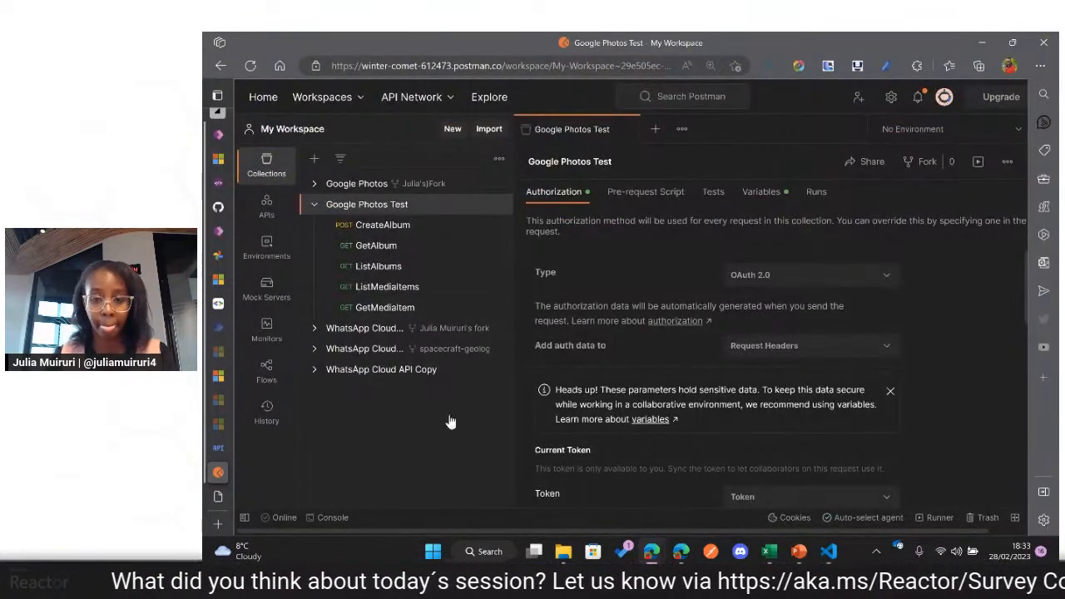
{"action": "key", "text": "ctrl+plus"}
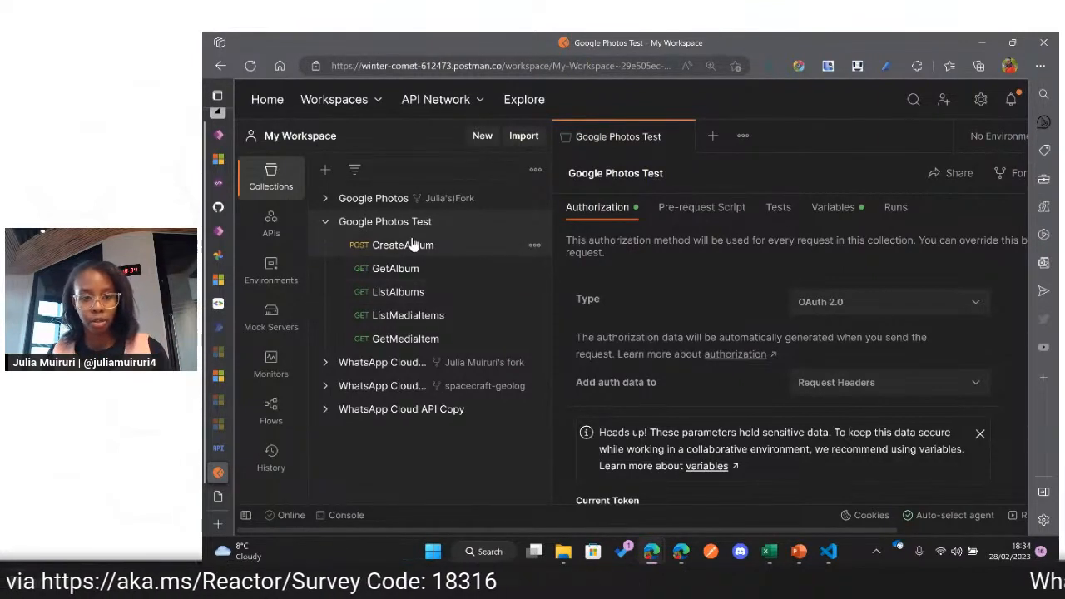
{"action": "left_click", "coordinate": [398, 292]}
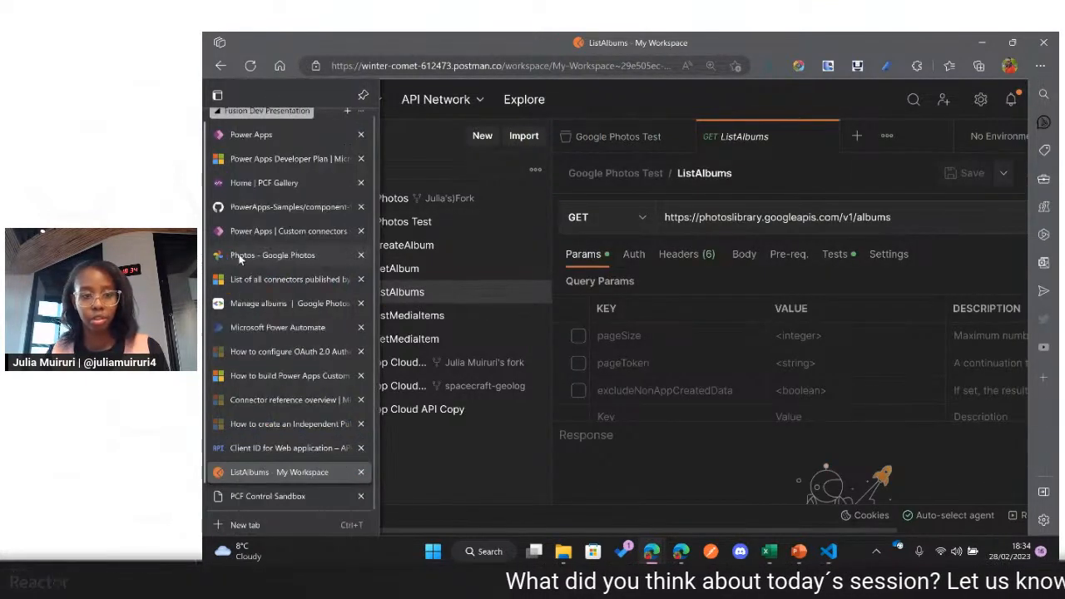
Step: Check the album list in Google Photos and return to the ListAlbums request in Postman
{"action": "left_click", "coordinate": [235, 256]}
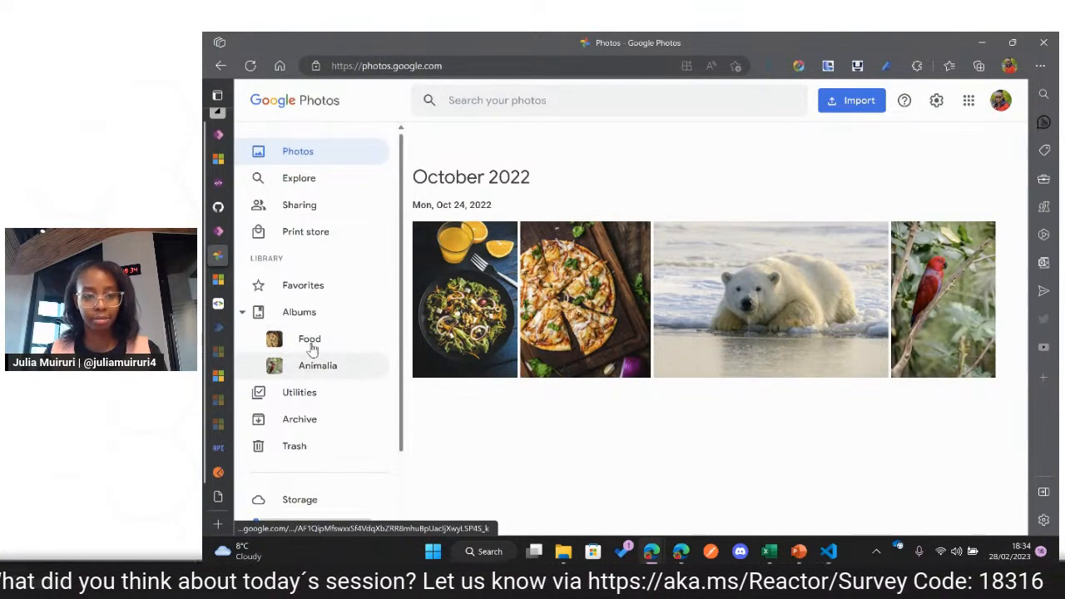
{"action": "mouse_move", "coordinate": [245, 273]}
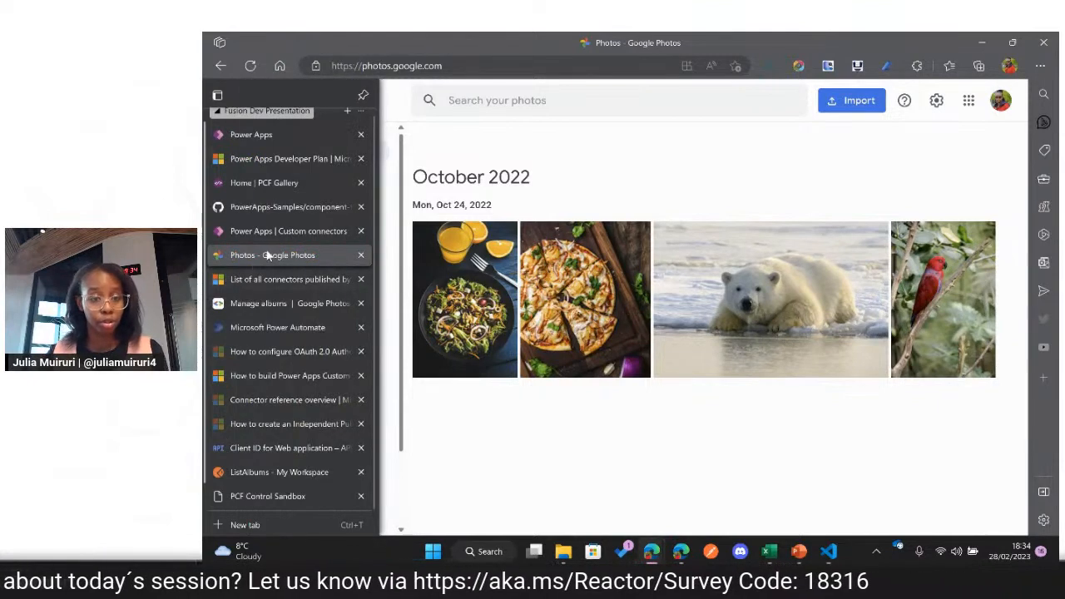
{"action": "left_click", "coordinate": [284, 473]}
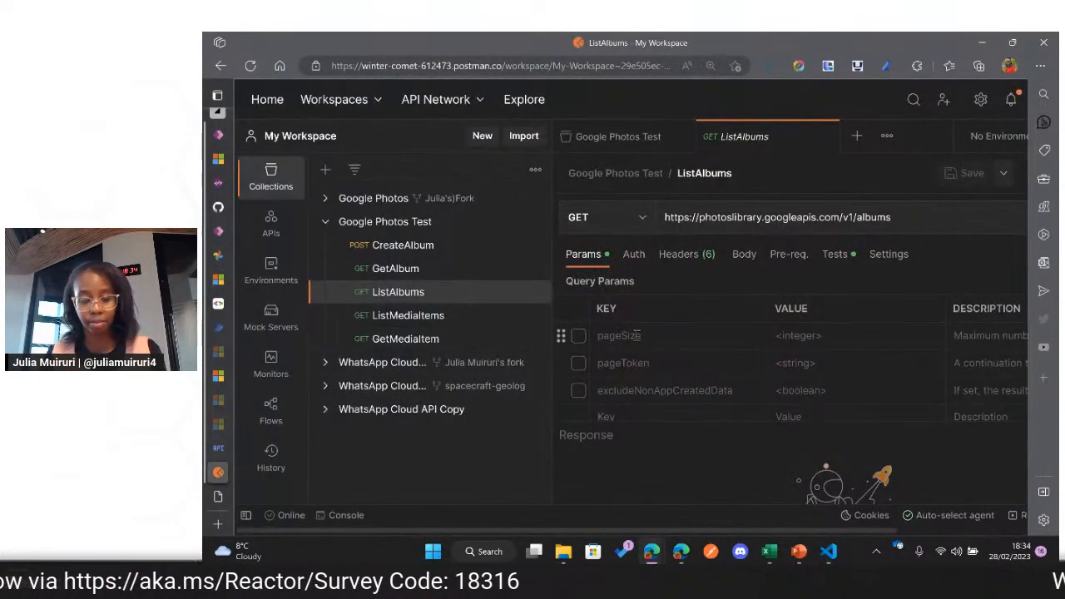
Step: Try to retrieve the albums by sending the ListAlbums request, and read its response
{"action": "scroll", "coordinate": [636, 335], "scroll_direction": "down", "scroll_amount": 1}
{"action": "scroll", "coordinate": [666, 316], "scroll_direction": "up", "scroll_amount": 1}
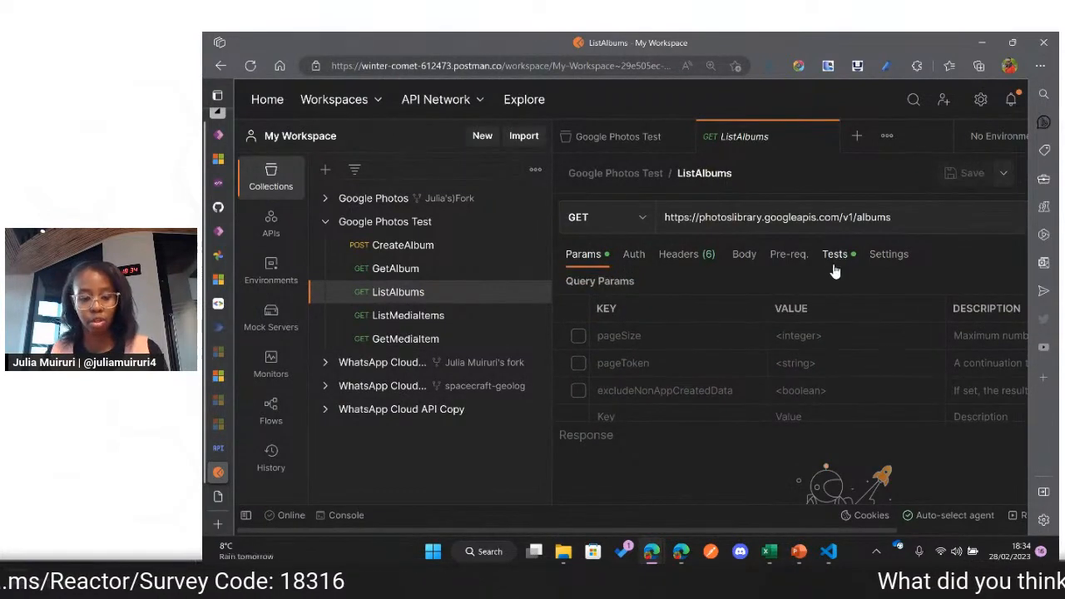
{"action": "key", "text": "ctrl+minus"}
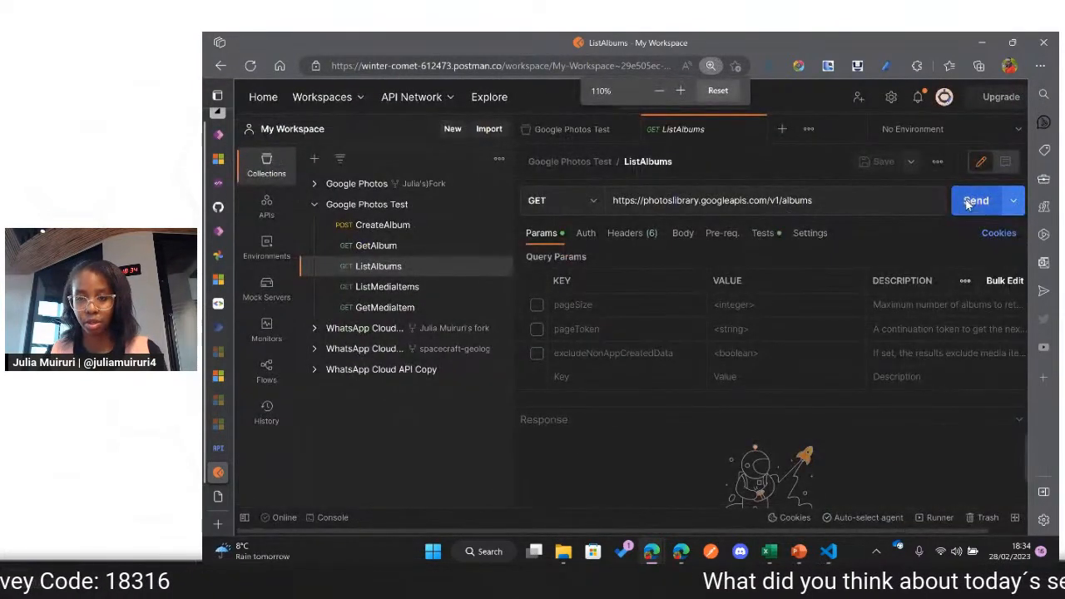
{"action": "left_click", "coordinate": [974, 201]}
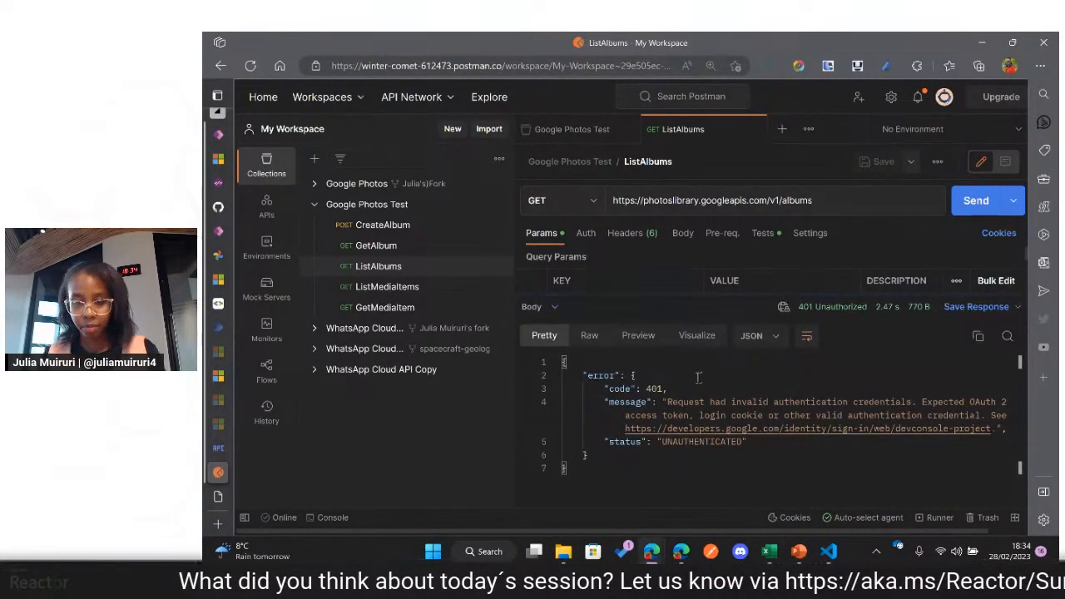
{"action": "left_click", "coordinate": [702, 402]}
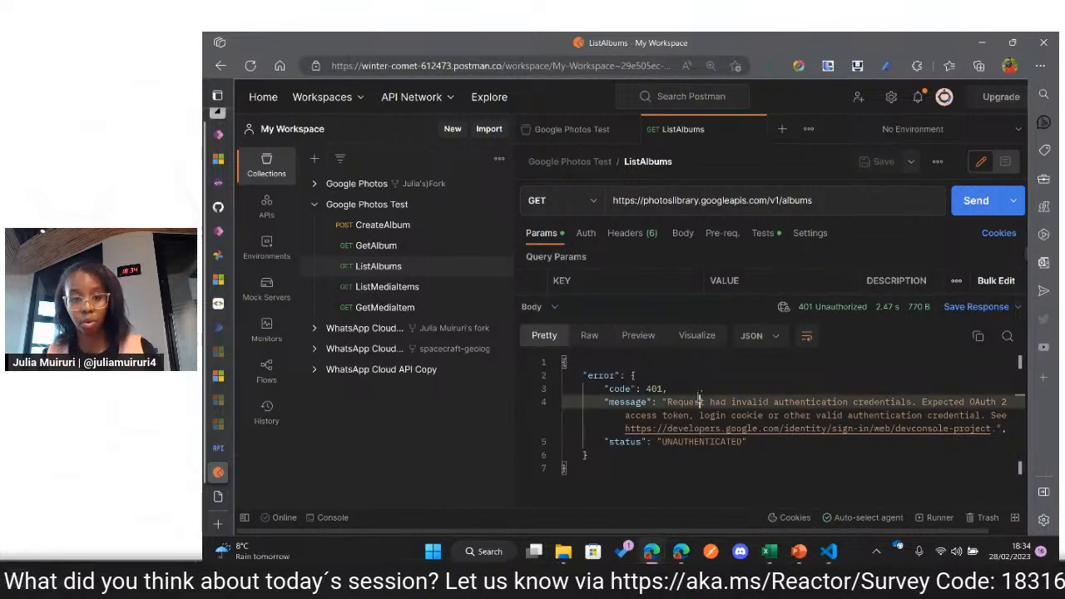
Step: Get a new OAuth 2.0 access token in the Google Photos Test collection's authorization settings and put it to use
{"action": "left_click", "coordinate": [556, 131]}
{"action": "scroll", "coordinate": [639, 328], "scroll_direction": "down", "scroll_amount": 1}
{"action": "scroll", "coordinate": [637, 326], "scroll_direction": "down", "scroll_amount": 10}
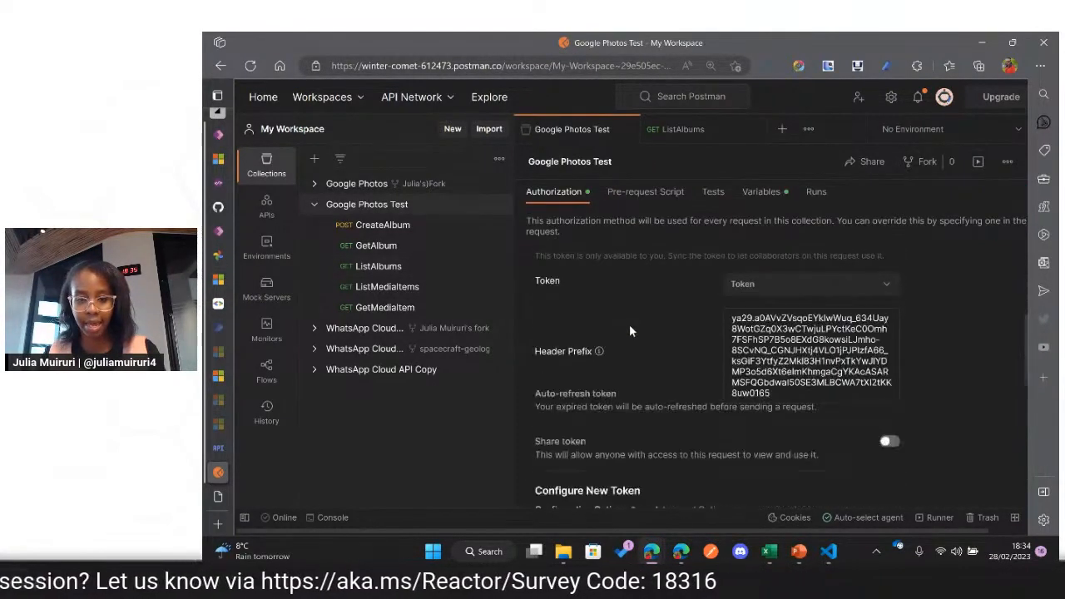
{"action": "left_click", "coordinate": [593, 488]}
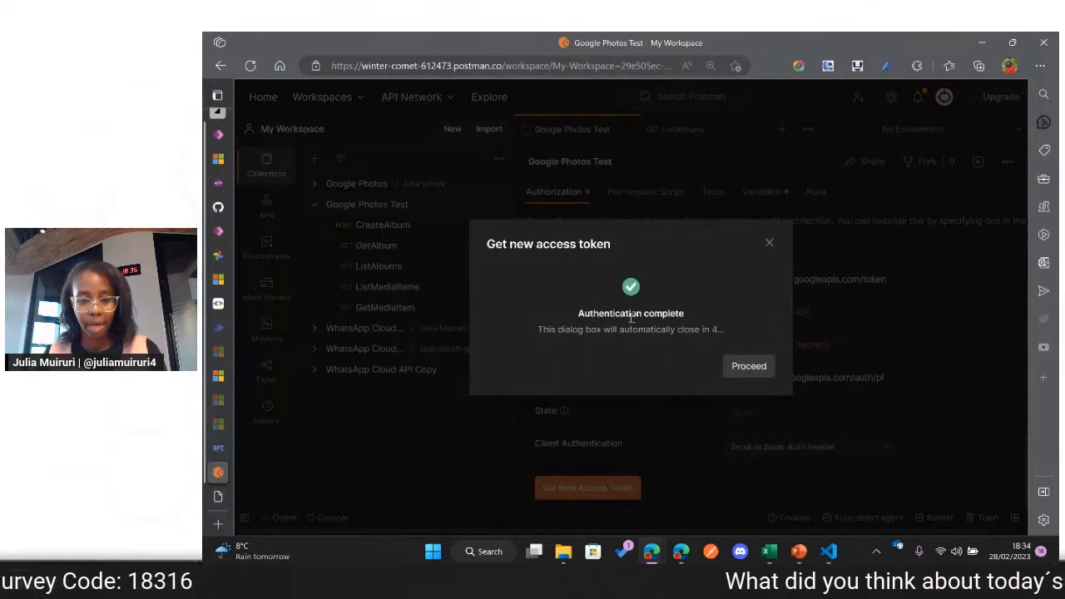
{"action": "left_click", "coordinate": [742, 372]}
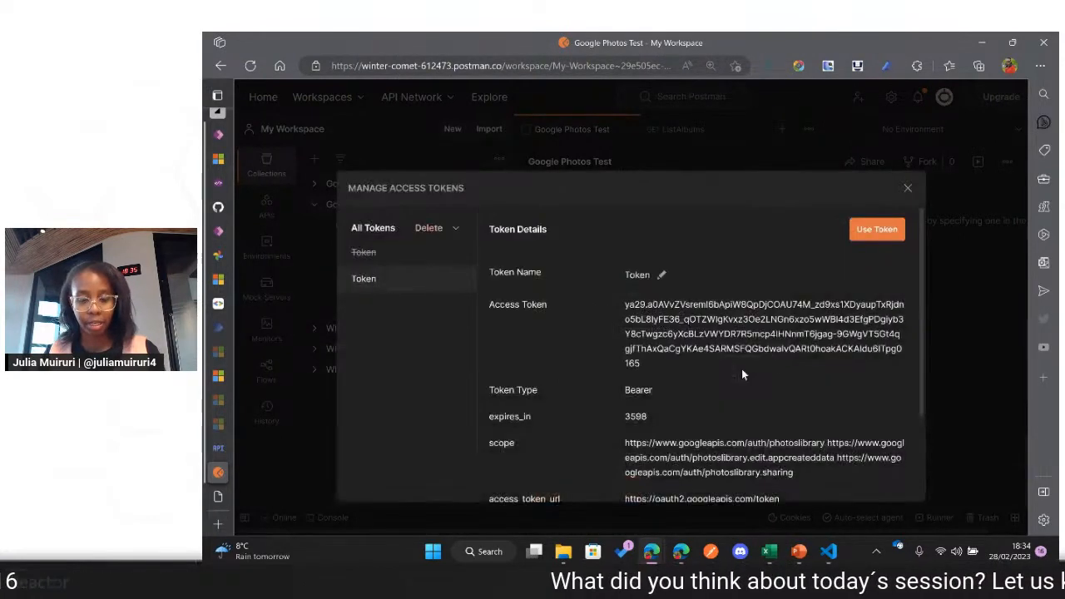
{"action": "left_click", "coordinate": [873, 238]}
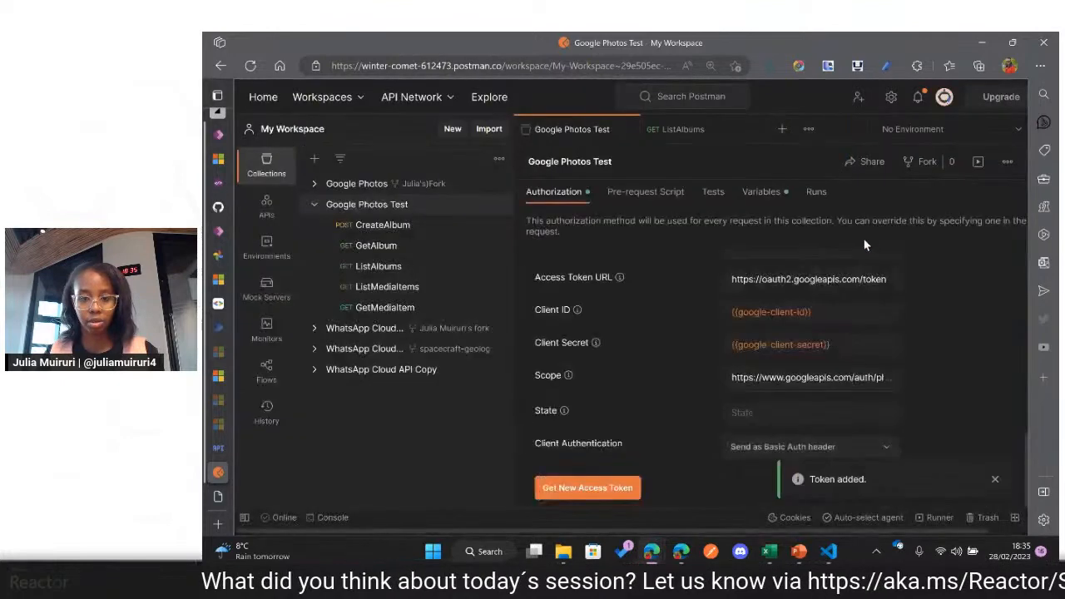
Step: Send the ListAlbums request again and look through the album entries in the JSON response
{"action": "left_click", "coordinate": [678, 129]}
{"action": "left_click", "coordinate": [982, 200]}
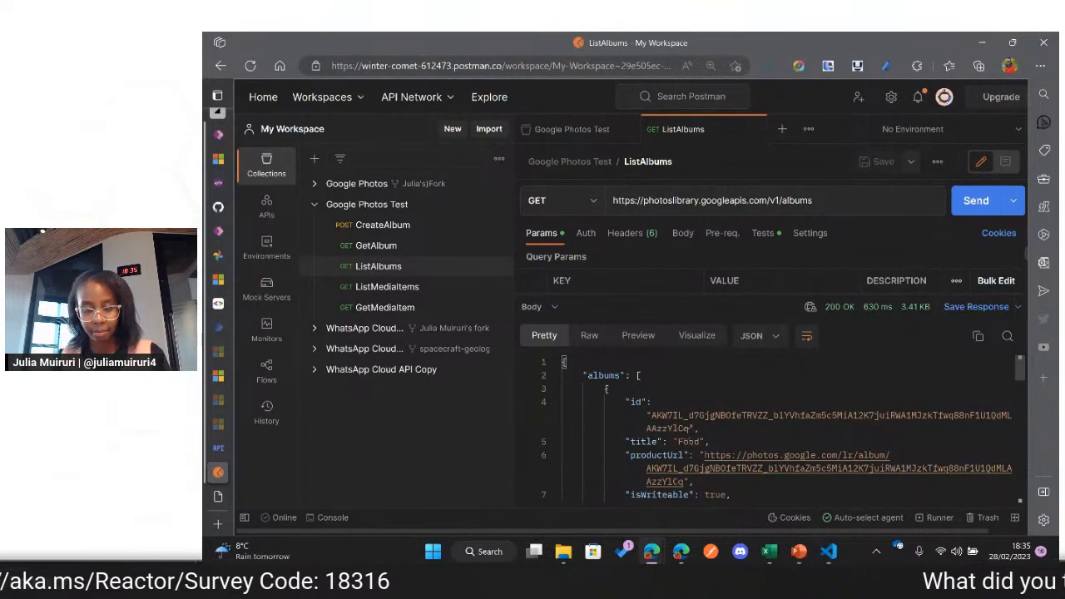
{"action": "scroll", "coordinate": [684, 428], "scroll_direction": "down", "scroll_amount": 2}
{"action": "scroll", "coordinate": [683, 433], "scroll_direction": "up", "scroll_amount": 2}
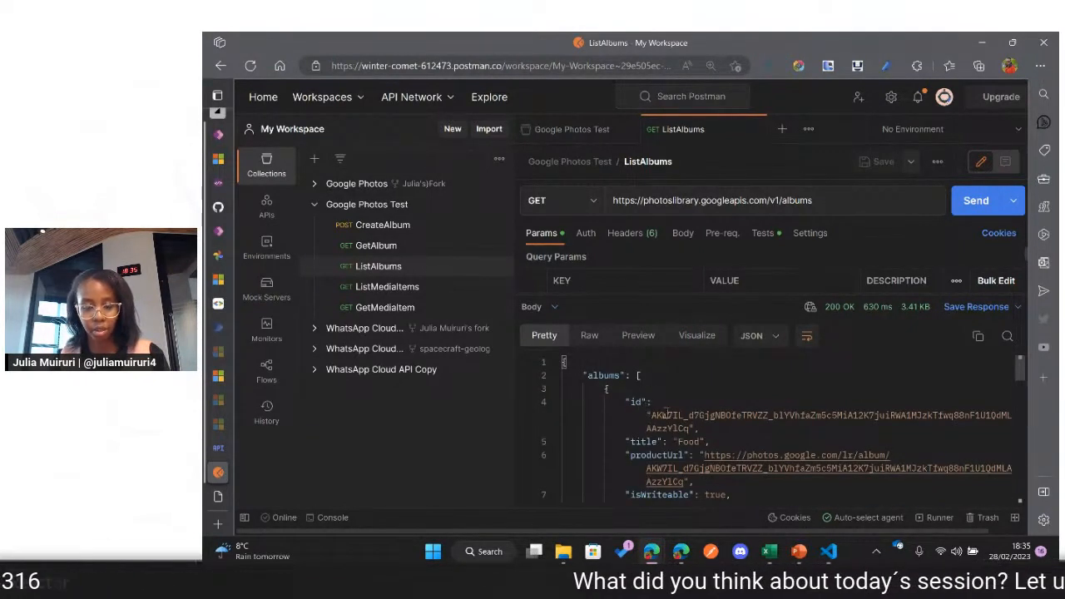
{"action": "scroll", "coordinate": [670, 416], "scroll_direction": "down", "scroll_amount": 2}
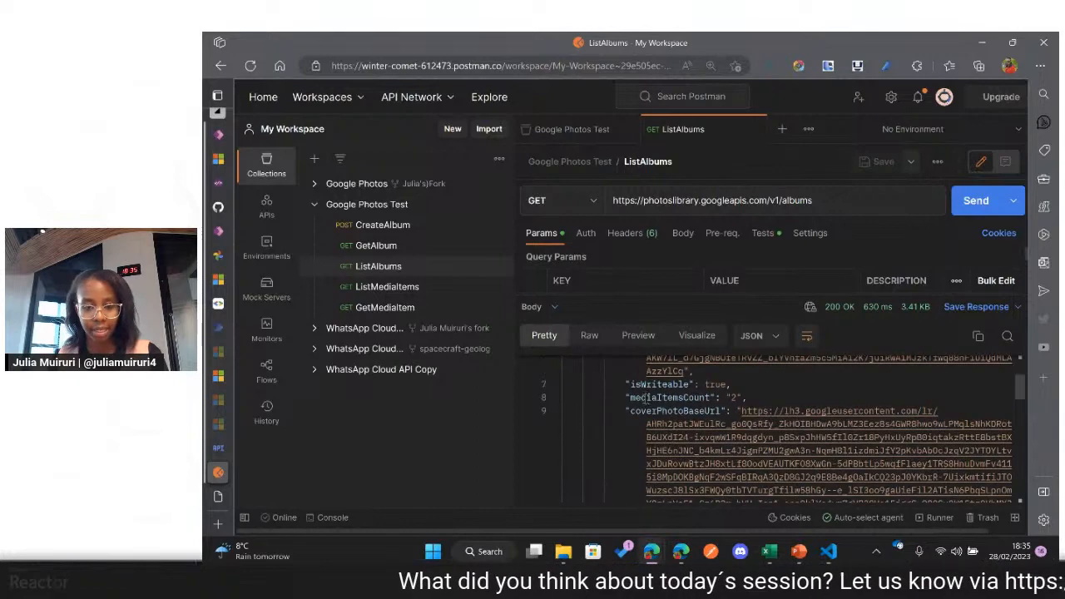
{"action": "scroll", "coordinate": [645, 404], "scroll_direction": "up", "scroll_amount": 2}
{"action": "scroll", "coordinate": [664, 414], "scroll_direction": "down", "scroll_amount": 10}
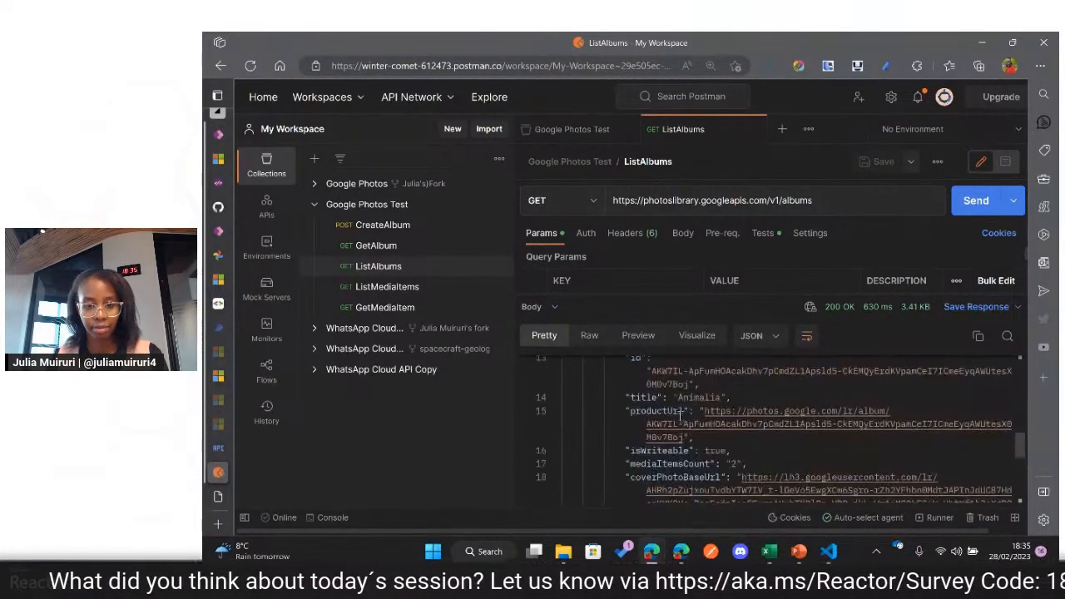
{"action": "scroll", "coordinate": [676, 416], "scroll_direction": "up", "scroll_amount": 2}
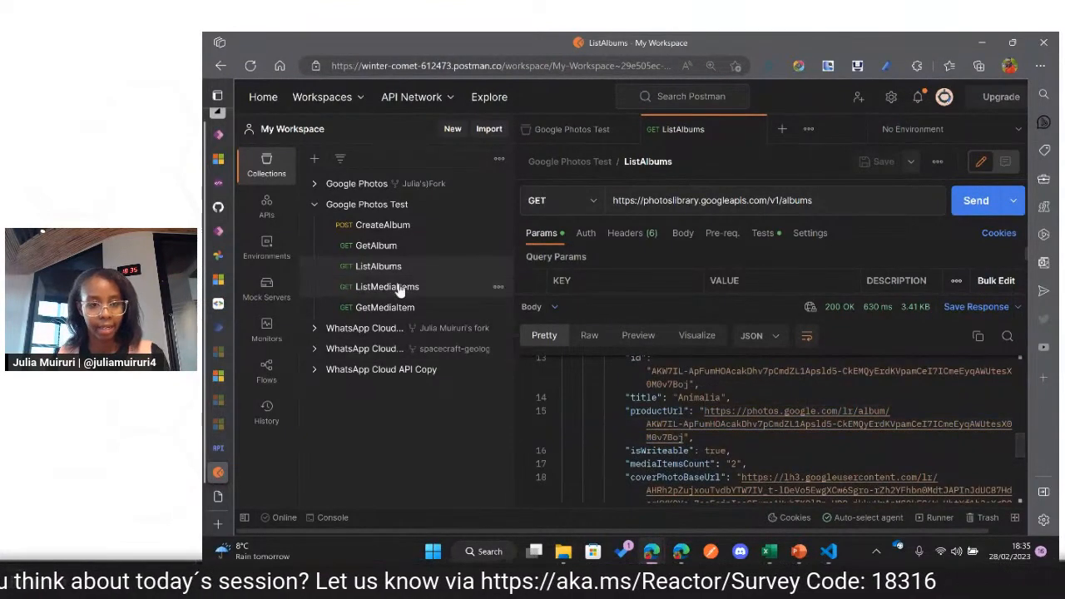
Step: Open the CreateAlbum request and set the album title in its JSON body to "Cars"
{"action": "left_click", "coordinate": [397, 231]}
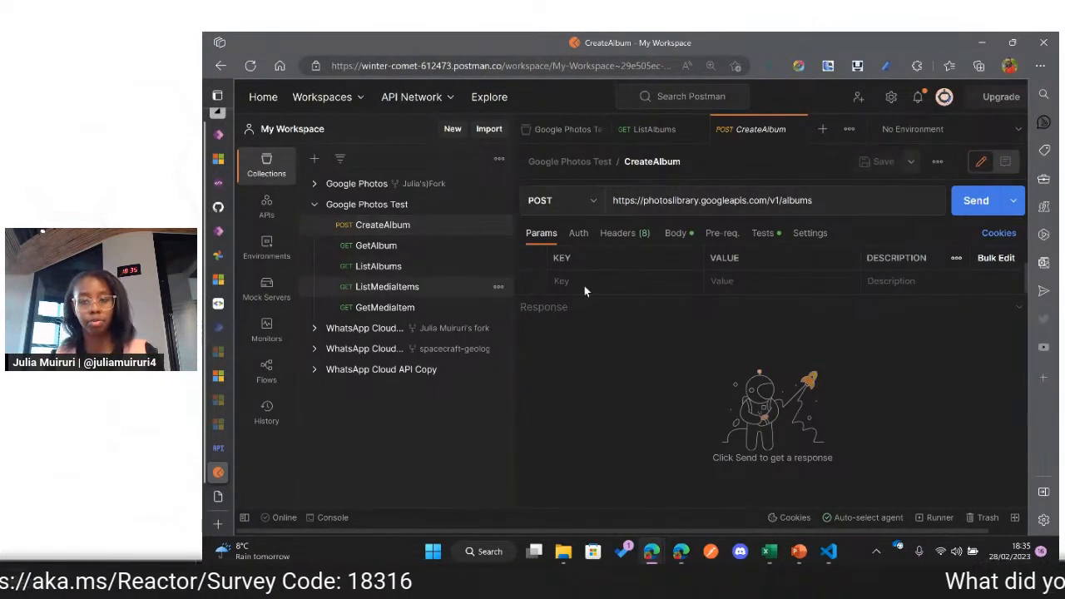
{"action": "left_click", "coordinate": [675, 234]}
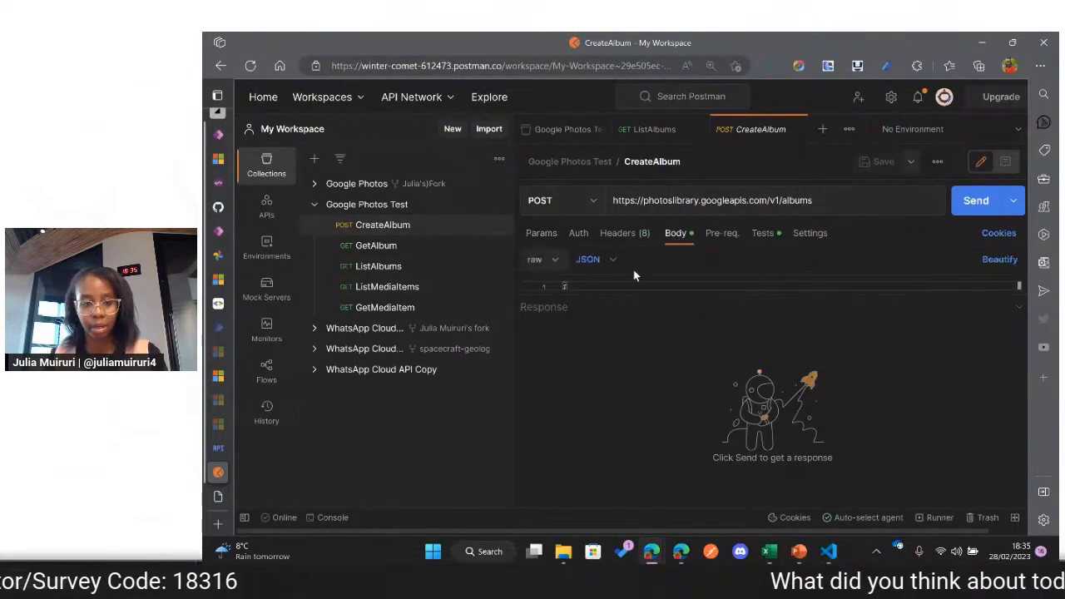
{"action": "left_click", "coordinate": [614, 289]}
{"action": "type", "text": "{     \"album\": {         \"title\": \"Test\"     } }"}
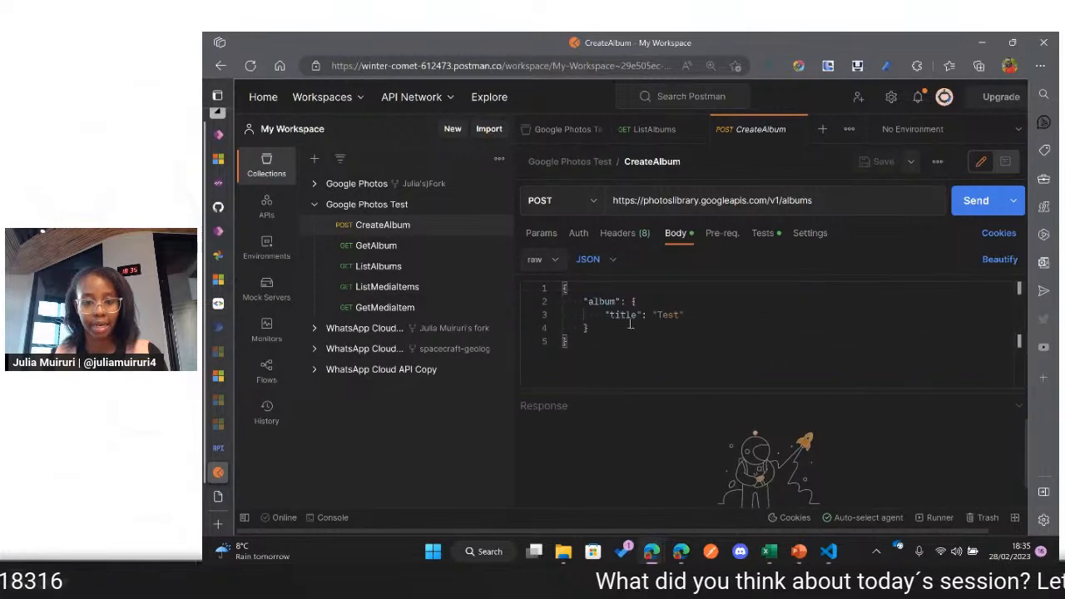
{"action": "double_click", "coordinate": [670, 314]}
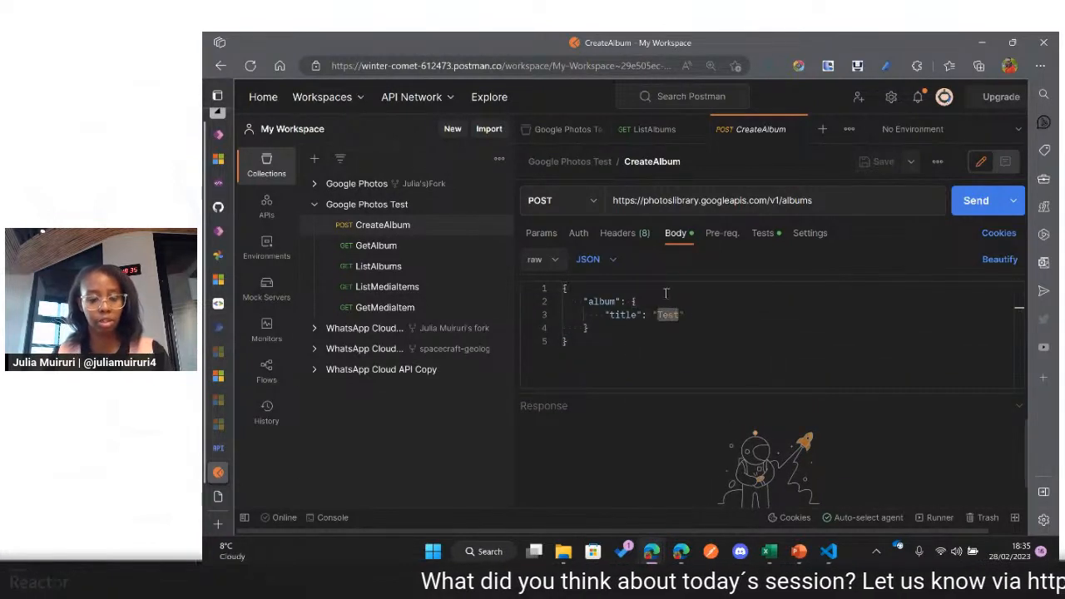
{"action": "type", "text": "Cars"}
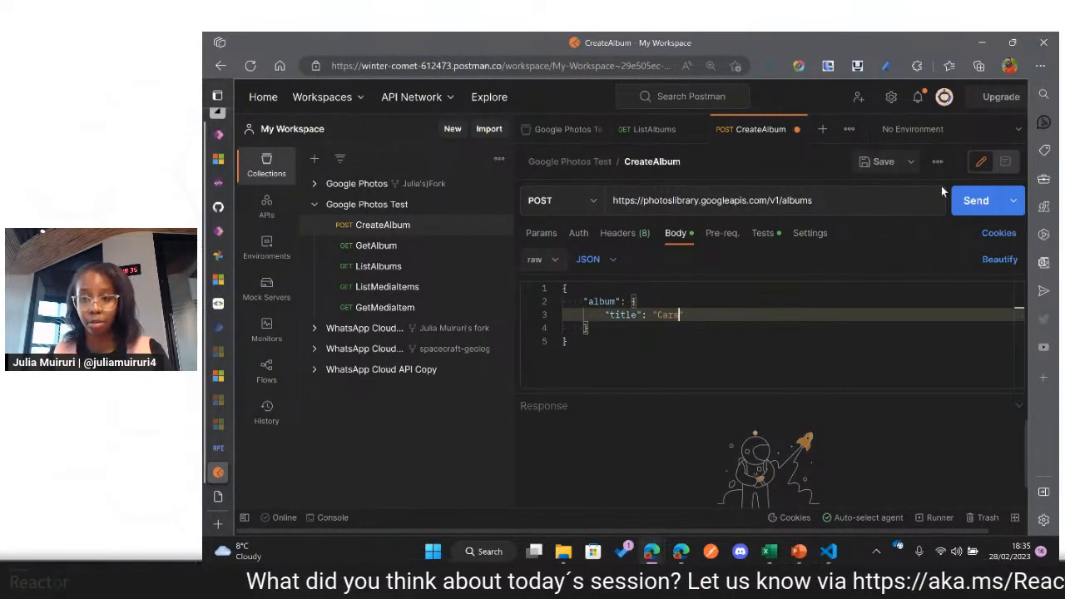
Step: Send the CreateAlbum request and enlarge the response area to examine the returned status and album details
{"action": "left_click", "coordinate": [967, 201]}
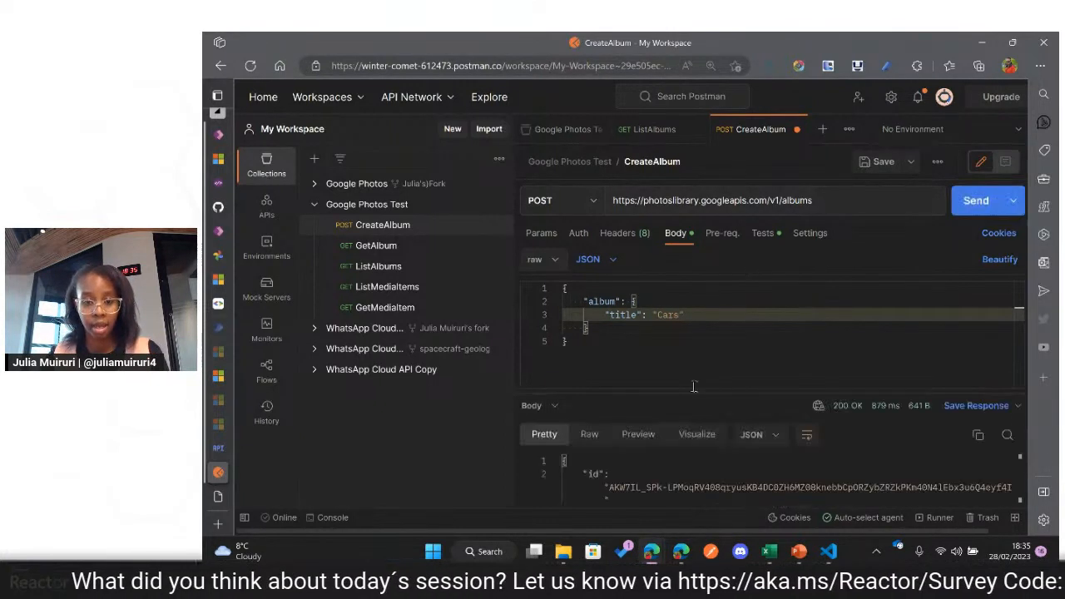
{"action": "left_click_drag", "start_coordinate": [694, 389], "coordinate": [839, 315]}
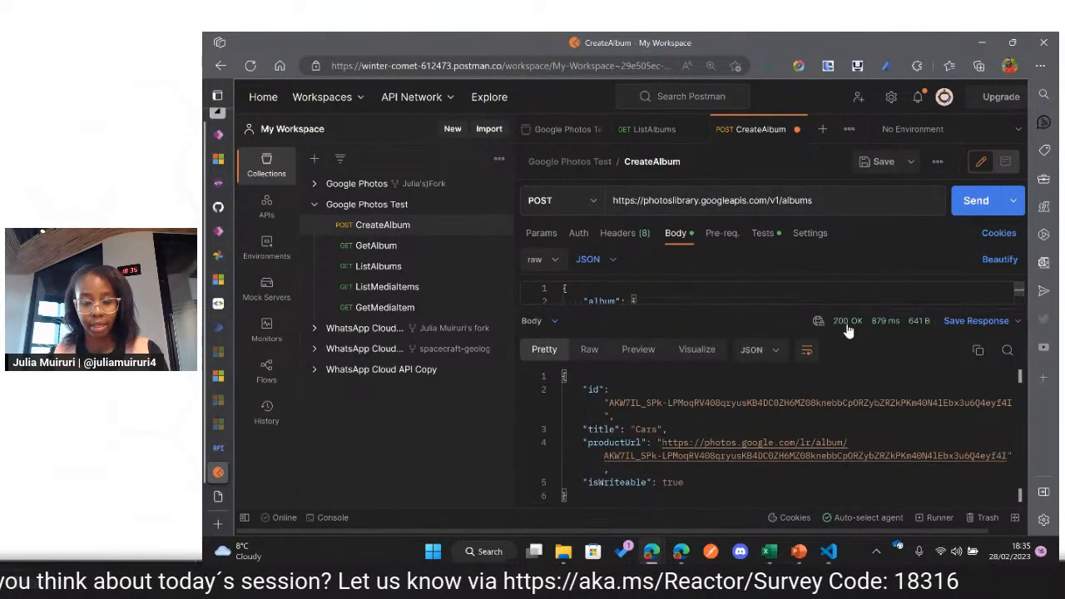
{"action": "mouse_move", "coordinate": [846, 324]}
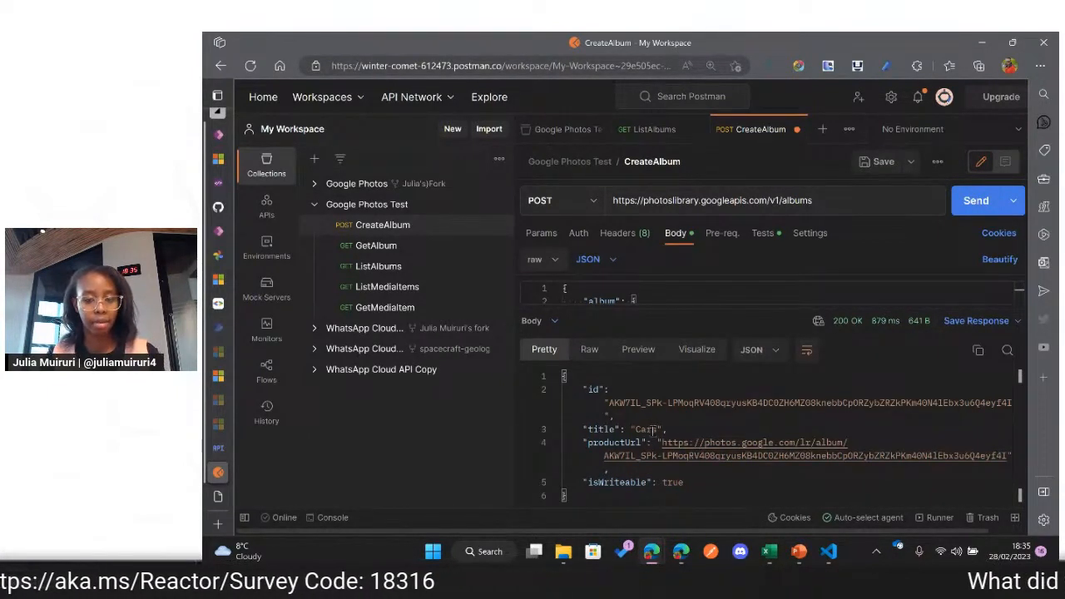
Step: Switch to Google Photos and reload the page to check the album list for the Cars album
{"action": "mouse_move", "coordinate": [218, 181]}
{"action": "left_click", "coordinate": [283, 182]}
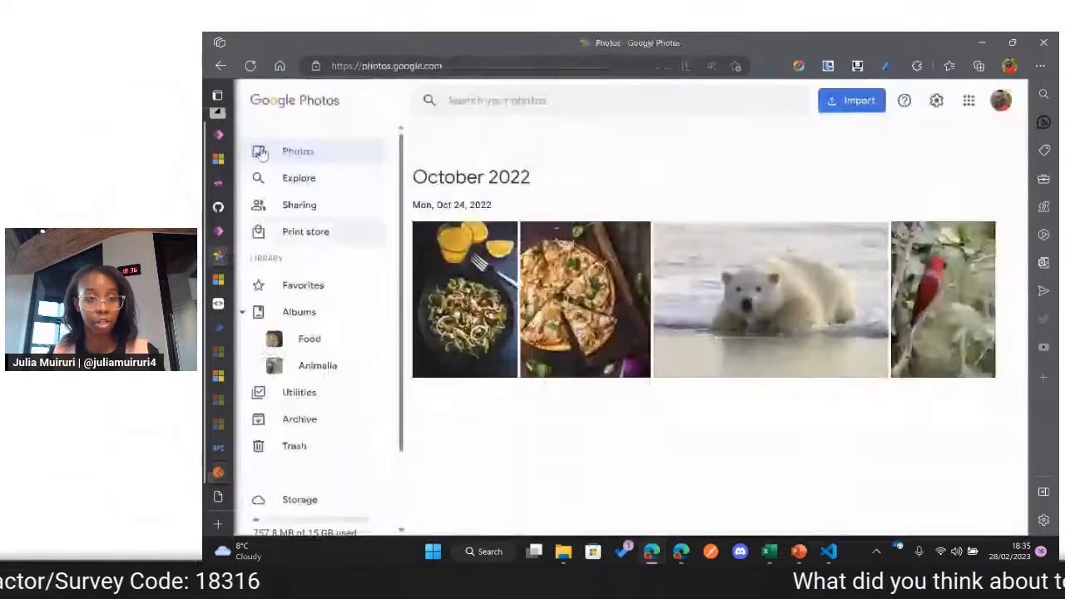
{"action": "left_click", "coordinate": [249, 67]}
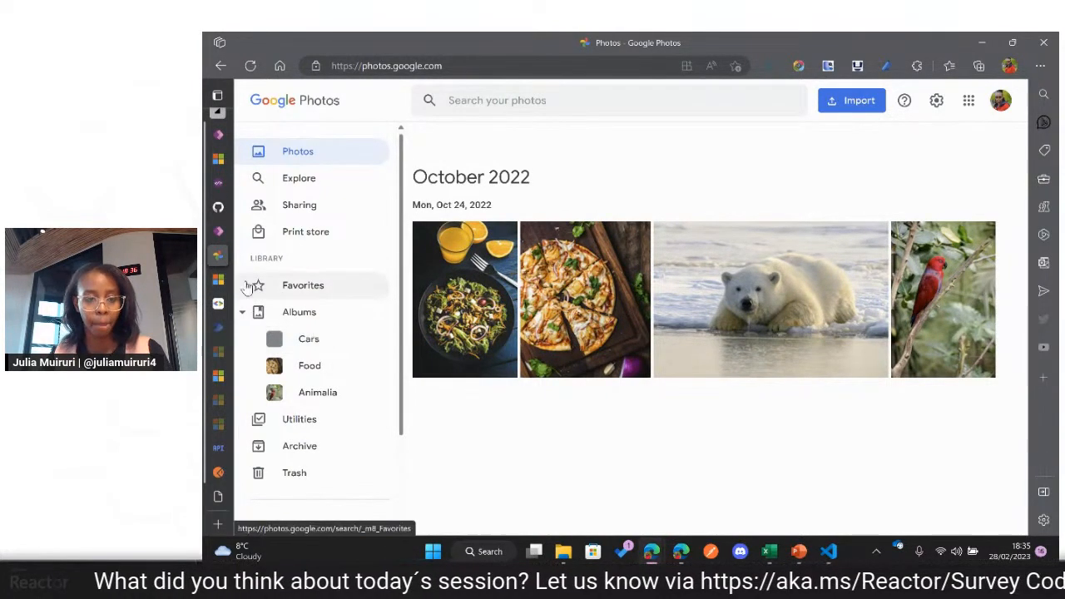
Step: Return to Postman and export the Google Photos Test collection as a Collection v2.1 JSON file
{"action": "mouse_move", "coordinate": [226, 262]}
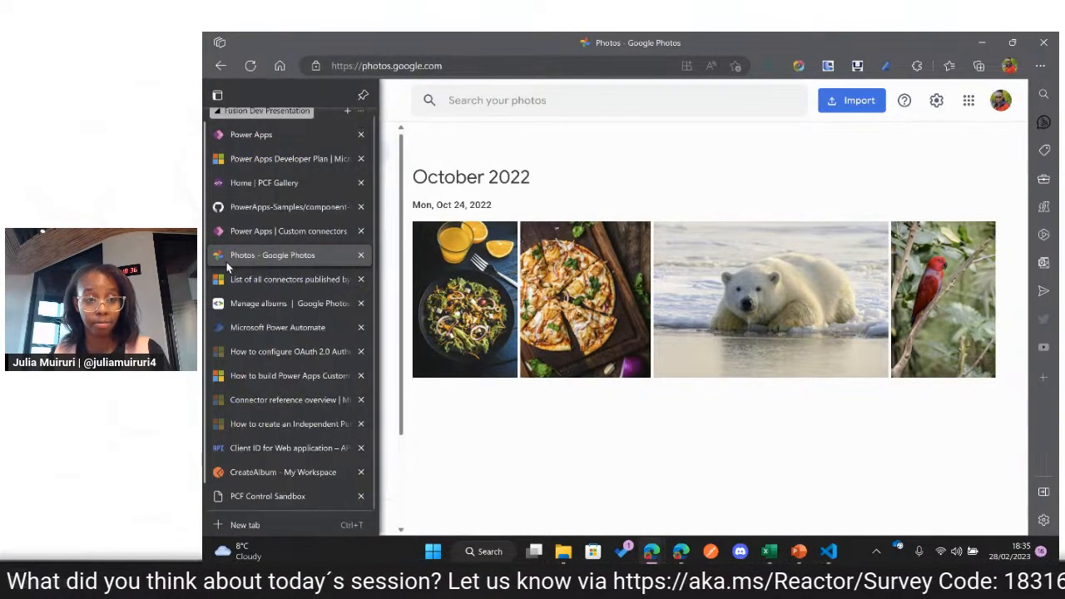
{"action": "left_click", "coordinate": [279, 472]}
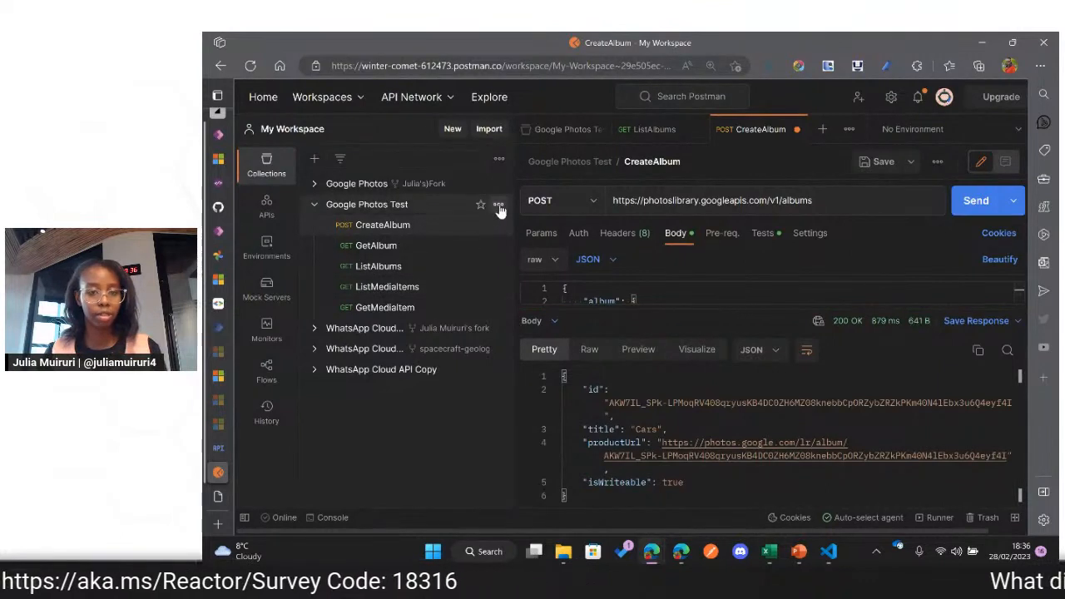
{"action": "left_click", "coordinate": [499, 206]}
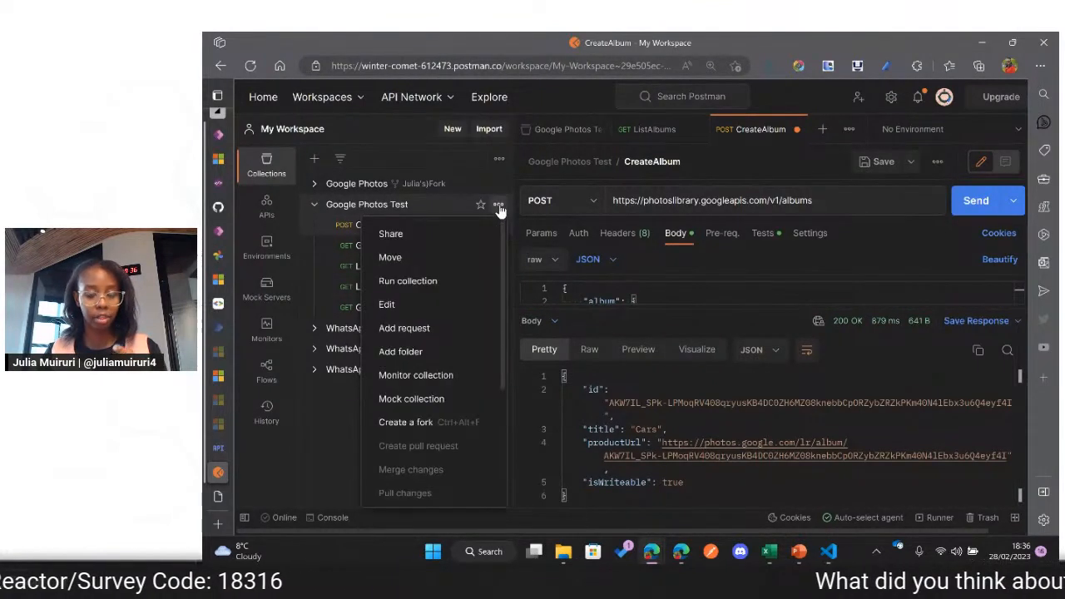
{"action": "left_click", "coordinate": [343, 430]}
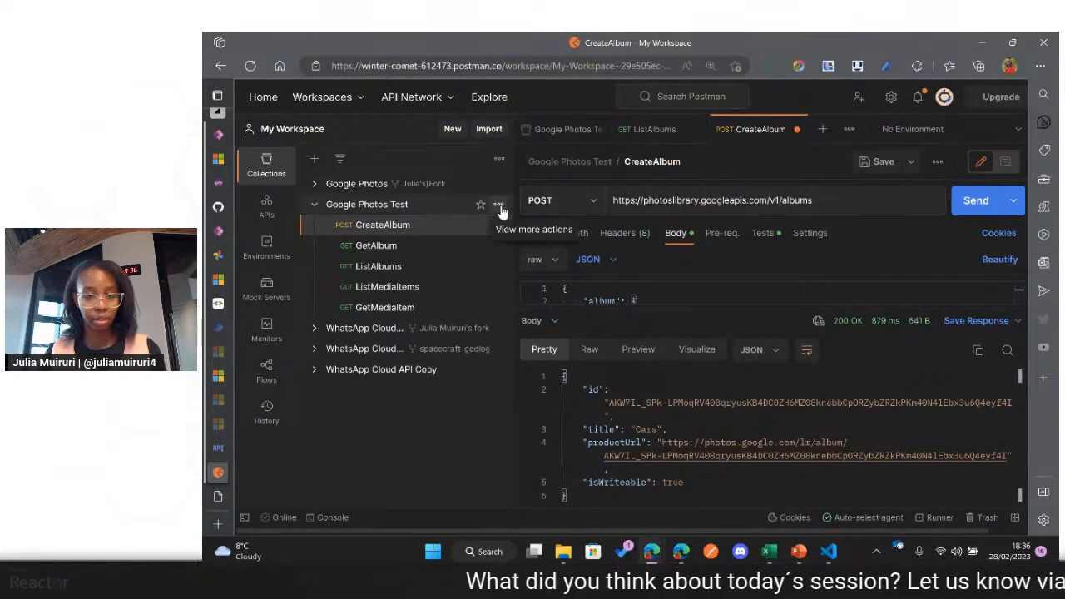
{"action": "left_click", "coordinate": [498, 205]}
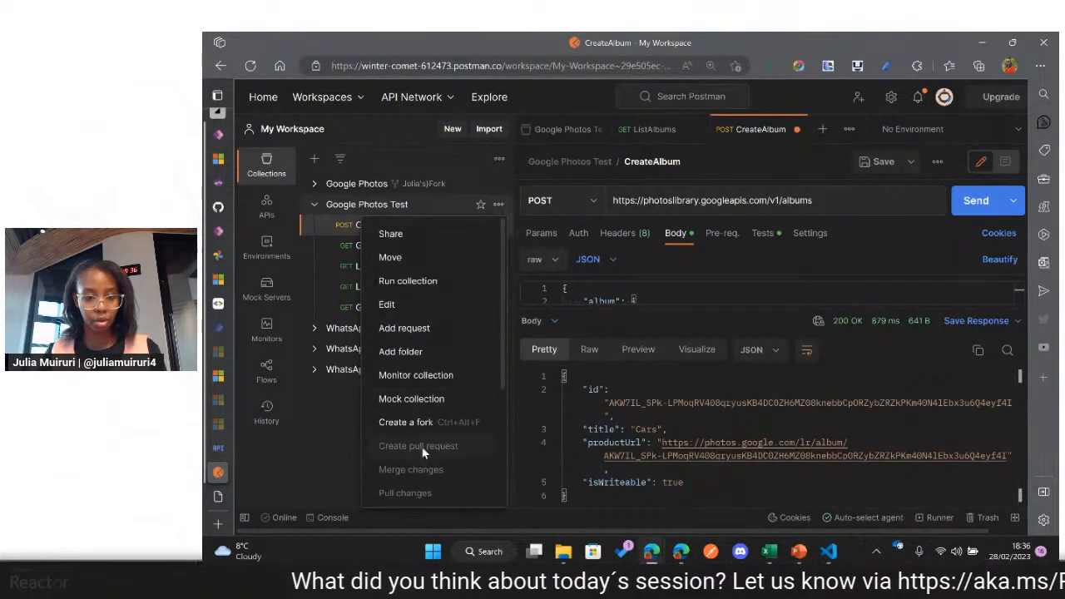
{"action": "scroll", "coordinate": [422, 449], "scroll_direction": "down", "scroll_amount": 3}
{"action": "scroll", "coordinate": [416, 462], "scroll_direction": "down", "scroll_amount": 1}
{"action": "left_click", "coordinate": [408, 478]}
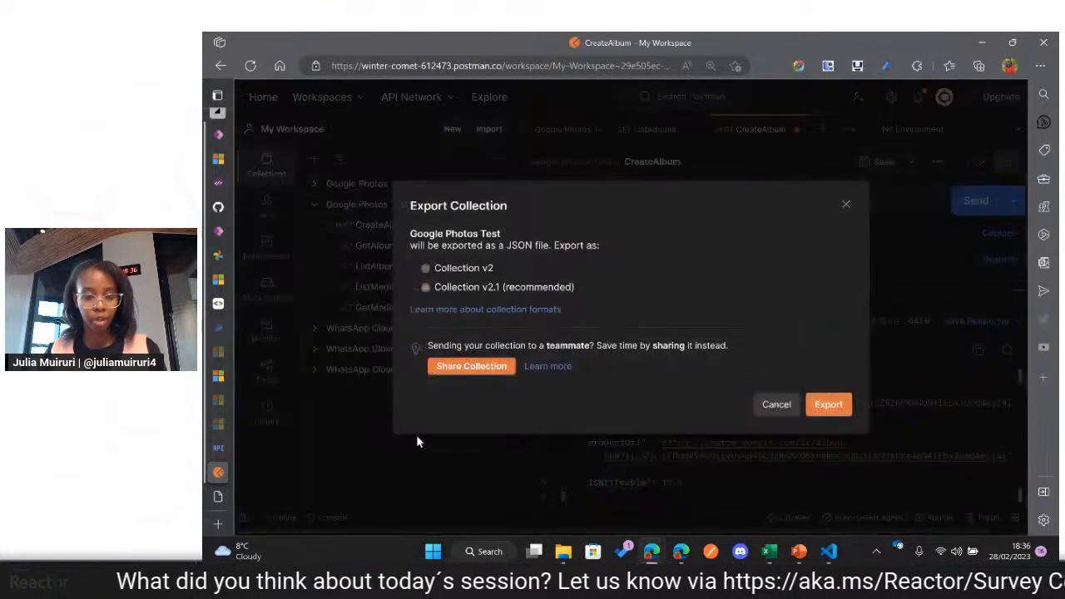
{"action": "left_click", "coordinate": [828, 406]}
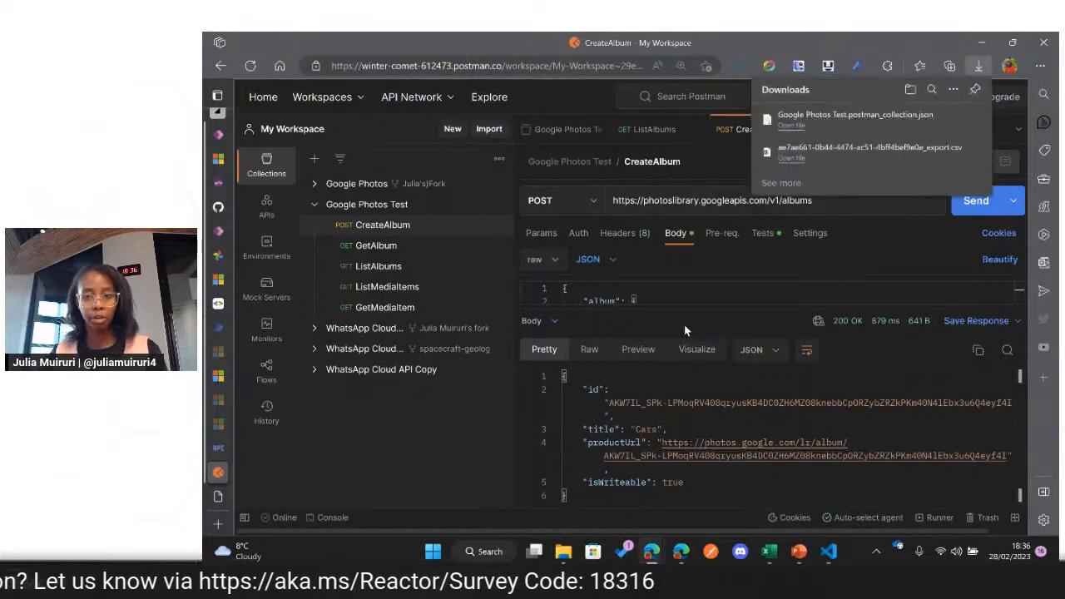
Step: In Power Apps, start a new custom connector from a Postman collection and name it GCDemo
{"action": "left_click", "coordinate": [228, 231]}
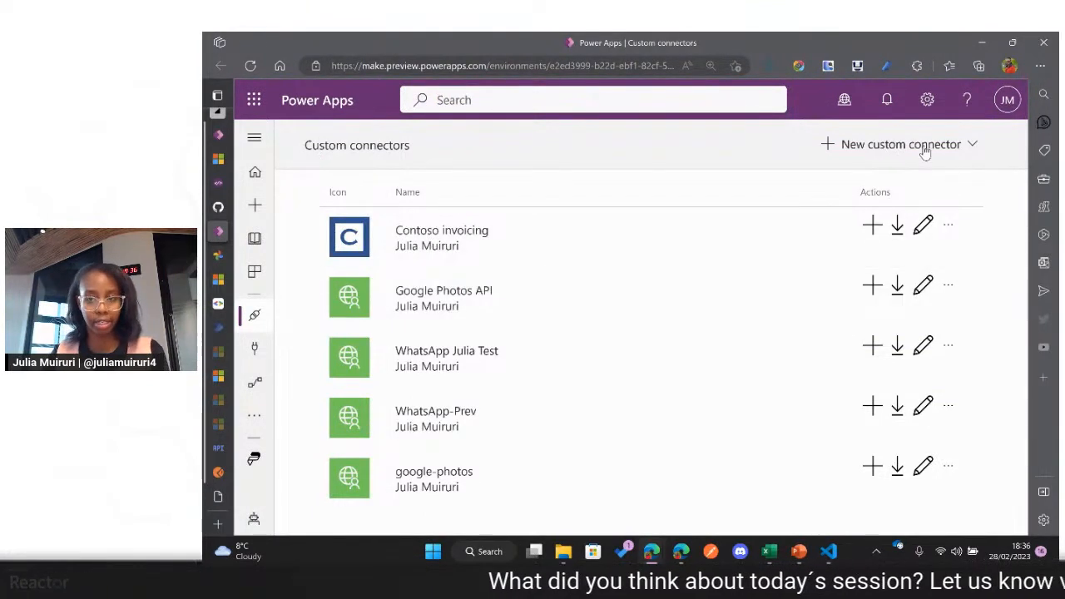
{"action": "left_click", "coordinate": [925, 149]}
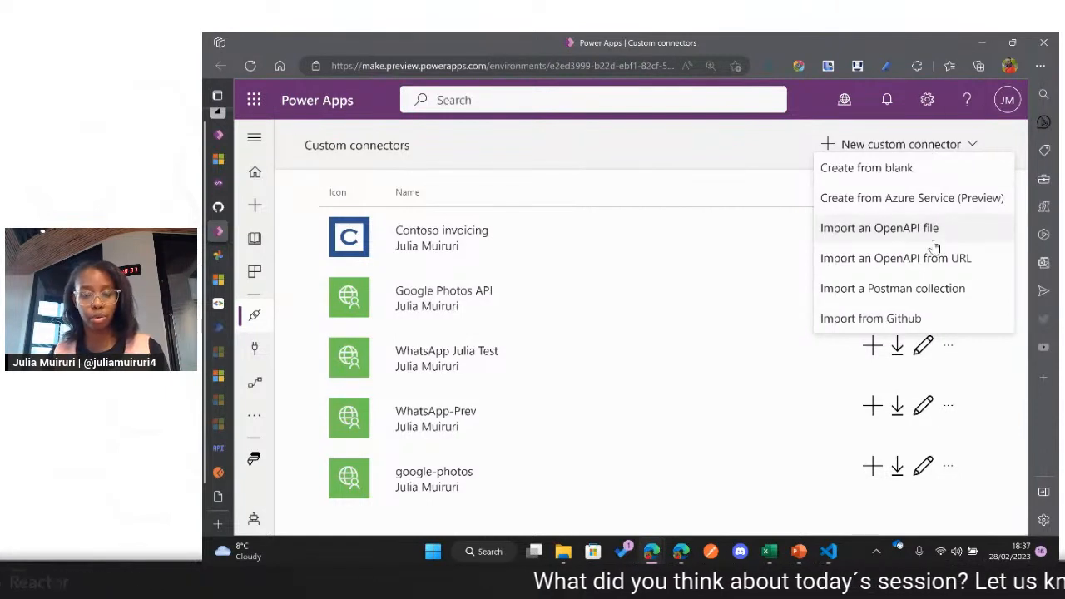
{"action": "left_click", "coordinate": [890, 290]}
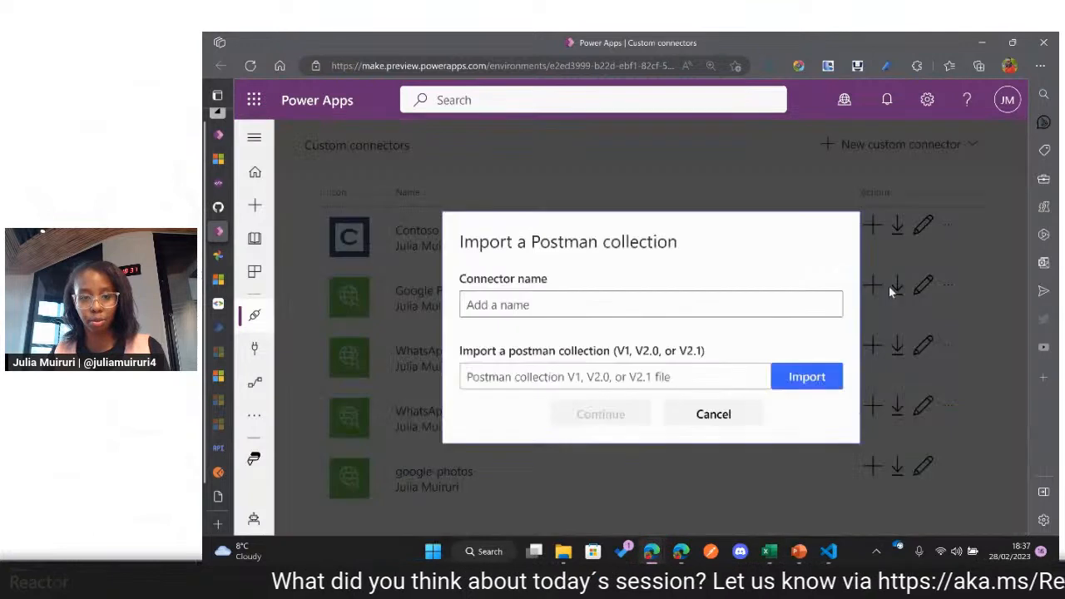
{"action": "left_click", "coordinate": [773, 298]}
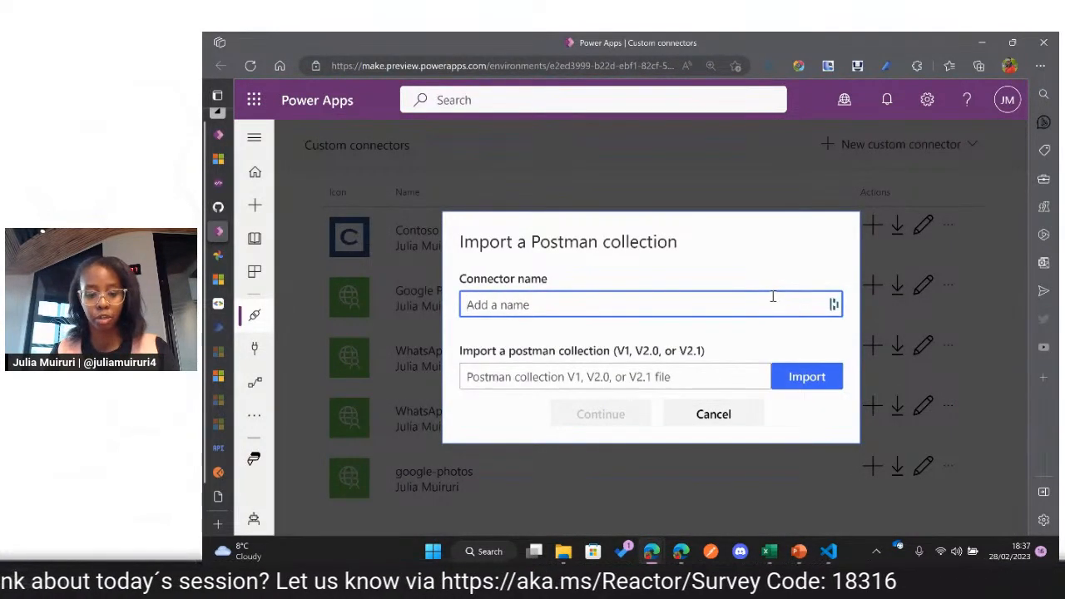
{"action": "type", "text": "GC-Demo"}
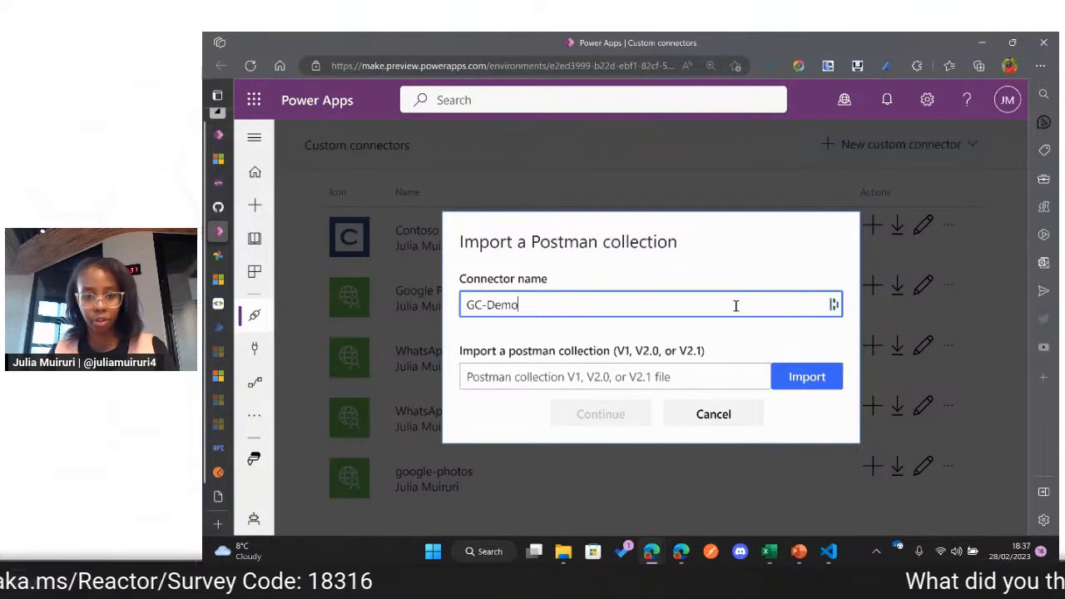
{"action": "key", "text": "Left"}
{"action": "key", "text": "Left"}
{"action": "key", "text": "Left"}
{"action": "key", "text": "Left"}
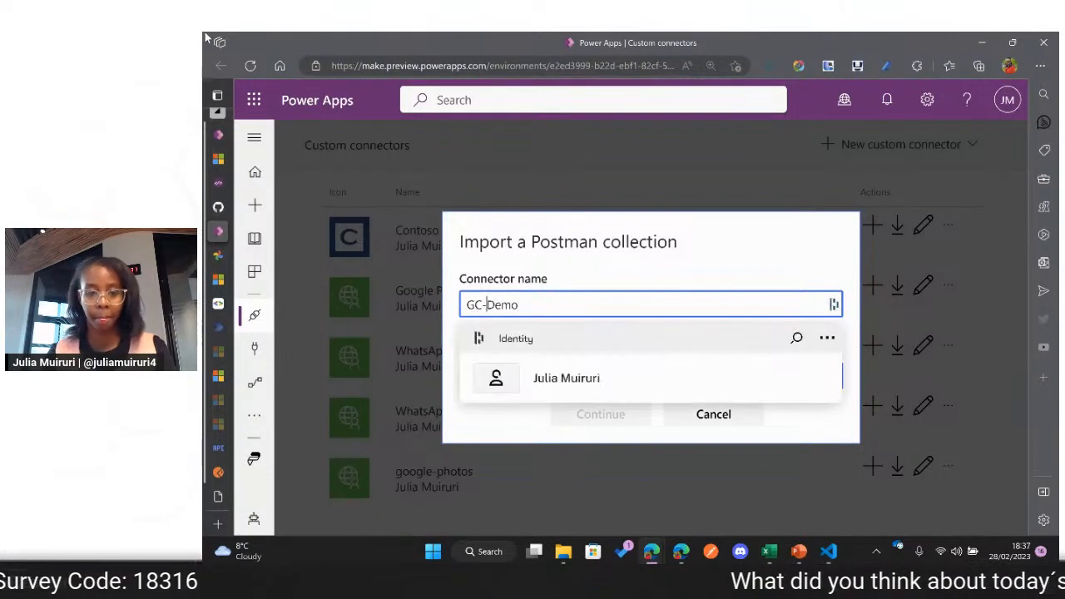
{"action": "key", "text": "BackSpace"}
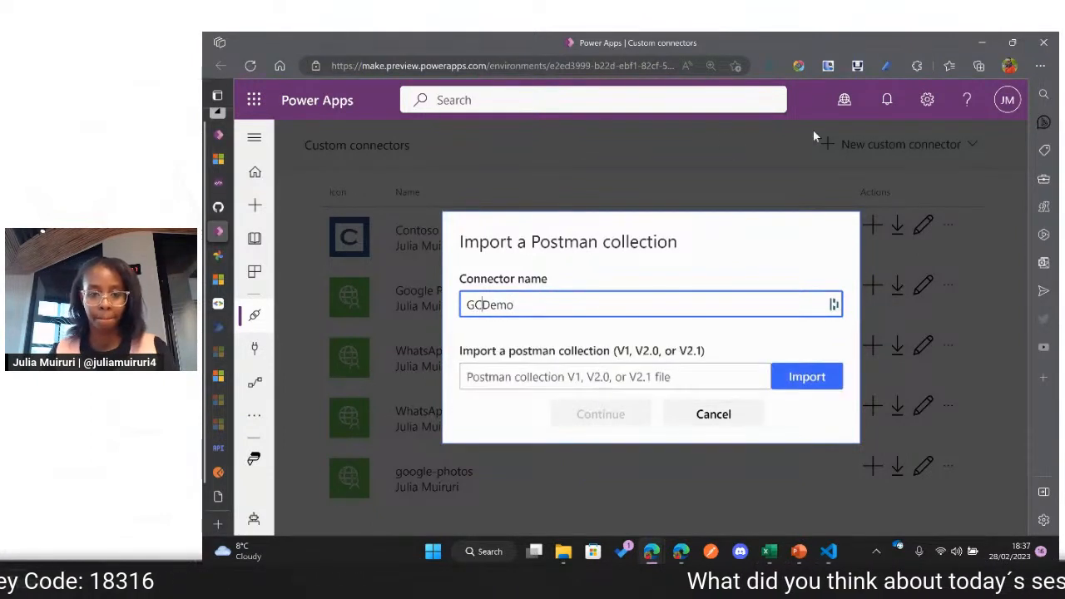
Step: Import the Google Photos Test.postman_collection file from the Downloads folder and continue to the connector's setup
{"action": "left_click", "coordinate": [797, 380]}
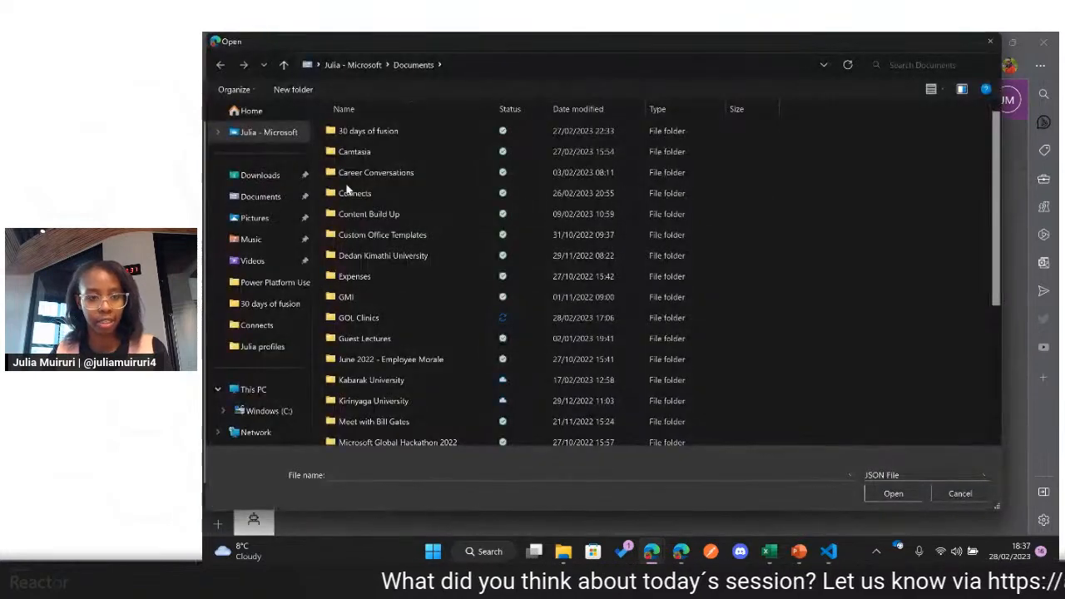
{"action": "left_click", "coordinate": [301, 180]}
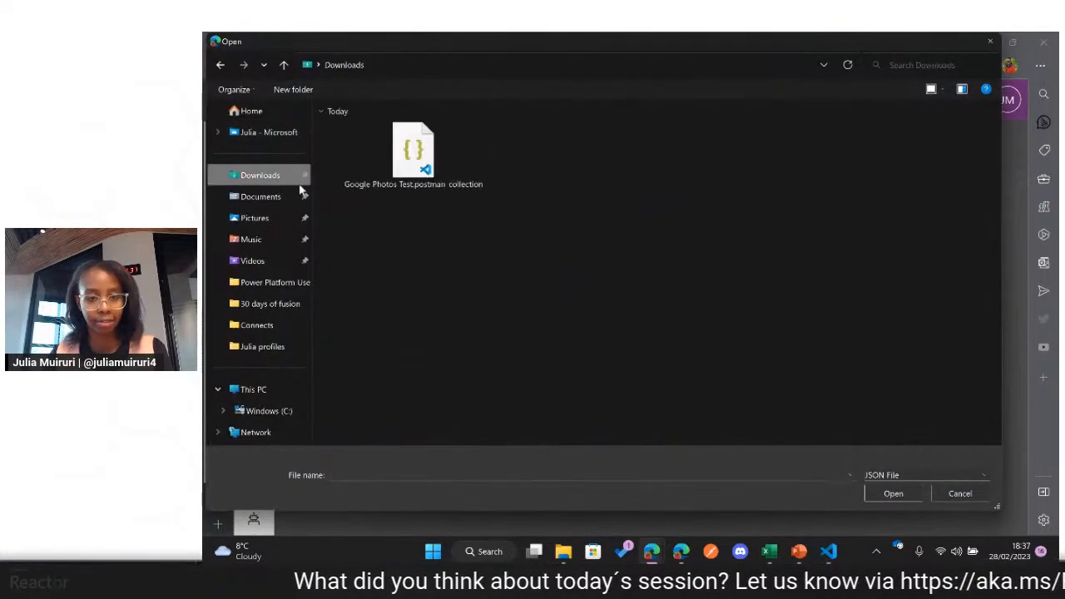
{"action": "left_click", "coordinate": [429, 177]}
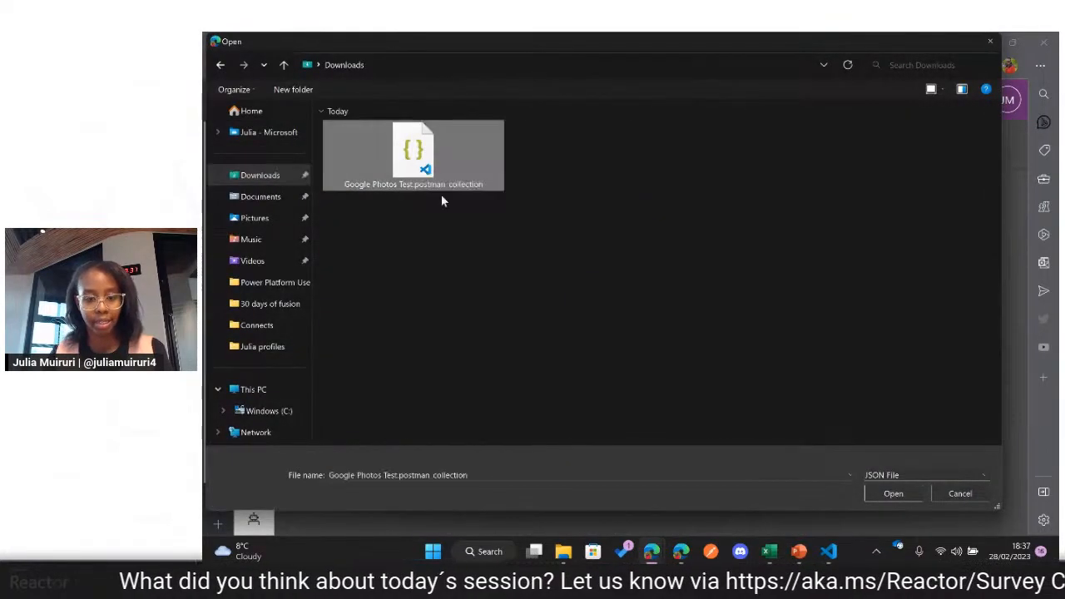
{"action": "left_click", "coordinate": [890, 493]}
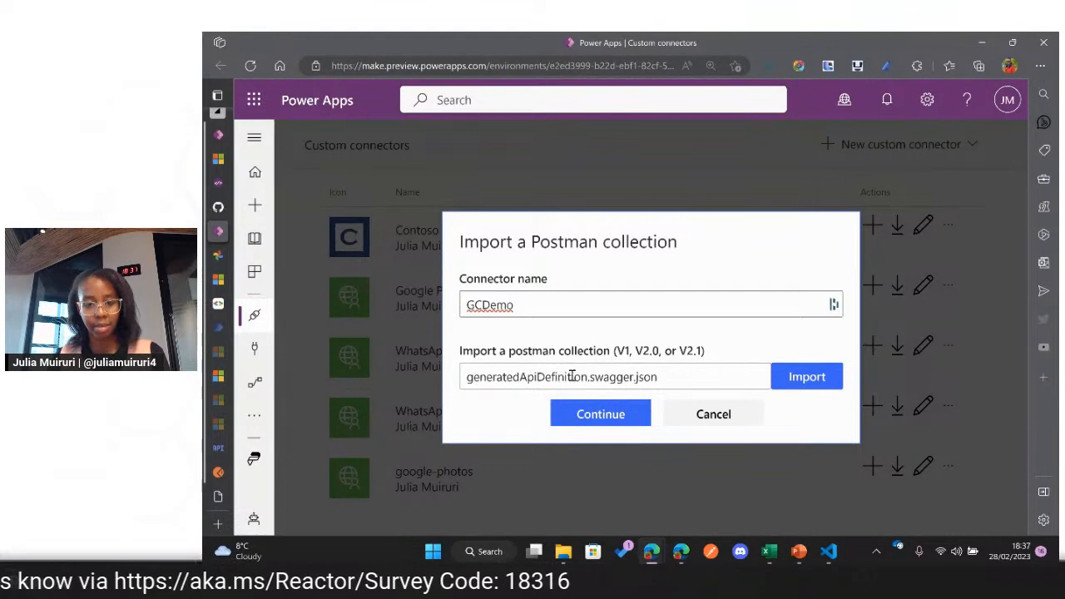
{"action": "left_click", "coordinate": [797, 378]}
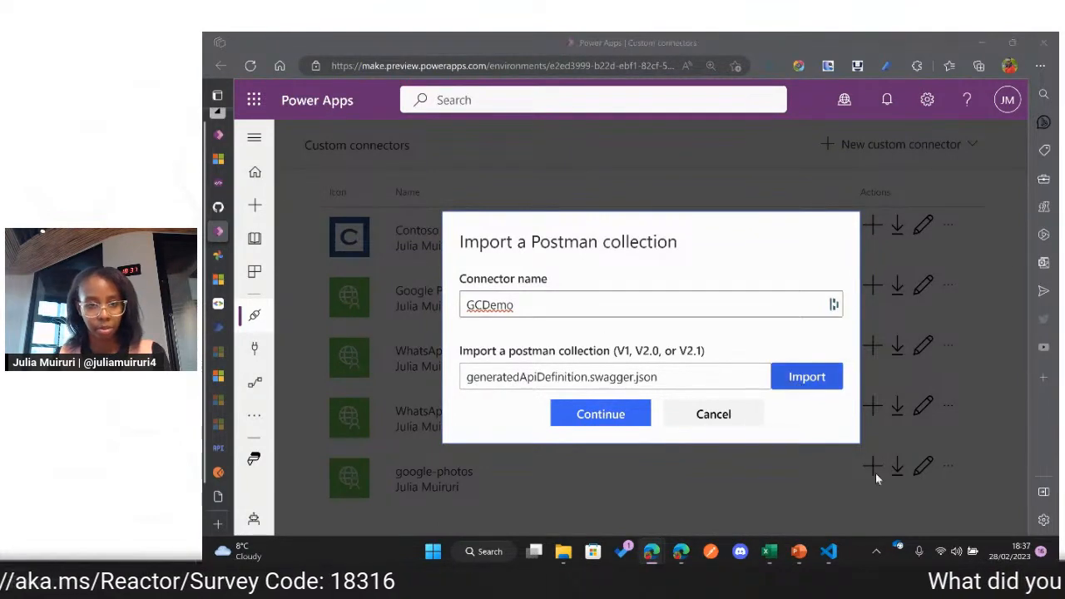
{"action": "left_click", "coordinate": [412, 152]}
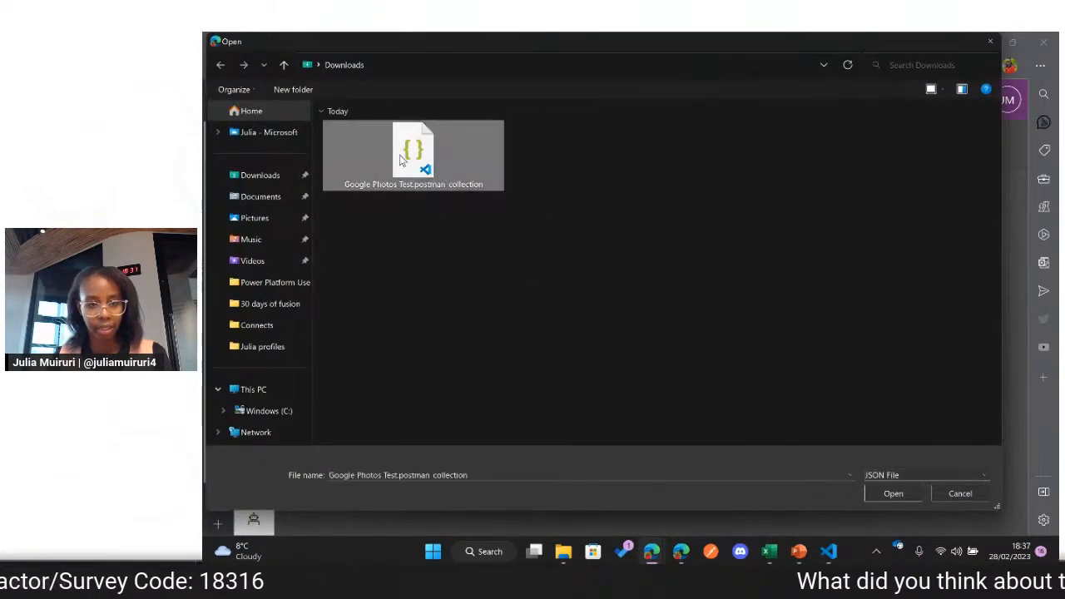
{"action": "left_click", "coordinate": [903, 496]}
{"action": "left_click", "coordinate": [625, 413]}
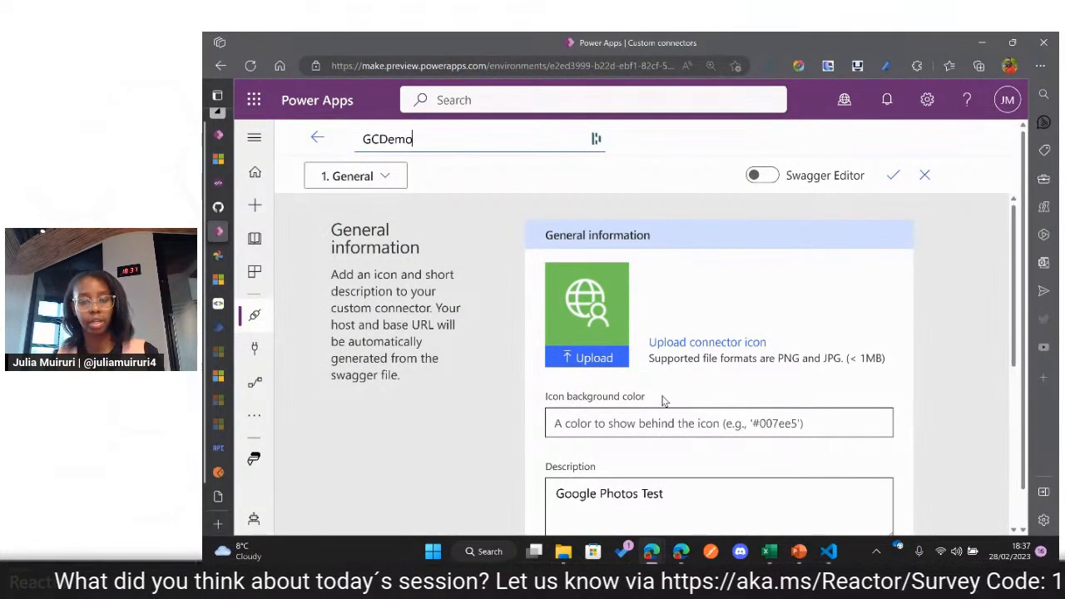
Step: Review the connector's general information, including its icon settings, description and scheme
{"action": "scroll", "coordinate": [664, 401], "scroll_direction": "down", "scroll_amount": 1}
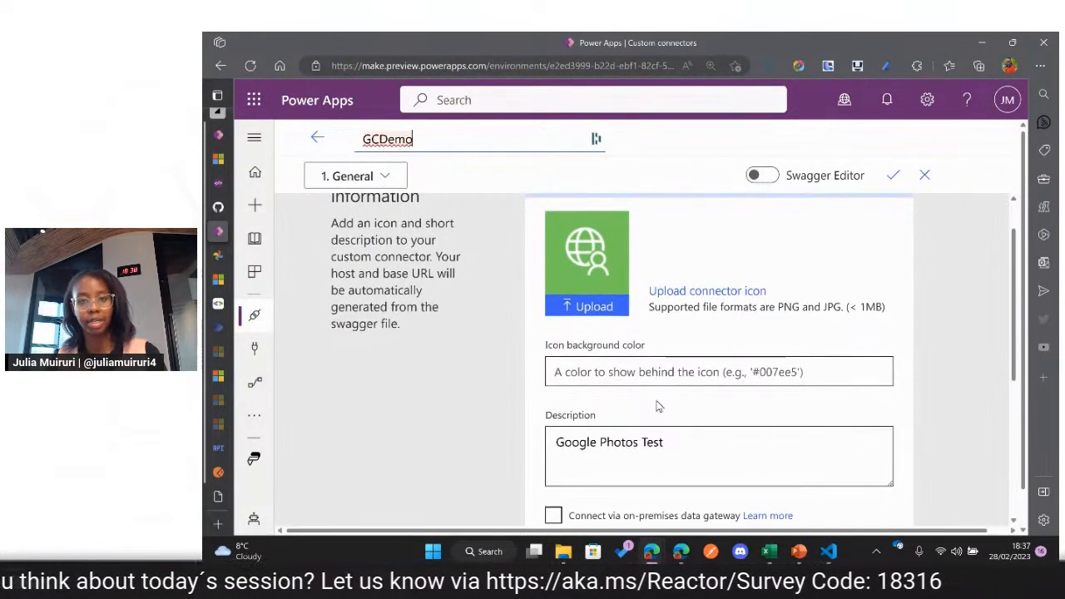
{"action": "scroll", "coordinate": [660, 404], "scroll_direction": "down", "scroll_amount": 1}
{"action": "scroll", "coordinate": [658, 405], "scroll_direction": "up", "scroll_amount": 1}
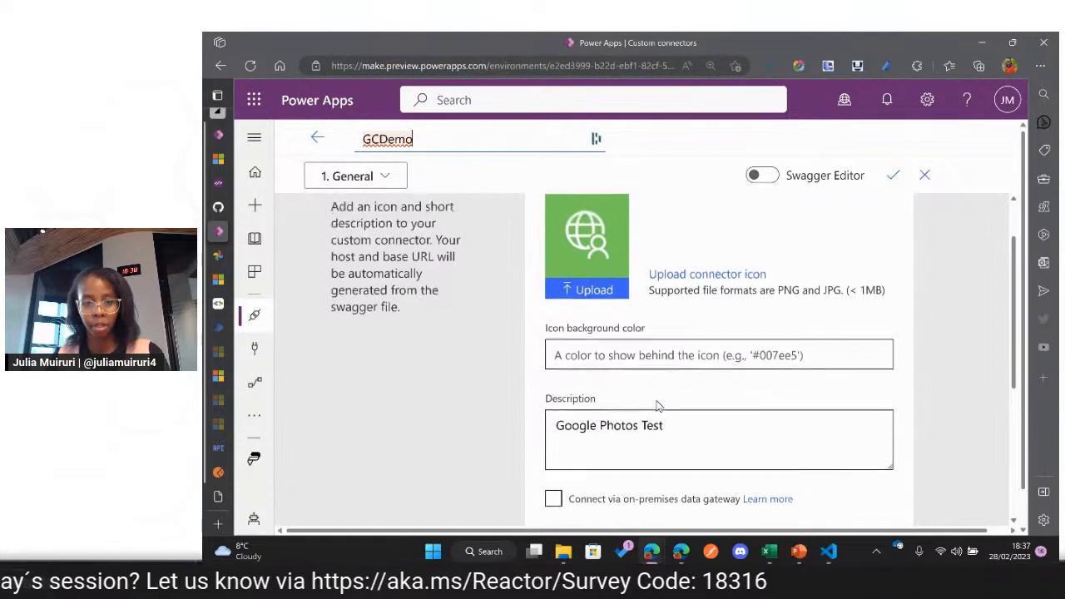
{"action": "scroll", "coordinate": [657, 406], "scroll_direction": "down", "scroll_amount": 1}
{"action": "double_click", "coordinate": [653, 393]}
{"action": "left_click_drag", "start_coordinate": [602, 396], "coordinate": [544, 392]}
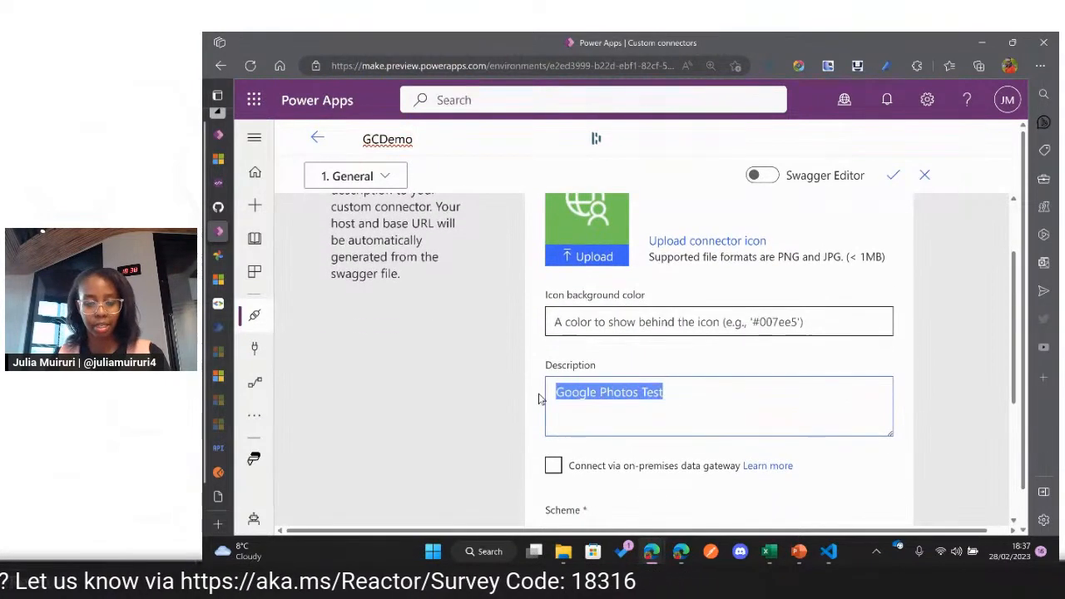
{"action": "left_click", "coordinate": [608, 405]}
{"action": "scroll", "coordinate": [611, 407], "scroll_direction": "down", "scroll_amount": 3}
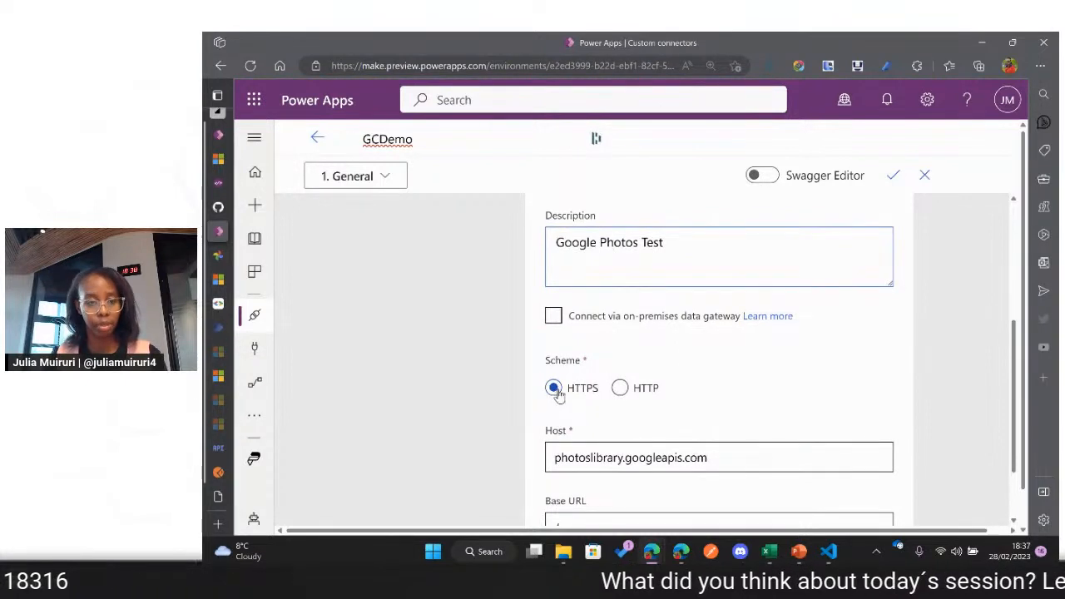
Step: Compare the connector's scheme and host with the URL of the CreateAlbum request in Postman
{"action": "mouse_move", "coordinate": [261, 363]}
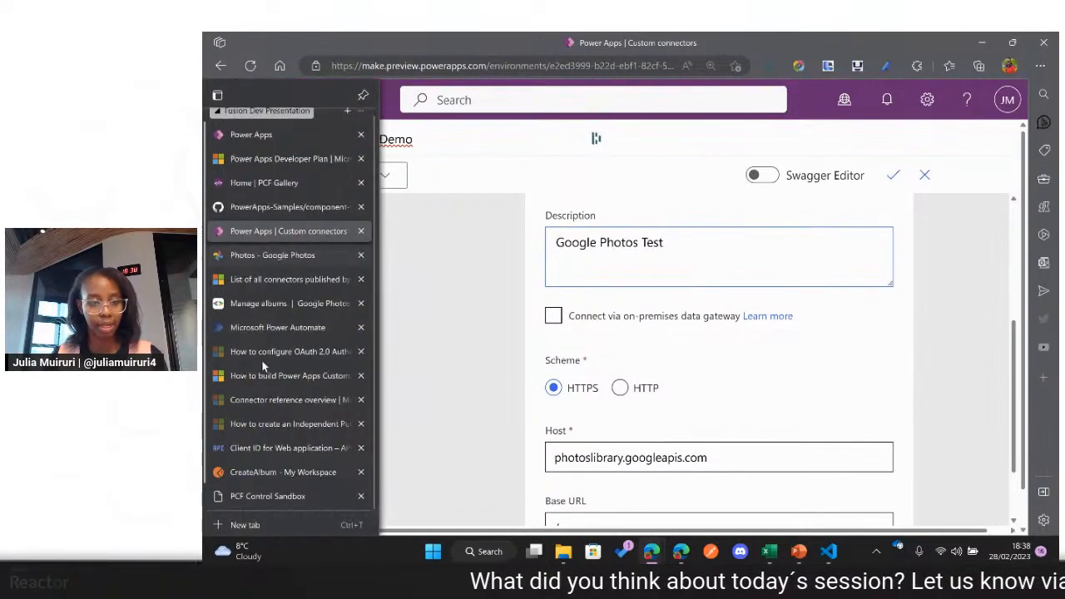
{"action": "left_click", "coordinate": [265, 473]}
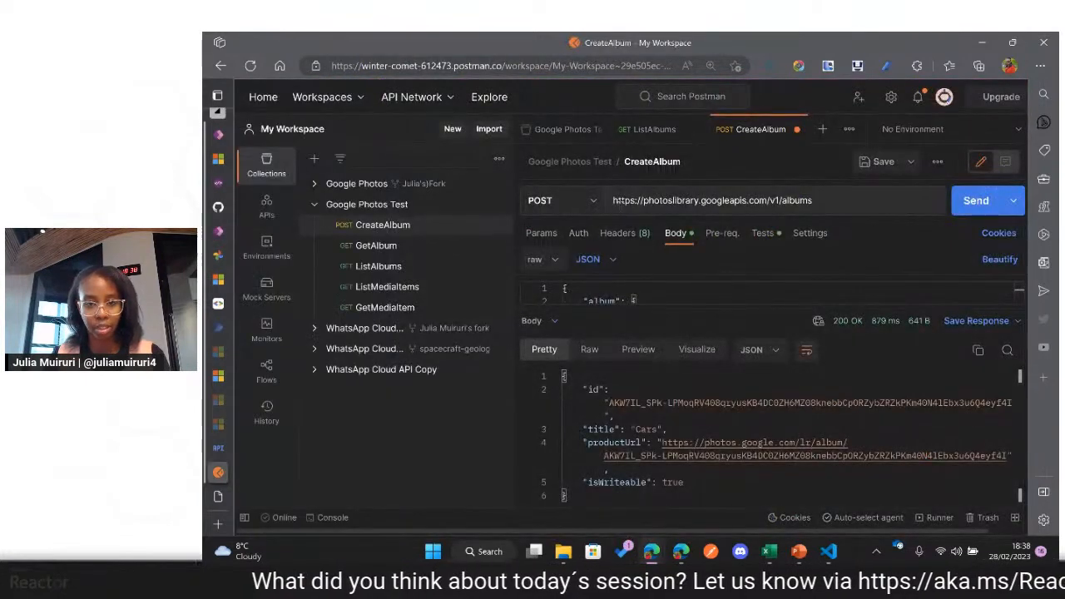
{"action": "left_click_drag", "start_coordinate": [635, 203], "coordinate": [606, 206]}
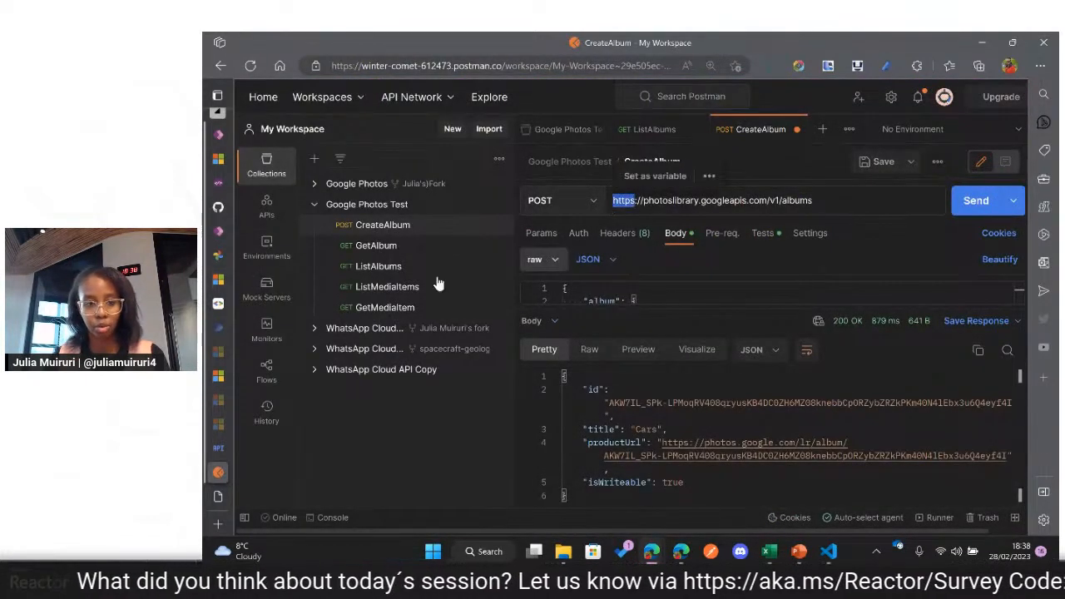
{"action": "left_click", "coordinate": [241, 233]}
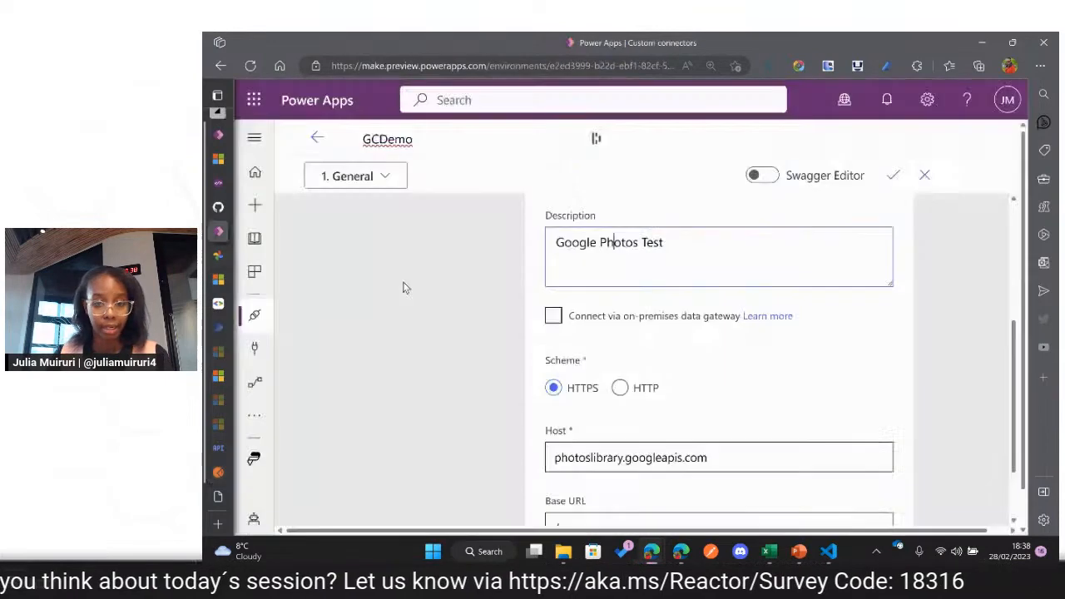
{"action": "scroll", "coordinate": [632, 391], "scroll_direction": "down", "scroll_amount": 1}
{"action": "left_click_drag", "start_coordinate": [723, 407], "coordinate": [554, 408]}
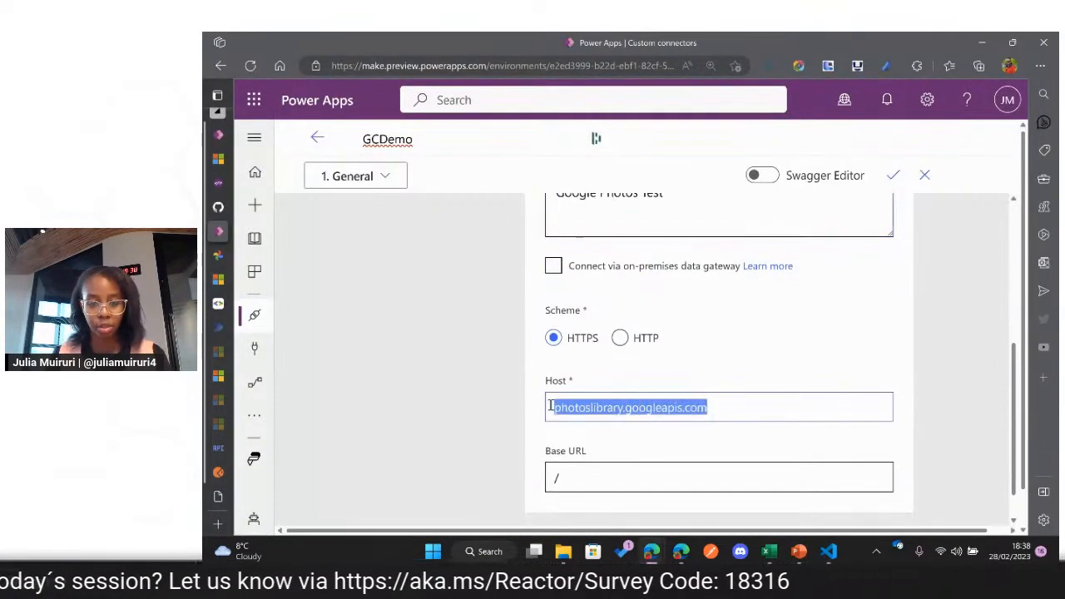
Step: Check the connector's host photoslibrary.googleapis.com against the domain in the CreateAlbum request URL in Postman
{"action": "left_click", "coordinate": [601, 407]}
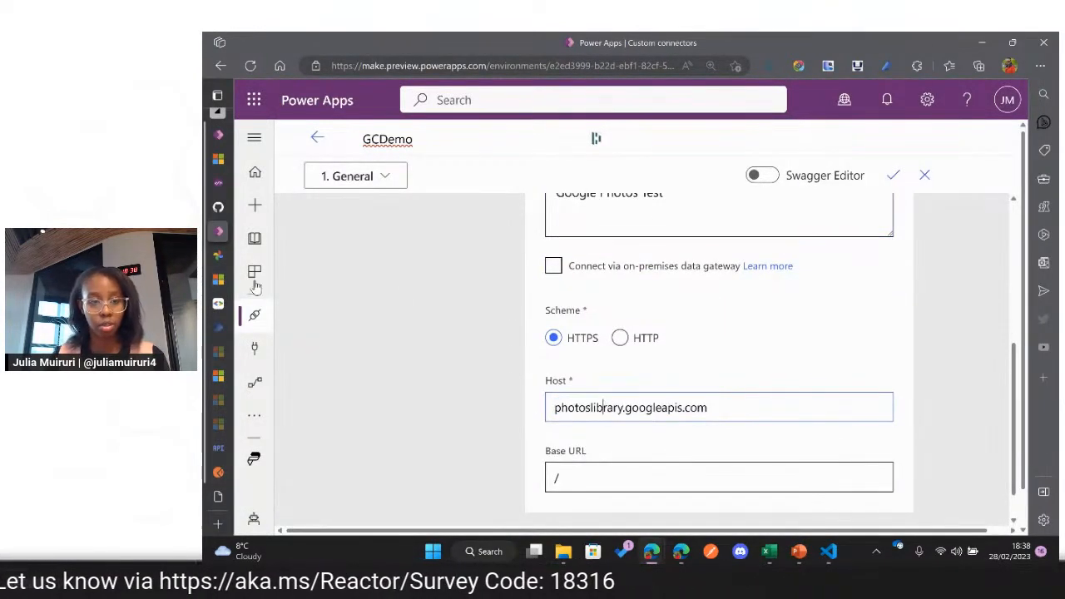
{"action": "mouse_move", "coordinate": [219, 447]}
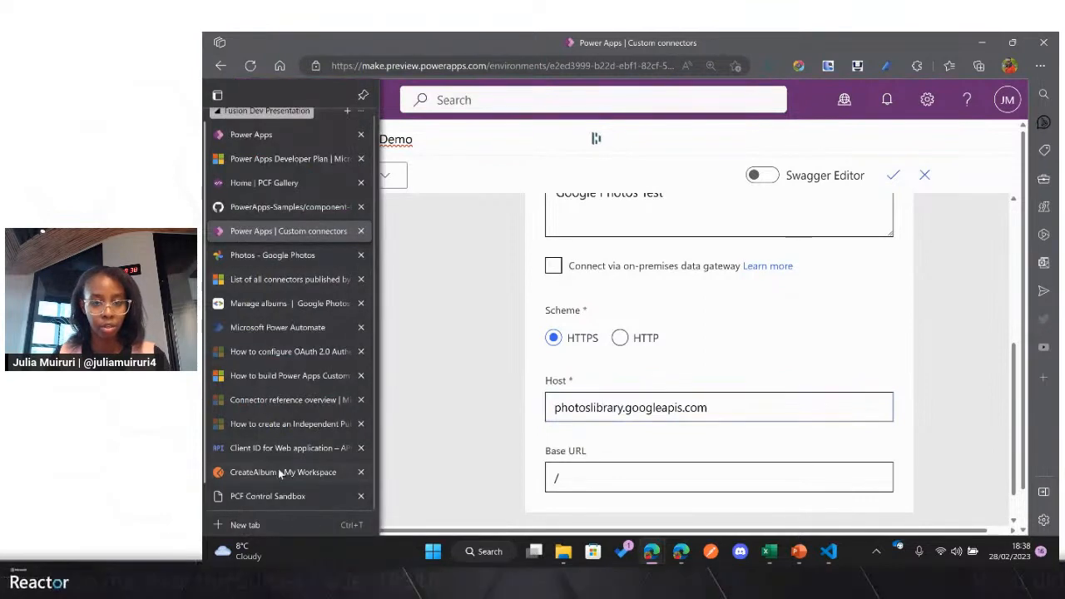
{"action": "left_click", "coordinate": [280, 471]}
{"action": "left_click_drag", "start_coordinate": [642, 208], "coordinate": [767, 206]}
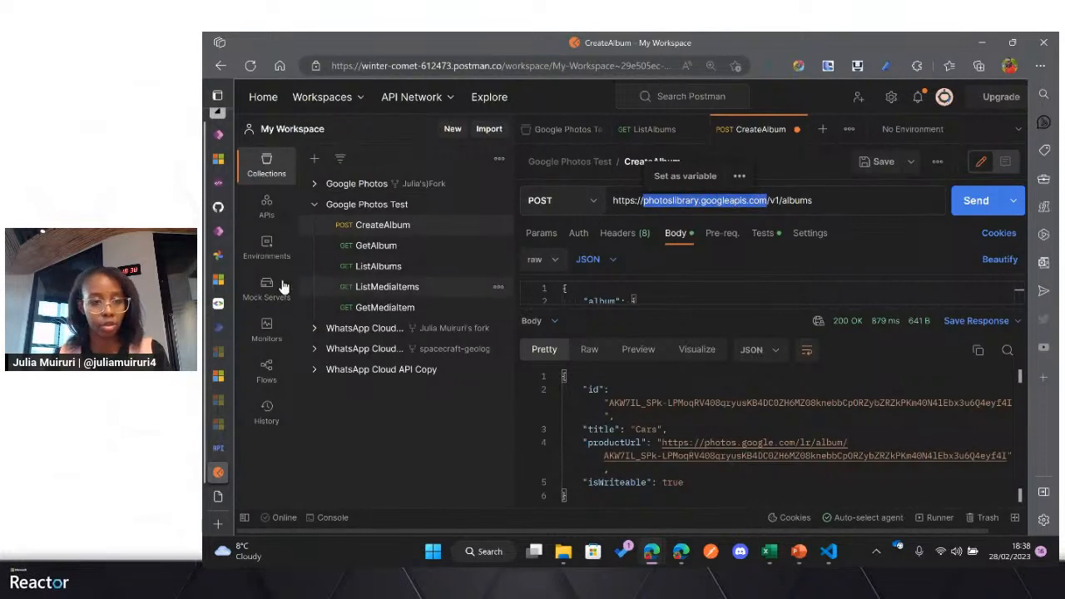
Step: Return to the connector in Power Apps, continue to its security settings and choose OAuth 2.0 as the authentication type
{"action": "left_click", "coordinate": [225, 231]}
{"action": "scroll", "coordinate": [654, 396], "scroll_direction": "down", "scroll_amount": 1}
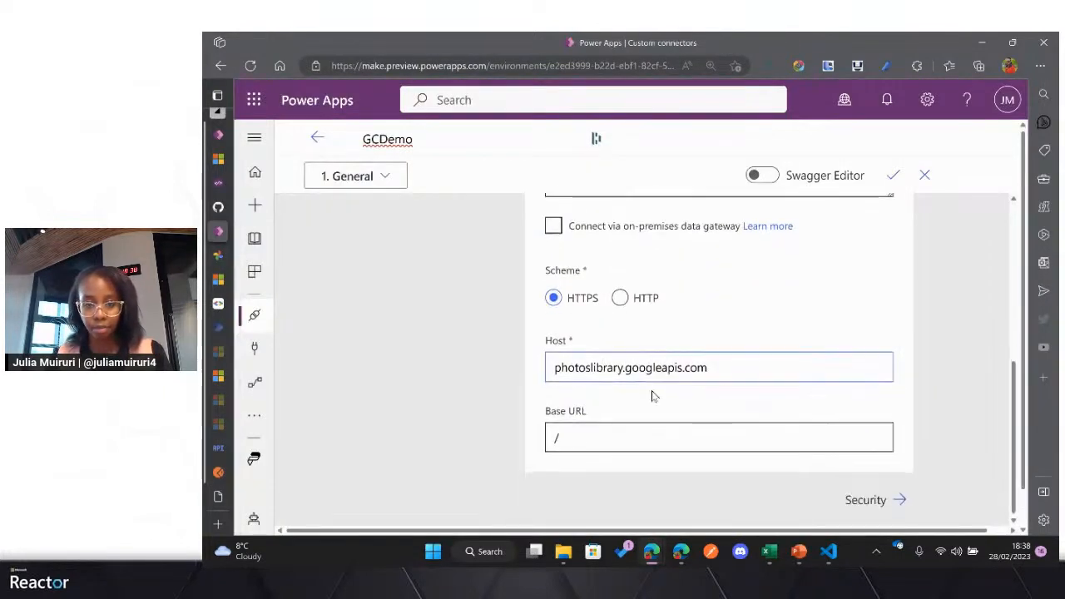
{"action": "left_click", "coordinate": [898, 500]}
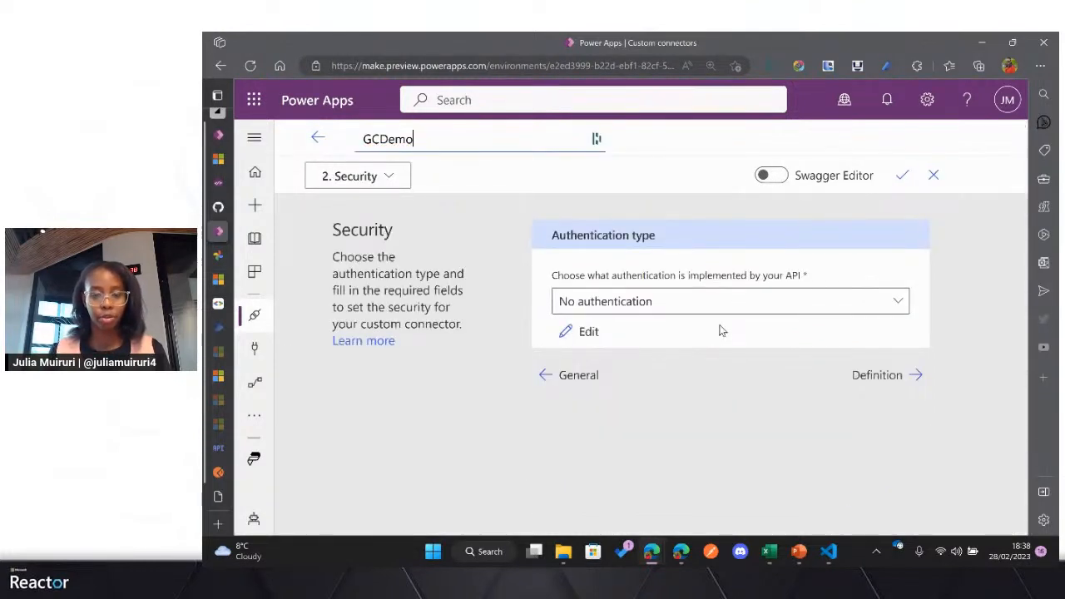
{"action": "left_click", "coordinate": [610, 303]}
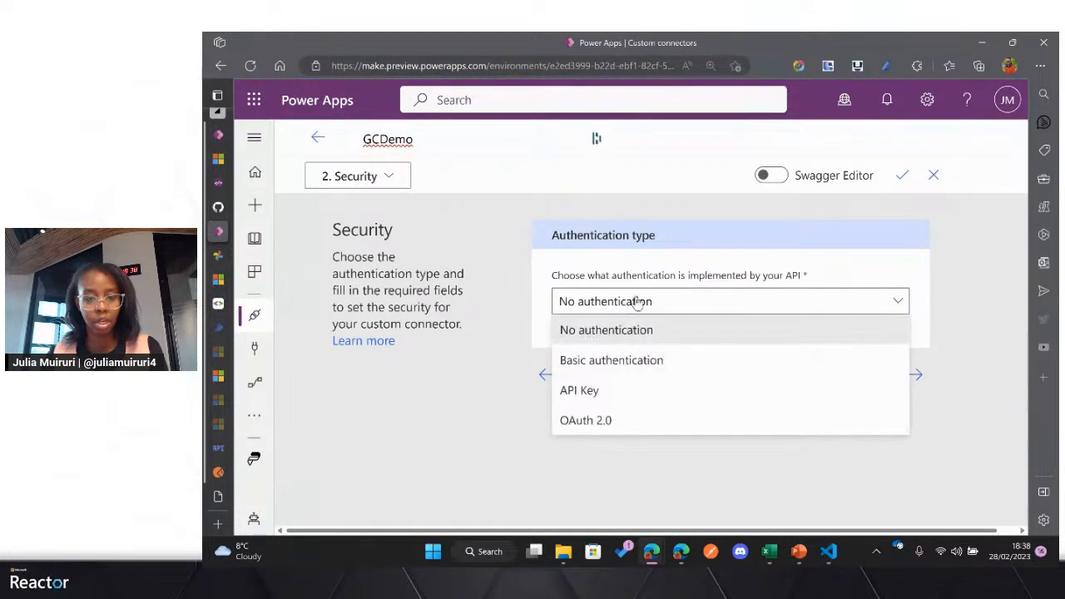
{"action": "left_click", "coordinate": [619, 423]}
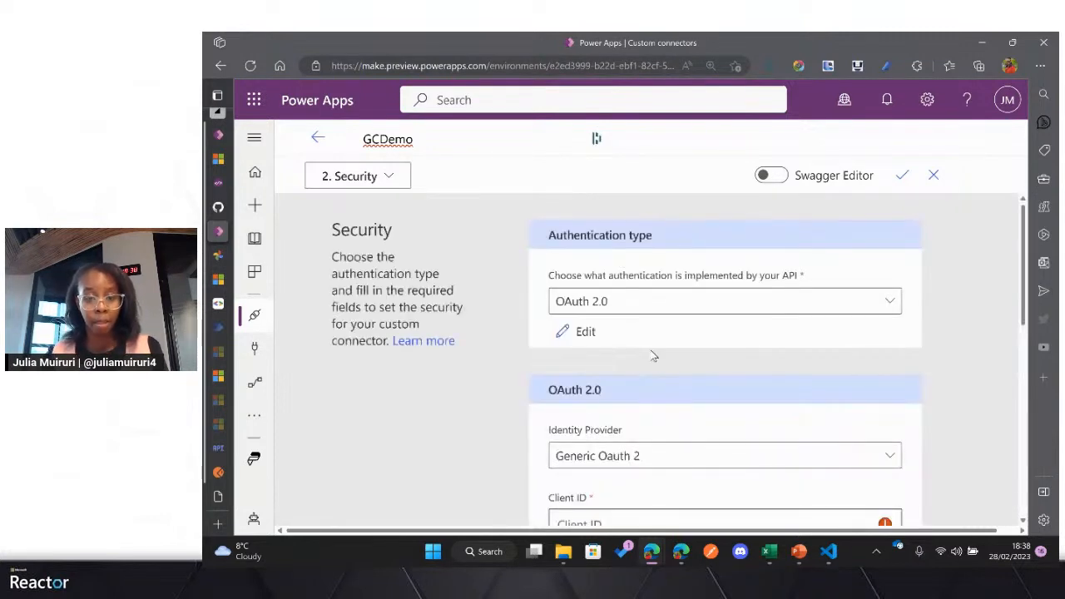
Step: Copy the client ID from the web application's credentials in Google Cloud into the connector's Client ID field
{"action": "scroll", "coordinate": [690, 333], "scroll_direction": "down", "scroll_amount": 2}
{"action": "scroll", "coordinate": [711, 355], "scroll_direction": "down", "scroll_amount": 2}
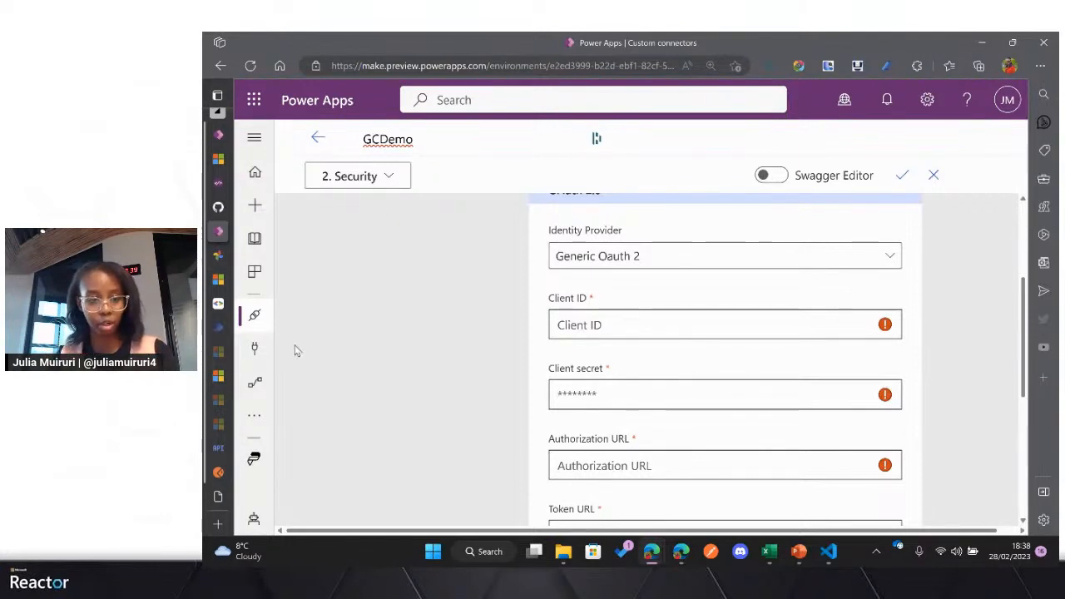
{"action": "left_click", "coordinate": [219, 450]}
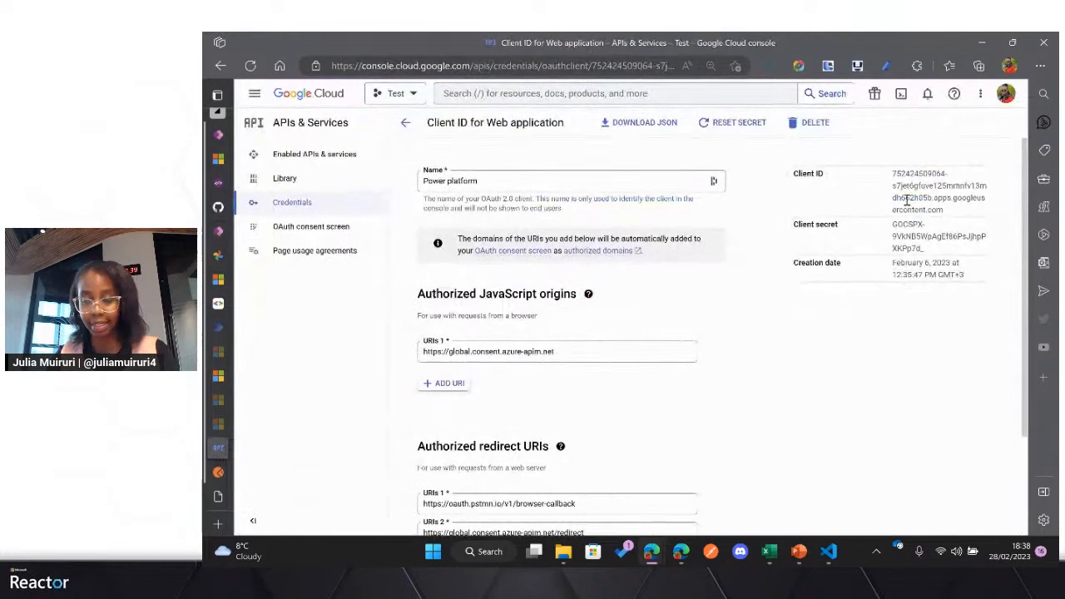
{"action": "left_click_drag", "start_coordinate": [949, 215], "coordinate": [899, 175]}
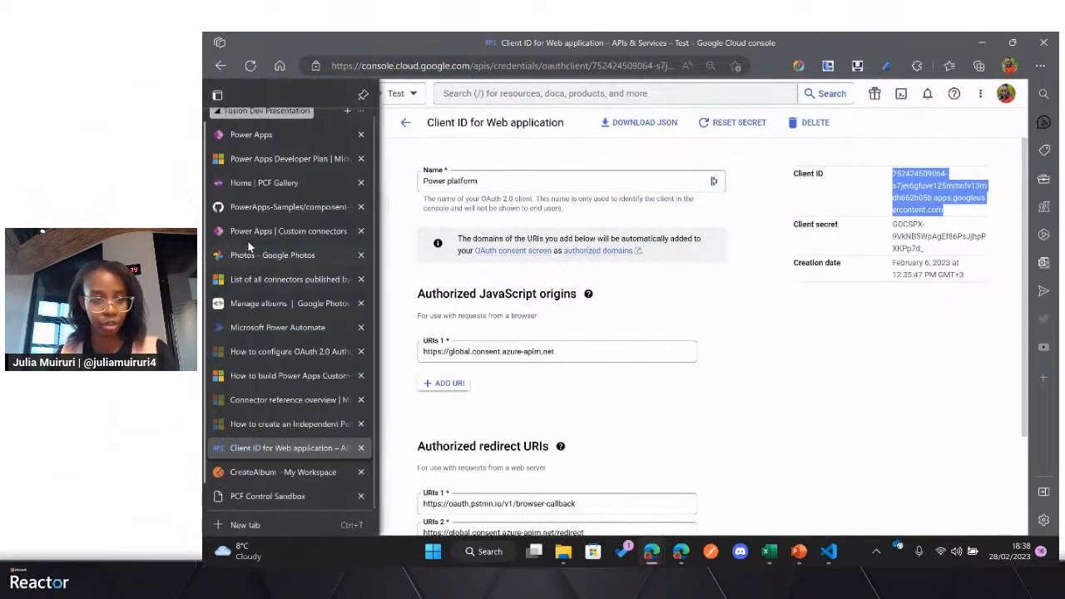
{"action": "left_click", "coordinate": [249, 235]}
{"action": "left_click", "coordinate": [626, 326]}
{"action": "key", "text": "ctrl+v"}
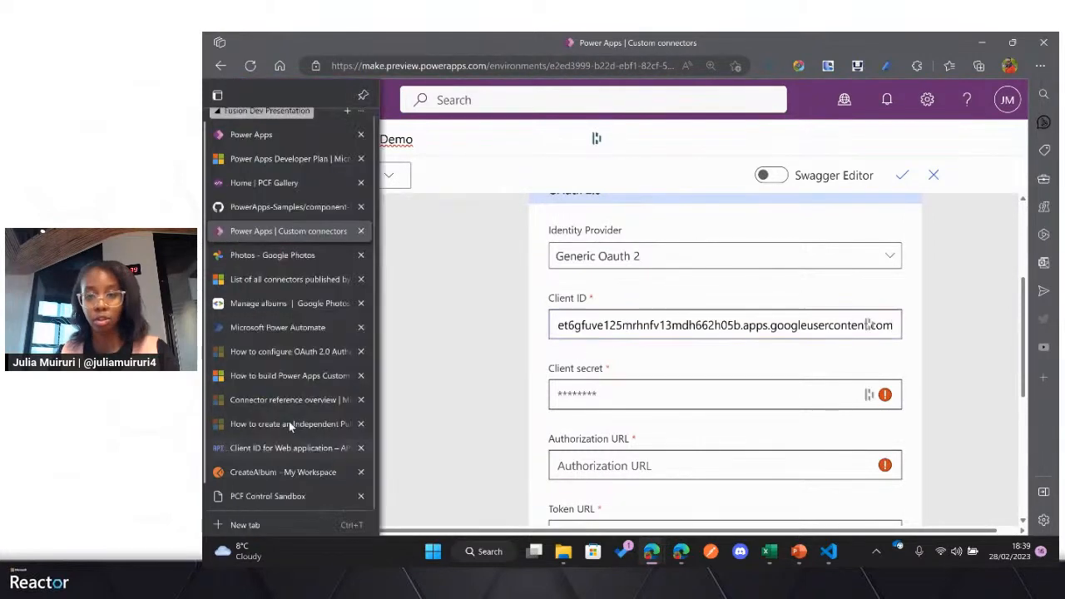
Step: Copy the client secret from the Google Cloud credentials into the connector's Client secret field
{"action": "left_click", "coordinate": [287, 448]}
{"action": "left_click_drag", "start_coordinate": [927, 253], "coordinate": [897, 233]}
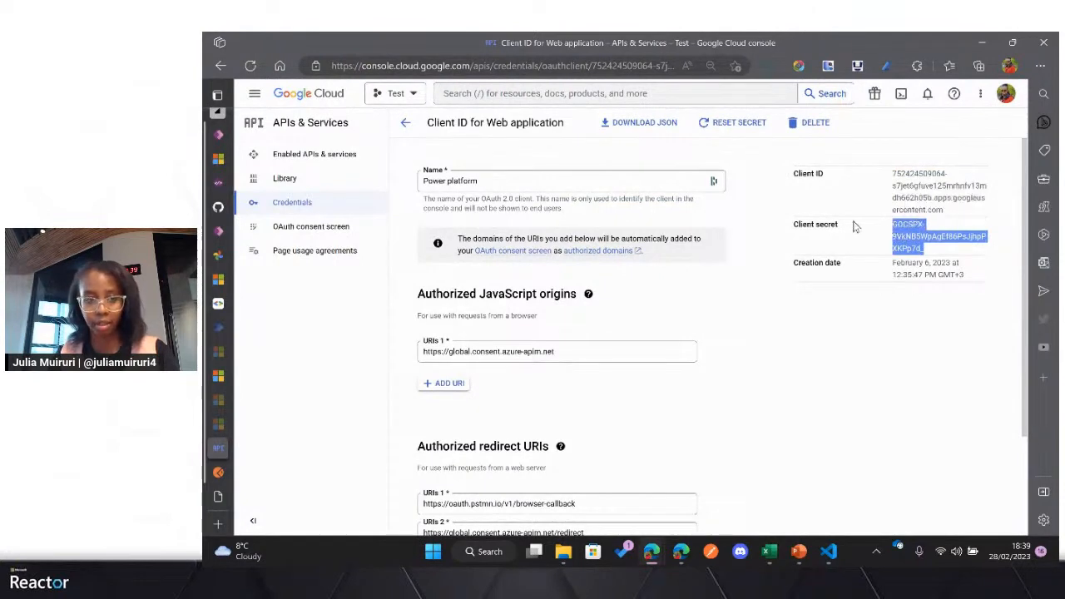
{"action": "mouse_move", "coordinate": [224, 313]}
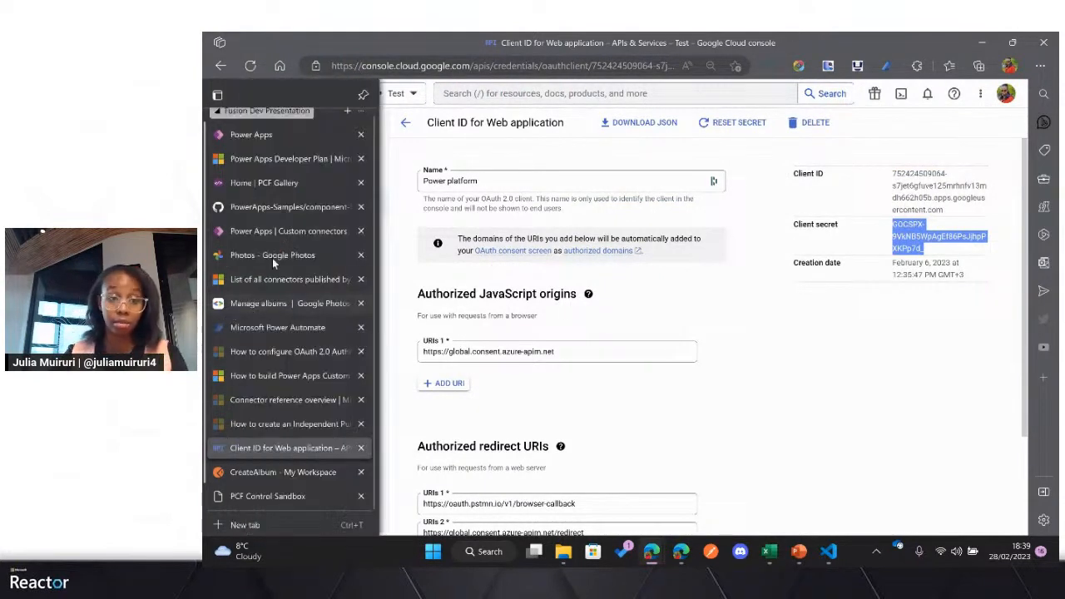
{"action": "left_click", "coordinate": [275, 232]}
{"action": "left_click", "coordinate": [708, 397]}
{"action": "key", "text": "ctrl+v"}
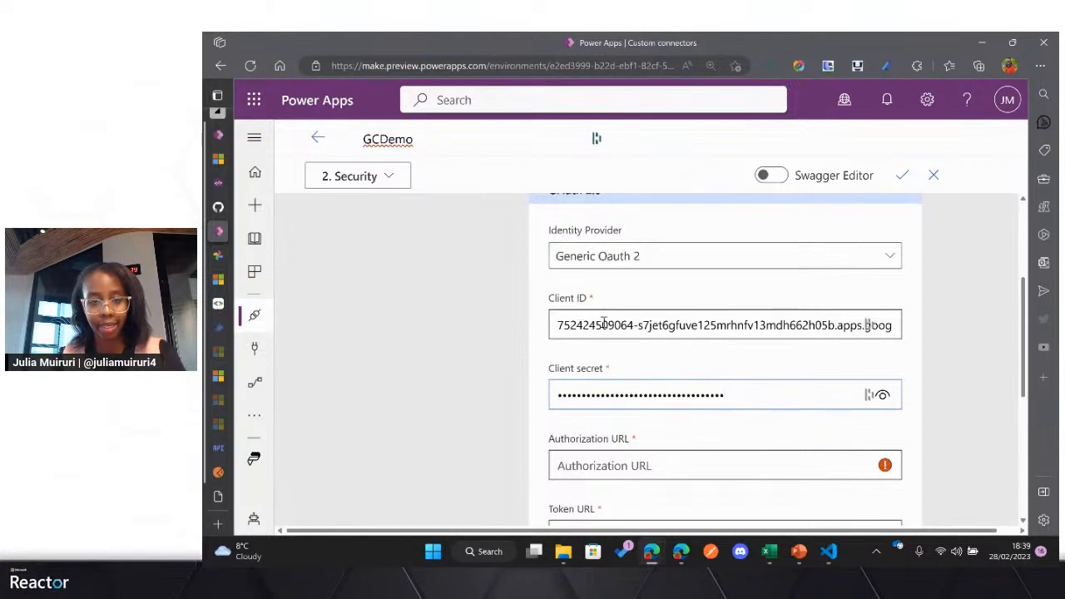
{"action": "scroll", "coordinate": [600, 391], "scroll_direction": "down", "scroll_amount": 1}
{"action": "left_click", "coordinate": [607, 409]}
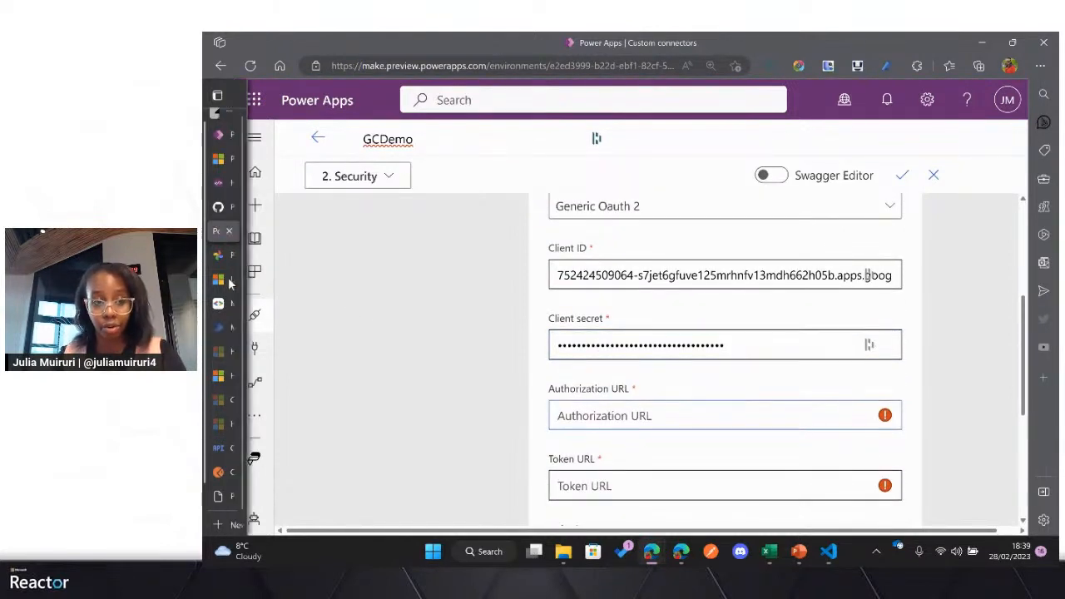
{"action": "mouse_move", "coordinate": [290, 308]}
{"action": "left_click", "coordinate": [277, 472]}
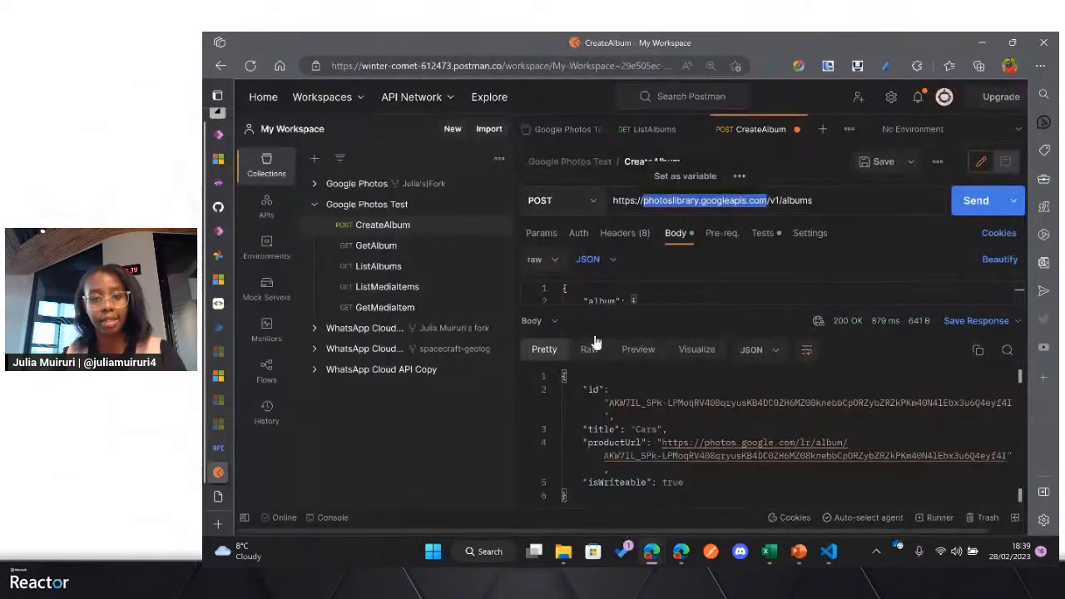
{"action": "left_click", "coordinate": [564, 135]}
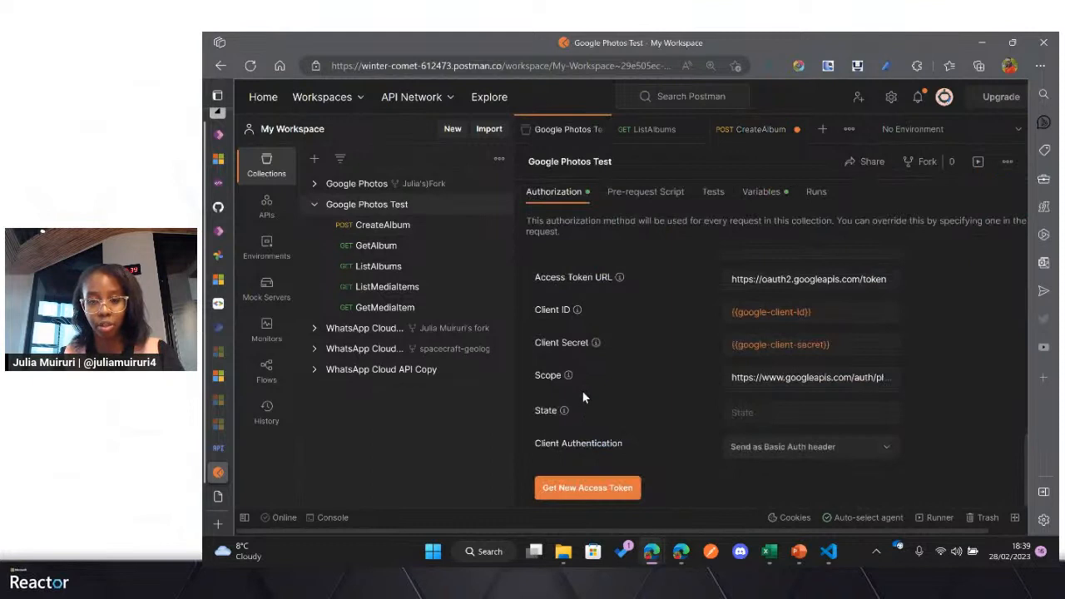
{"action": "scroll", "coordinate": [583, 398], "scroll_direction": "up", "scroll_amount": 3}
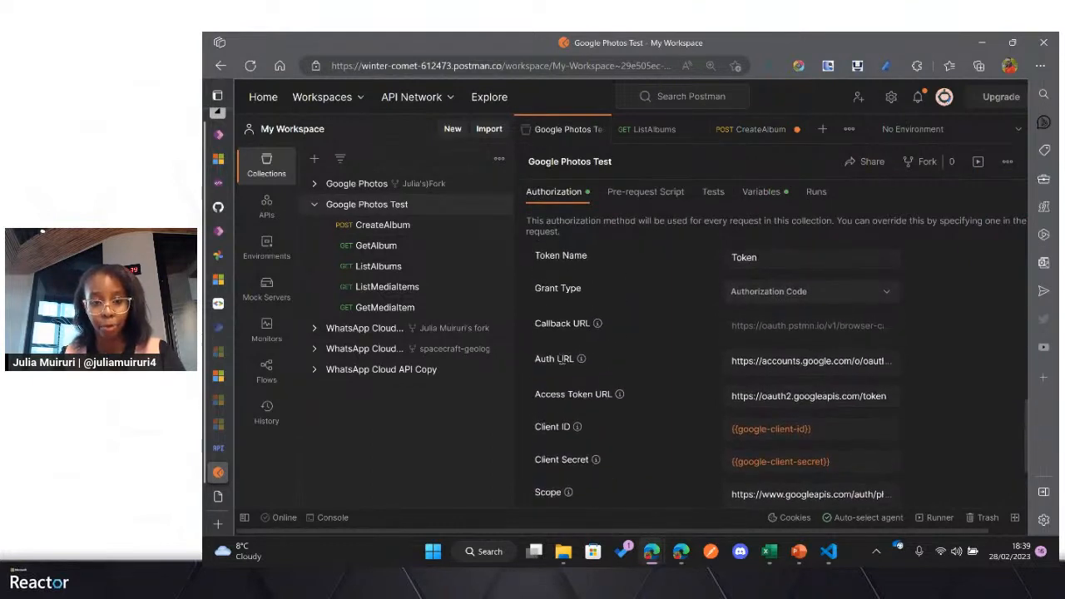
{"action": "left_click", "coordinate": [766, 359]}
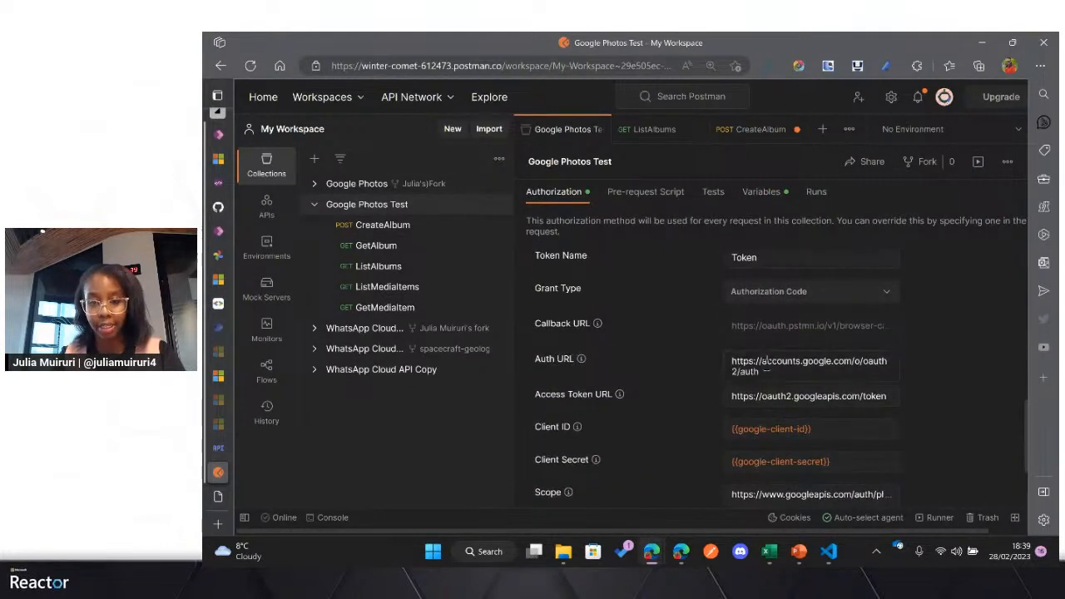
{"action": "left_click_drag", "start_coordinate": [765, 371], "coordinate": [728, 363]}
{"action": "key", "text": "ctrl+c"}
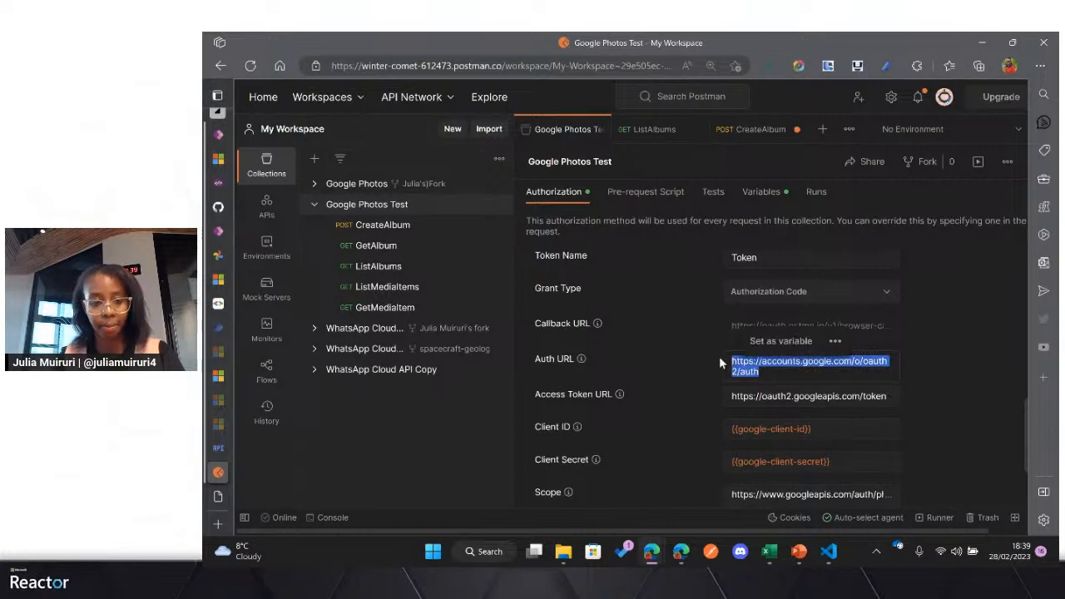
{"action": "left_click", "coordinate": [219, 232]}
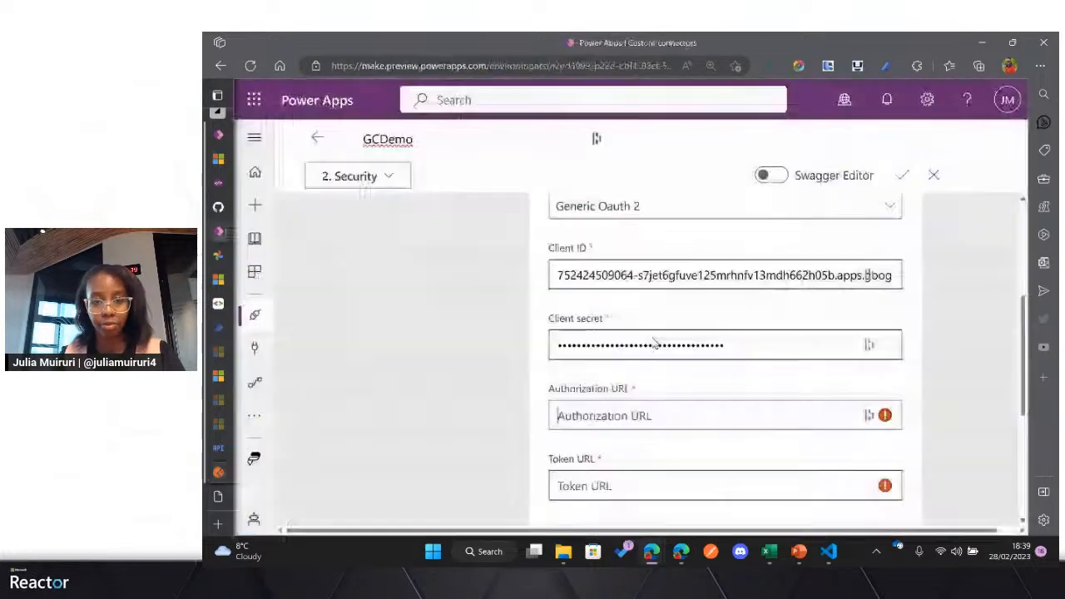
{"action": "left_click", "coordinate": [713, 409]}
{"action": "key", "text": "ctrl+v"}
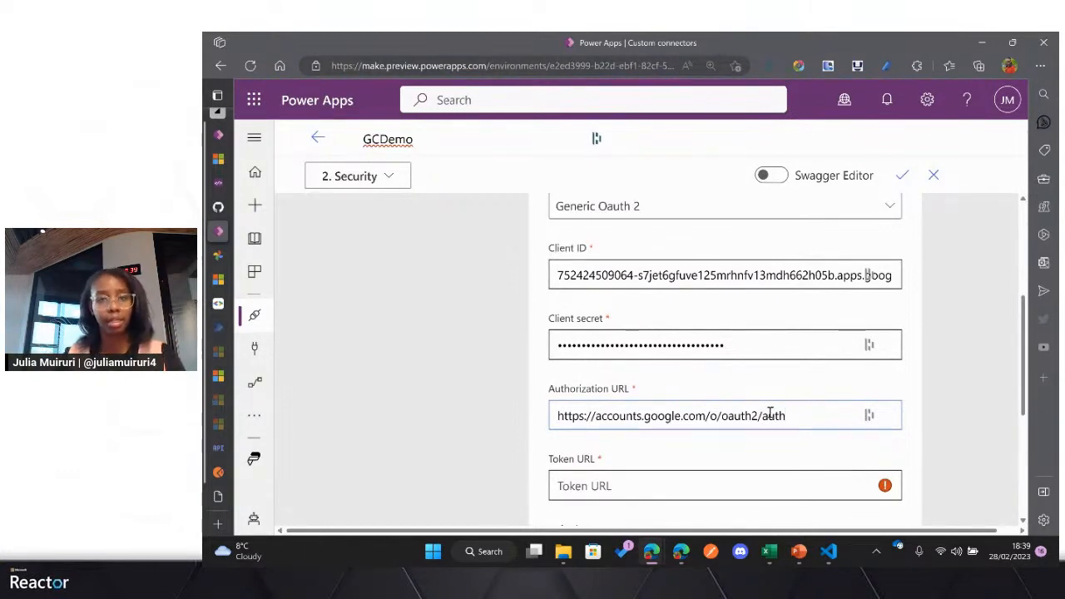
{"action": "scroll", "coordinate": [751, 392], "scroll_direction": "down", "scroll_amount": 1}
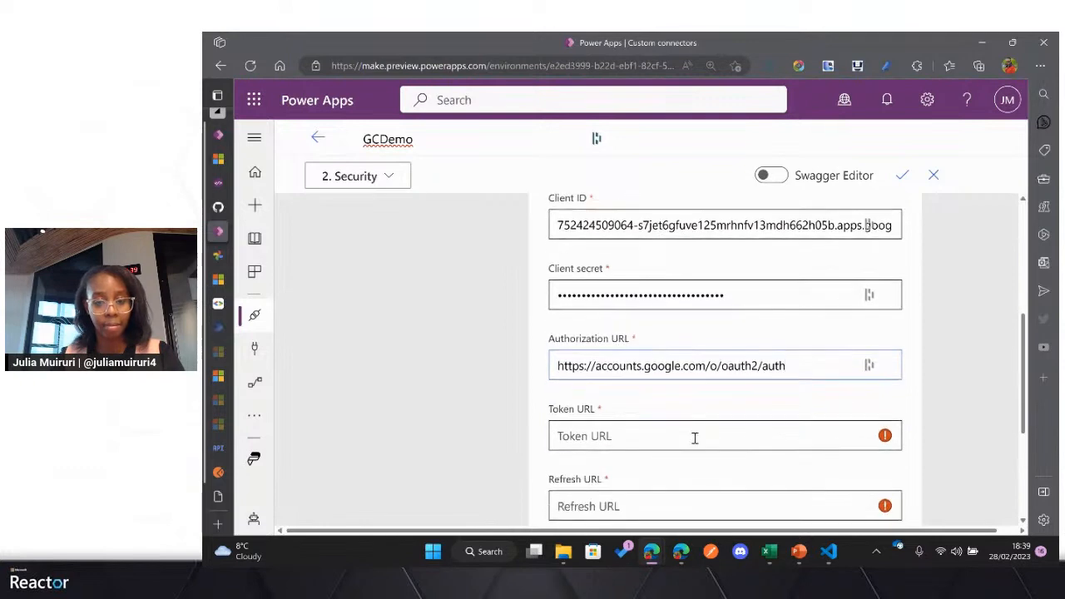
{"action": "left_click", "coordinate": [694, 436]}
{"action": "mouse_move", "coordinate": [208, 283]}
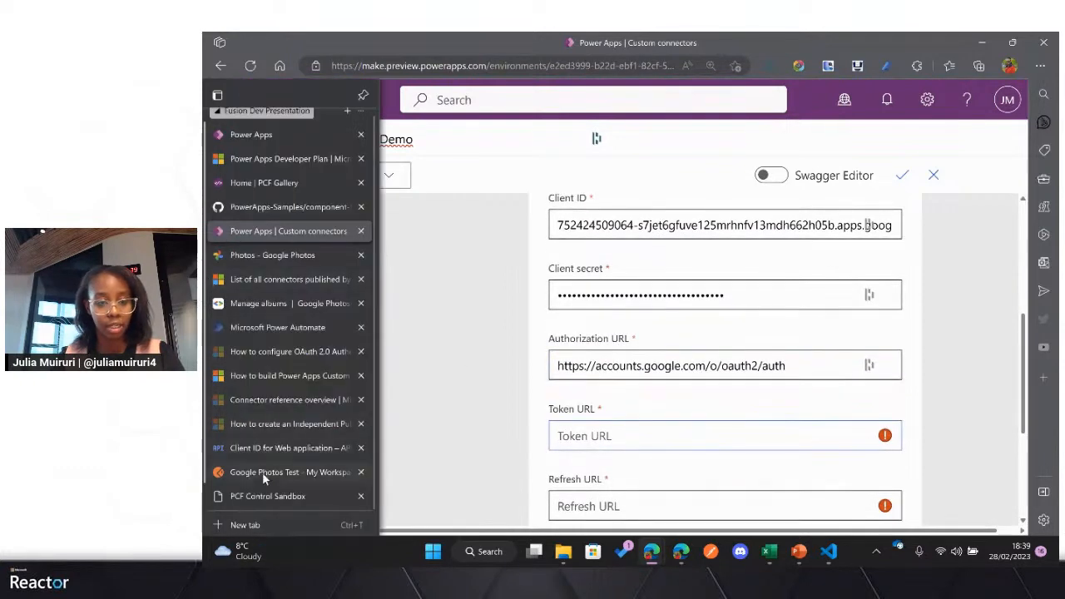
{"action": "left_click", "coordinate": [262, 471]}
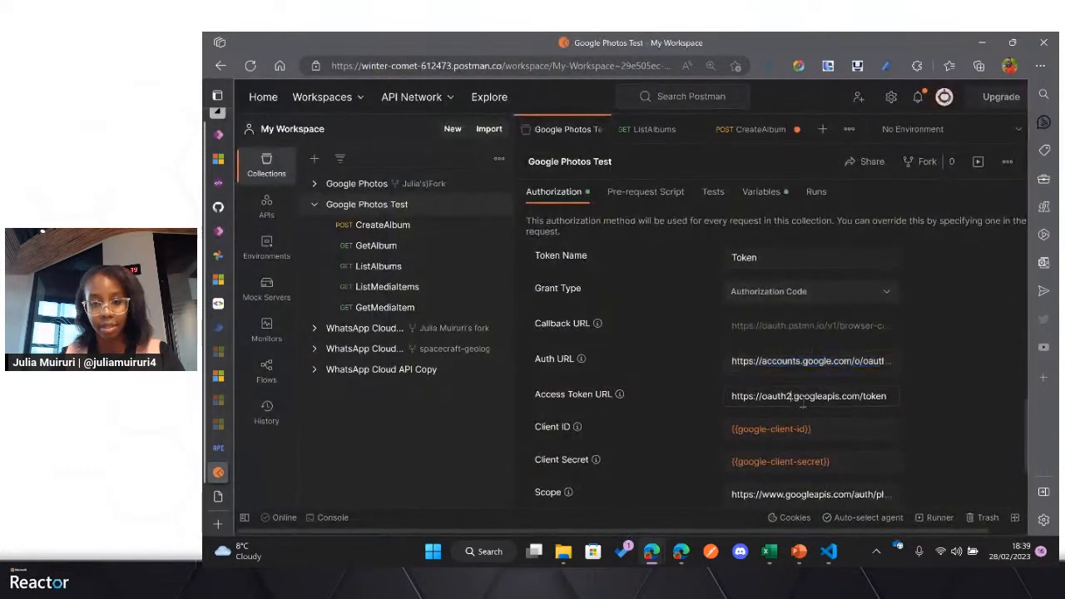
{"action": "left_click_drag", "start_coordinate": [883, 399], "coordinate": [733, 405]}
{"action": "key", "text": "ctrl+c"}
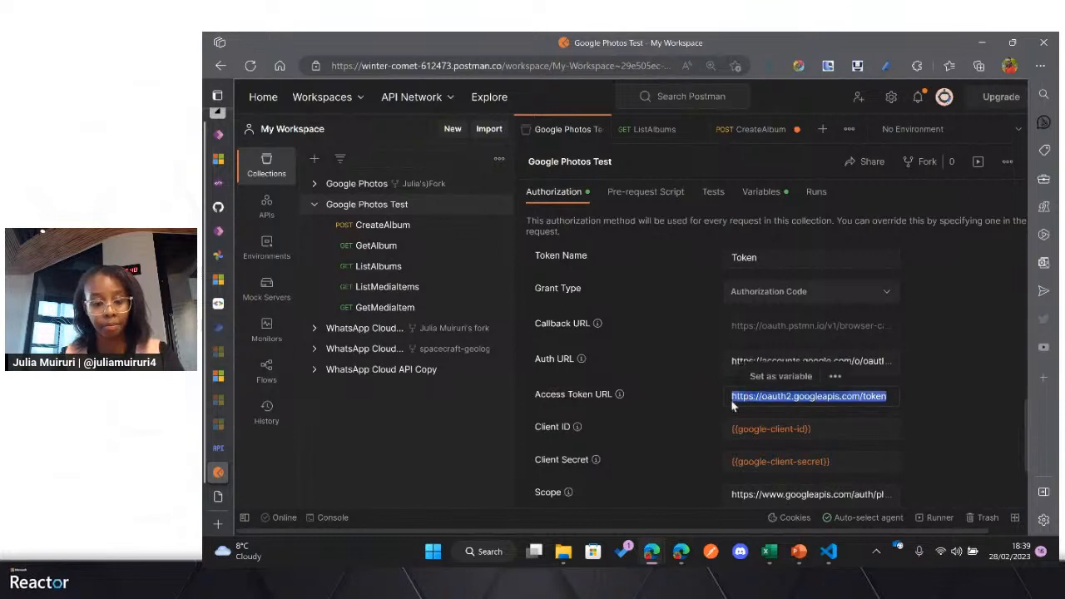
{"action": "left_click", "coordinate": [218, 231]}
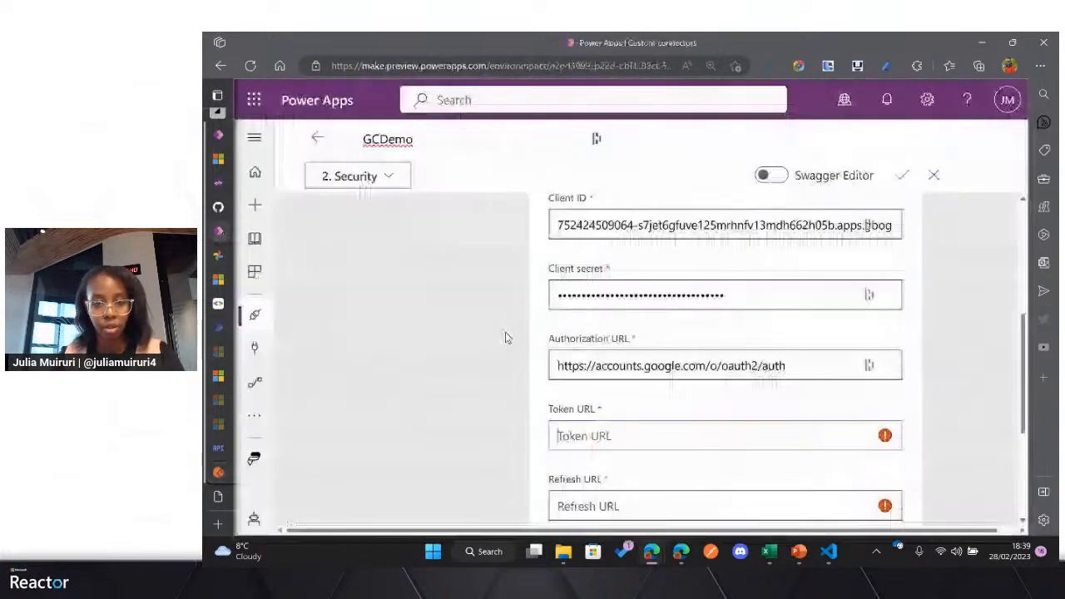
{"action": "left_click", "coordinate": [678, 436]}
{"action": "key", "text": "ctrl+v"}
{"action": "scroll", "coordinate": [671, 437], "scroll_direction": "down", "scroll_amount": 1}
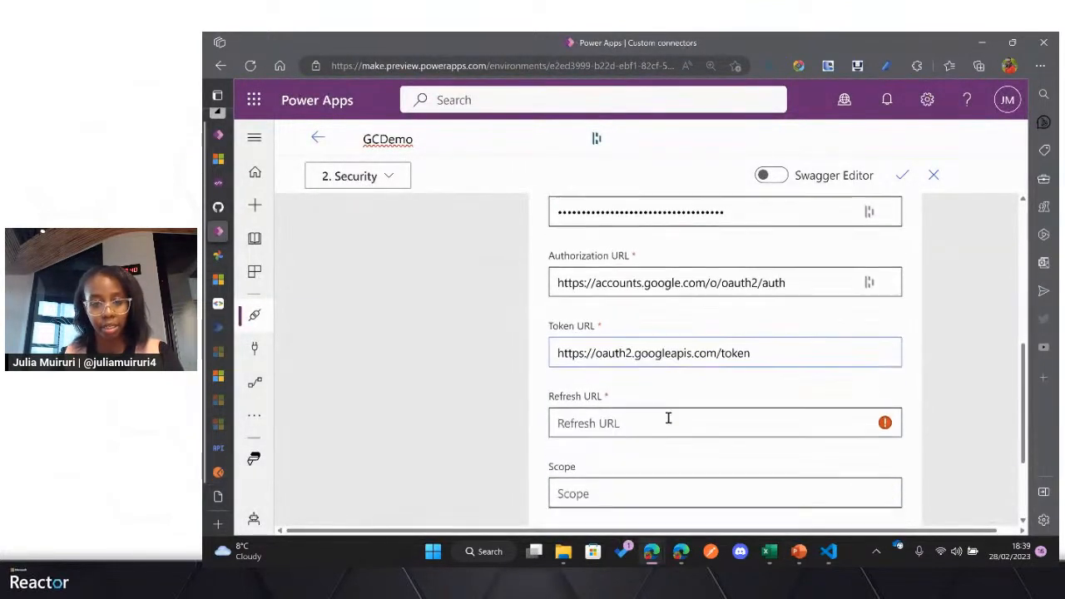
{"action": "left_click", "coordinate": [637, 406]}
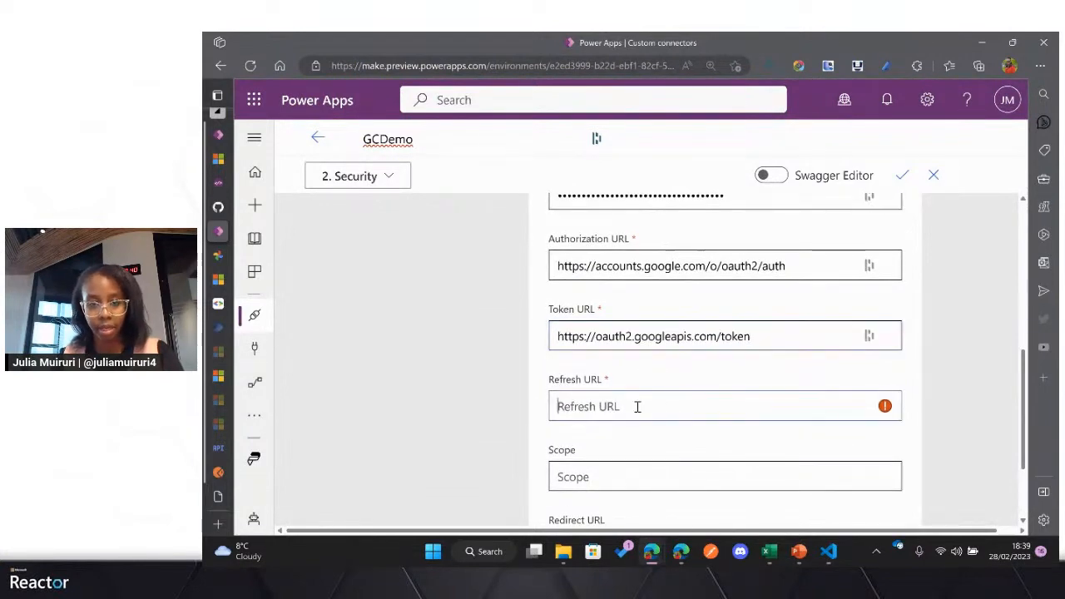
{"action": "key", "text": "ctrl+v"}
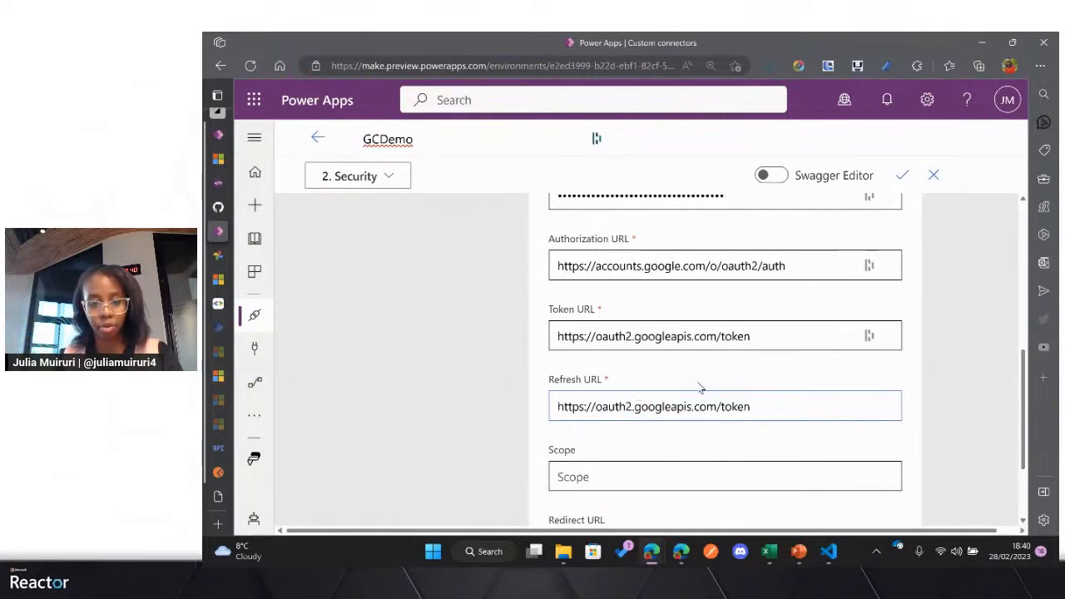
Step: Copy the scope URLs for photoslibrary, photoslibrary.edit.appcreateddata and photoslibrary.sharing from the Google Photos Test collection in Postman into the connector's Scope field
{"action": "scroll", "coordinate": [699, 398], "scroll_direction": "down", "scroll_amount": 1}
{"action": "left_click", "coordinate": [644, 429]}
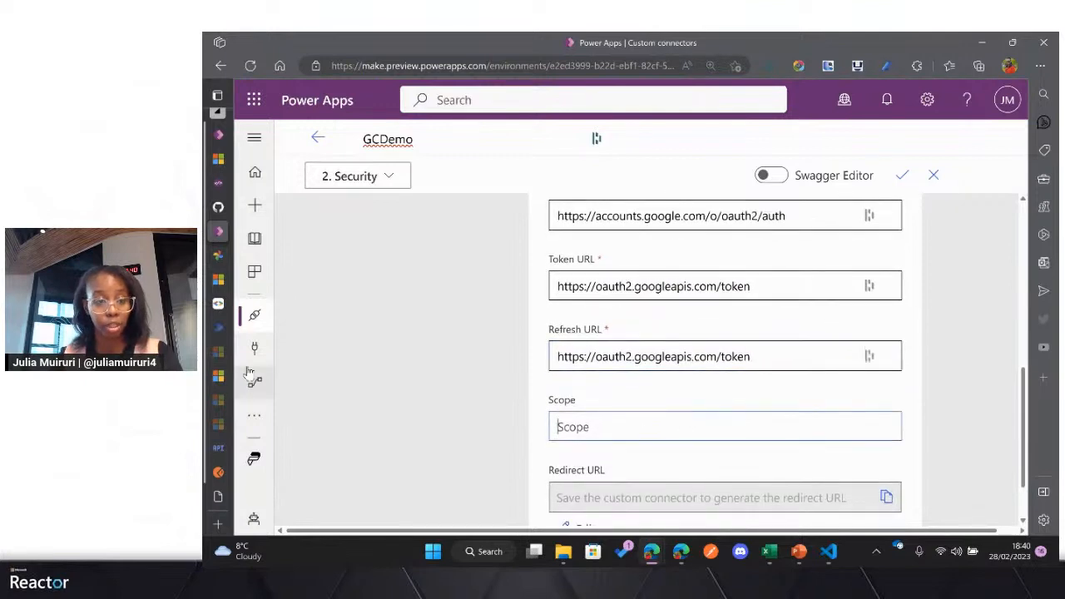
{"action": "mouse_move", "coordinate": [222, 356]}
{"action": "left_click", "coordinate": [268, 451]}
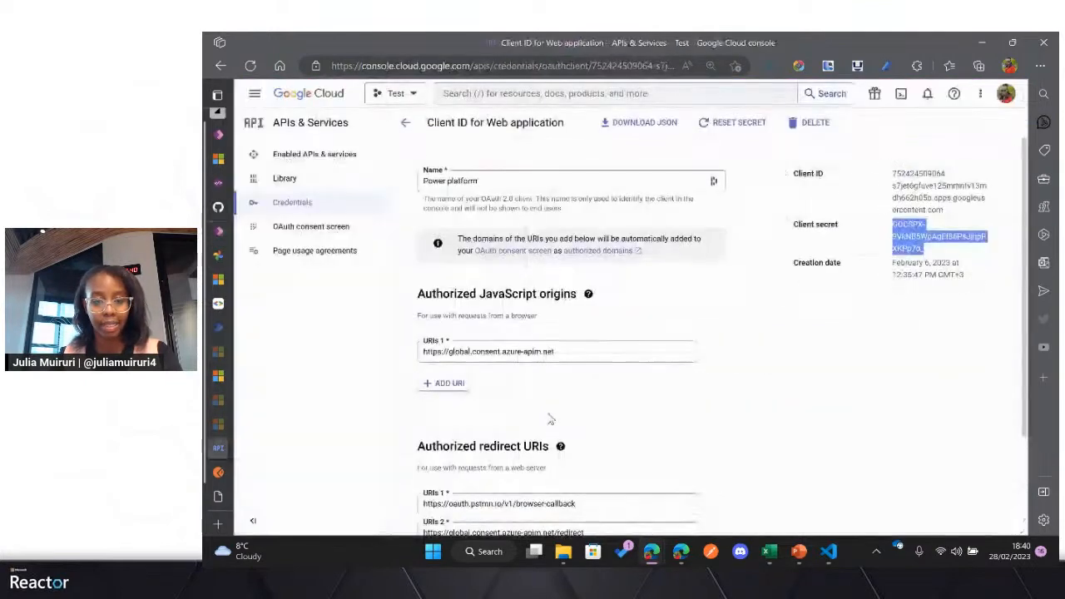
{"action": "scroll", "coordinate": [549, 420], "scroll_direction": "down", "scroll_amount": 1}
{"action": "mouse_move", "coordinate": [227, 471]}
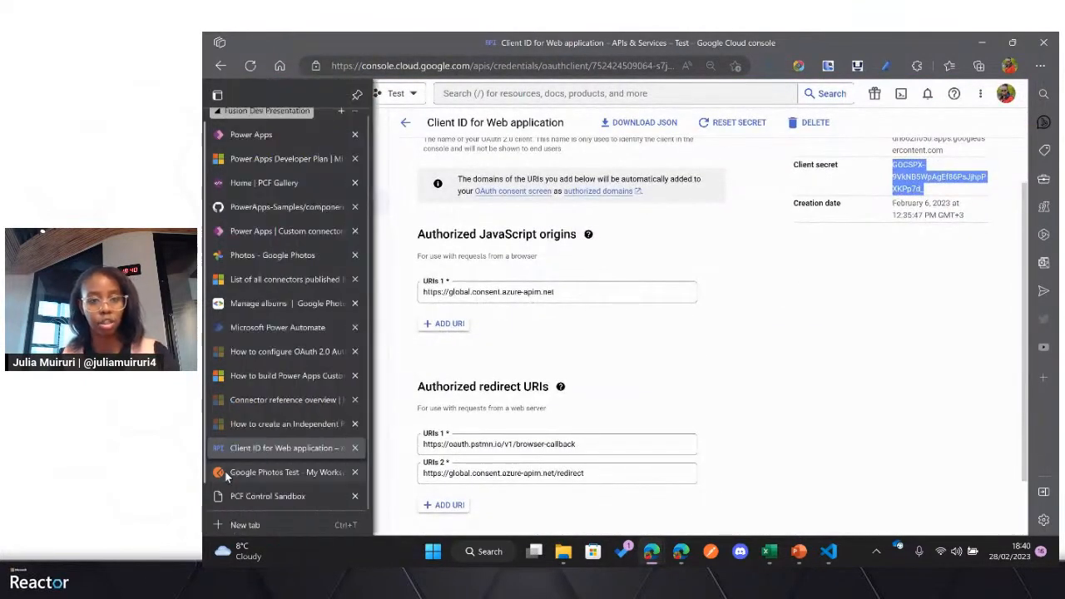
{"action": "left_click", "coordinate": [367, 468]}
{"action": "scroll", "coordinate": [669, 422], "scroll_direction": "down", "scroll_amount": 3}
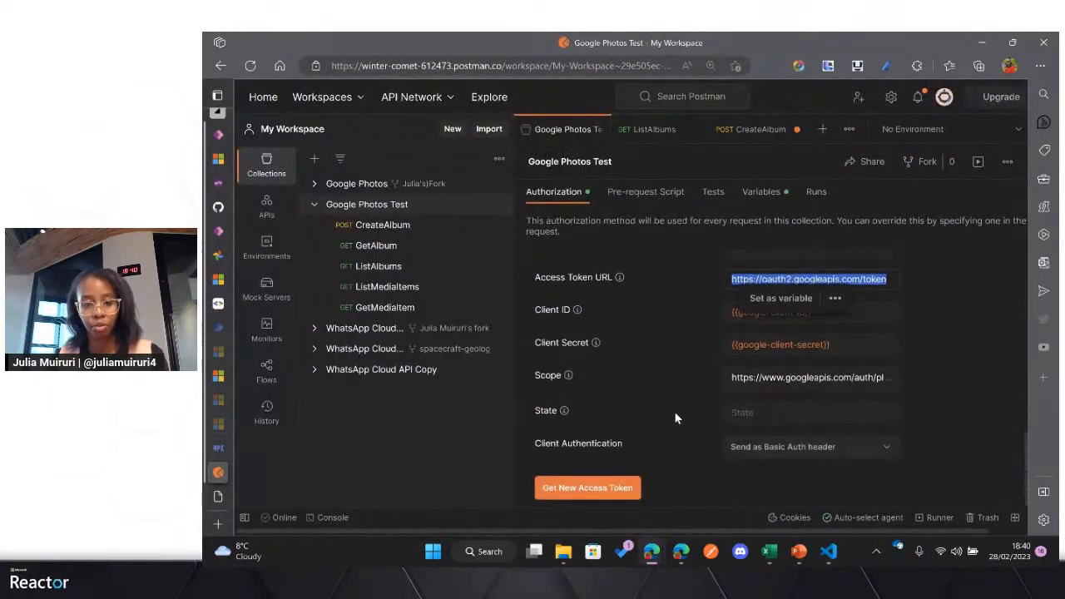
{"action": "left_click", "coordinate": [781, 380]}
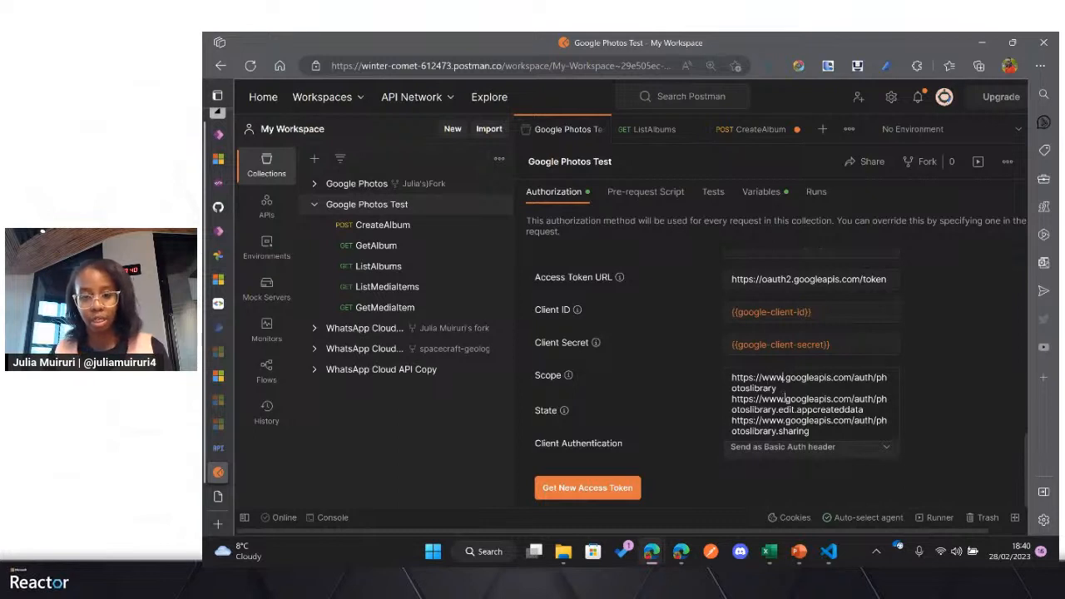
{"action": "left_click_drag", "start_coordinate": [818, 431], "coordinate": [731, 377]}
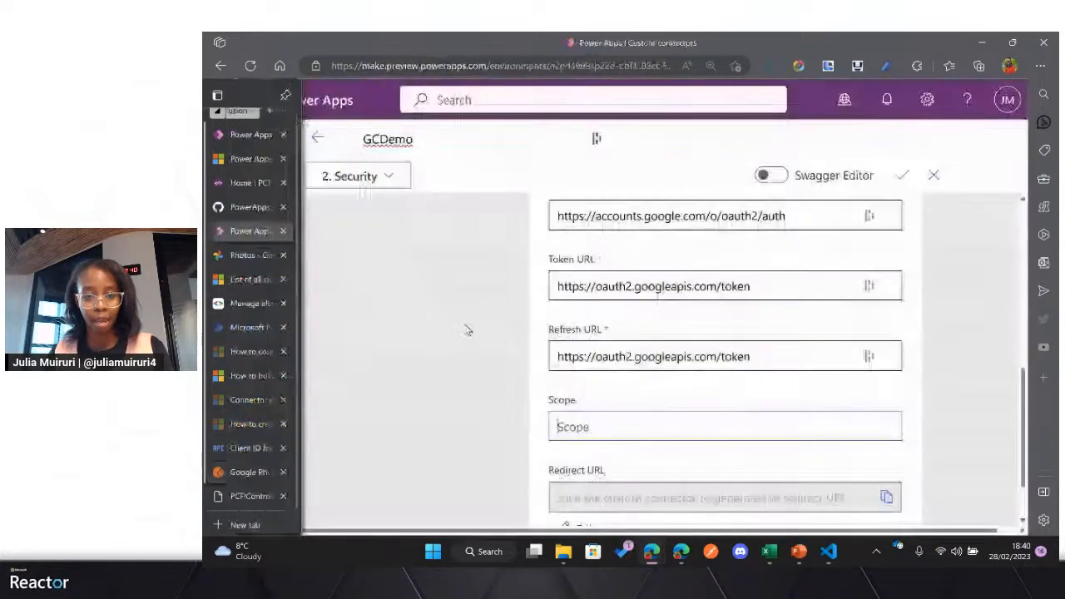
{"action": "left_click", "coordinate": [222, 233]}
{"action": "left_click", "coordinate": [689, 426]}
{"action": "key", "text": "ctrl+v"}
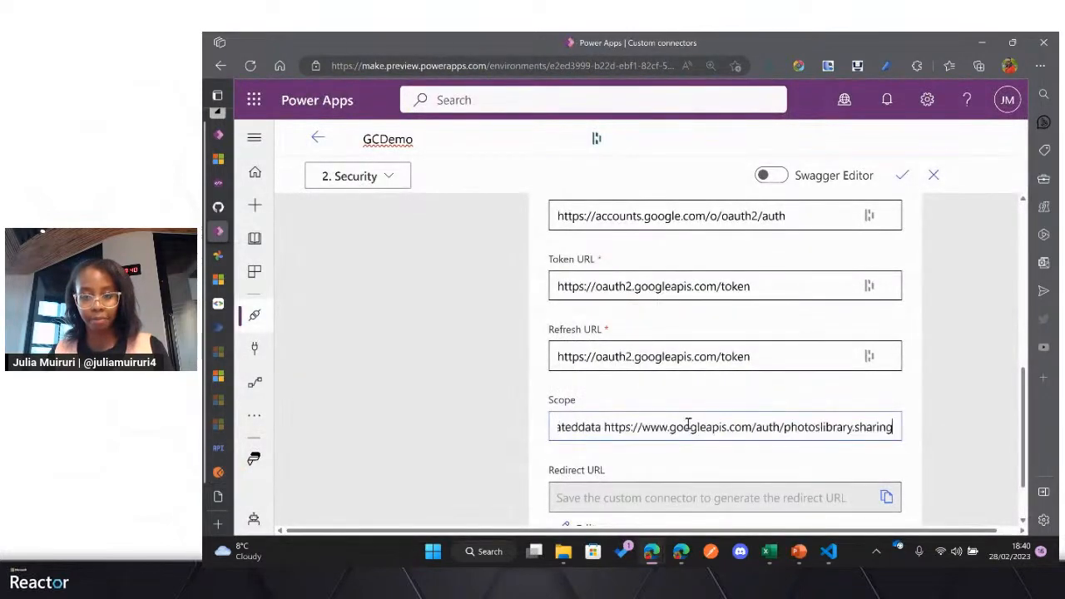
Step: Check the completed OAuth 2.0 security settings and proceed to the connector's Definition stage
{"action": "scroll", "coordinate": [690, 420], "scroll_direction": "up", "scroll_amount": 5}
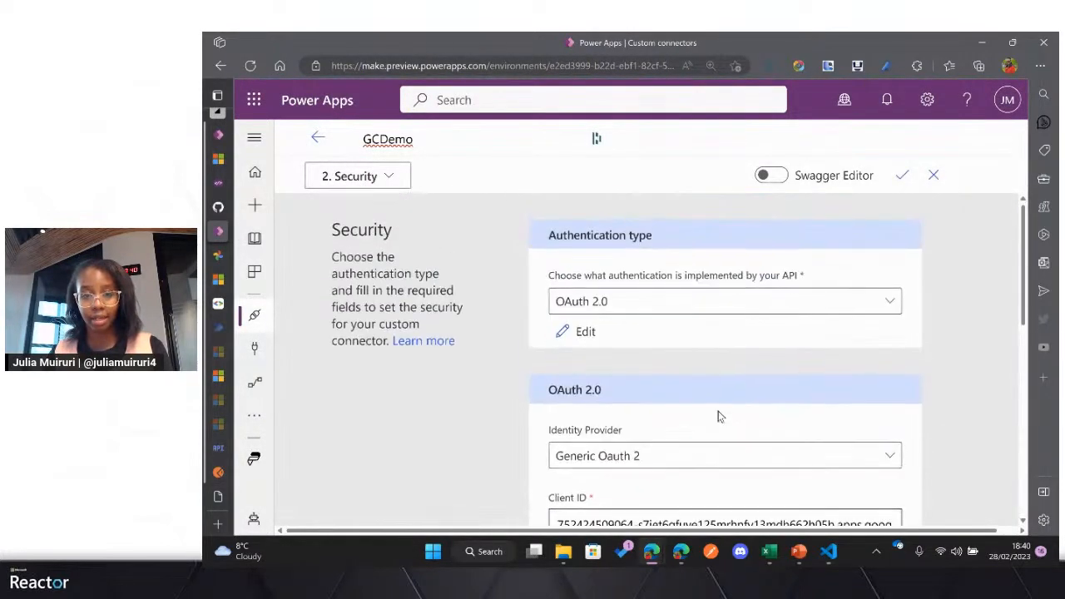
{"action": "scroll", "coordinate": [633, 308], "scroll_direction": "down", "scroll_amount": 6}
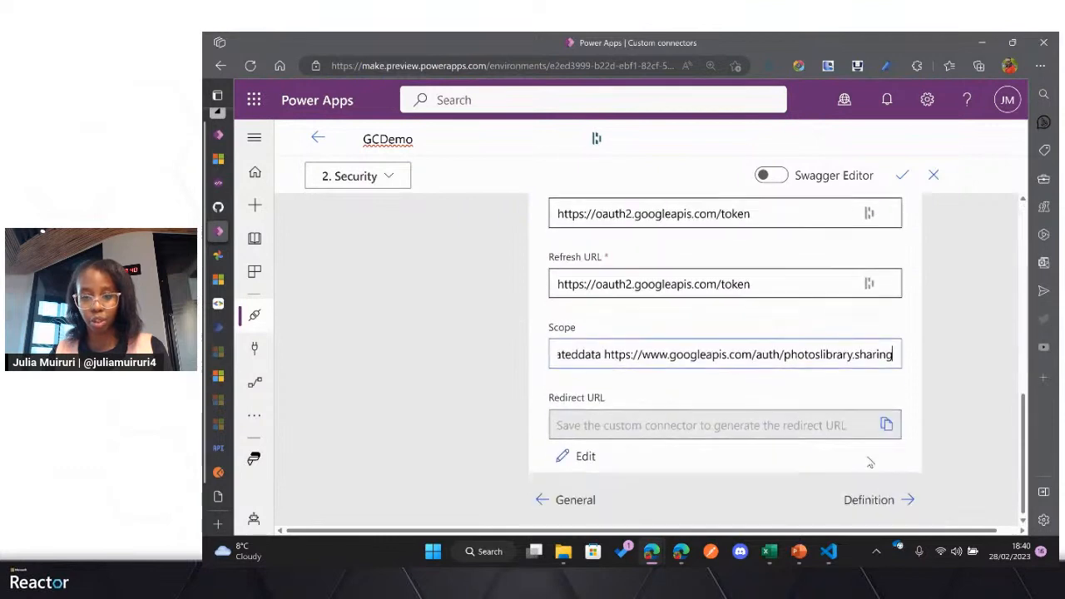
{"action": "left_click", "coordinate": [885, 504]}
{"action": "left_click", "coordinate": [888, 513]}
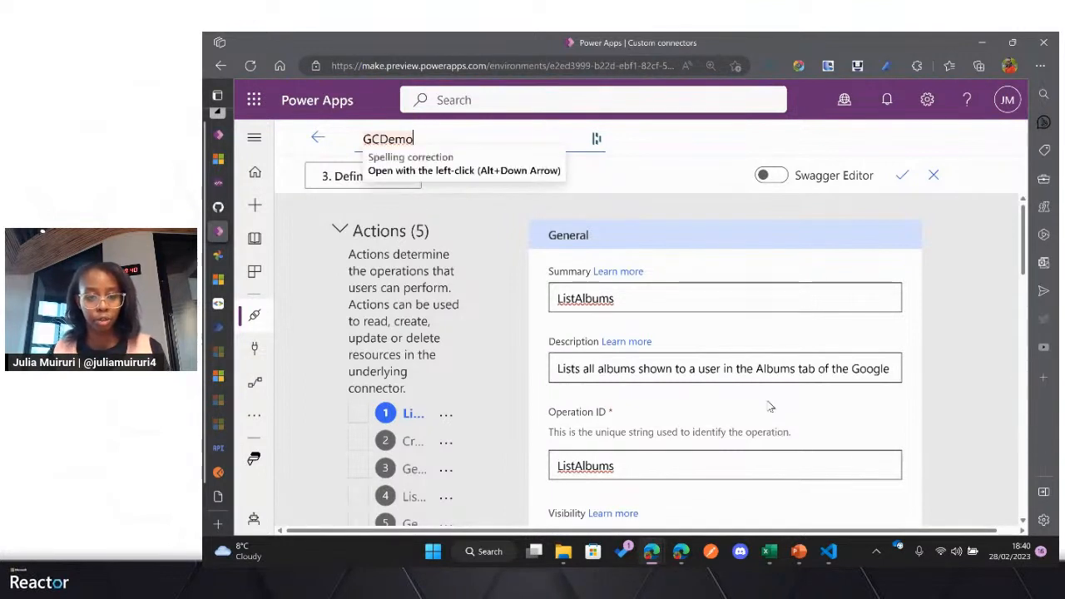
Step: Delete the GetMediaItem, ListMediaItems and GetAlbum actions from the connector definition
{"action": "scroll", "coordinate": [731, 313], "scroll_direction": "down", "scroll_amount": 1}
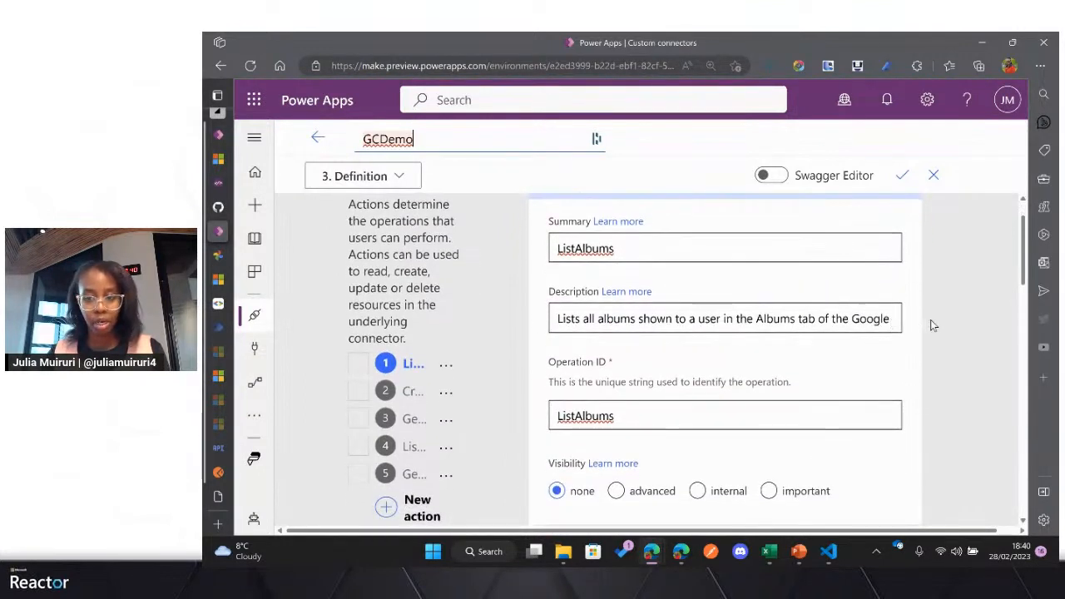
{"action": "key", "text": "ctrl+minus"}
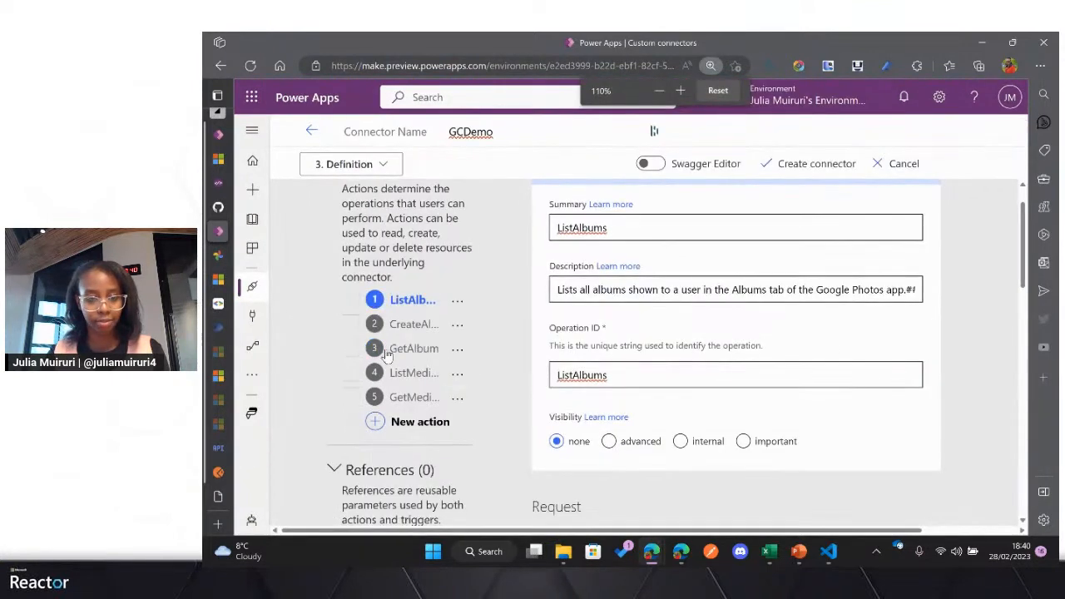
{"action": "left_click", "coordinate": [456, 399]}
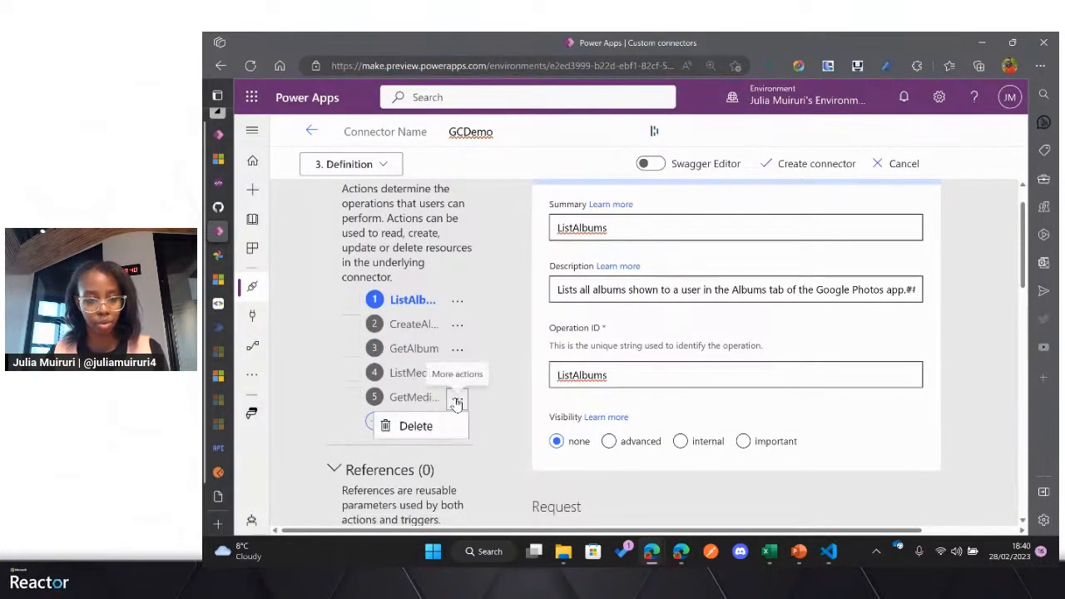
{"action": "left_click", "coordinate": [416, 426]}
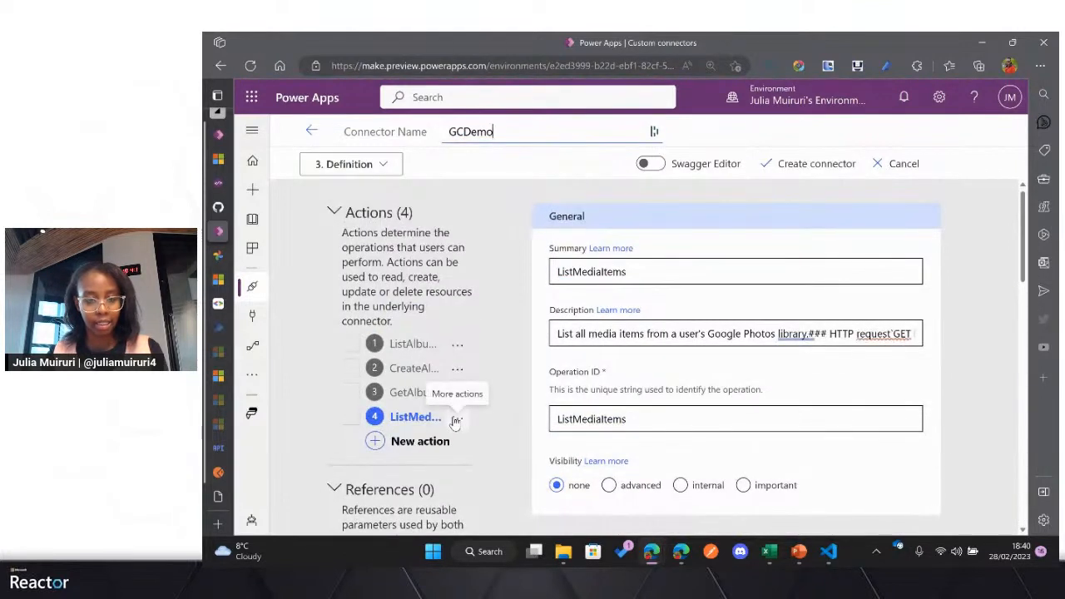
{"action": "left_click", "coordinate": [457, 417]}
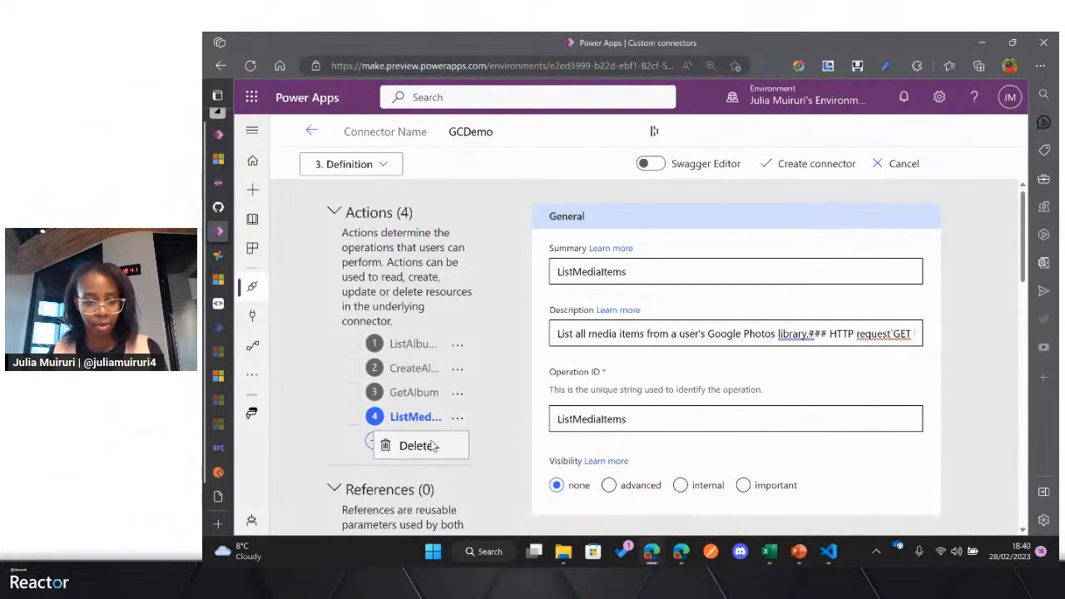
{"action": "left_click", "coordinate": [431, 447]}
{"action": "left_click", "coordinate": [457, 392]}
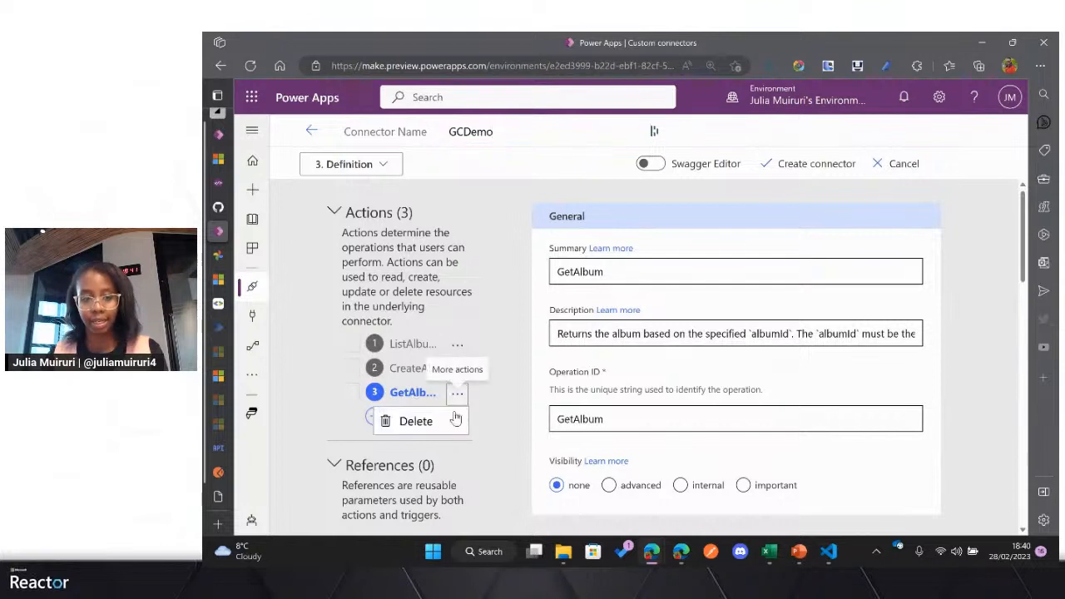
{"action": "left_click", "coordinate": [441, 423]}
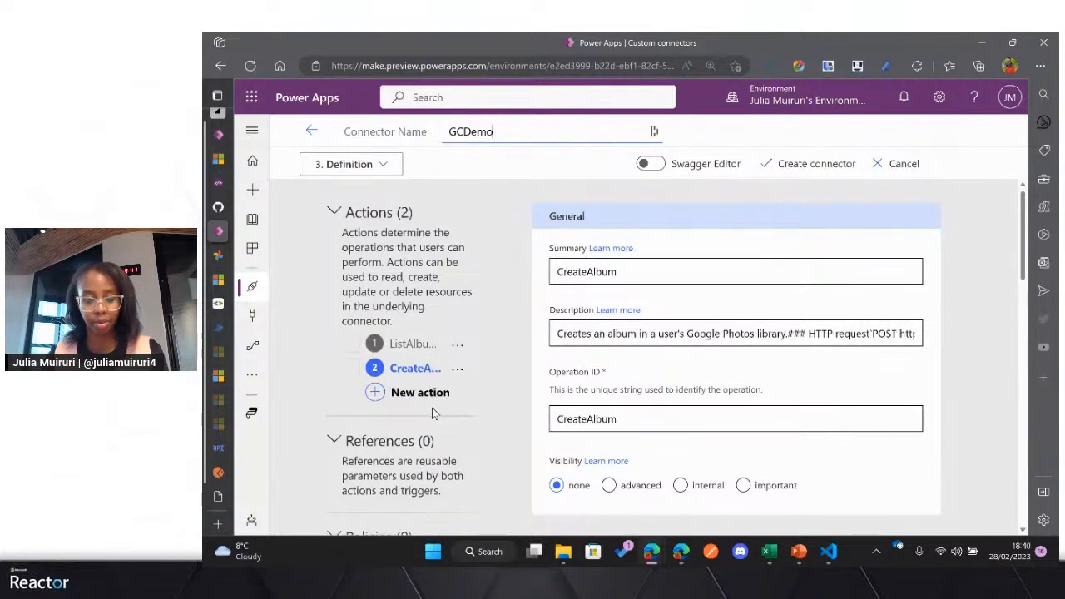
Step: Shorten the ListAlbums action's description to "Lists all albums shown to a user in the Albums tab of the Google Photos"
{"action": "left_click", "coordinate": [411, 344]}
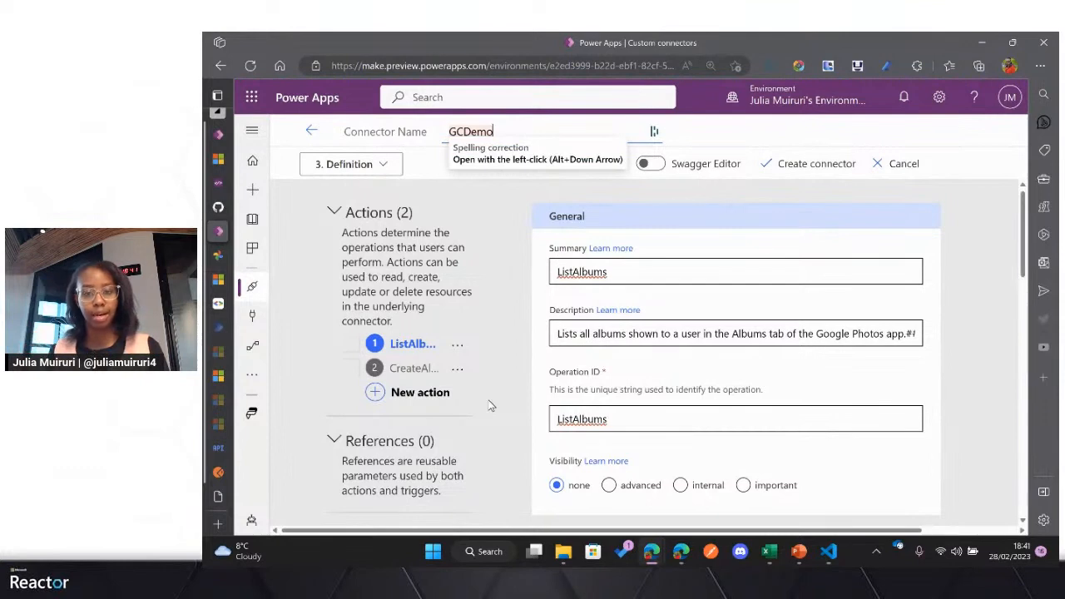
{"action": "left_click", "coordinate": [735, 334]}
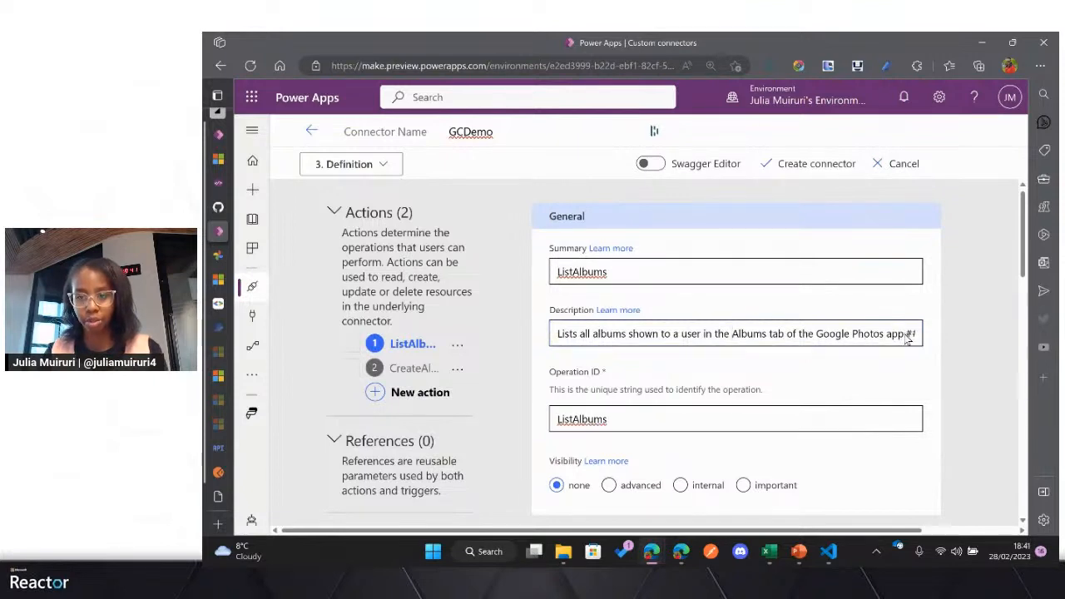
{"action": "left_click_drag", "start_coordinate": [904, 334], "coordinate": [956, 258]}
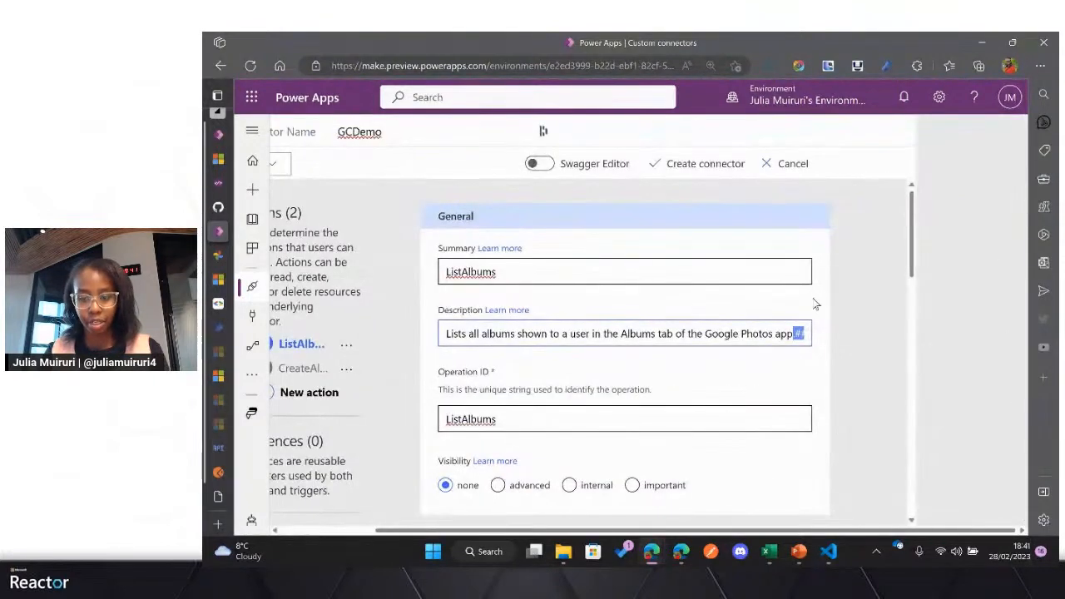
{"action": "left_click", "coordinate": [770, 331]}
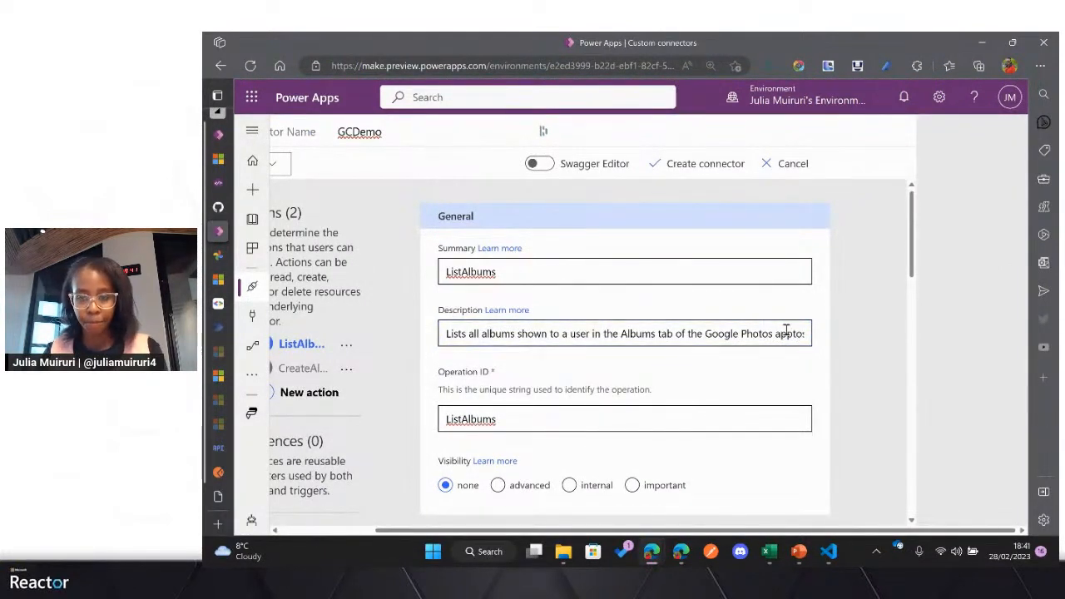
{"action": "key", "text": "ctrl+minus"}
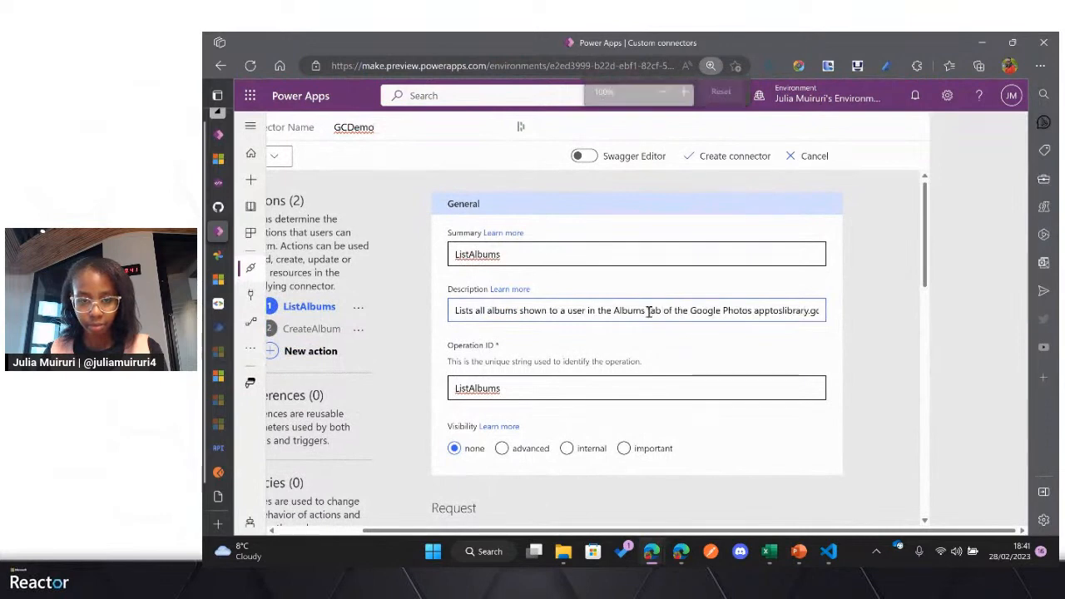
{"action": "left_click_drag", "start_coordinate": [751, 311], "coordinate": [928, 325]}
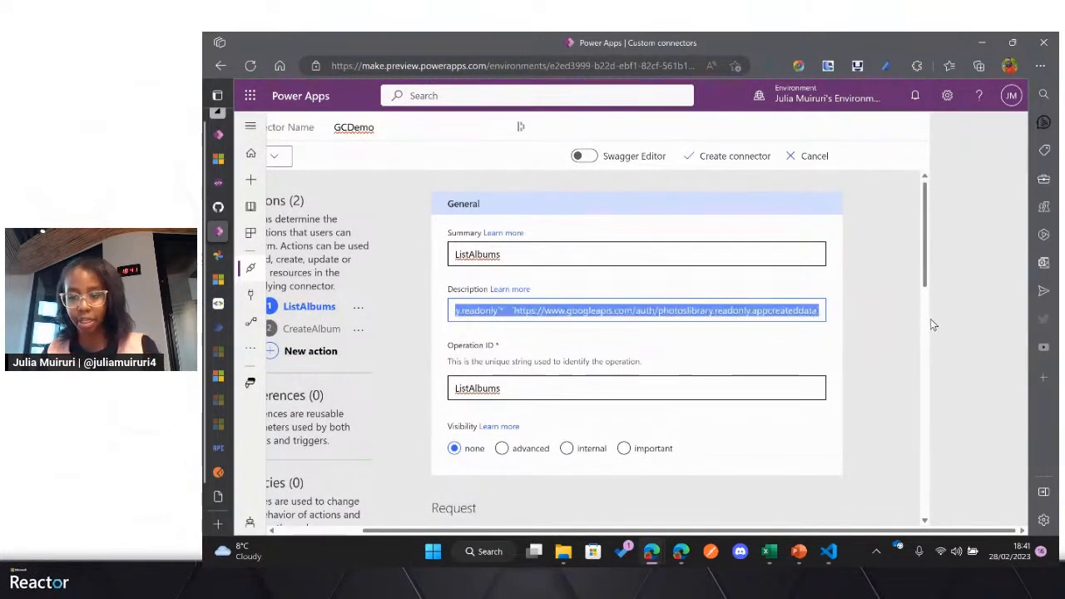
{"action": "key", "text": "BackSpace"}
Step: Review the ListAlbums action's request definition, including its verb, URL, path, query, headers and body
{"action": "scroll", "coordinate": [668, 321], "scroll_direction": "down", "scroll_amount": 1}
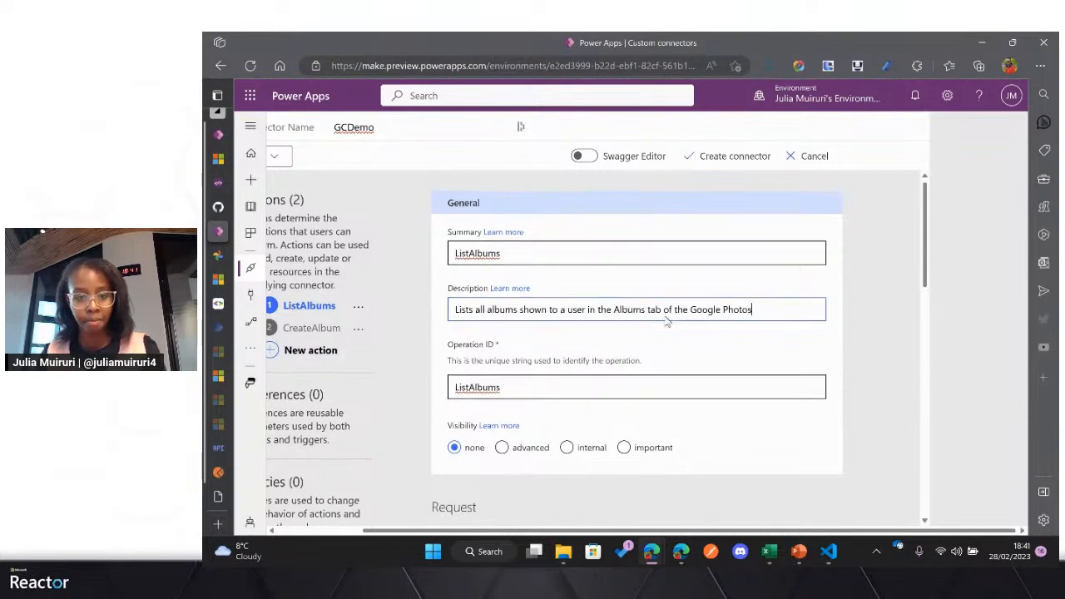
{"action": "scroll", "coordinate": [654, 324], "scroll_direction": "up", "scroll_amount": 1}
{"action": "scroll", "coordinate": [536, 323], "scroll_direction": "down", "scroll_amount": 5}
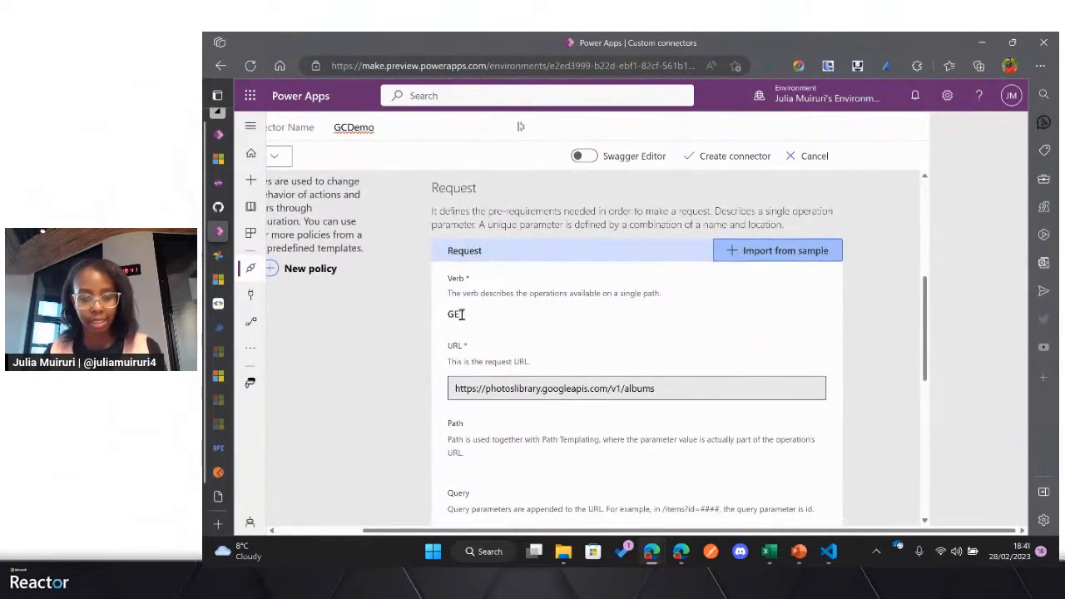
{"action": "left_click_drag", "start_coordinate": [466, 313], "coordinate": [450, 313]}
{"action": "scroll", "coordinate": [613, 342], "scroll_direction": "down", "scroll_amount": 1}
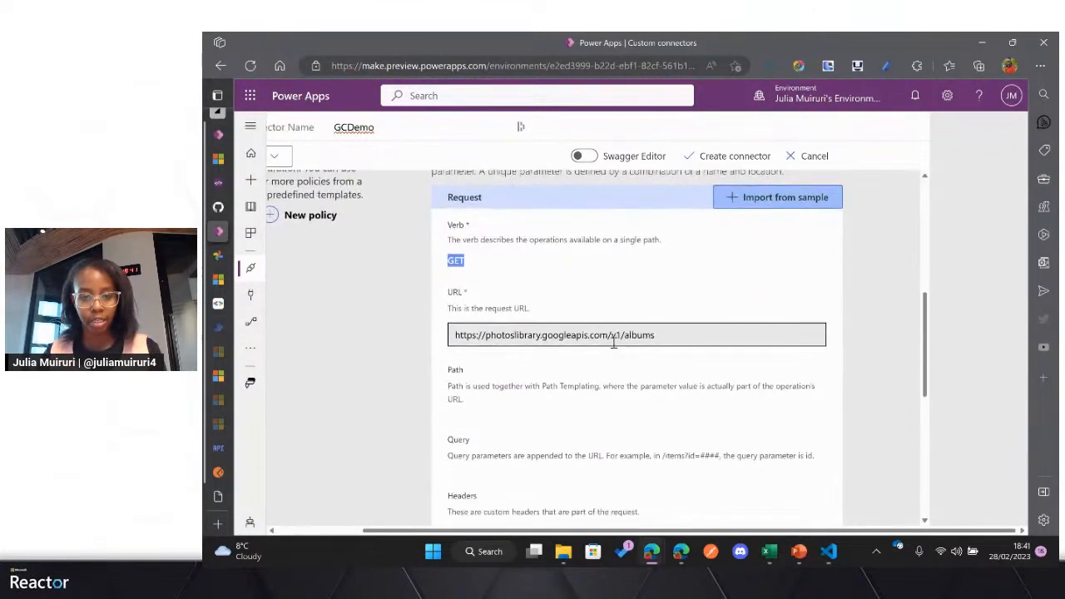
{"action": "left_click", "coordinate": [523, 332]}
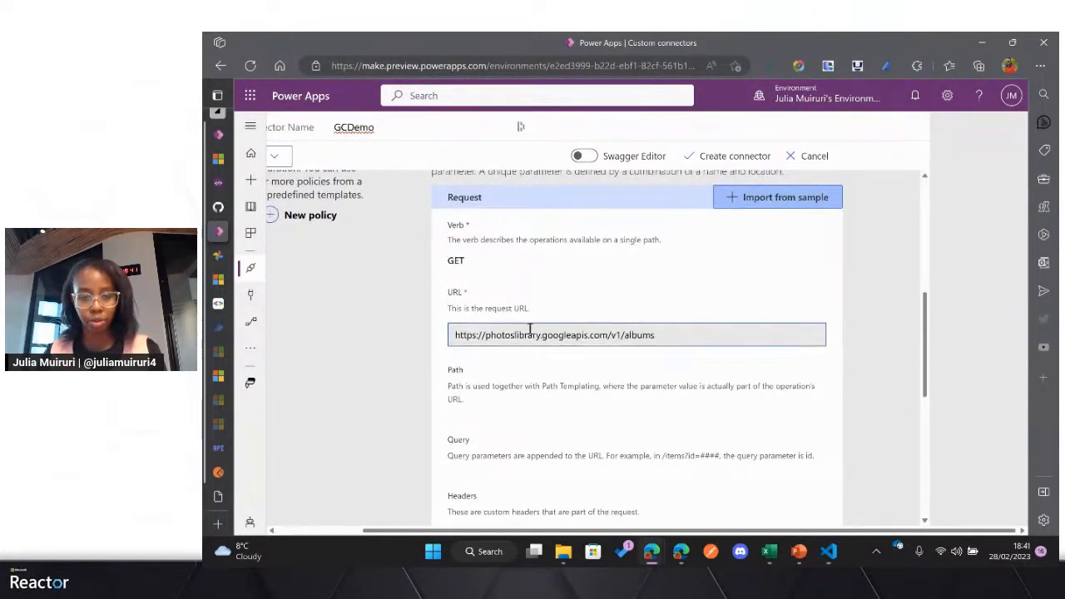
{"action": "scroll", "coordinate": [527, 329], "scroll_direction": "down", "scroll_amount": 3}
{"action": "scroll", "coordinate": [533, 333], "scroll_direction": "up", "scroll_amount": 3}
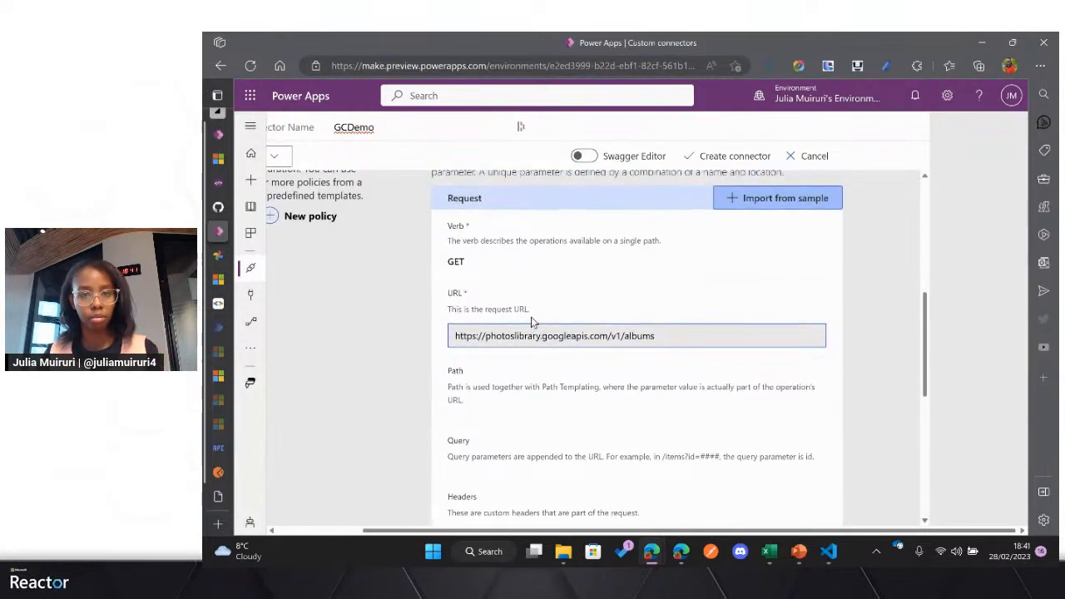
{"action": "scroll", "coordinate": [533, 322], "scroll_direction": "up", "scroll_amount": 2}
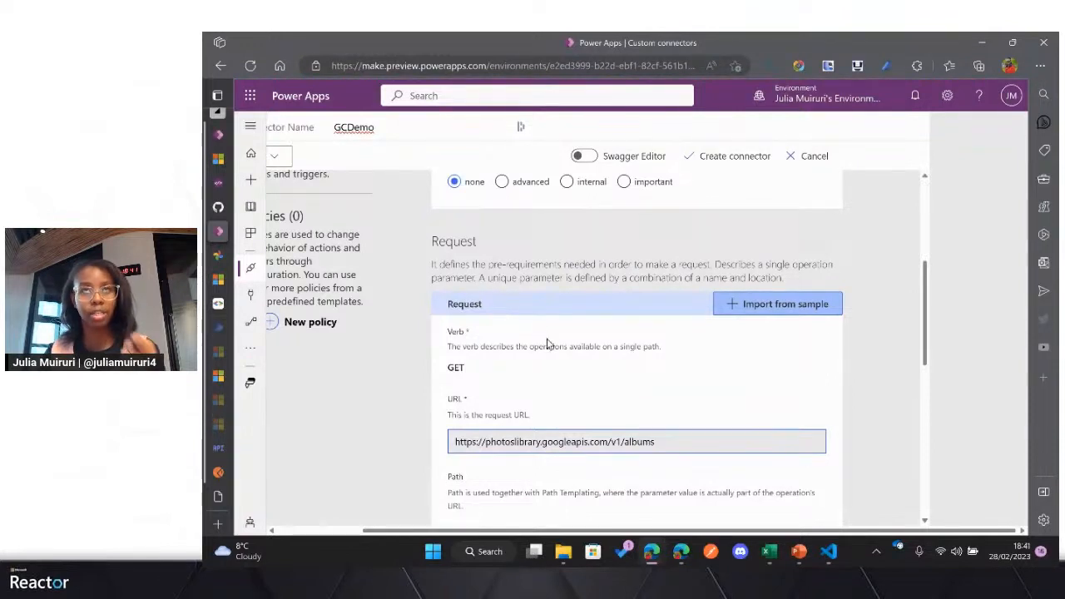
{"action": "scroll", "coordinate": [549, 353], "scroll_direction": "down", "scroll_amount": 5}
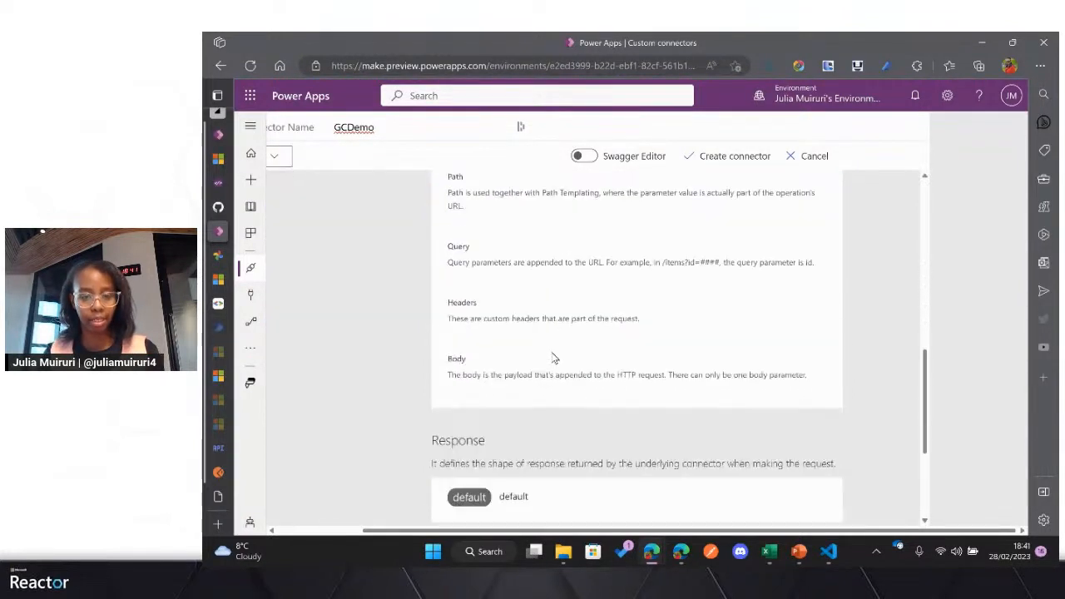
Step: Open the ListAlbums action's default response, then switch to Postman and copy the JSON response body of the ListAlbums request
{"action": "left_click", "coordinate": [521, 368]}
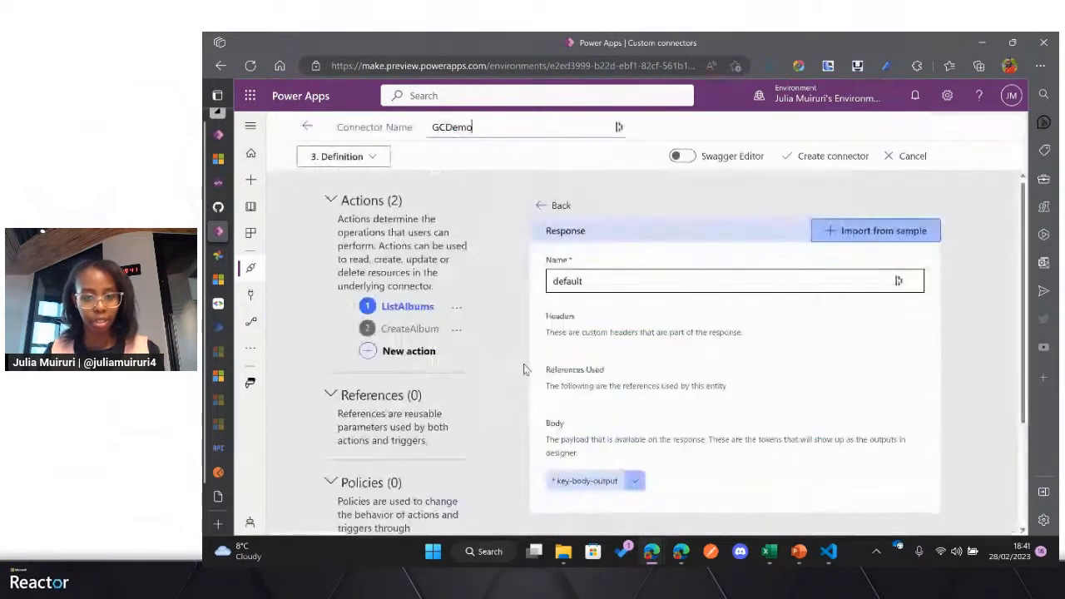
{"action": "mouse_move", "coordinate": [214, 255]}
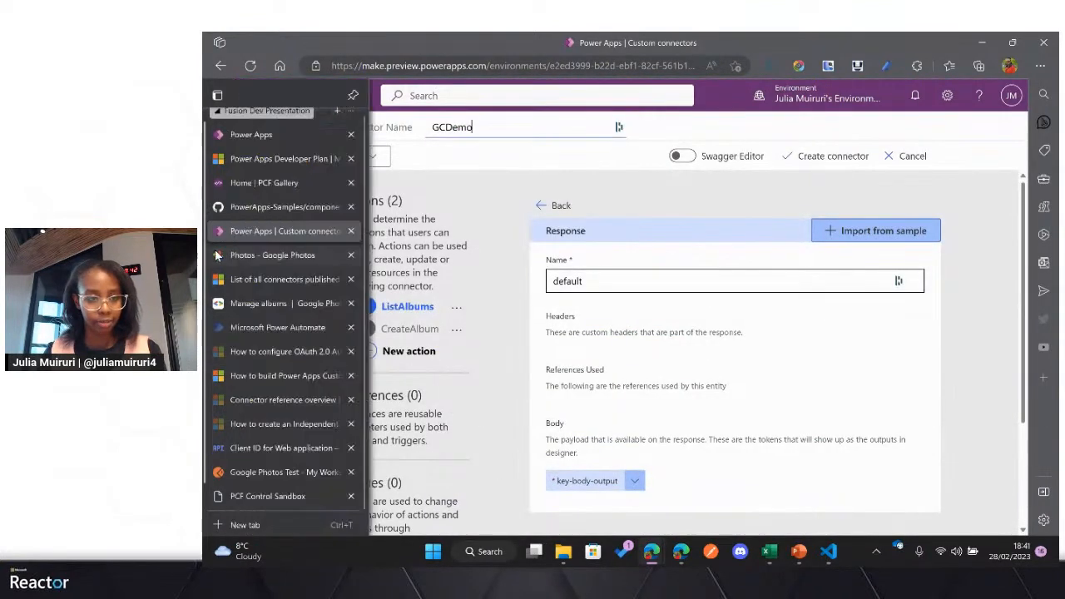
{"action": "left_click", "coordinate": [279, 474]}
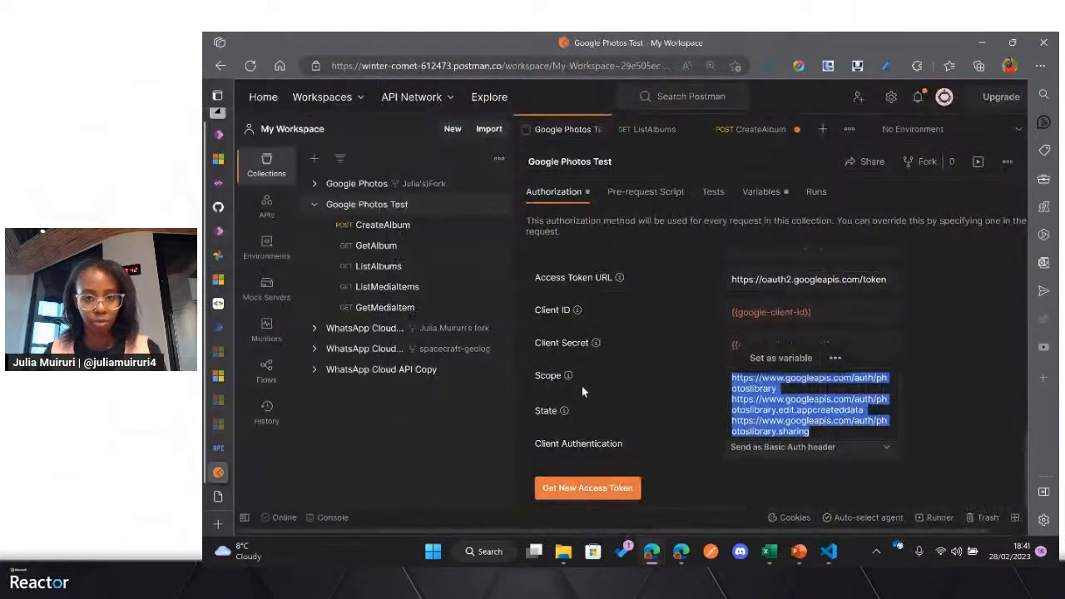
{"action": "left_click", "coordinate": [643, 131]}
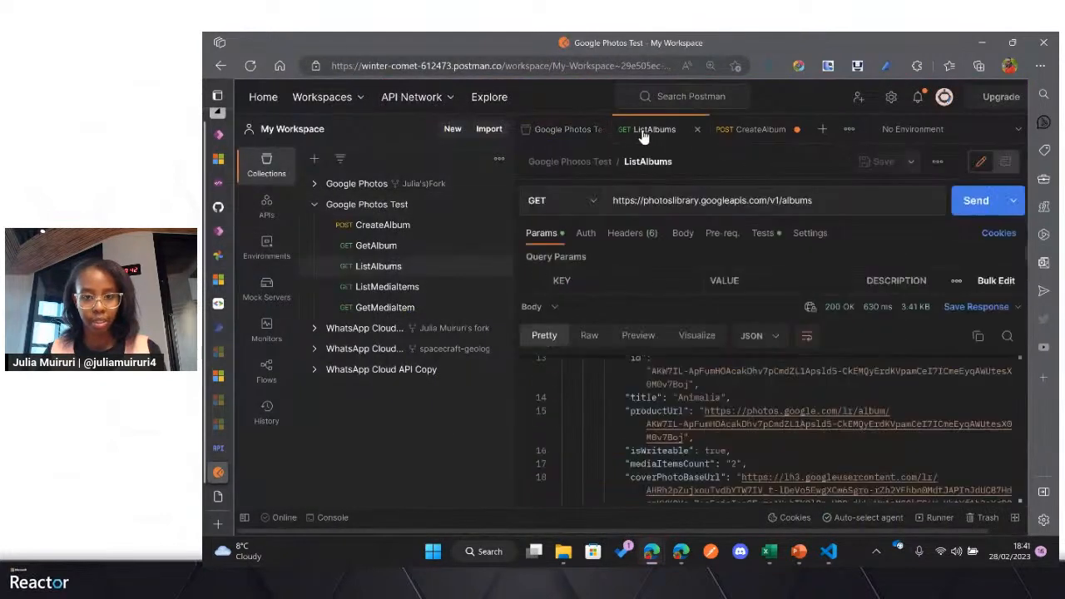
{"action": "scroll", "coordinate": [672, 411], "scroll_direction": "down", "scroll_amount": 2}
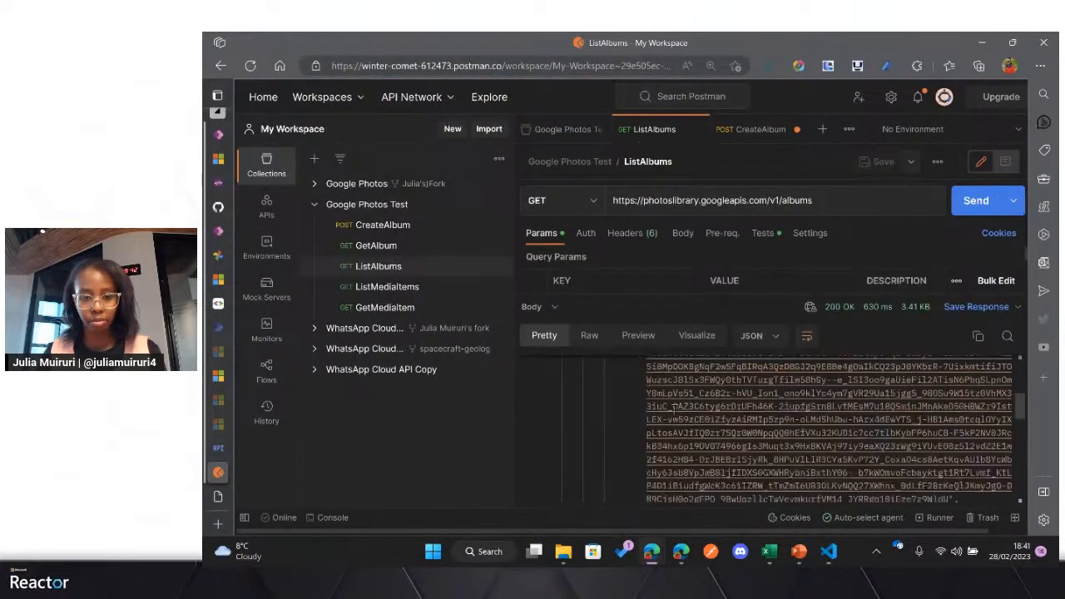
{"action": "scroll", "coordinate": [673, 408], "scroll_direction": "up", "scroll_amount": 7}
{"action": "left_click", "coordinate": [658, 402]}
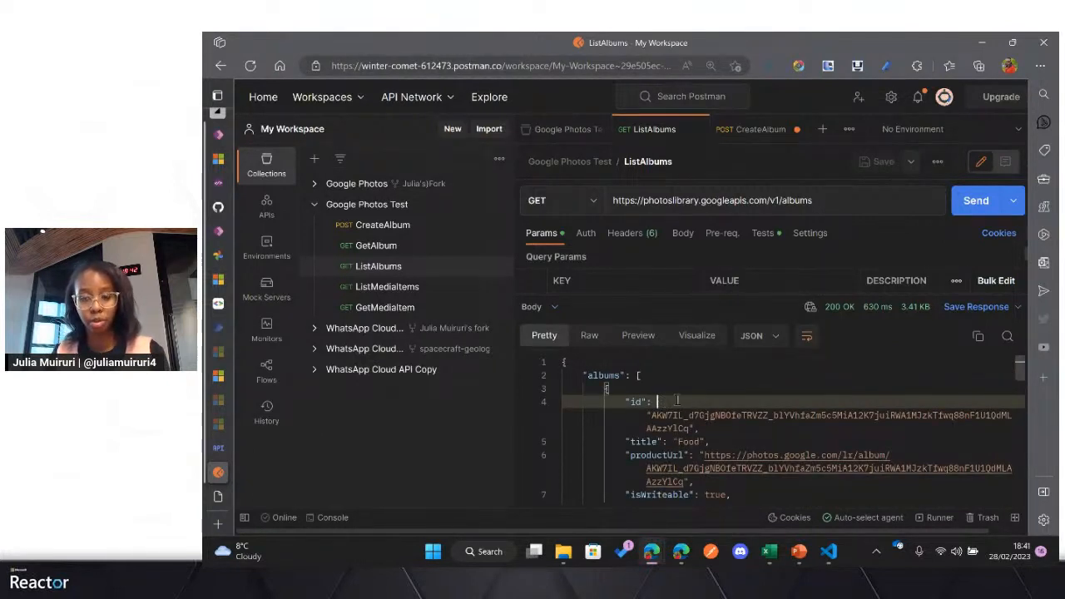
{"action": "left_click", "coordinate": [981, 341]}
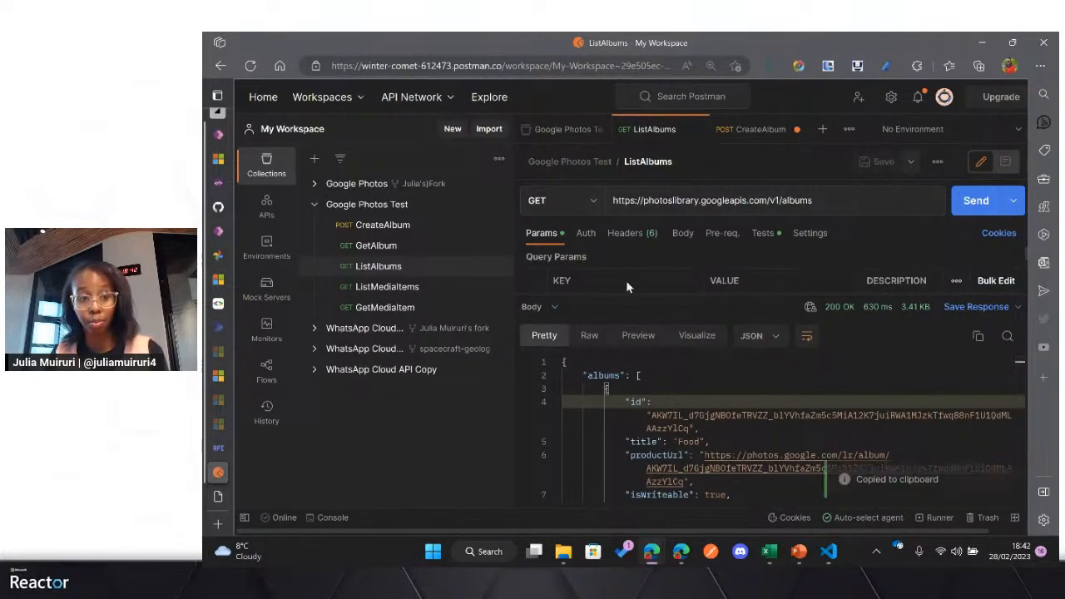
Step: Back in Power Apps, import the copied JSON as the sample body of the ListAlbums default response and check the resulting body fields
{"action": "left_click", "coordinate": [226, 230]}
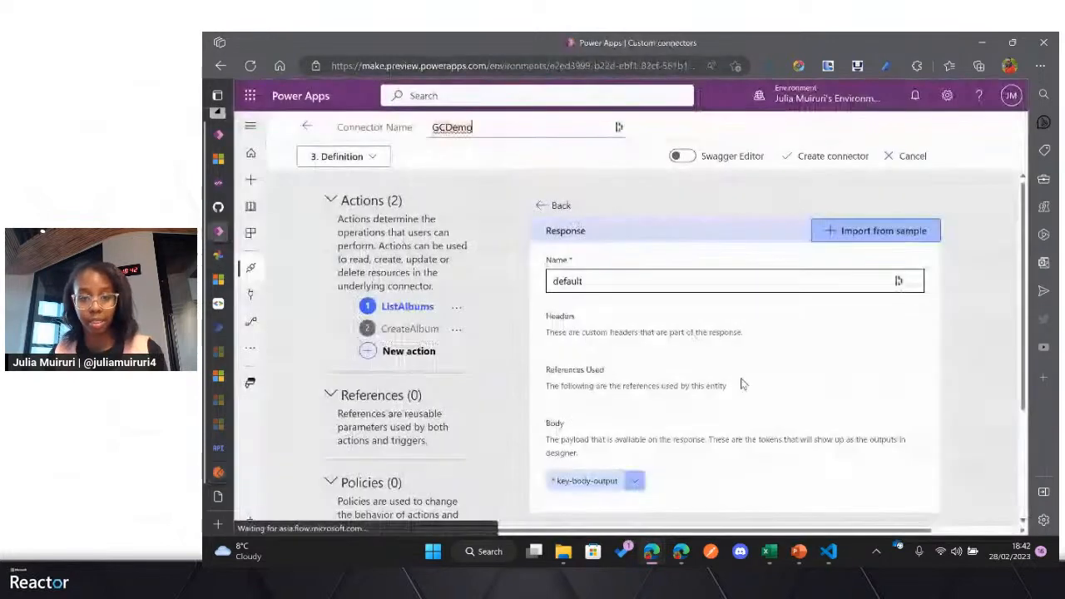
{"action": "left_click", "coordinate": [865, 231]}
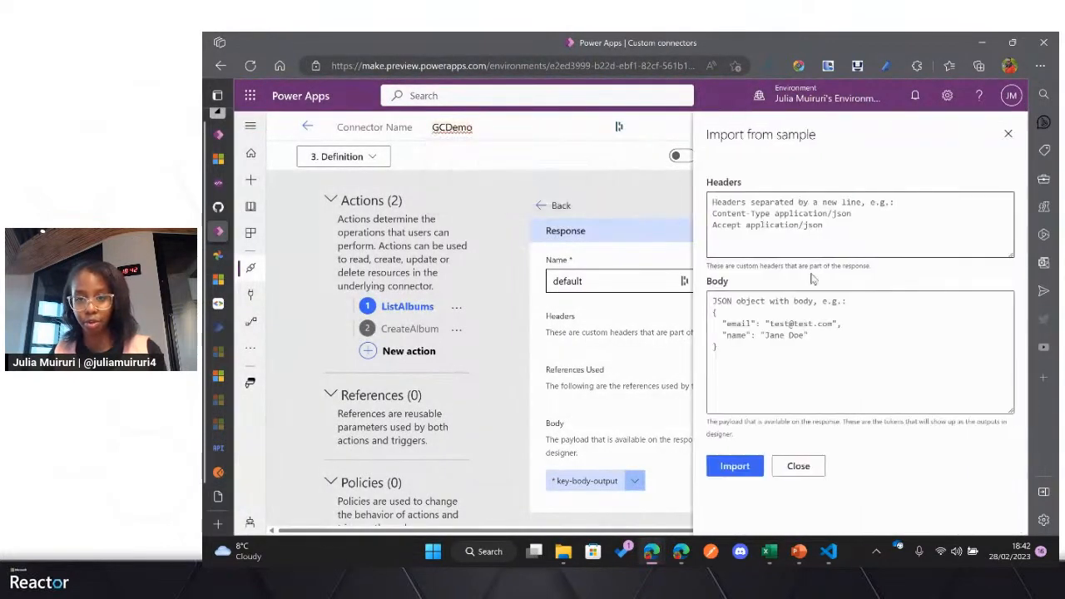
{"action": "left_click", "coordinate": [781, 302]}
{"action": "key", "text": "ctrl+v"}
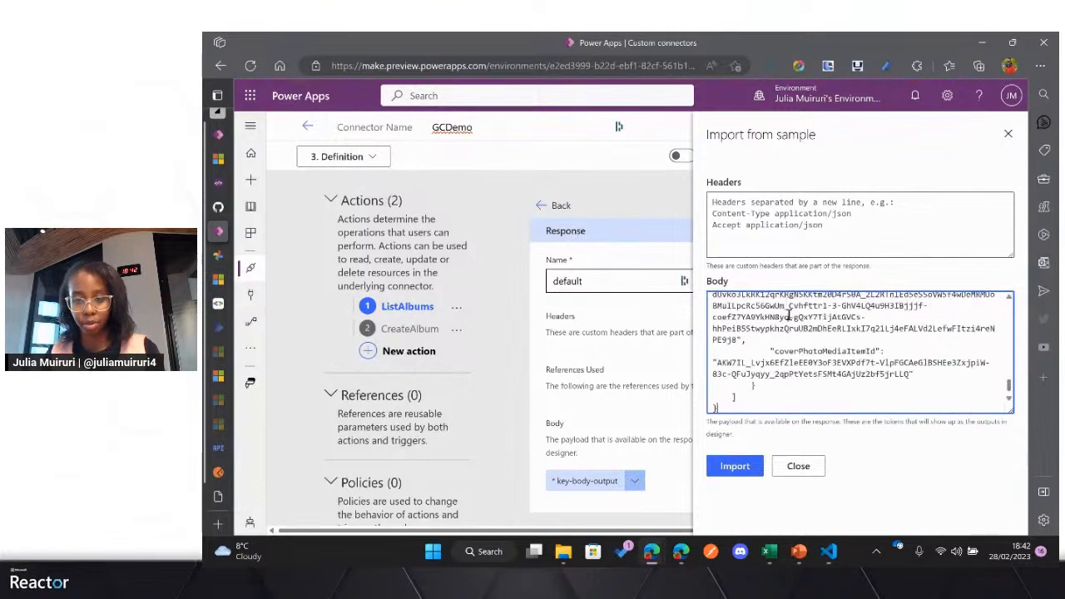
{"action": "left_click", "coordinate": [740, 466]}
{"action": "scroll", "coordinate": [596, 412], "scroll_direction": "down", "scroll_amount": 1}
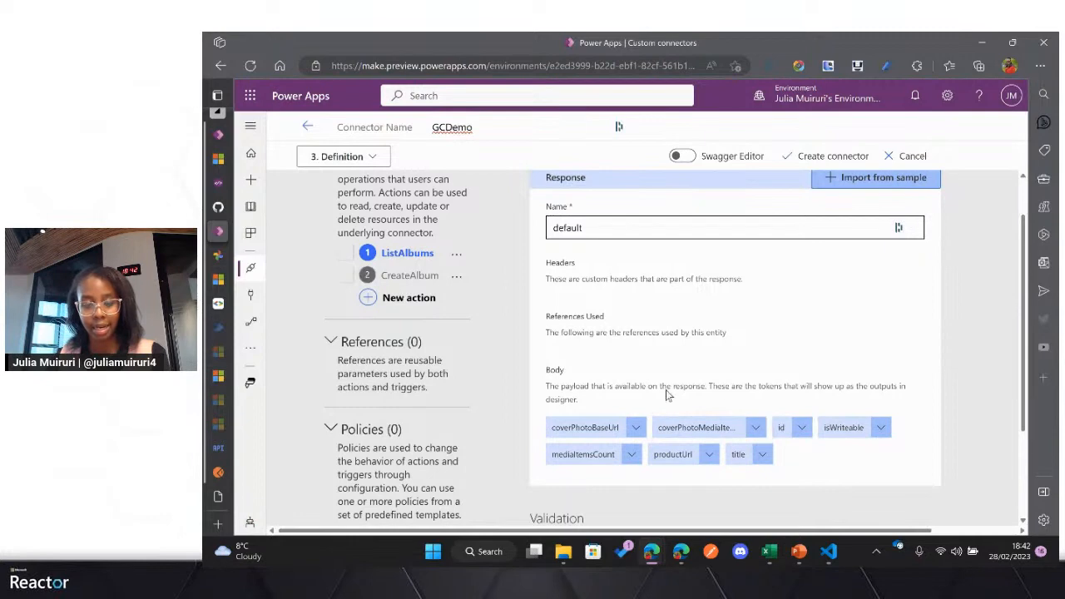
{"action": "scroll", "coordinate": [666, 389], "scroll_direction": "down", "scroll_amount": 1}
{"action": "scroll", "coordinate": [665, 390], "scroll_direction": "up", "scroll_amount": 2}
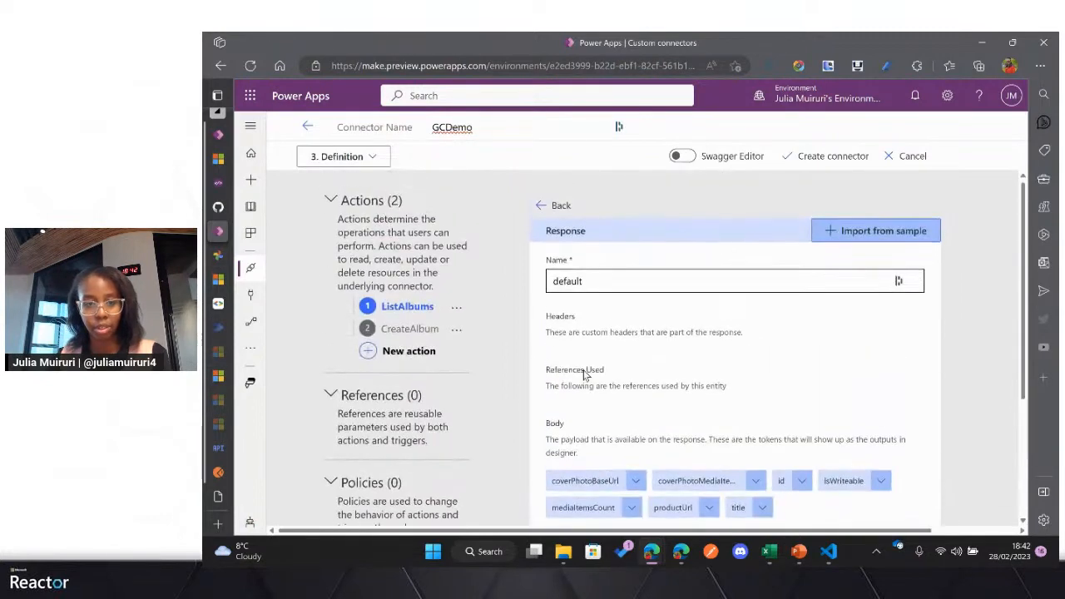
Step: Shorten the CreateAlbum action's description to "Creates an album in a user's Google Photos library"
{"action": "left_click", "coordinate": [408, 330]}
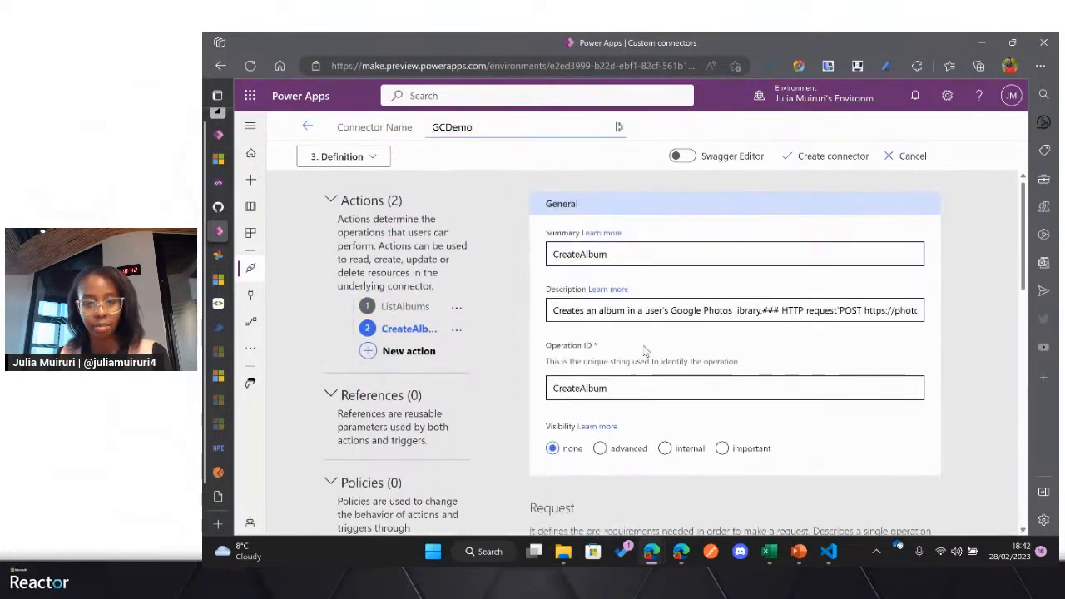
{"action": "left_click_drag", "start_coordinate": [762, 310], "coordinate": [1028, 316]}
{"action": "key", "text": "ctrl+v"}
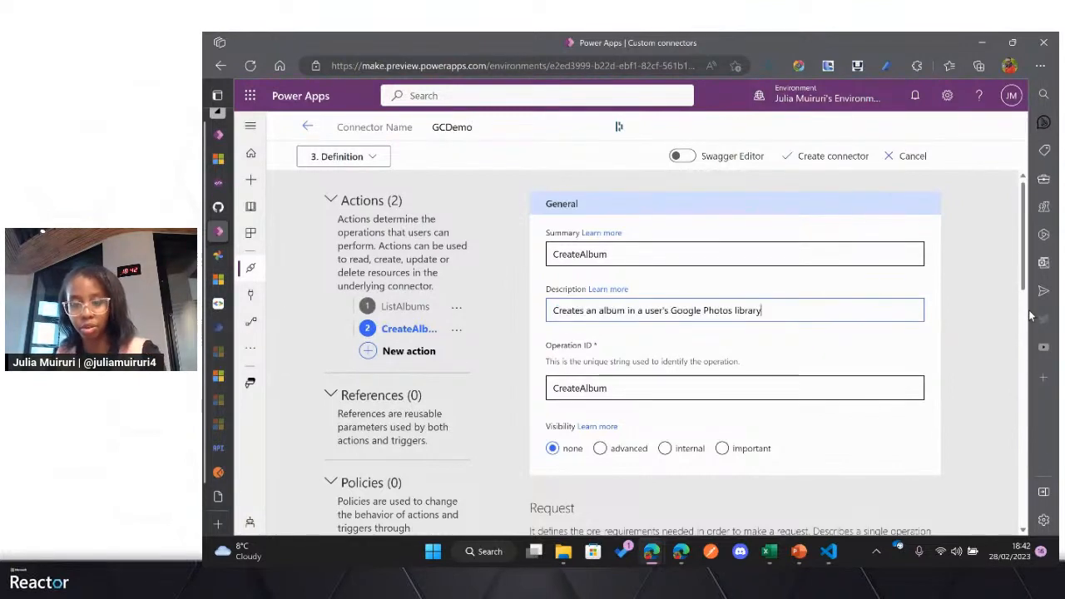
Step: Review the CreateAlbum action's request verb, URL and body, and open the request's sample import
{"action": "scroll", "coordinate": [645, 332], "scroll_direction": "down", "scroll_amount": 2}
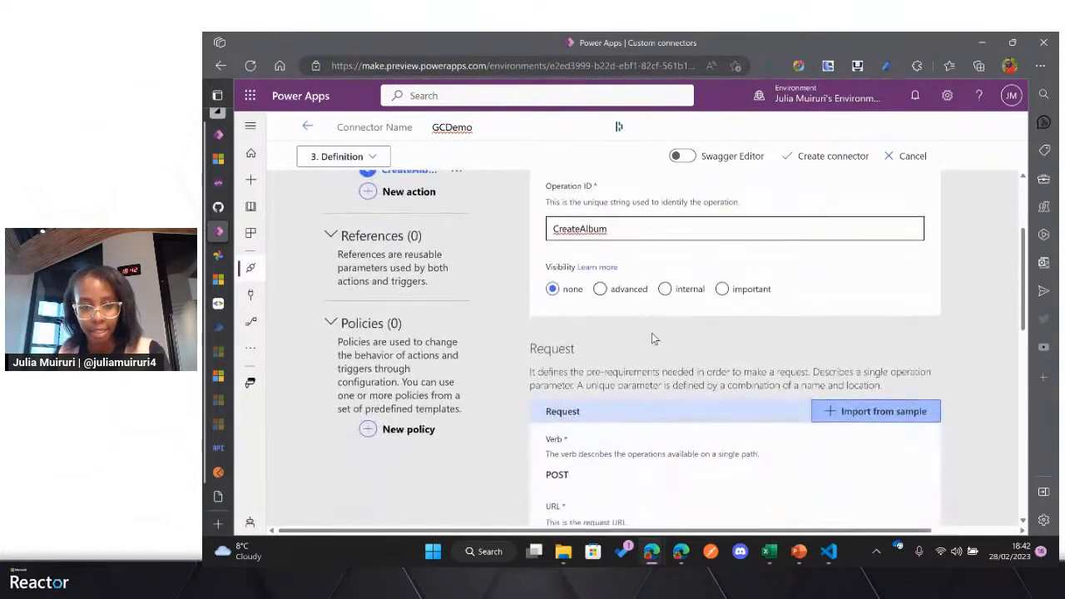
{"action": "scroll", "coordinate": [654, 337], "scroll_direction": "down", "scroll_amount": 6}
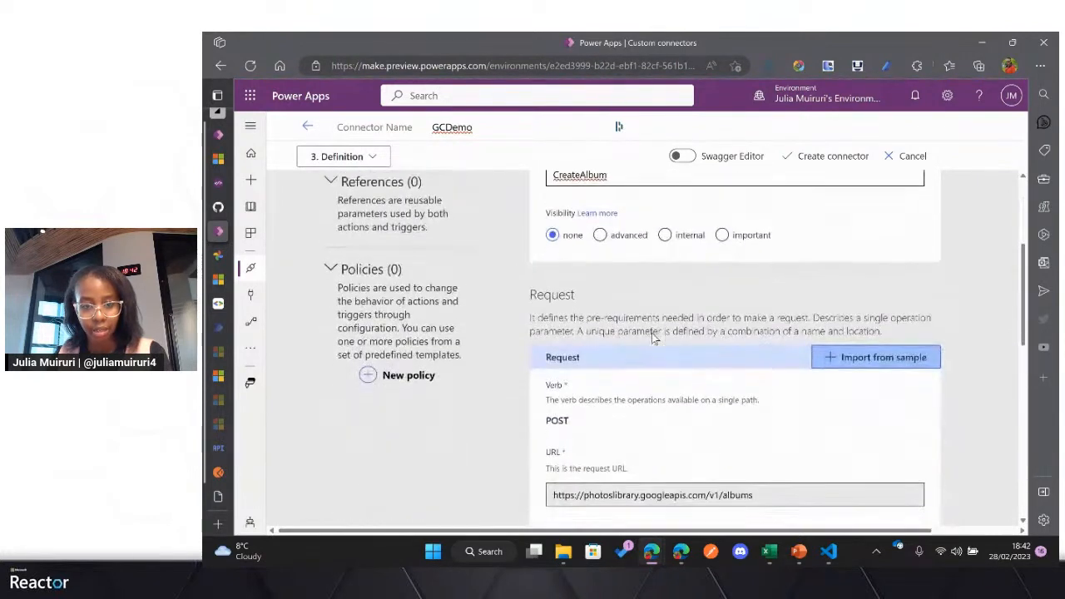
{"action": "scroll", "coordinate": [654, 337], "scroll_direction": "down", "scroll_amount": 2}
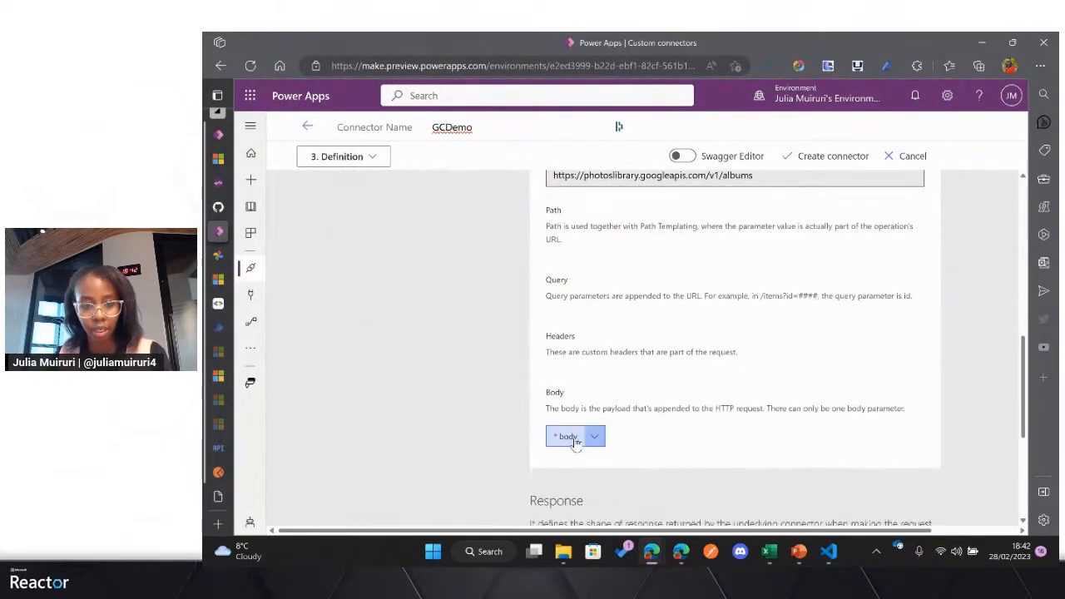
{"action": "scroll", "coordinate": [599, 429], "scroll_direction": "up", "scroll_amount": 4}
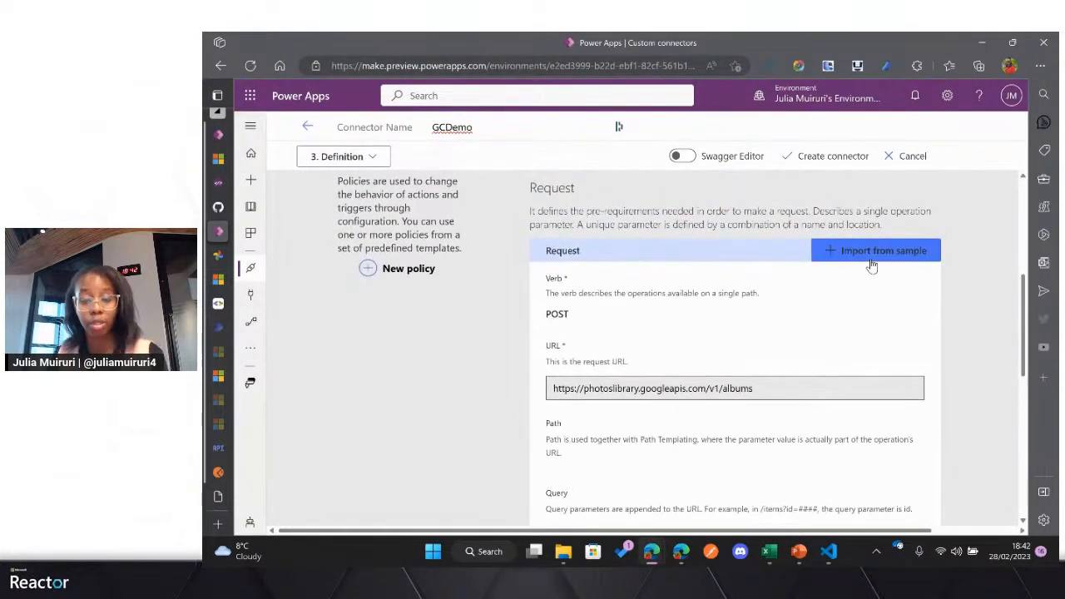
{"action": "left_click", "coordinate": [871, 265]}
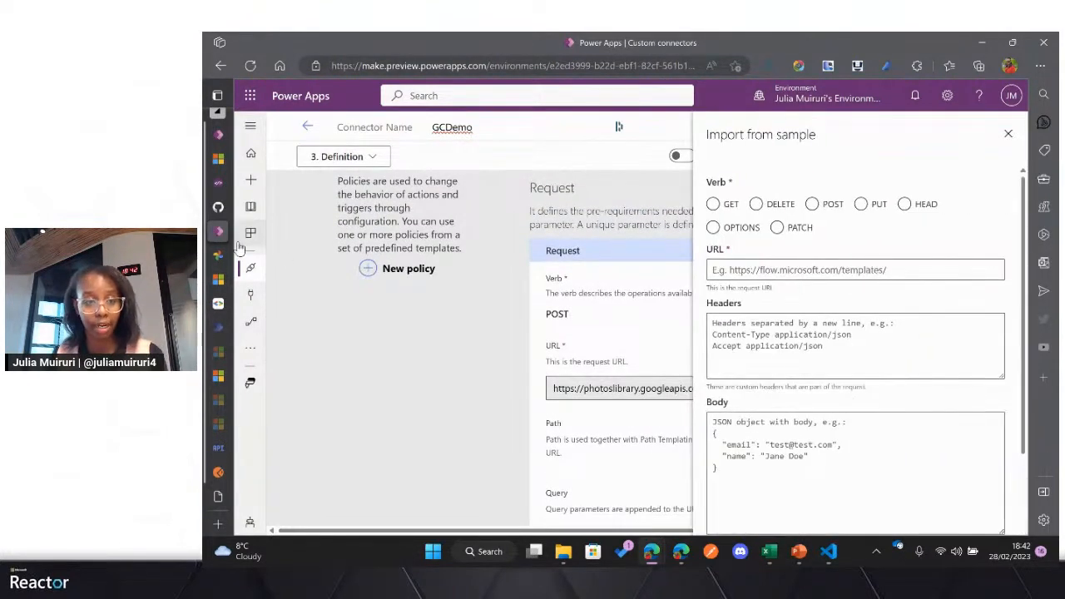
Step: Switch to Postman and copy the JSON response body of the CreateAlbum request
{"action": "mouse_move", "coordinate": [226, 235]}
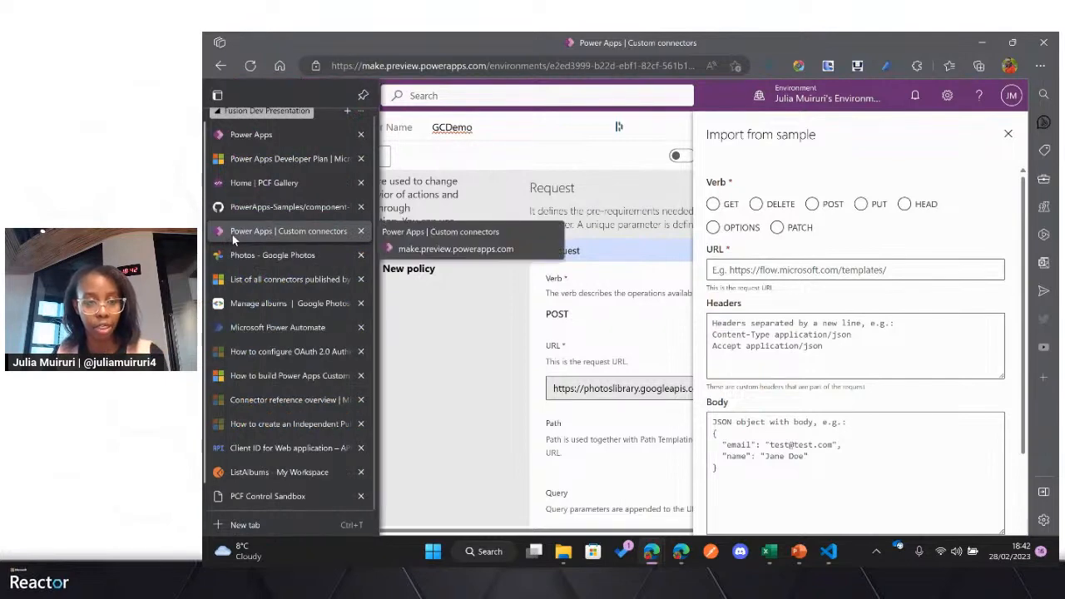
{"action": "left_click", "coordinate": [252, 474]}
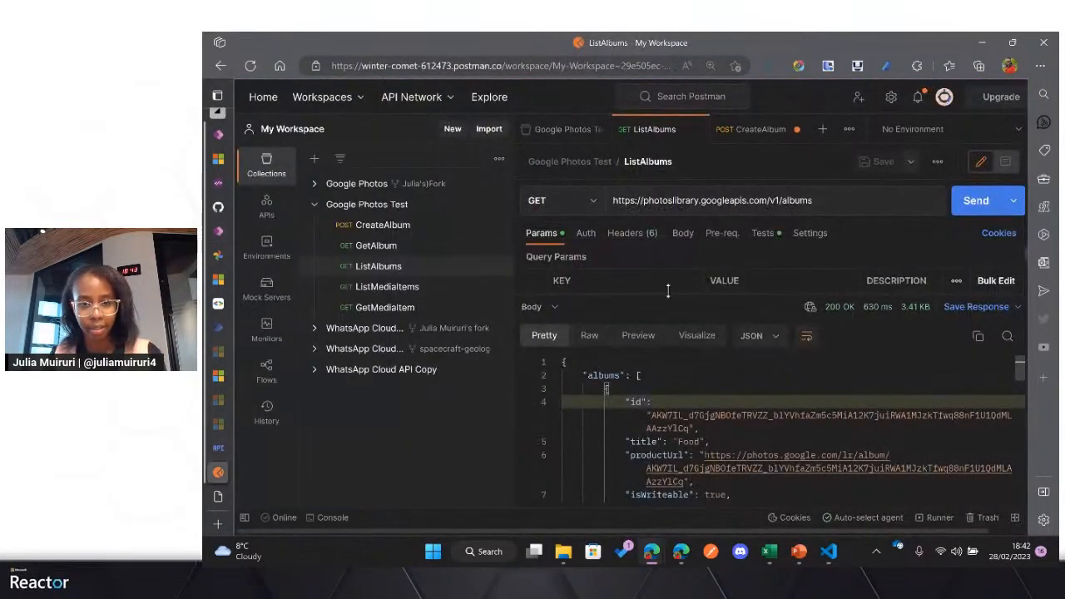
{"action": "left_click", "coordinate": [752, 130]}
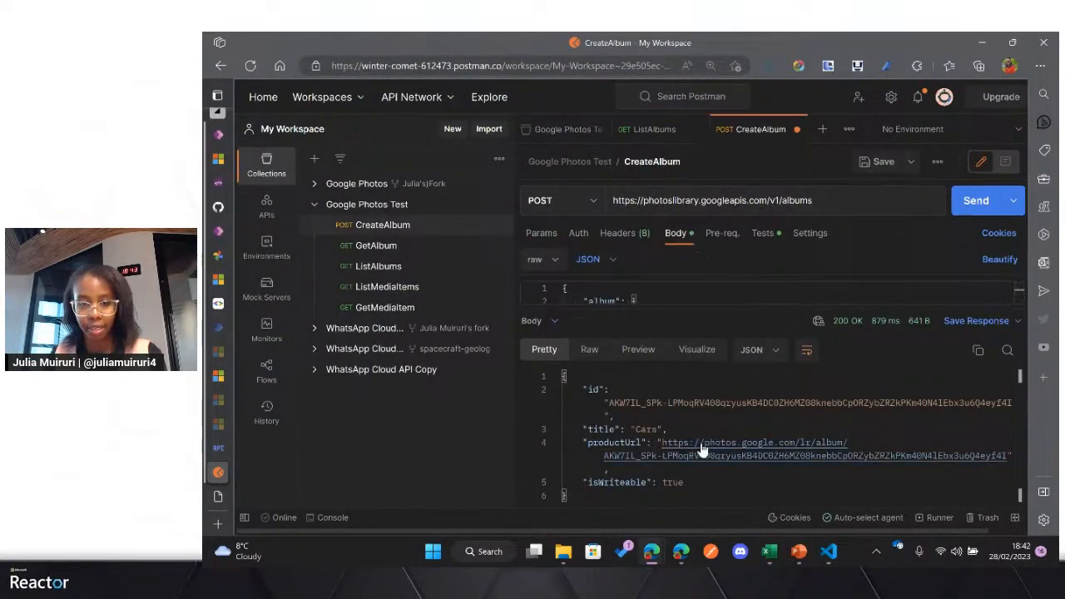
{"action": "left_click", "coordinate": [615, 415]}
{"action": "left_click", "coordinate": [978, 352]}
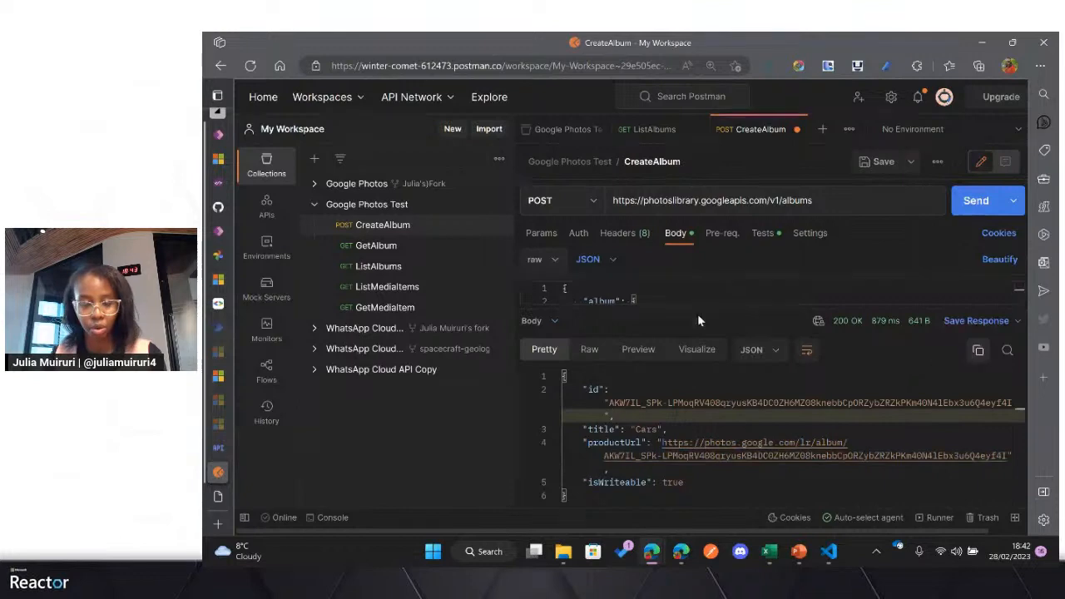
Step: Back in Power Apps, close the request's sample import and import the copied JSON as the sample body of the CreateAlbum default response
{"action": "left_click", "coordinate": [218, 231]}
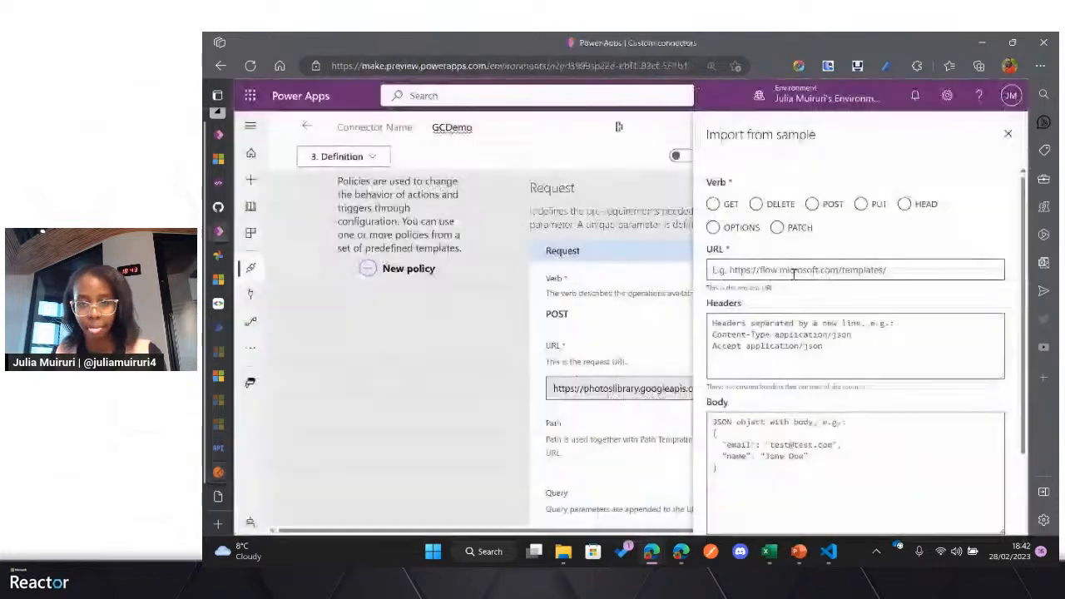
{"action": "left_click", "coordinate": [1007, 134]}
{"action": "scroll", "coordinate": [764, 281], "scroll_direction": "down", "scroll_amount": 2}
{"action": "scroll", "coordinate": [762, 299], "scroll_direction": "down", "scroll_amount": 5}
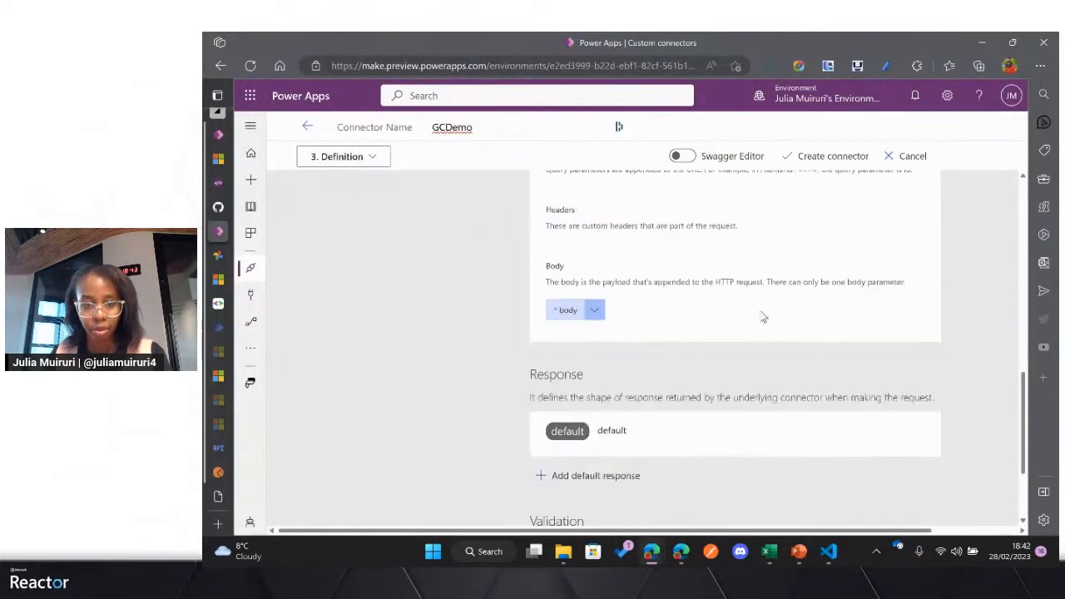
{"action": "left_click", "coordinate": [646, 409]}
{"action": "left_click", "coordinate": [887, 235]}
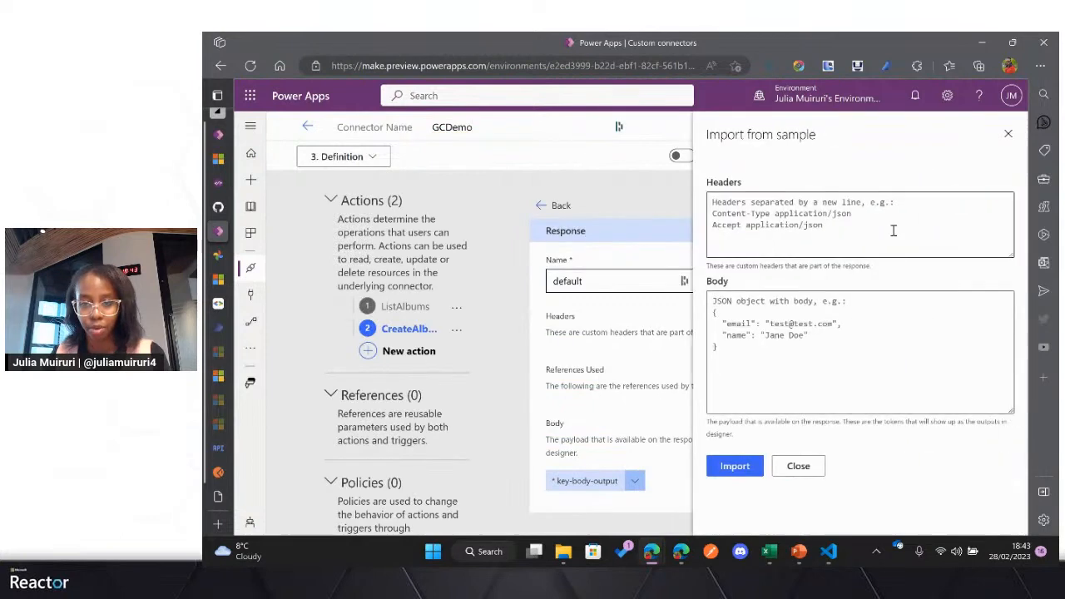
{"action": "left_click", "coordinate": [818, 310]}
{"action": "key", "text": "ctrl+v"}
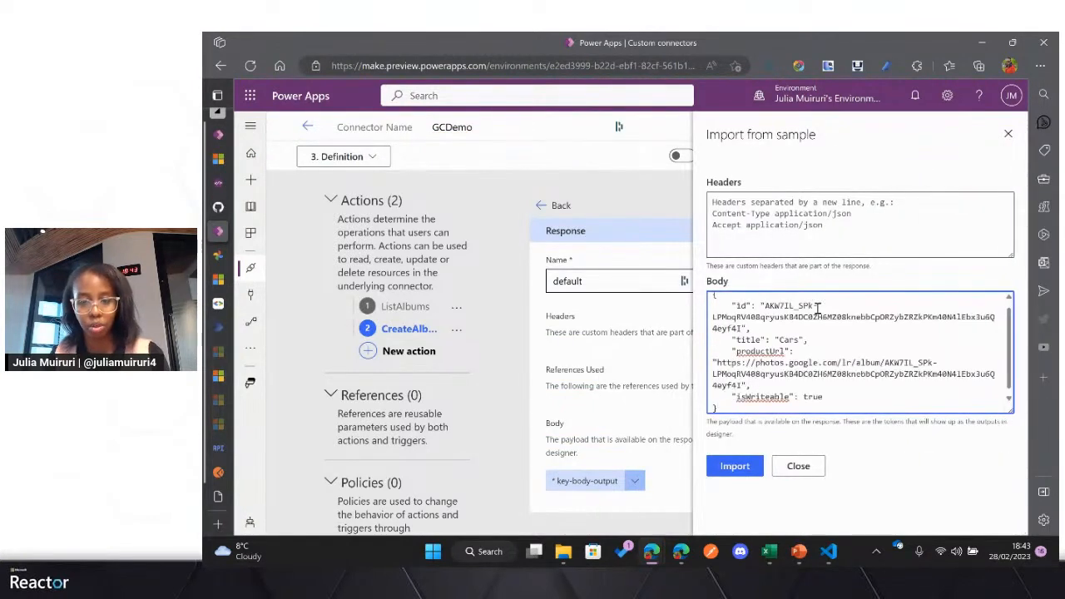
{"action": "left_click", "coordinate": [734, 466]}
{"action": "scroll", "coordinate": [630, 430], "scroll_direction": "down", "scroll_amount": 1}
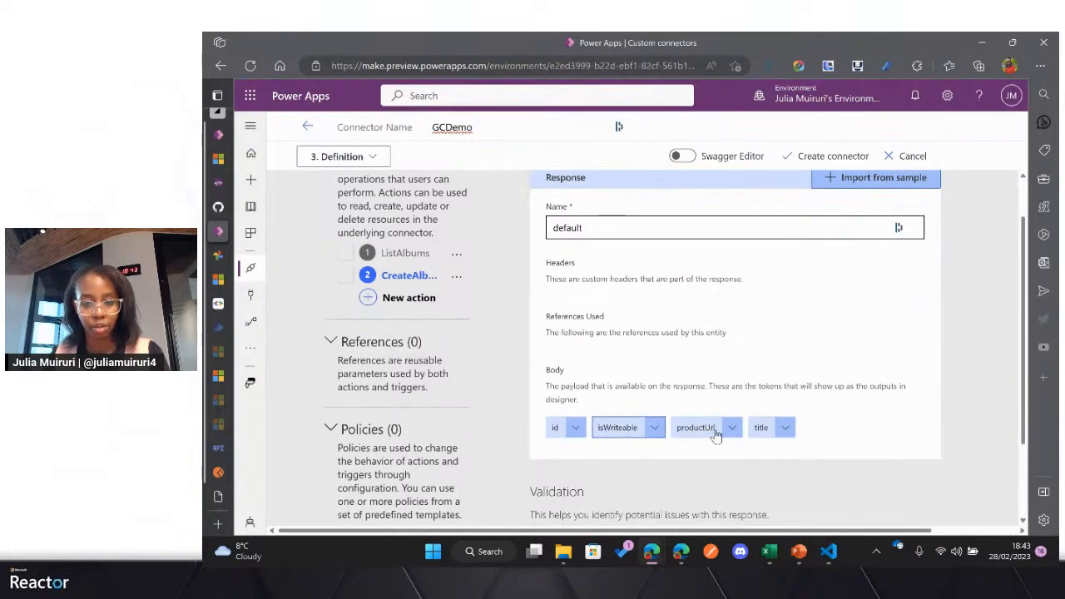
{"action": "scroll", "coordinate": [754, 371], "scroll_direction": "up", "scroll_amount": 1}
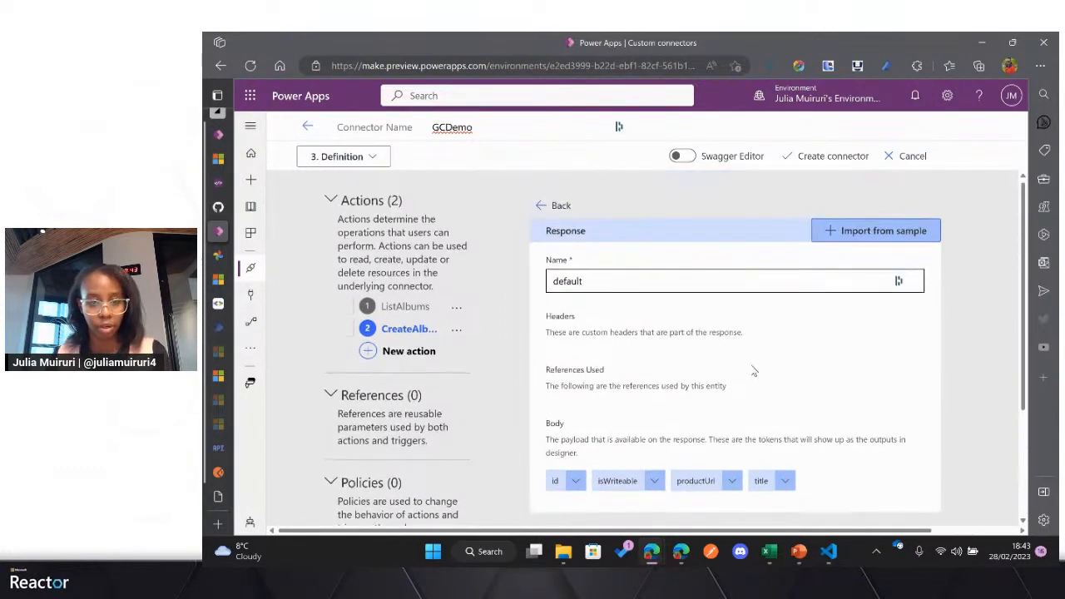
Step: Create the GCDemo custom connector with the completed ListAlbums and CreateAlbum definitions
{"action": "scroll", "coordinate": [737, 295], "scroll_direction": "down", "scroll_amount": 1}
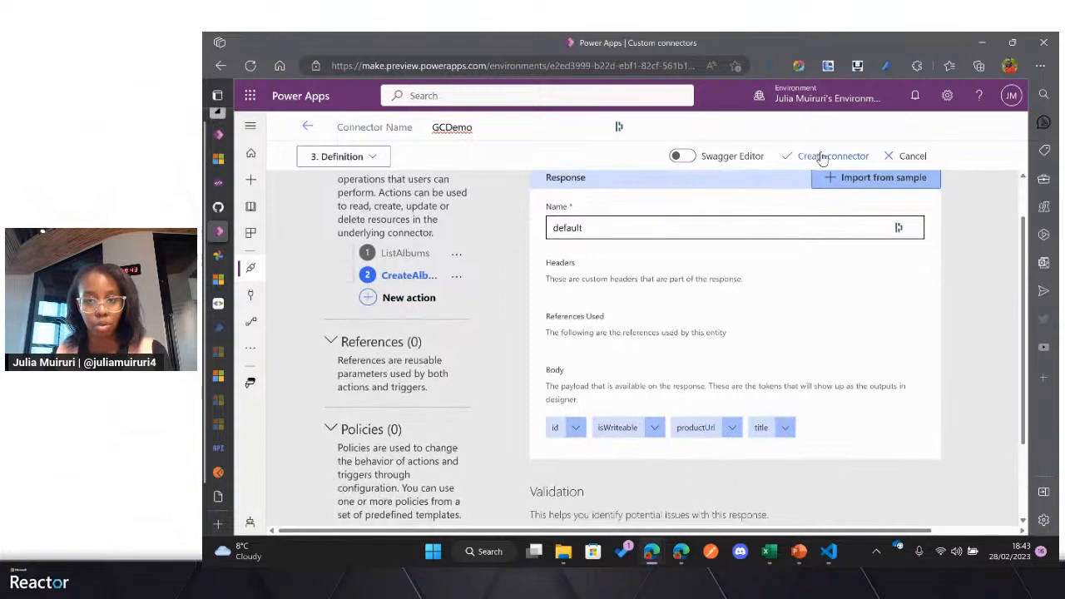
{"action": "left_click", "coordinate": [814, 158]}
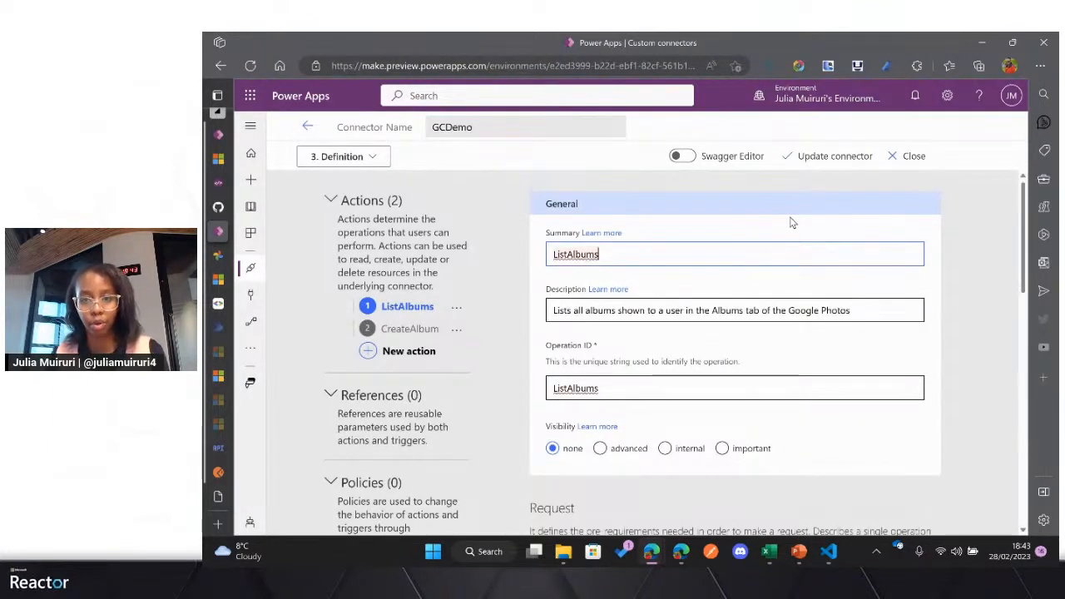
{"action": "left_click", "coordinate": [715, 250]}
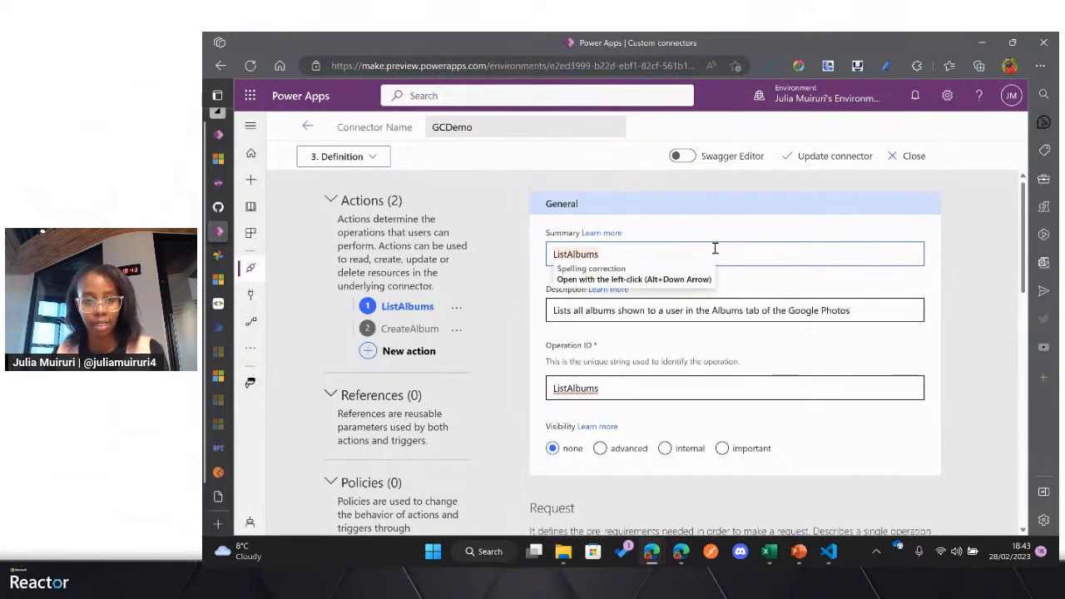
Step: Create a new connection for GCDemo from the connector's test page and check its status in the environment's connections list
{"action": "left_click", "coordinate": [354, 156]}
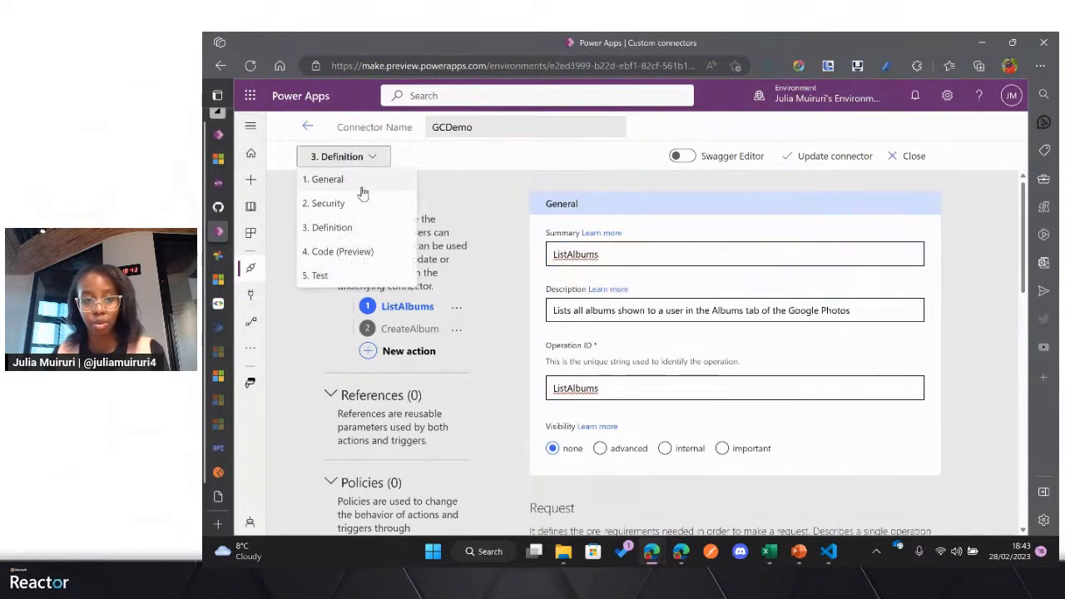
{"action": "left_click", "coordinate": [325, 276]}
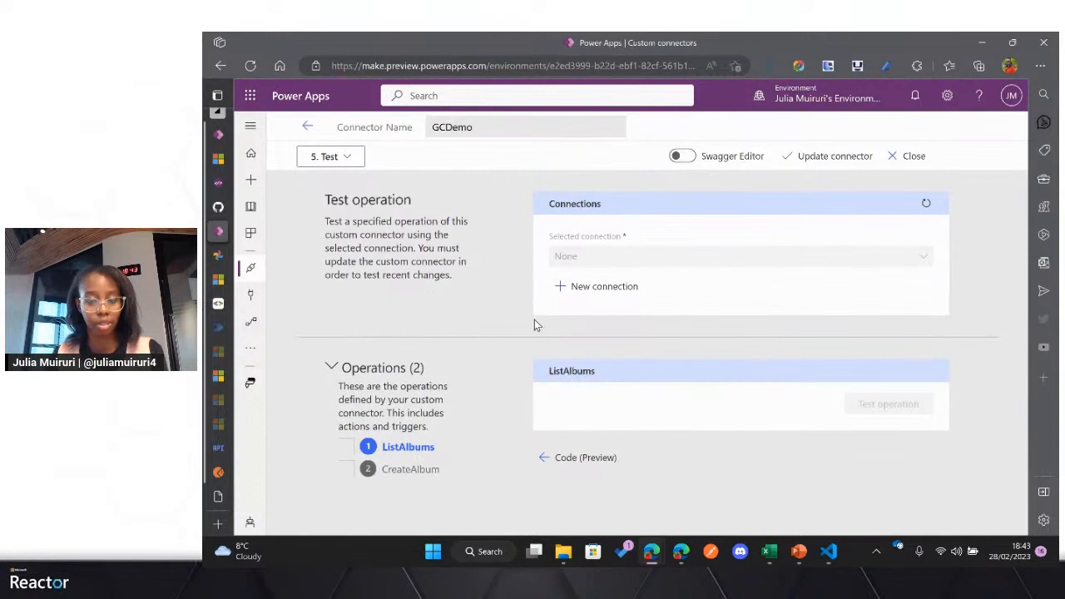
{"action": "left_click", "coordinate": [604, 285]}
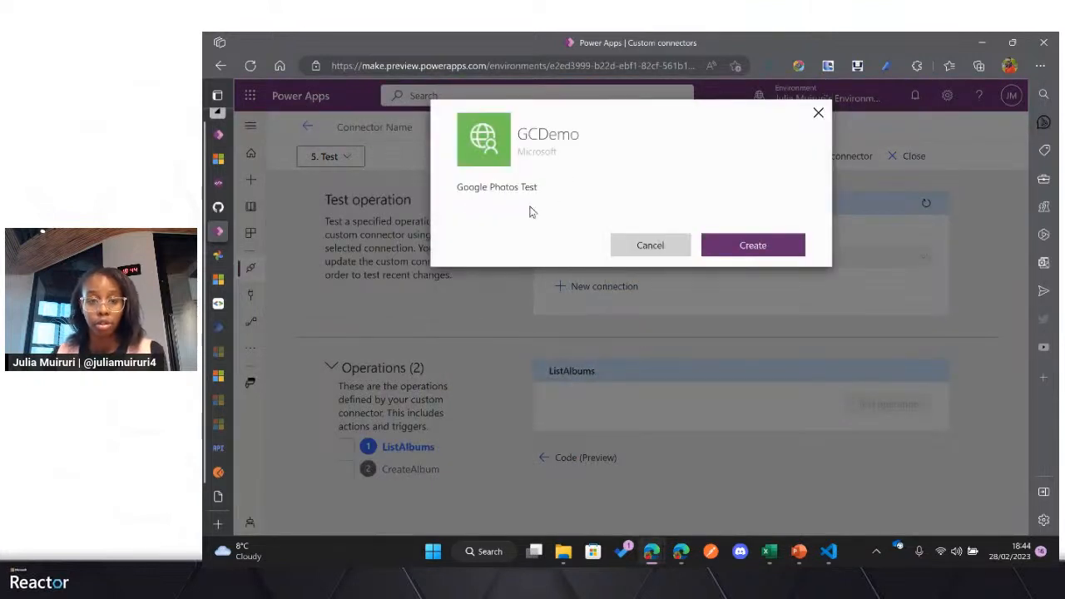
{"action": "left_click", "coordinate": [753, 246]}
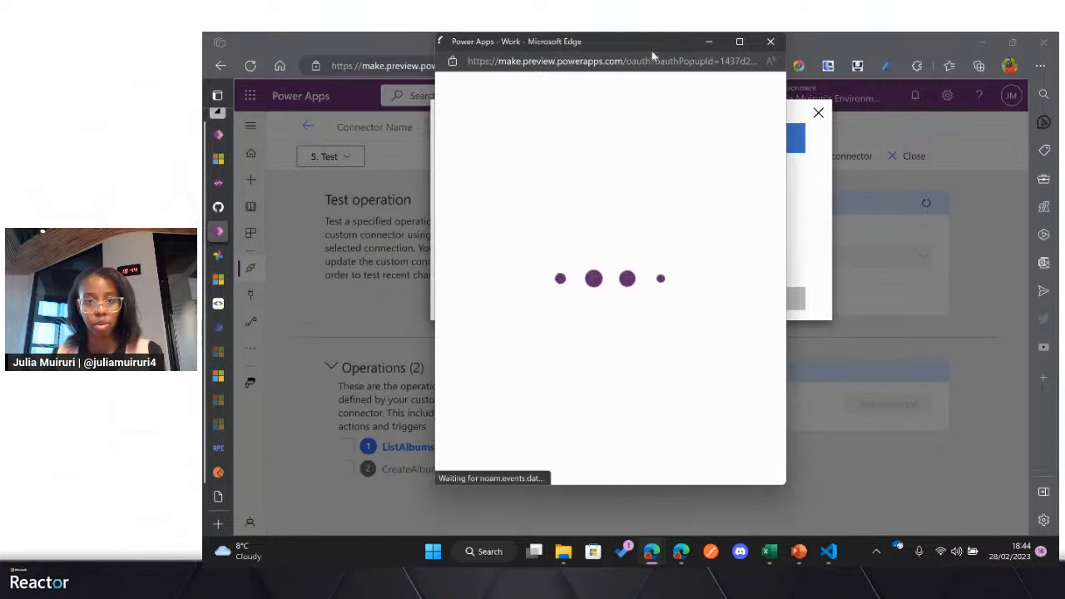
{"action": "left_click_drag", "start_coordinate": [650, 42], "coordinate": [661, 60]}
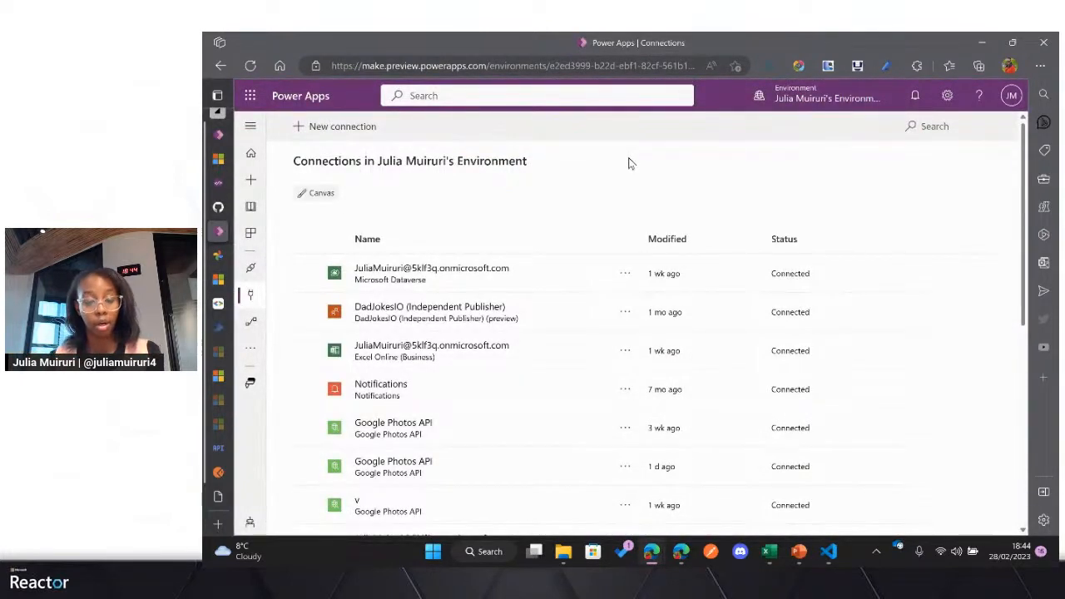
{"action": "scroll", "coordinate": [536, 317], "scroll_direction": "down", "scroll_amount": 5}
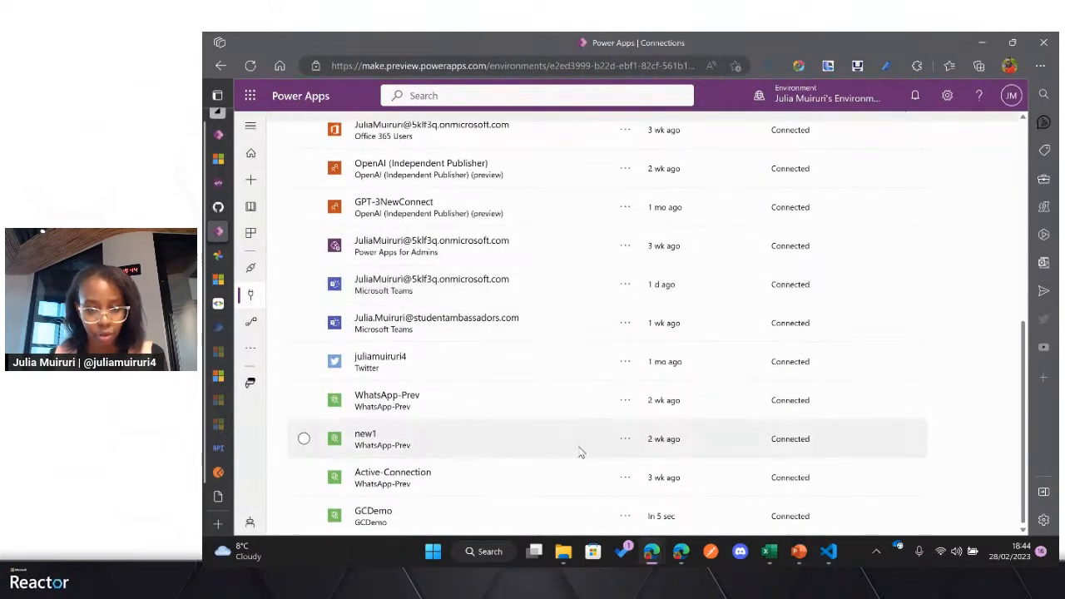
{"action": "key", "text": "ctrl+plus"}
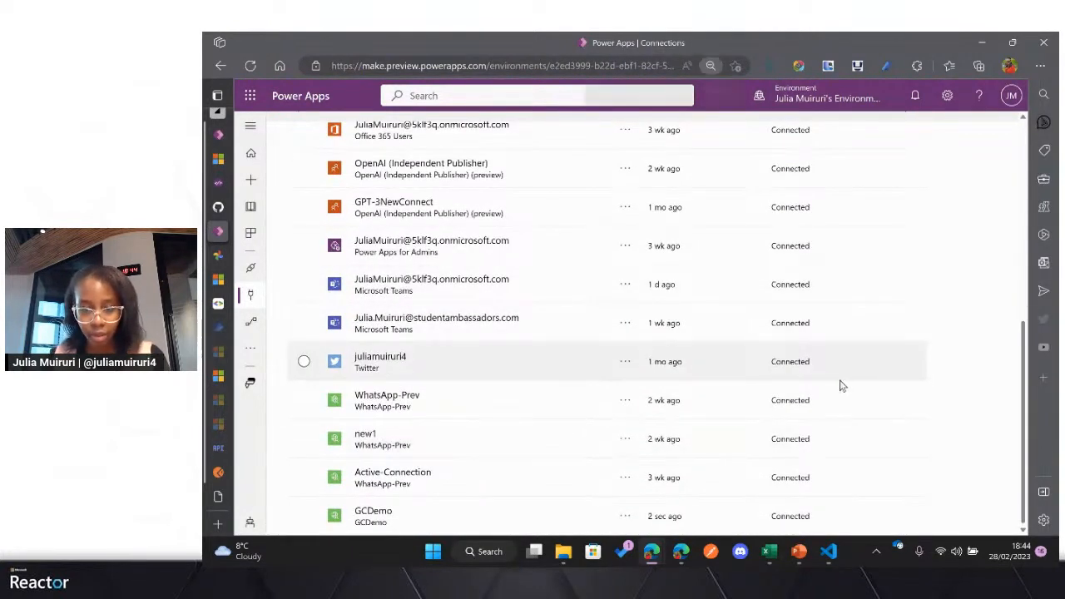
{"action": "scroll", "coordinate": [840, 386], "scroll_direction": "down", "scroll_amount": 3}
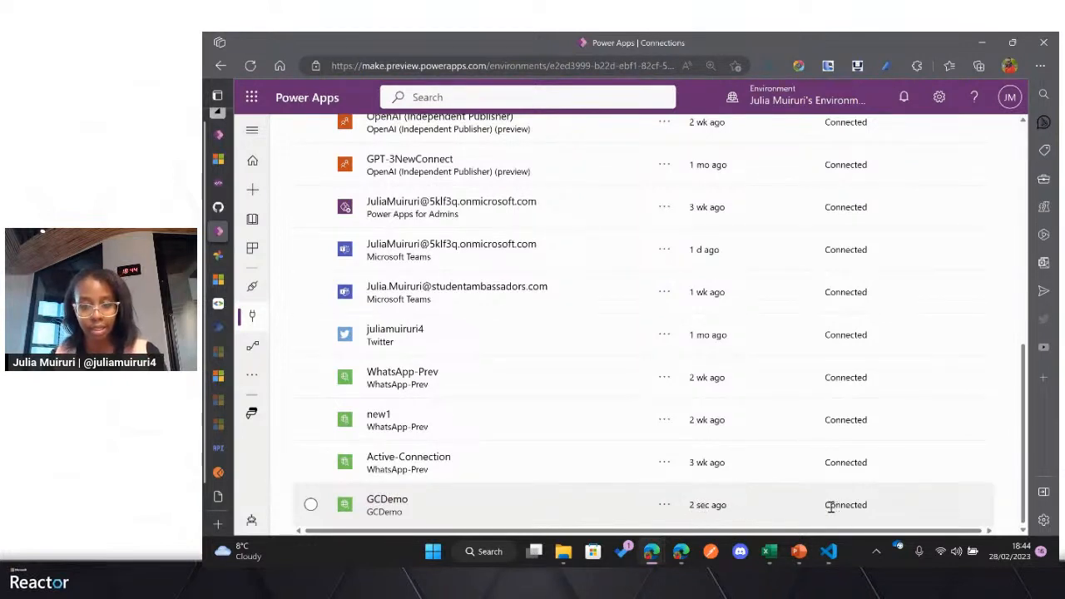
{"action": "left_click_drag", "start_coordinate": [827, 512], "coordinate": [871, 511]}
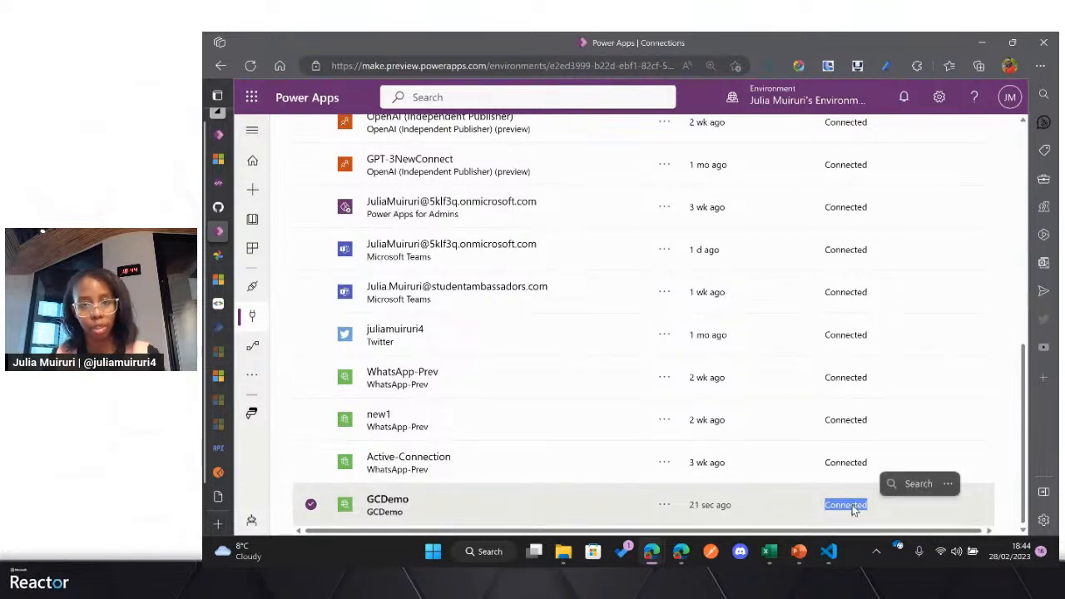
{"action": "scroll", "coordinate": [853, 510], "scroll_direction": "up", "scroll_amount": 1}
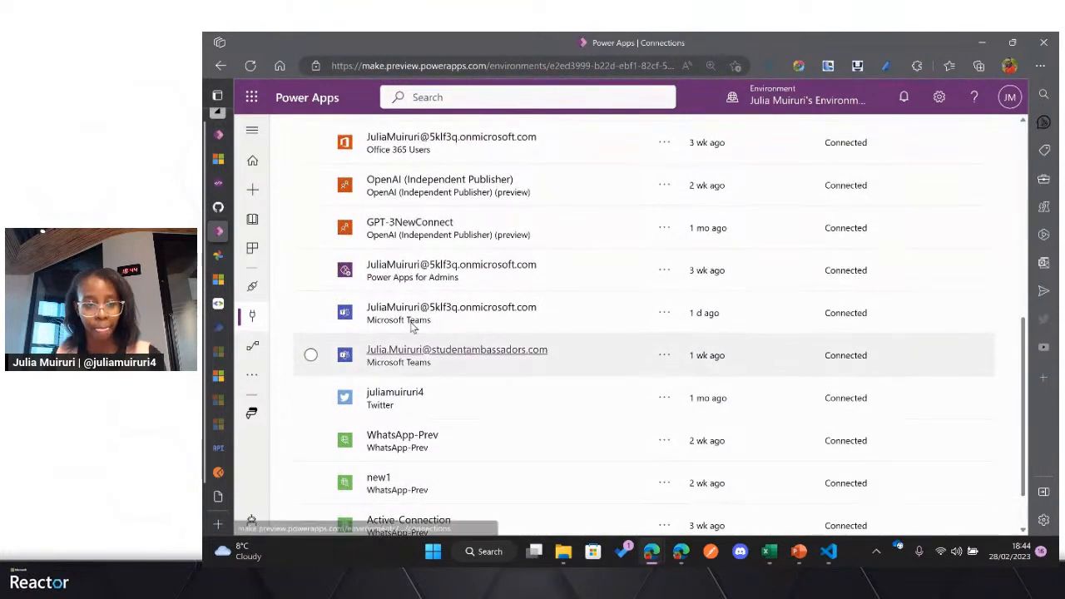
Step: Reopen the GCDemo custom connector for editing and test its ListAlbums operation with the new connection
{"action": "left_click", "coordinate": [254, 289]}
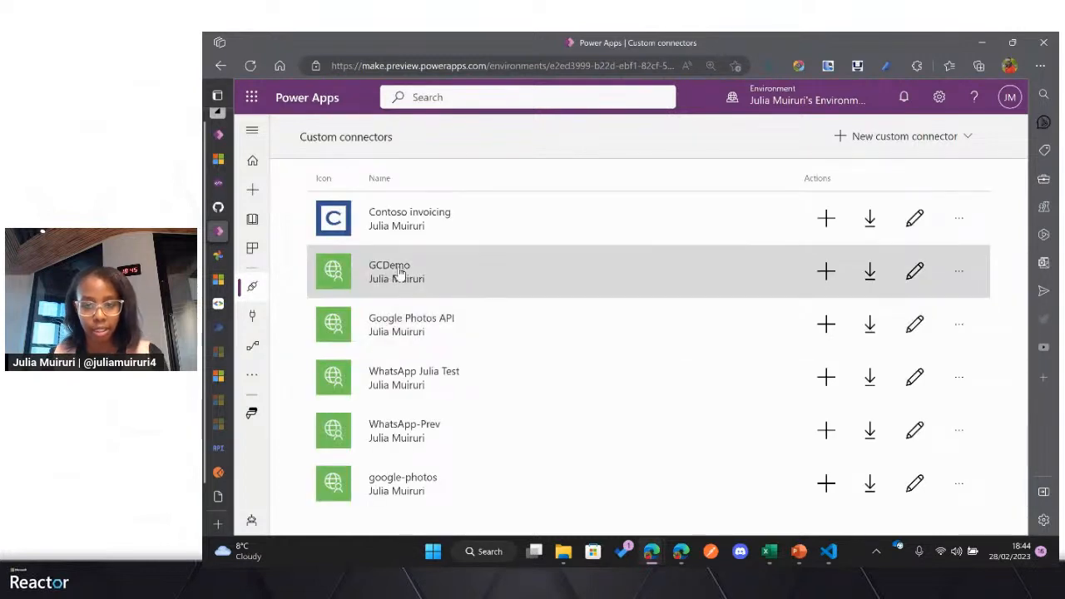
{"action": "left_click", "coordinate": [914, 274]}
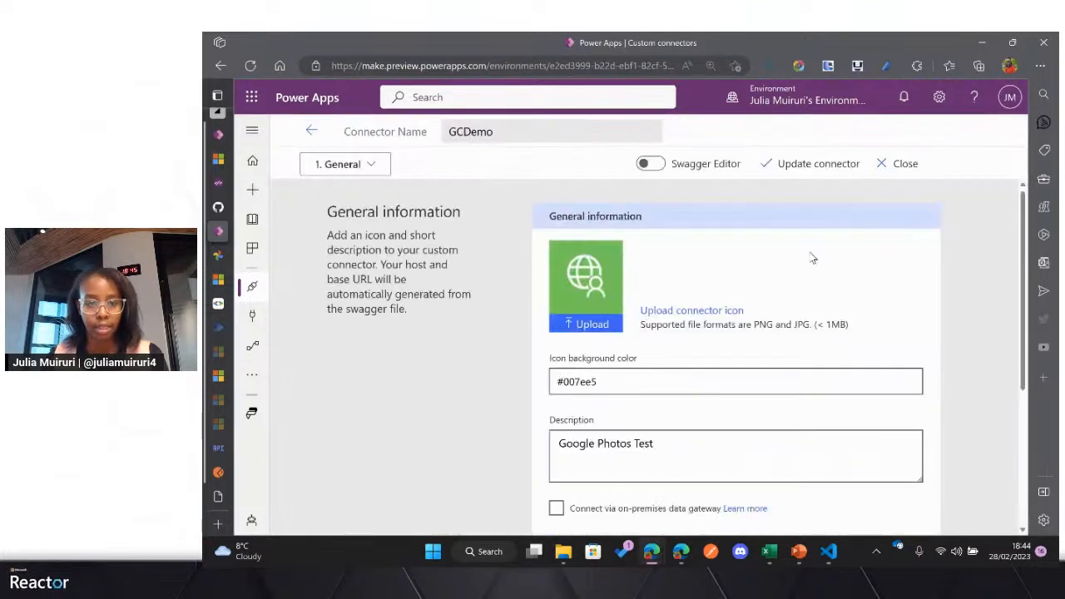
{"action": "left_click", "coordinate": [359, 164]}
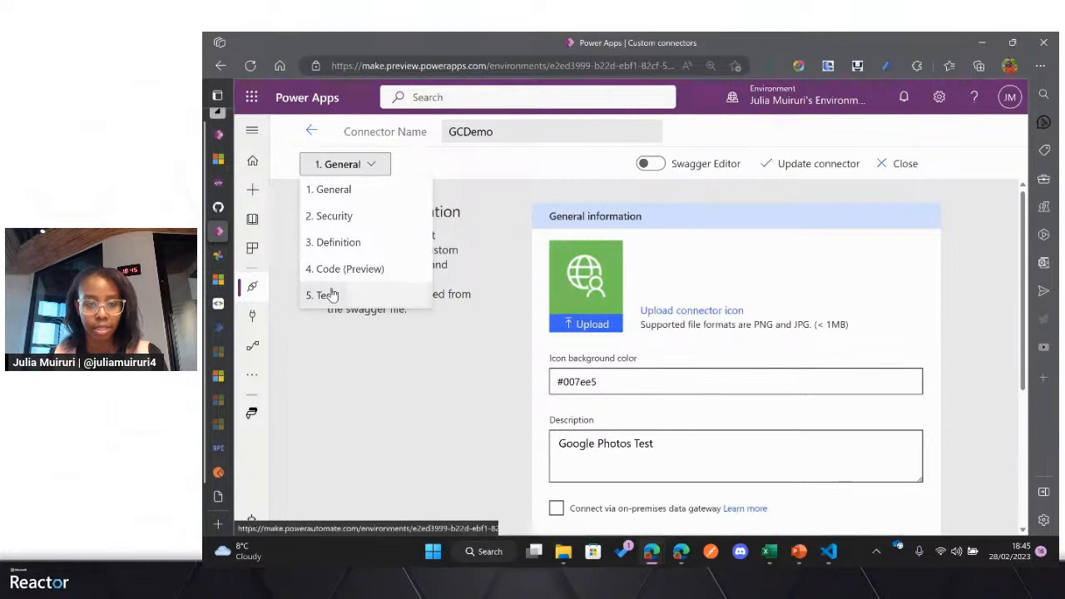
{"action": "left_click", "coordinate": [330, 295]}
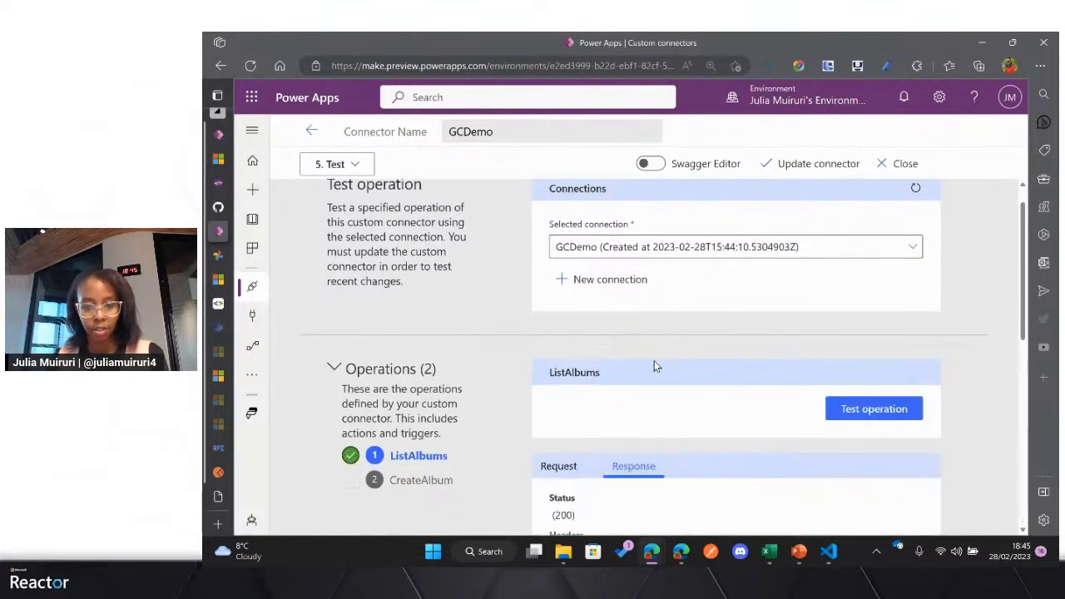
Step: Examine the ListAlbums test response, including its status, headers, schema validation and the album titles in the body
{"action": "scroll", "coordinate": [654, 363], "scroll_direction": "down", "scroll_amount": 3}
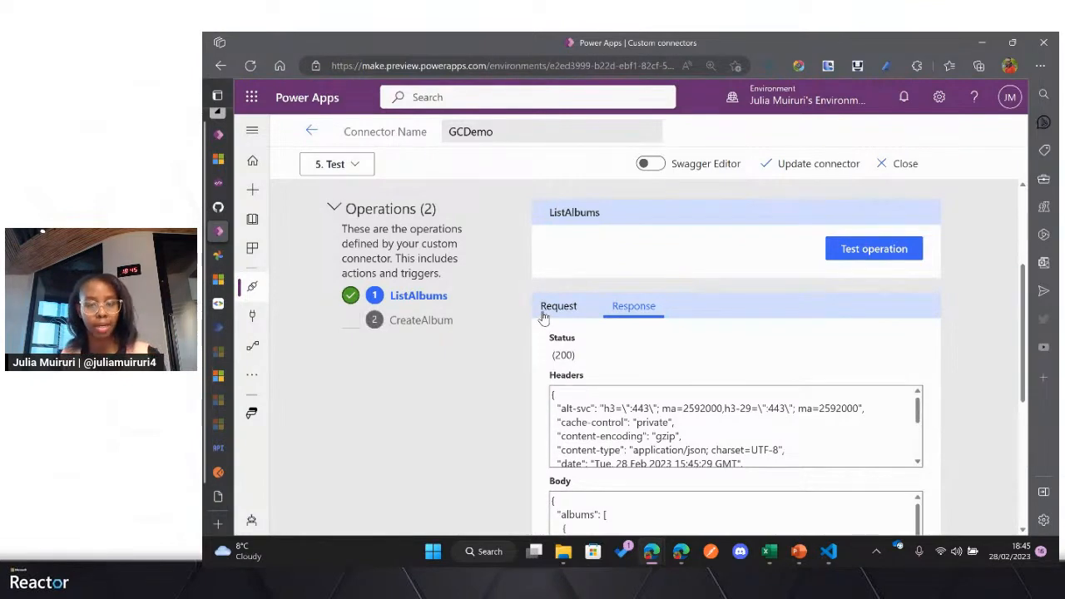
{"action": "scroll", "coordinate": [543, 316], "scroll_direction": "down", "scroll_amount": 2}
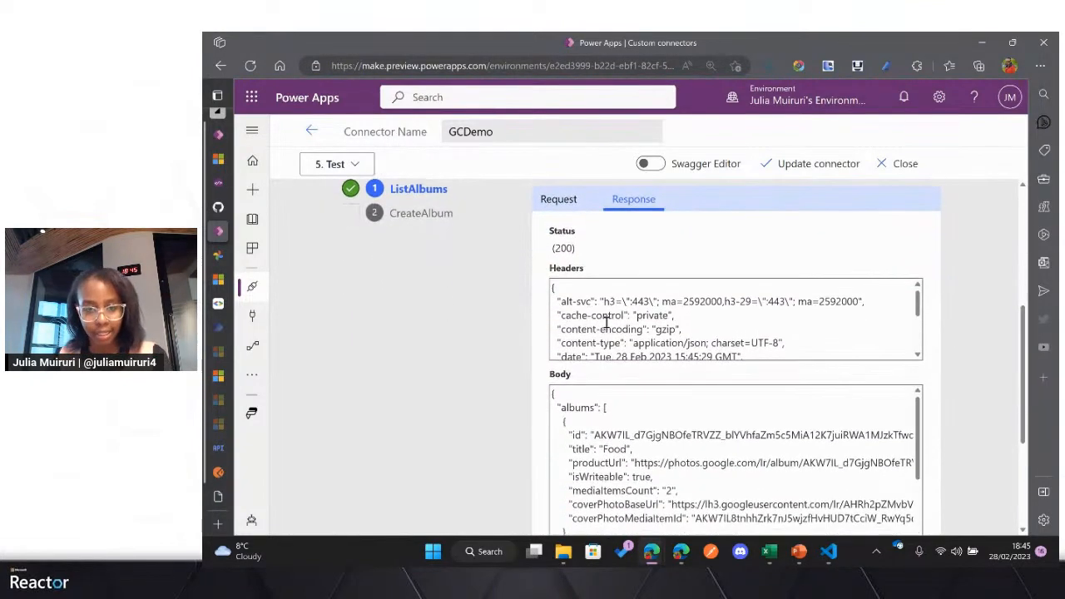
{"action": "scroll", "coordinate": [607, 321], "scroll_direction": "down", "scroll_amount": 3}
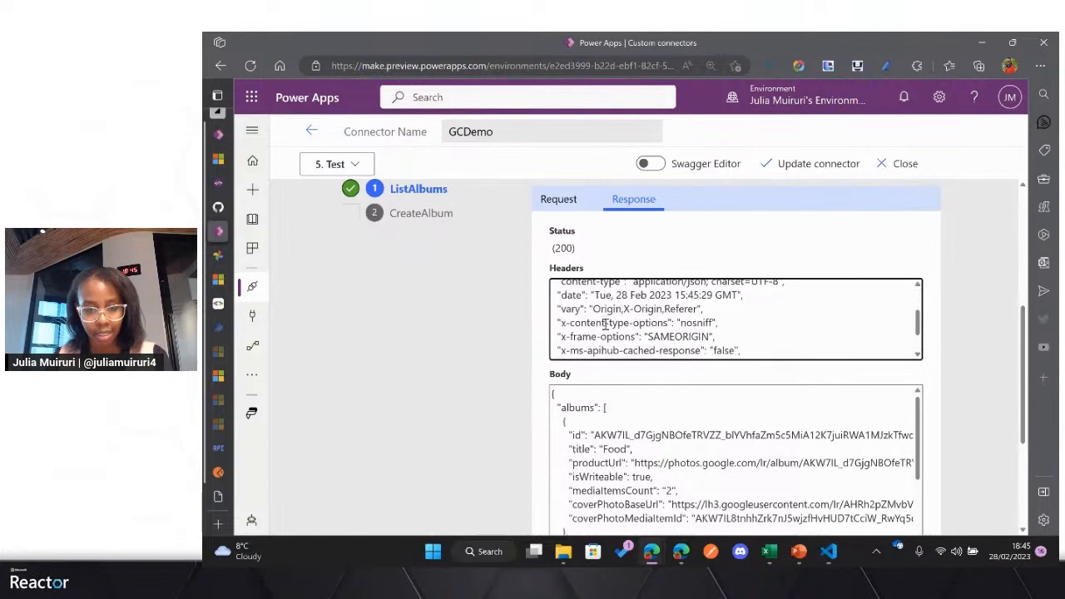
{"action": "scroll", "coordinate": [616, 416], "scroll_direction": "down", "scroll_amount": 5}
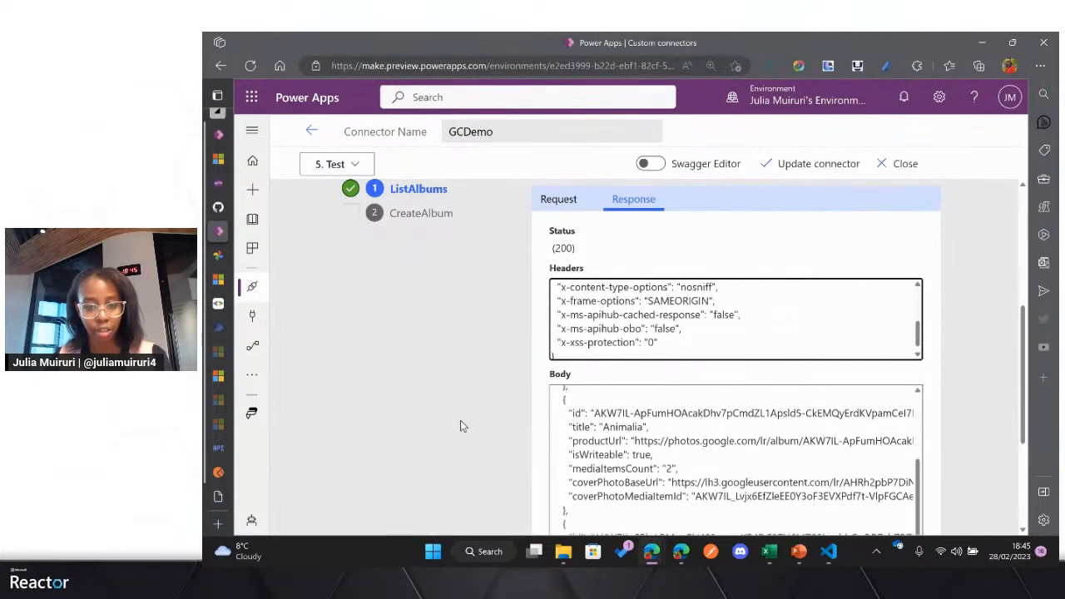
{"action": "scroll", "coordinate": [460, 420], "scroll_direction": "down", "scroll_amount": 3}
{"action": "scroll", "coordinate": [640, 278], "scroll_direction": "up", "scroll_amount": 1}
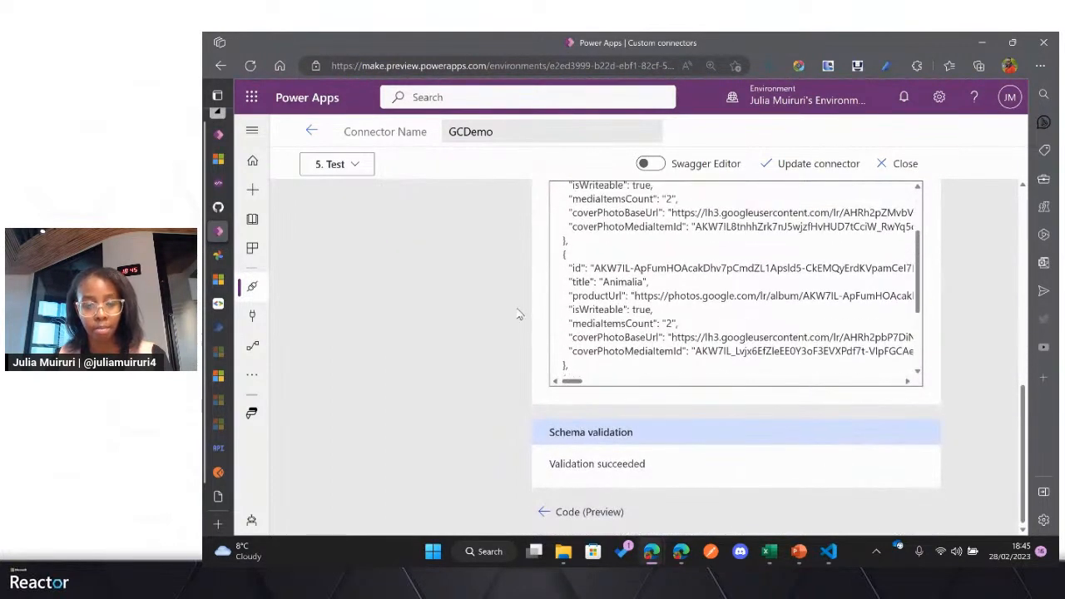
{"action": "scroll", "coordinate": [518, 314], "scroll_direction": "up", "scroll_amount": 1}
{"action": "scroll", "coordinate": [647, 317], "scroll_direction": "up", "scroll_amount": 3}
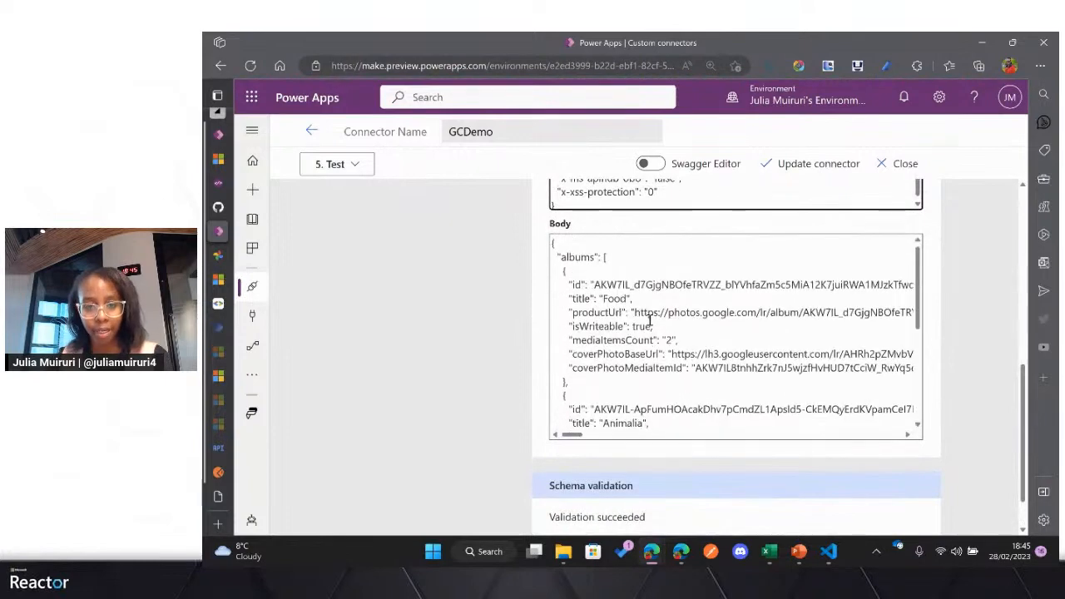
{"action": "double_click", "coordinate": [616, 300]}
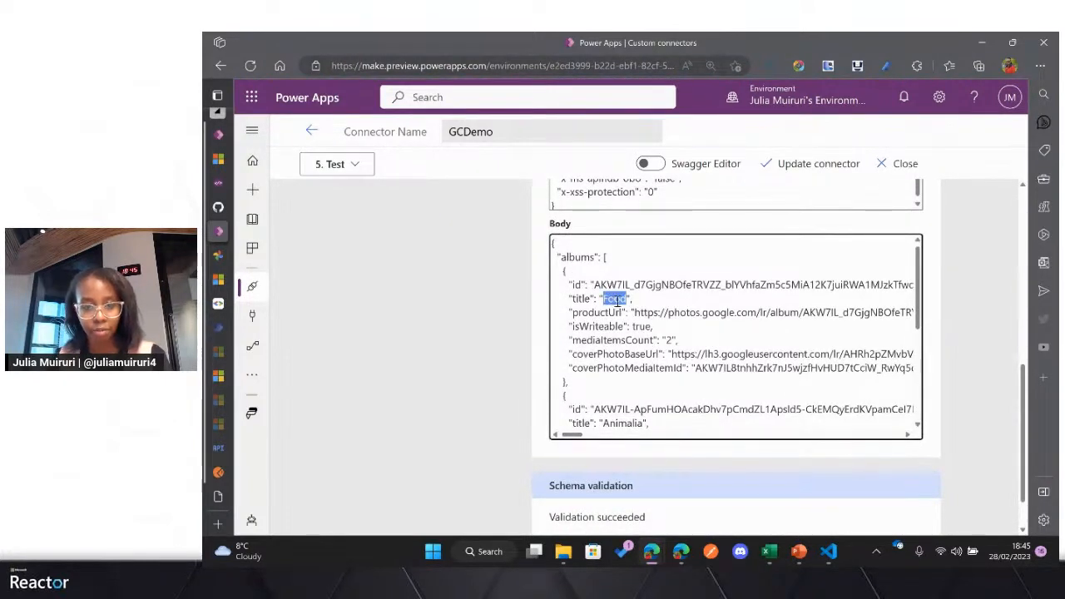
{"action": "scroll", "coordinate": [633, 315], "scroll_direction": "down", "scroll_amount": 3}
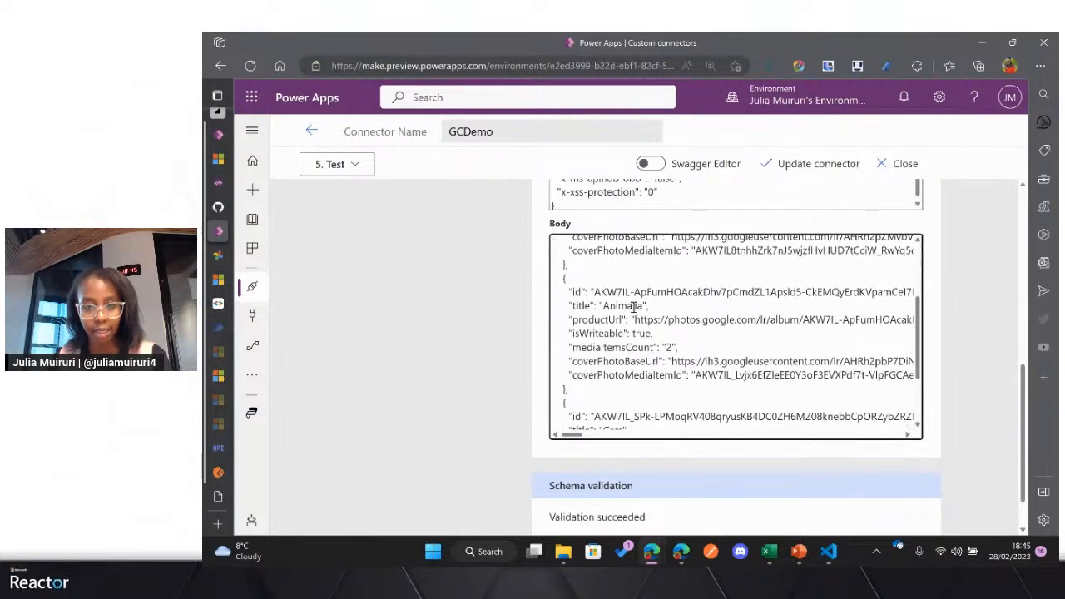
{"action": "double_click", "coordinate": [633, 305]}
{"action": "scroll", "coordinate": [633, 307], "scroll_direction": "down", "scroll_amount": 2}
{"action": "double_click", "coordinate": [615, 343]}
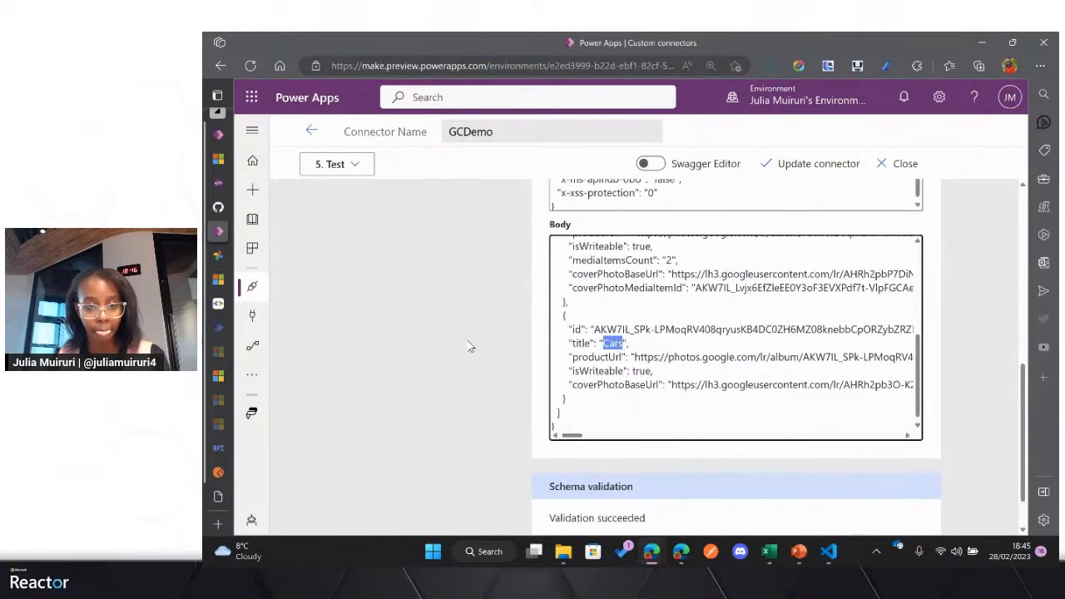
Step: Select the CreateAlbum operation for testing and start editing its album title
{"action": "scroll", "coordinate": [470, 347], "scroll_direction": "up", "scroll_amount": 6}
{"action": "left_click", "coordinate": [356, 331]}
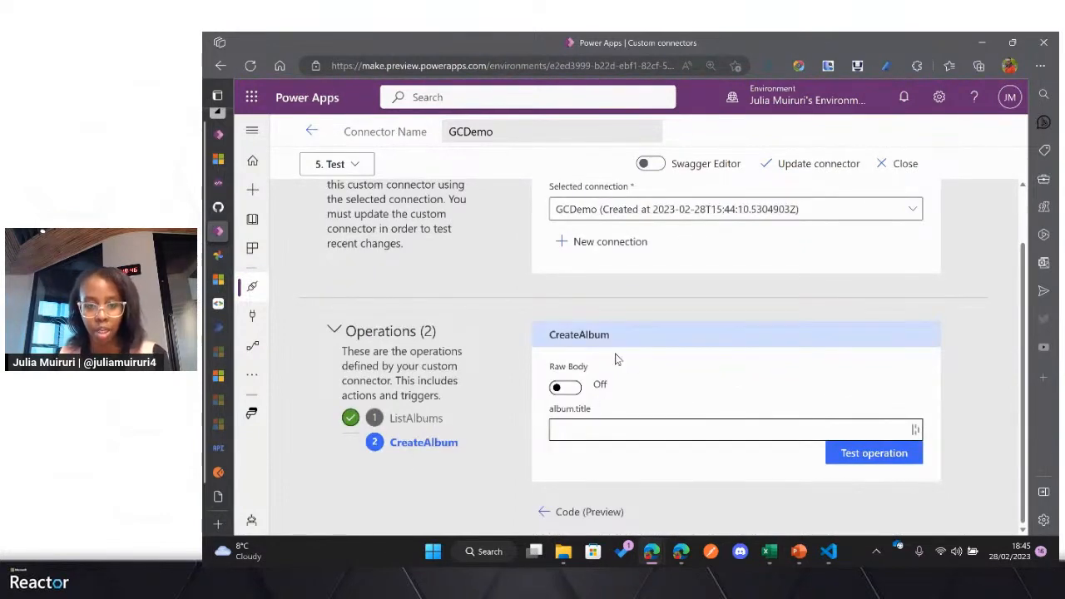
{"action": "left_click", "coordinate": [586, 427]}
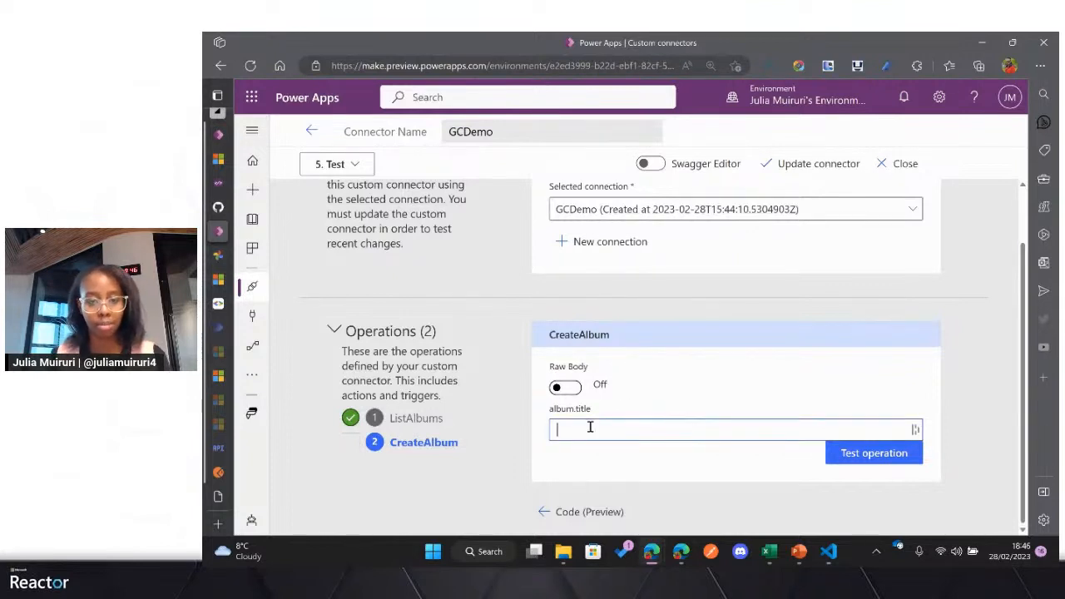
{"action": "left_click", "coordinate": [569, 388]}
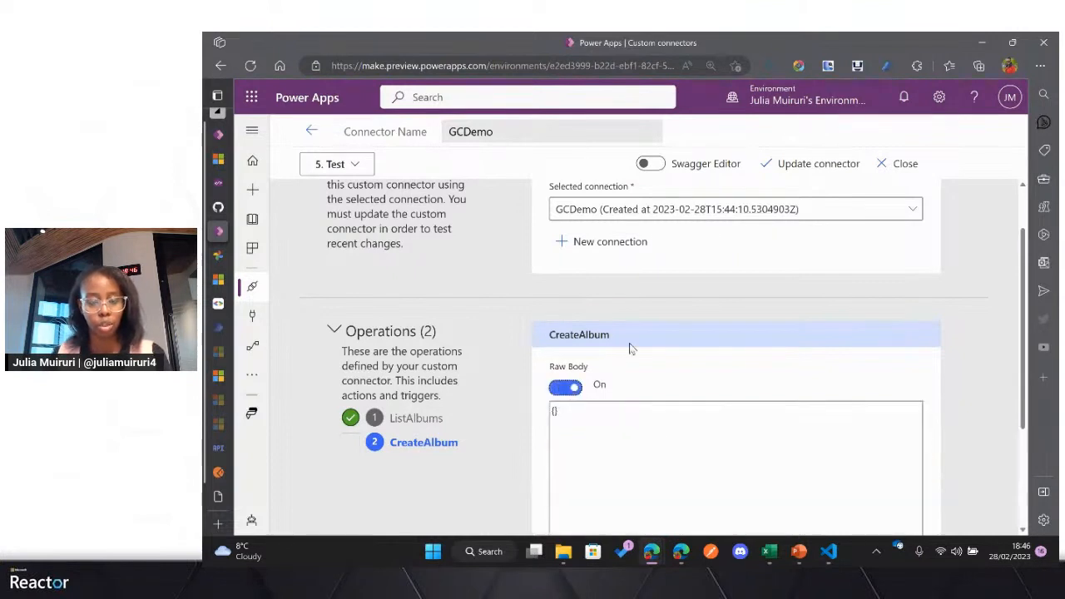
{"action": "scroll", "coordinate": [631, 348], "scroll_direction": "down", "scroll_amount": 1}
{"action": "left_click_drag", "start_coordinate": [580, 309], "coordinate": [541, 311]}
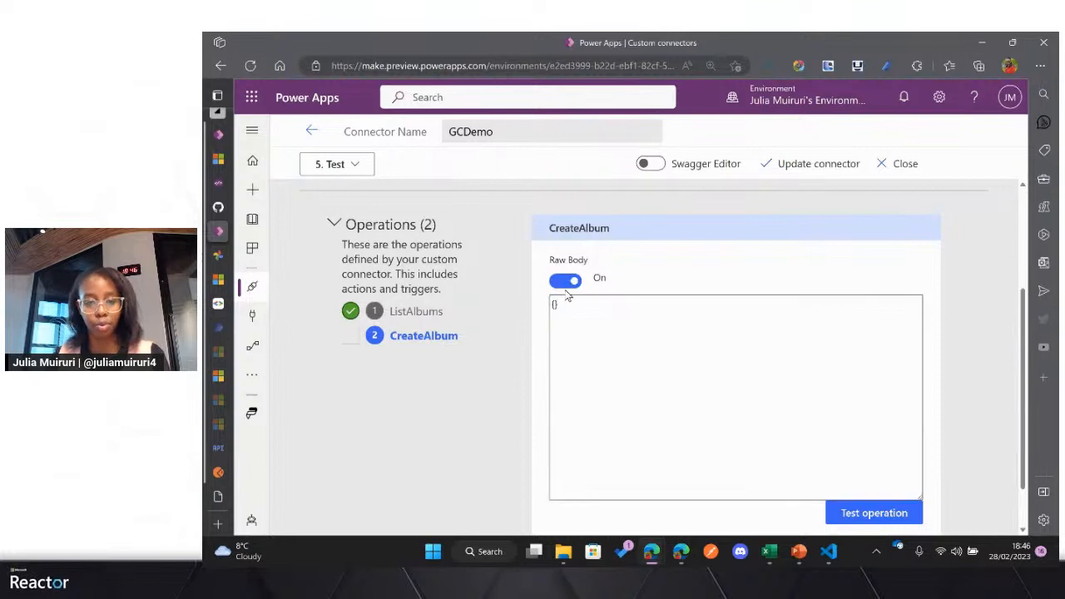
{"action": "left_click", "coordinate": [566, 280]}
Step: Set the album title to GOL-Clinics-Photos, test the CreateAlbum operation and check its response
{"action": "left_click", "coordinate": [583, 429]}
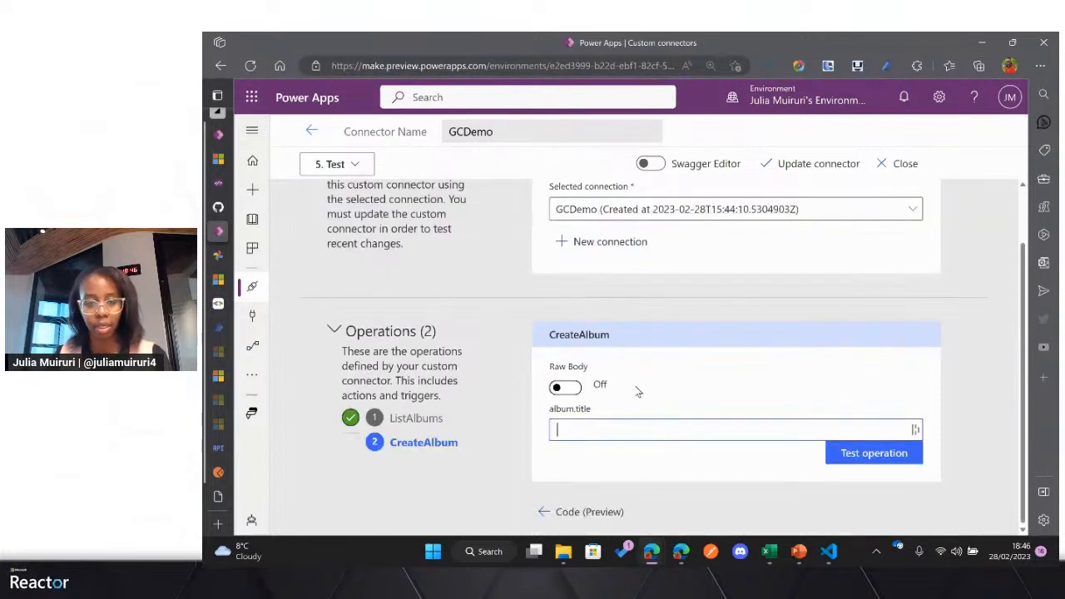
{"action": "type", "text": "GO"}
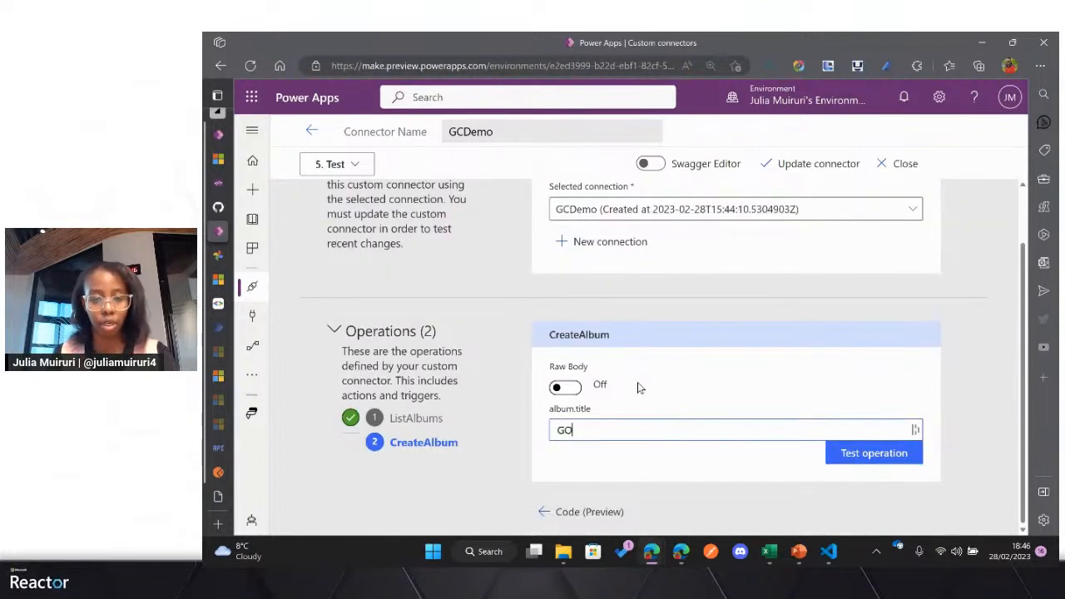
{"action": "type", "text": "L-Clinics"}
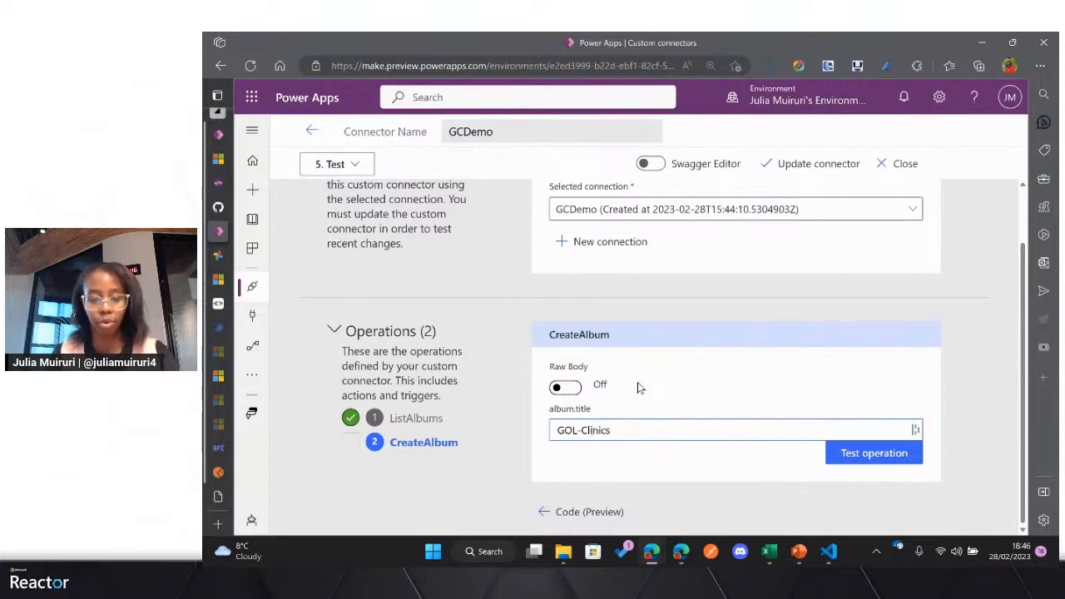
{"action": "type", "text": "-Phots"}
{"action": "key", "text": "BackSpace"}
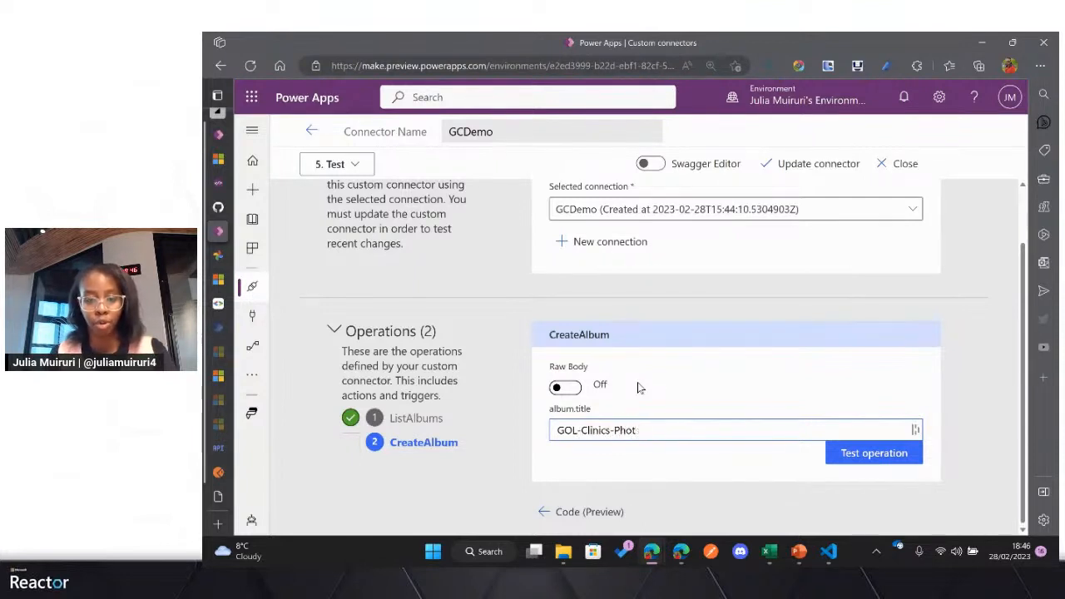
{"action": "type", "text": "os"}
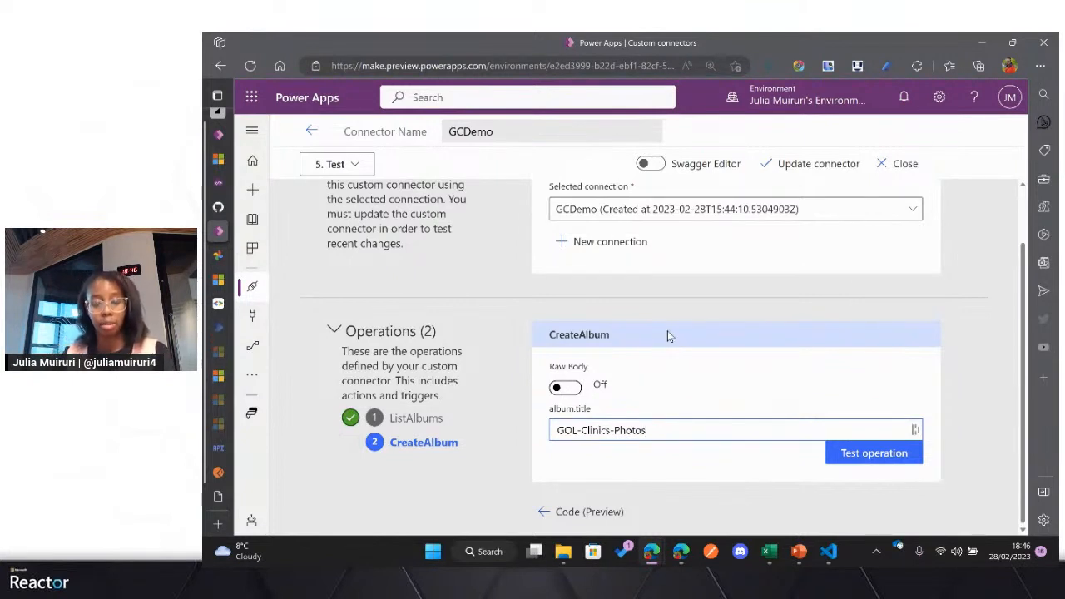
{"action": "left_click", "coordinate": [865, 456]}
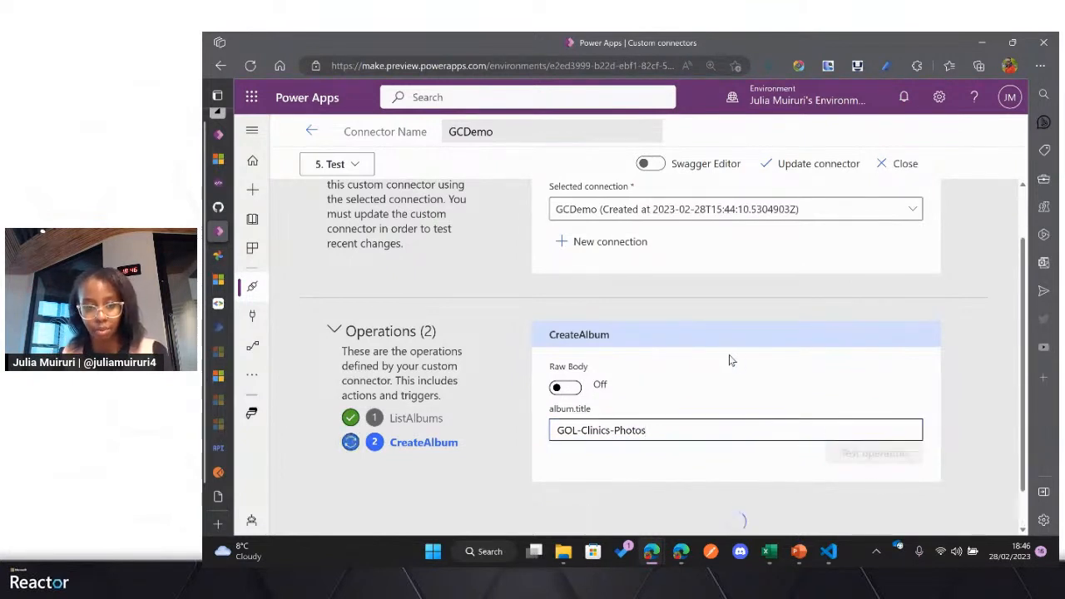
{"action": "scroll", "coordinate": [729, 357], "scroll_direction": "down", "scroll_amount": 1}
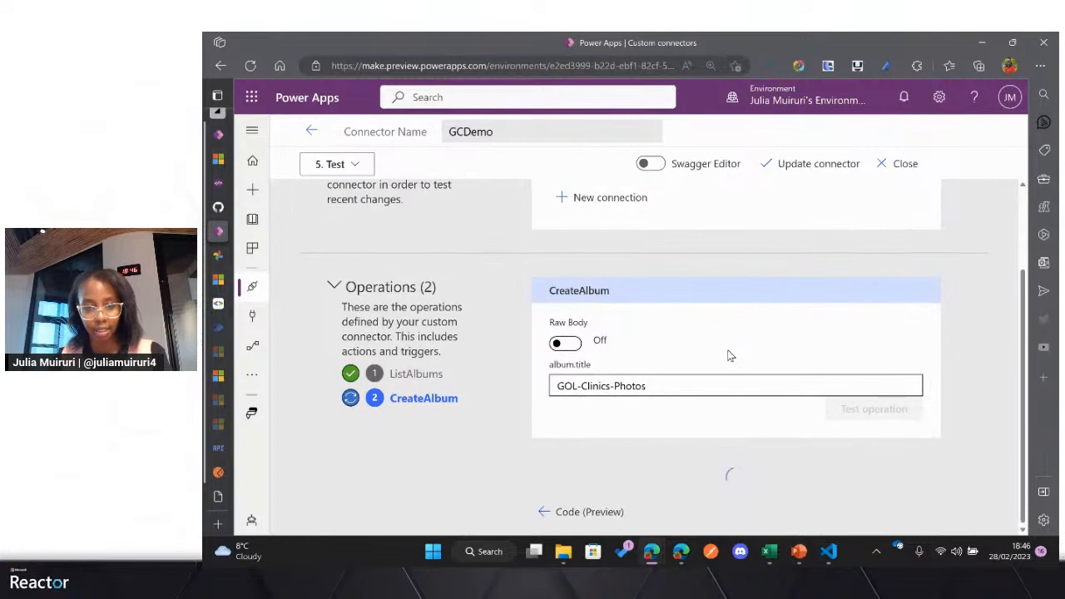
{"action": "scroll", "coordinate": [722, 349], "scroll_direction": "down", "scroll_amount": 1}
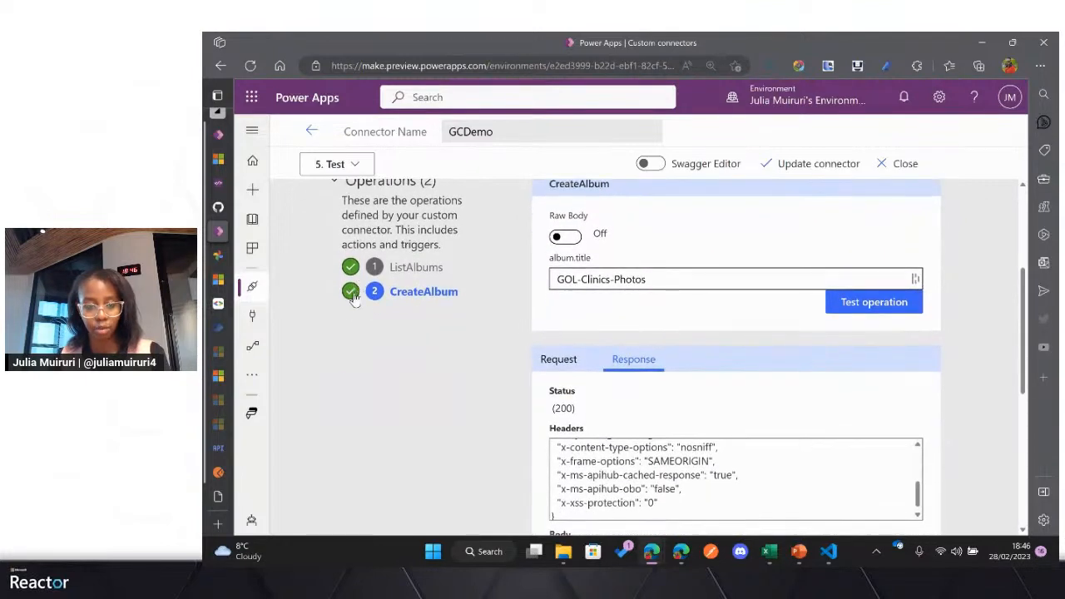
Step: Examine the CreateAlbum test response, including its status, headers and the album title and product URL in the body
{"action": "scroll", "coordinate": [665, 325], "scroll_direction": "down", "scroll_amount": 2}
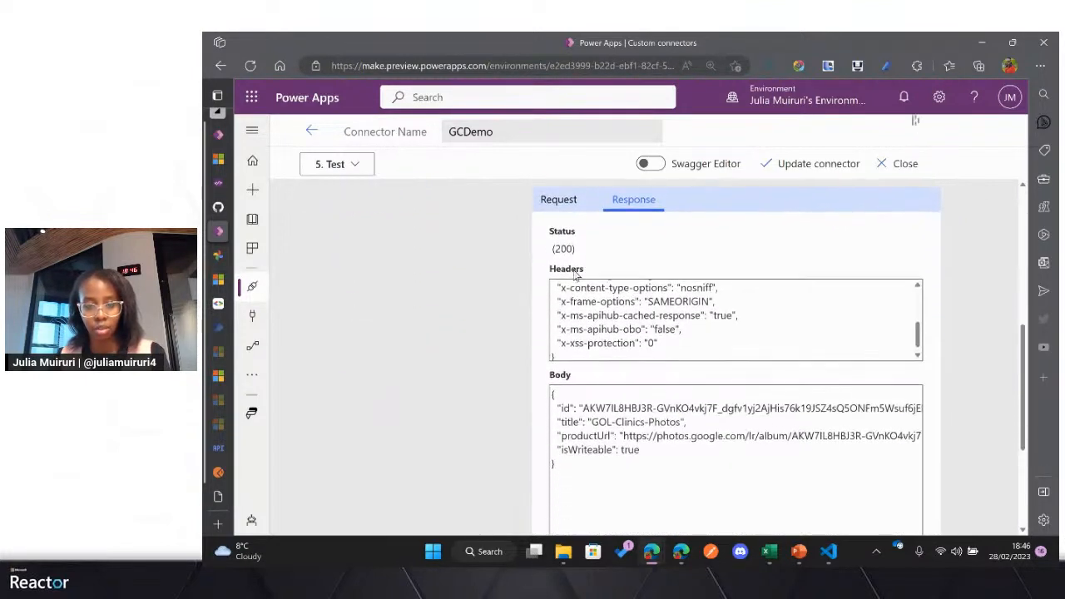
{"action": "scroll", "coordinate": [705, 399], "scroll_direction": "down", "scroll_amount": 1}
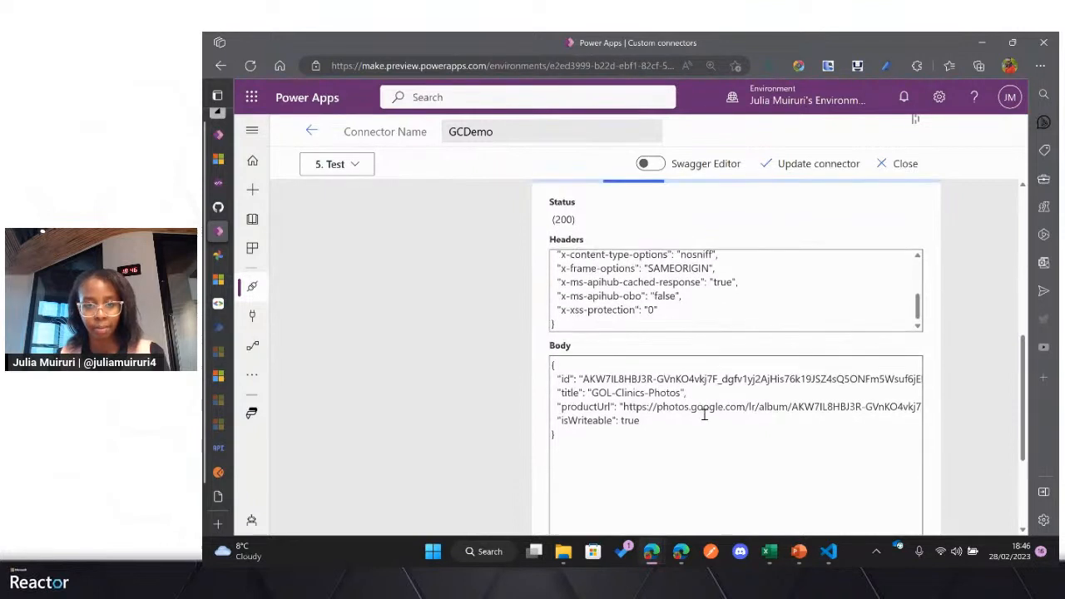
{"action": "scroll", "coordinate": [704, 413], "scroll_direction": "down", "scroll_amount": 1}
{"action": "left_click_drag", "start_coordinate": [581, 407], "coordinate": [553, 341]}
{"action": "left_click", "coordinate": [612, 383]}
{"action": "left_click_drag", "start_coordinate": [593, 372], "coordinate": [681, 369]}
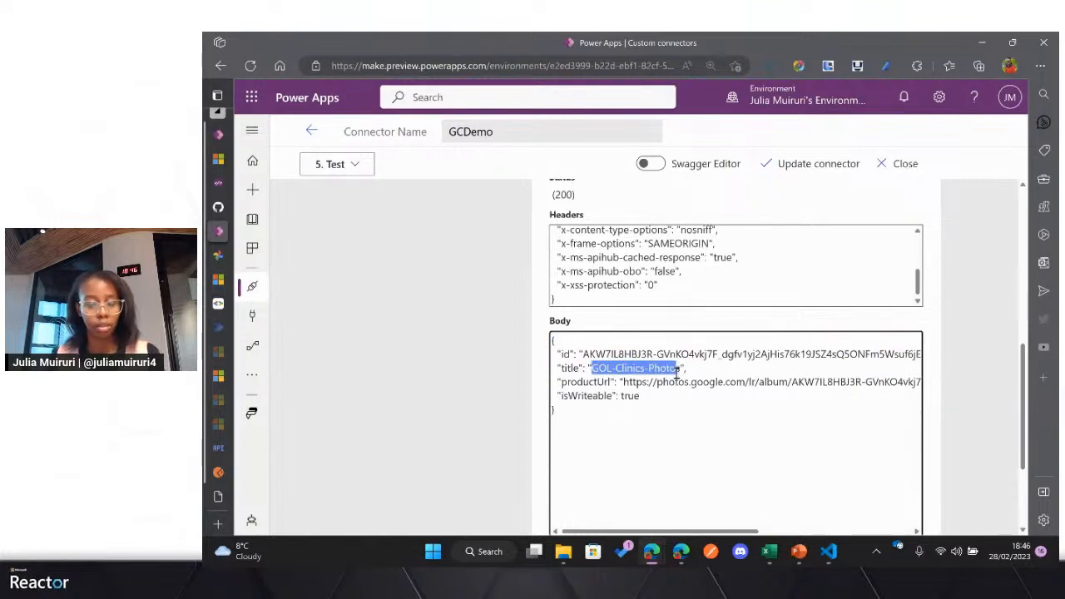
{"action": "left_click", "coordinate": [646, 378]}
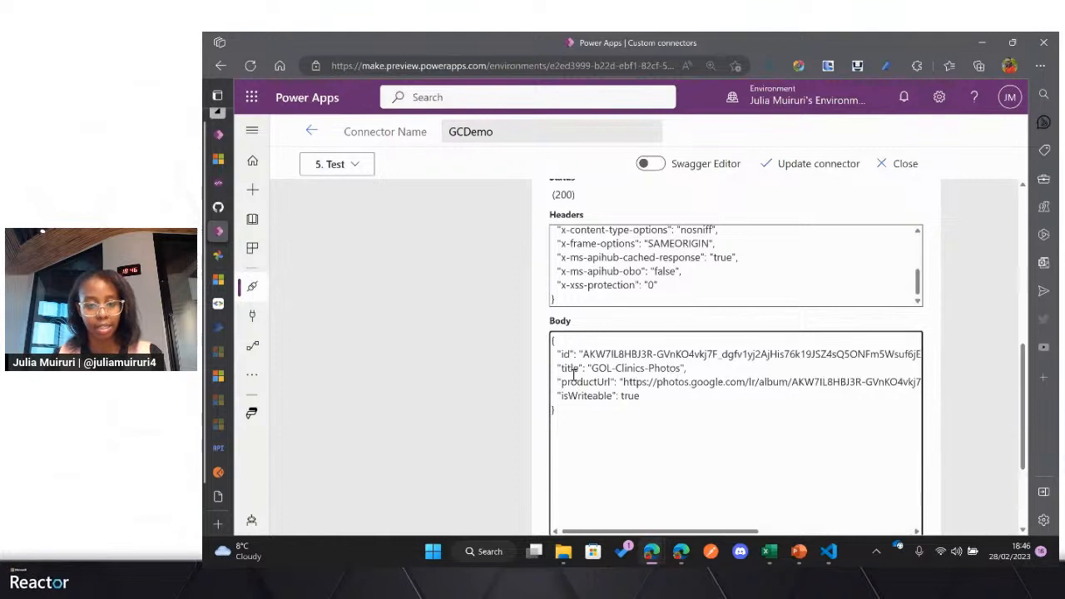
{"action": "scroll", "coordinate": [603, 399], "scroll_direction": "up", "scroll_amount": 4}
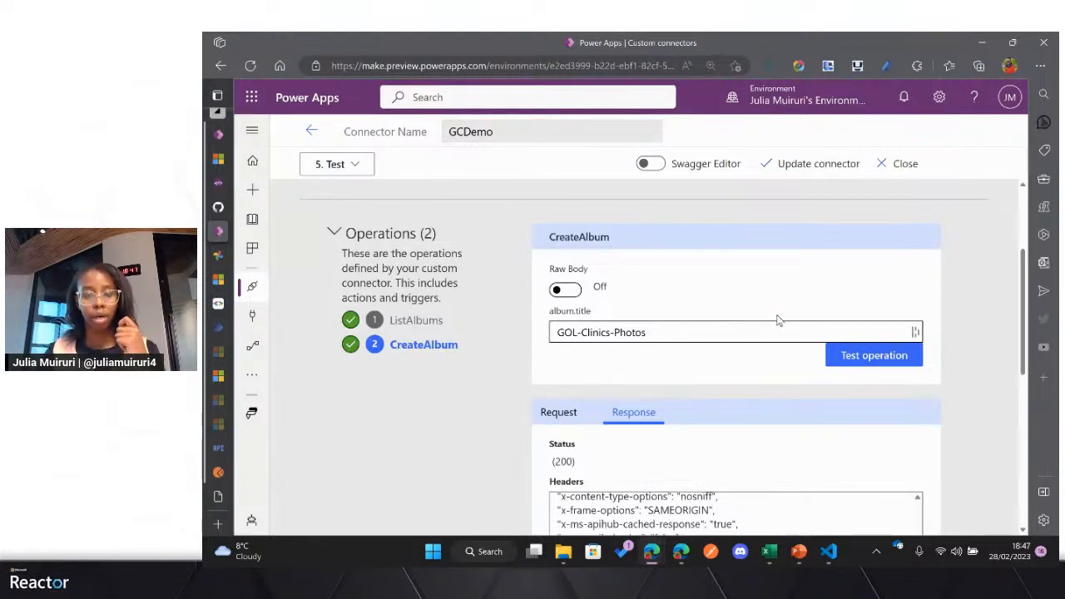
Step: Switch to the Power Automate page and reload it
{"action": "left_click", "coordinate": [219, 330]}
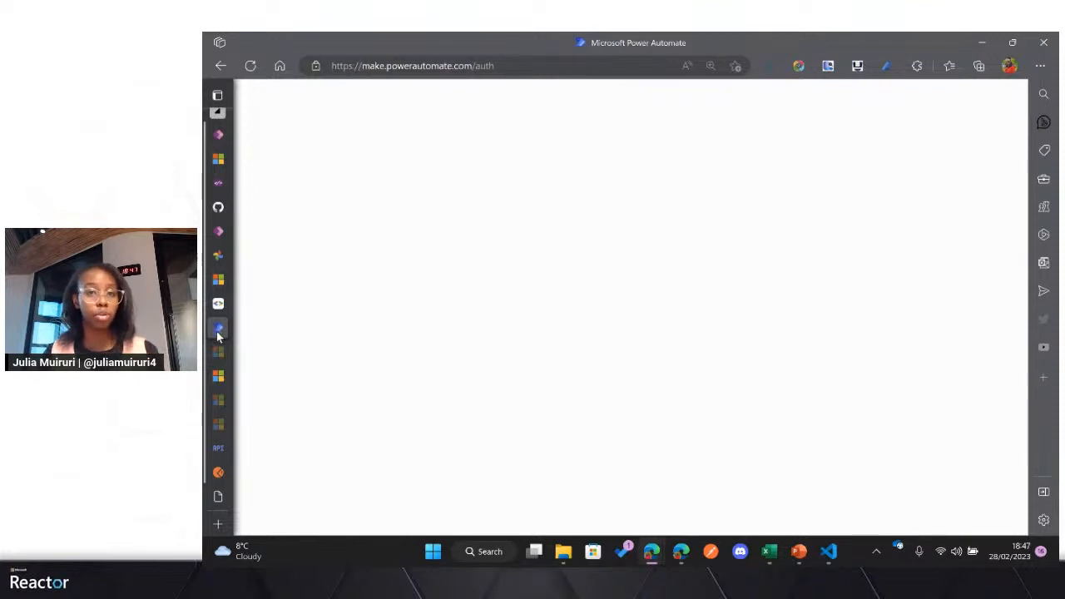
{"action": "mouse_move", "coordinate": [219, 339]}
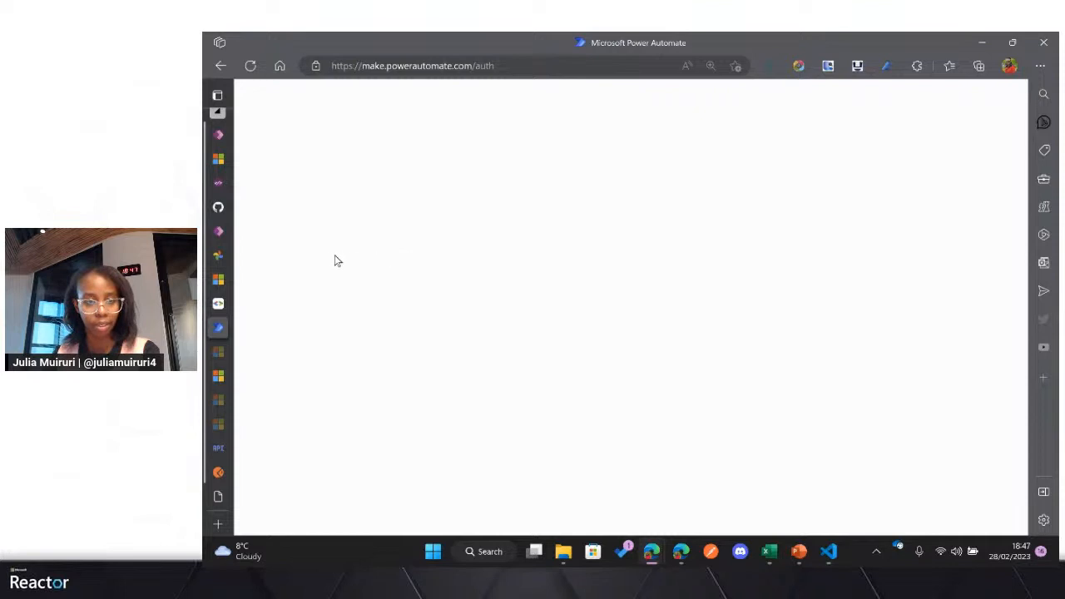
{"action": "left_click", "coordinate": [249, 66]}
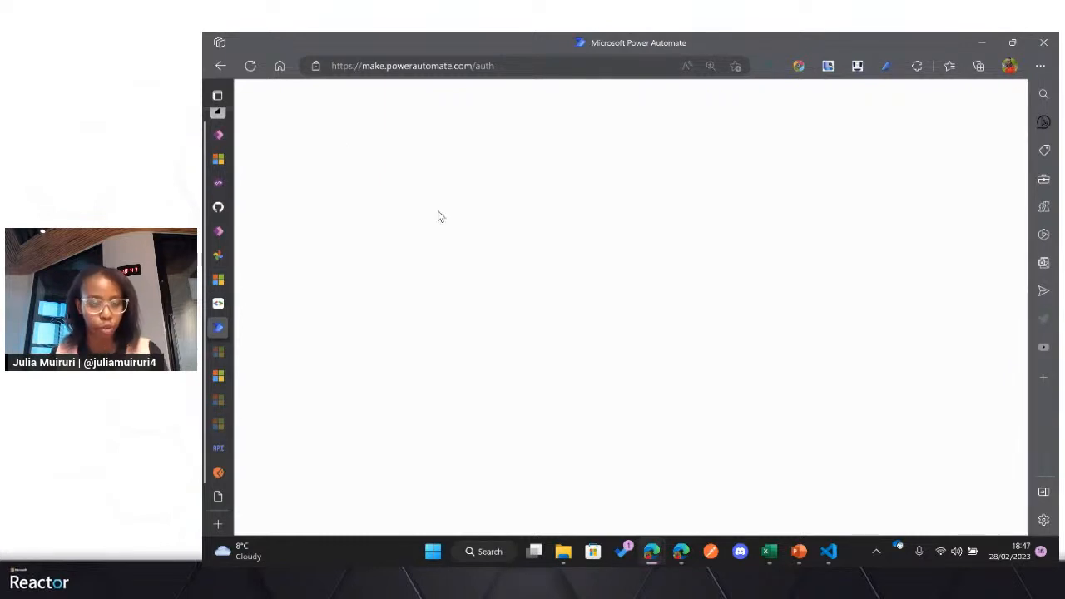
{"action": "mouse_move", "coordinate": [218, 232]}
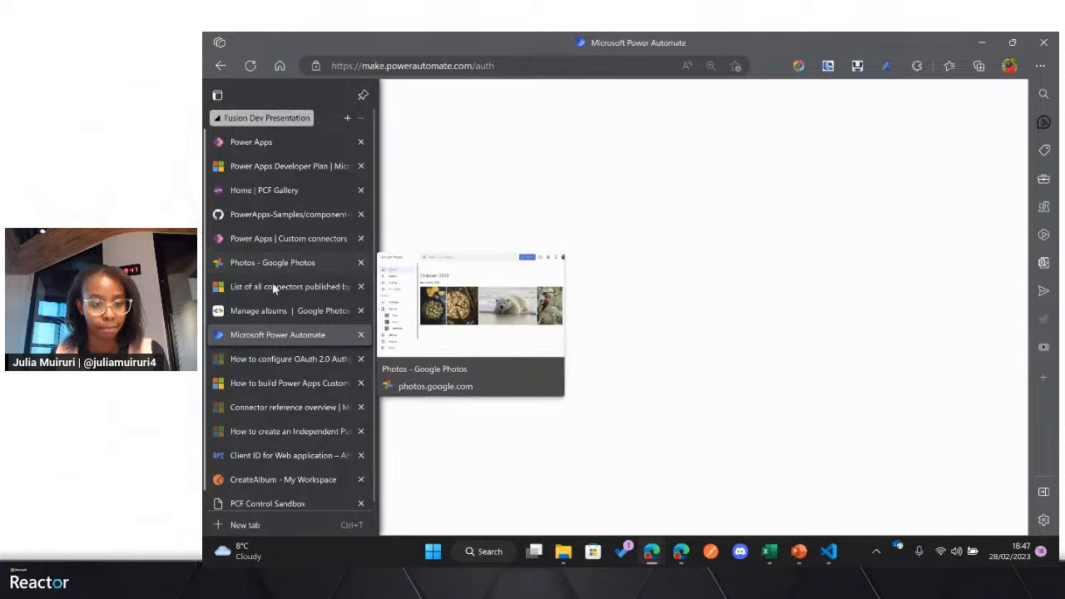
{"action": "left_click", "coordinate": [257, 474]}
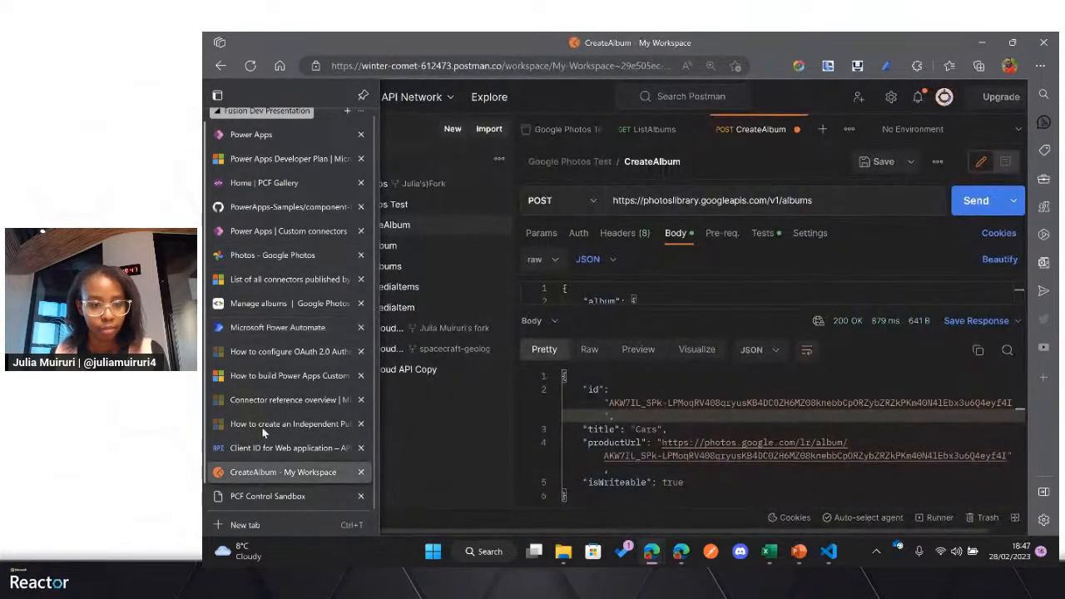
{"action": "left_click", "coordinate": [277, 329]}
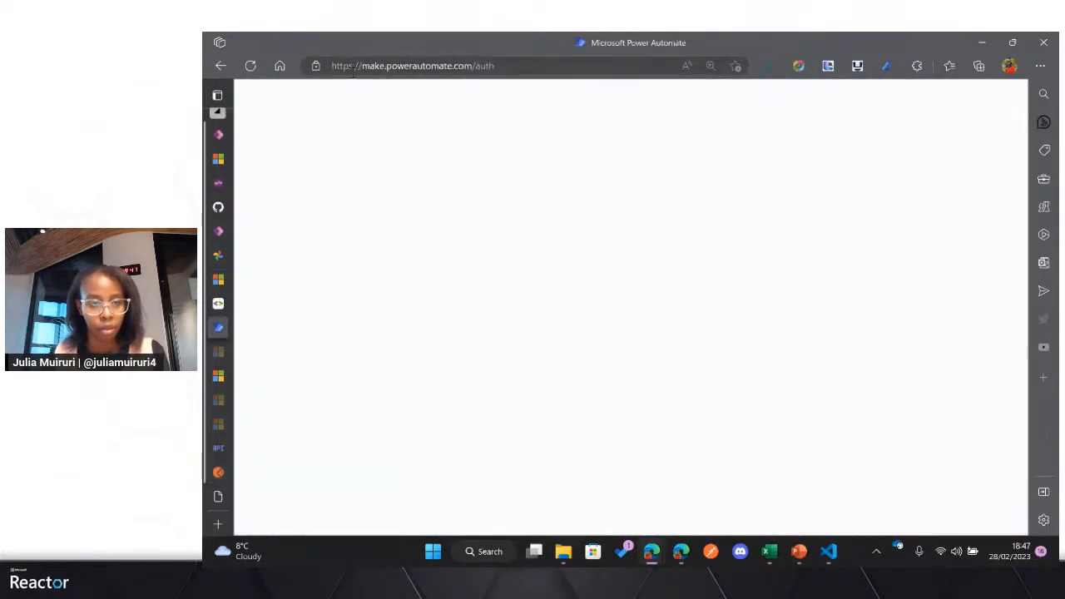
Step: Load make.powerautomate.com without the auth path and accept the optional cookies
{"action": "left_click", "coordinate": [505, 63]}
{"action": "double_click", "coordinate": [504, 62]}
{"action": "key", "text": "BackSpace"}
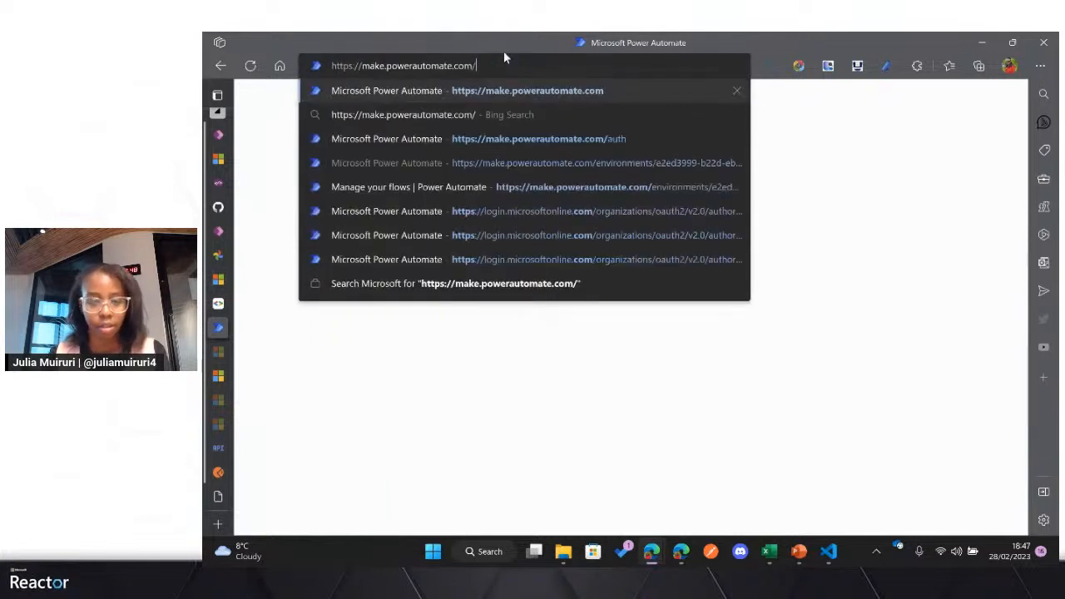
{"action": "key", "text": "Return"}
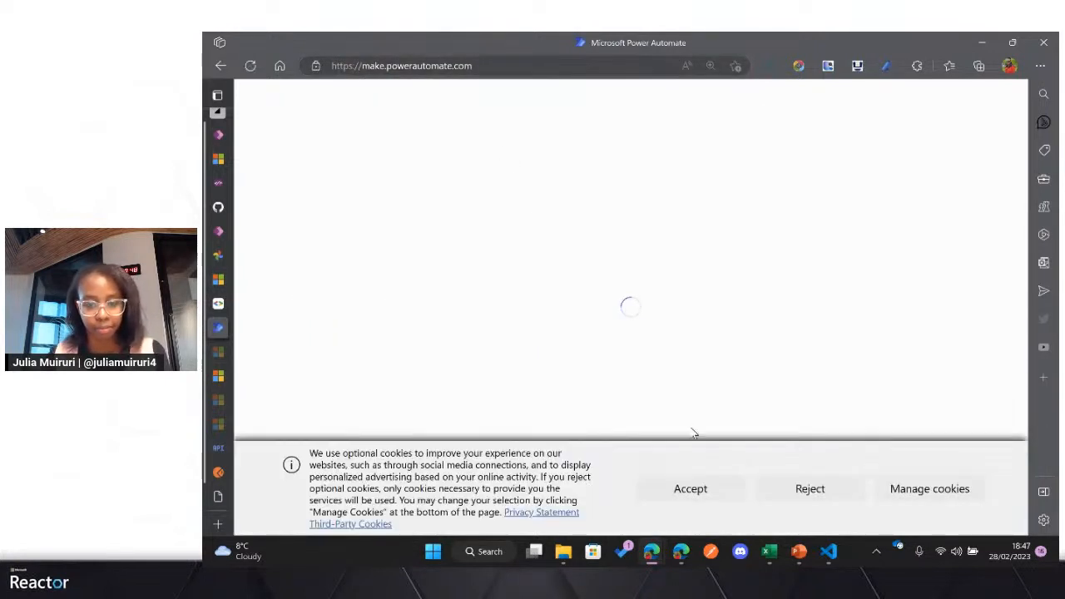
{"action": "left_click", "coordinate": [714, 492]}
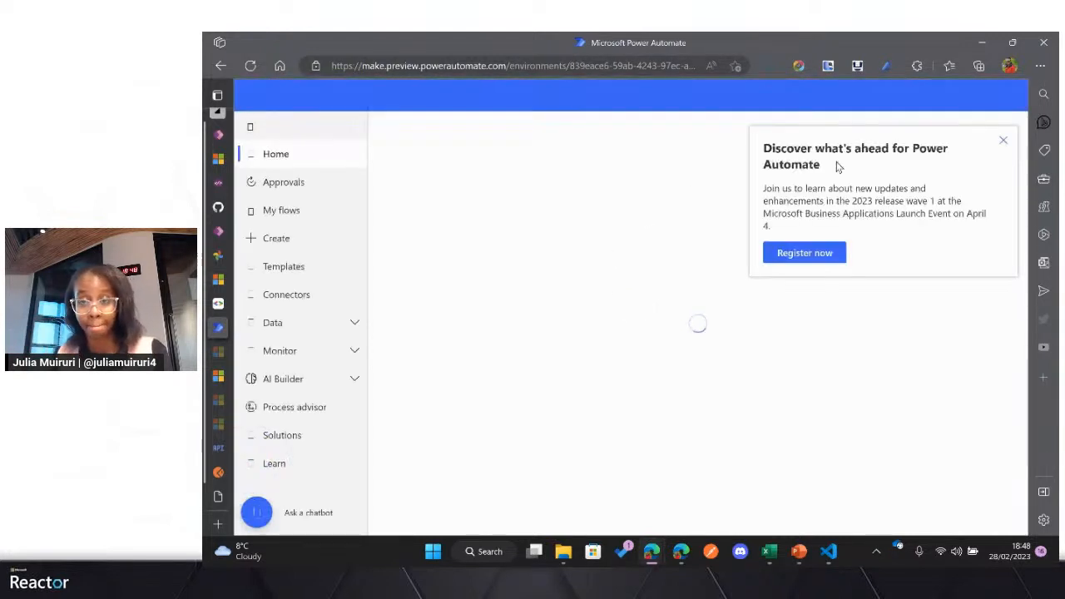
Step: Dismiss the launch event notice, check the signed-in account and close the Power Automate page
{"action": "left_click", "coordinate": [1002, 141]}
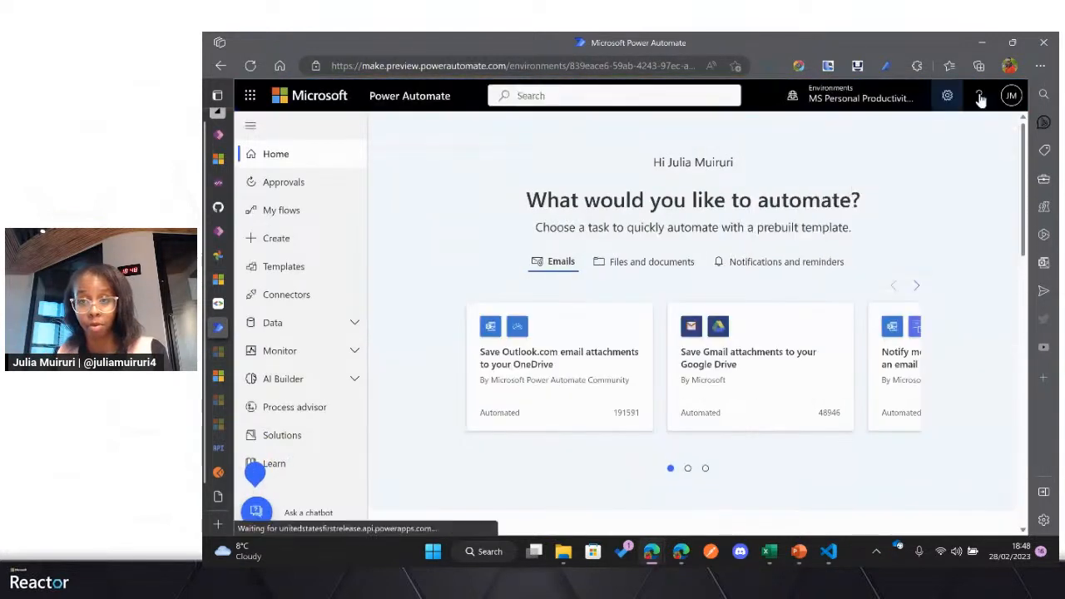
{"action": "left_click", "coordinate": [1011, 95]}
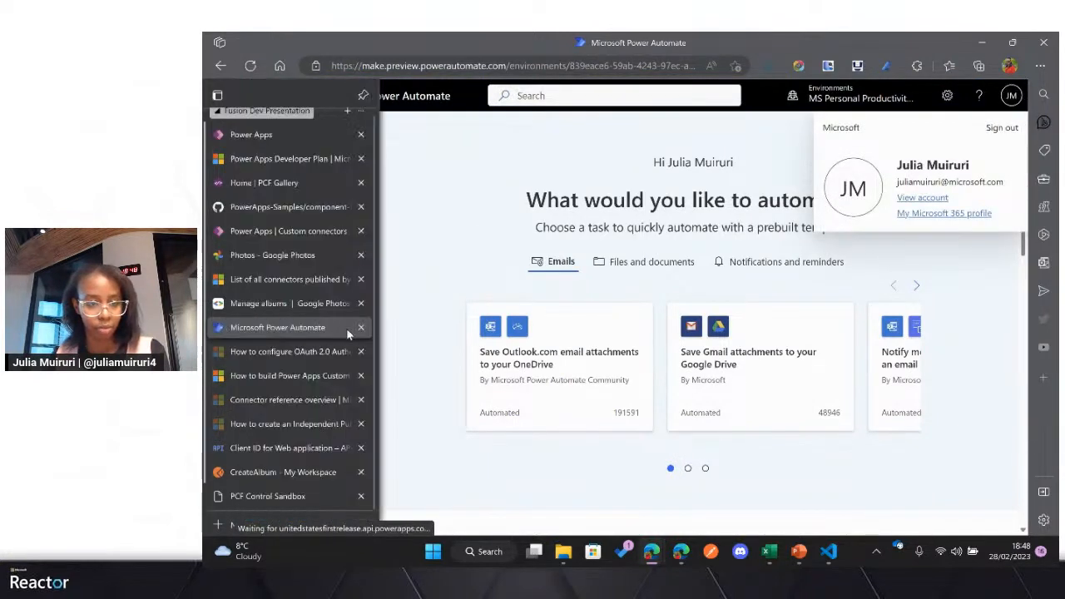
{"action": "left_click", "coordinate": [360, 327]}
{"action": "left_click", "coordinate": [289, 145]}
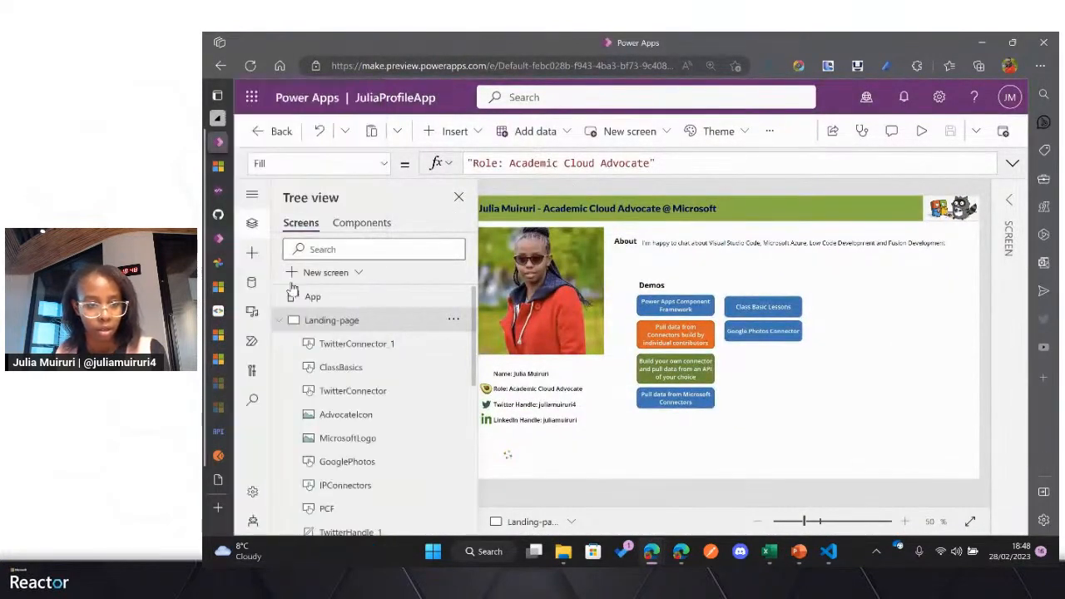
{"action": "left_click", "coordinate": [254, 340]}
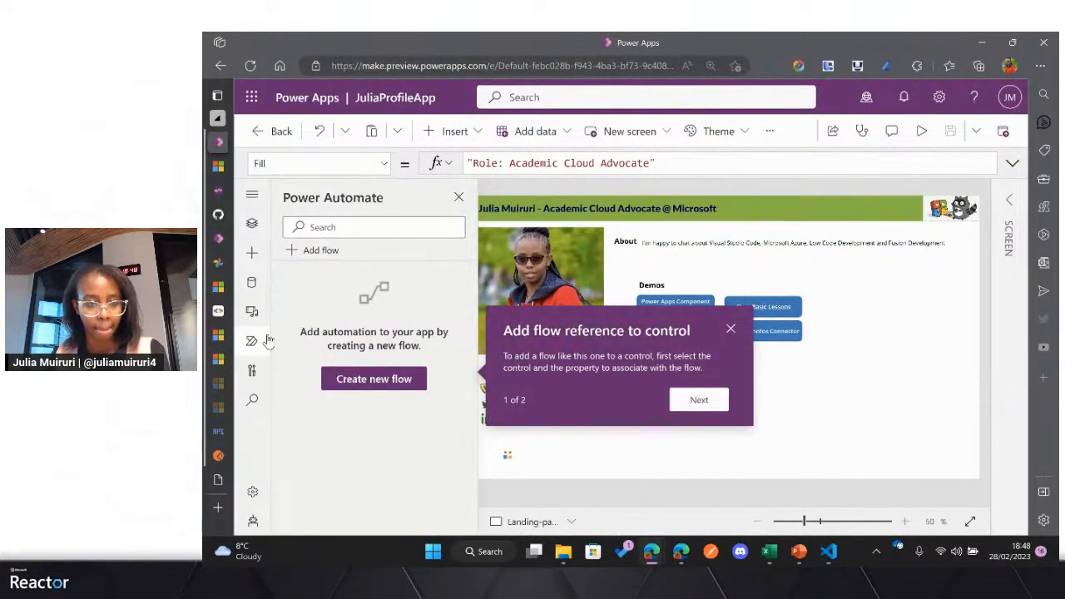
{"action": "left_click", "coordinate": [376, 384]}
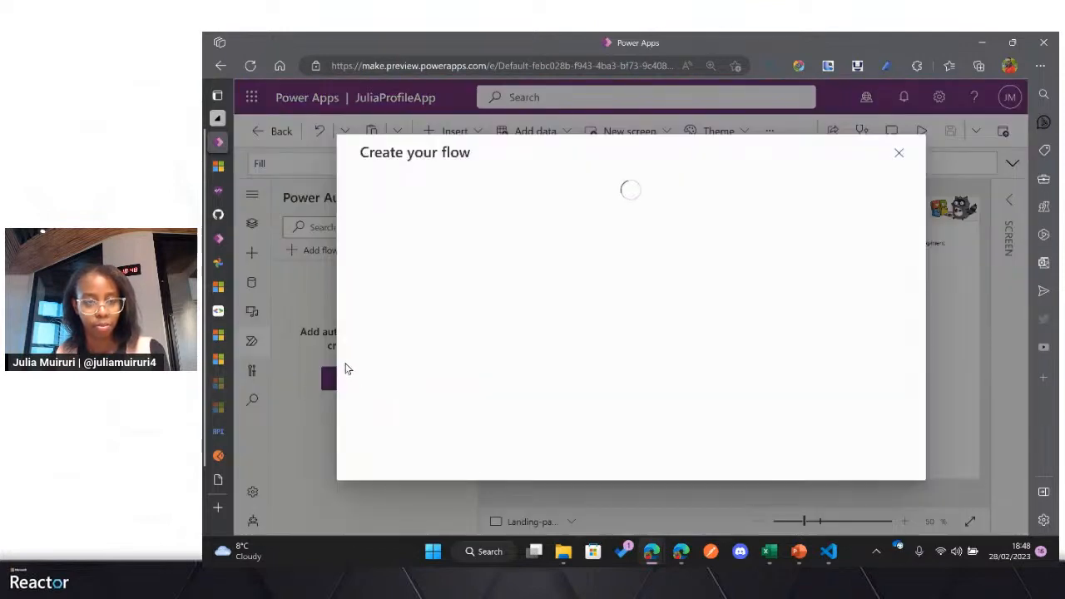
{"action": "left_click", "coordinate": [898, 153]}
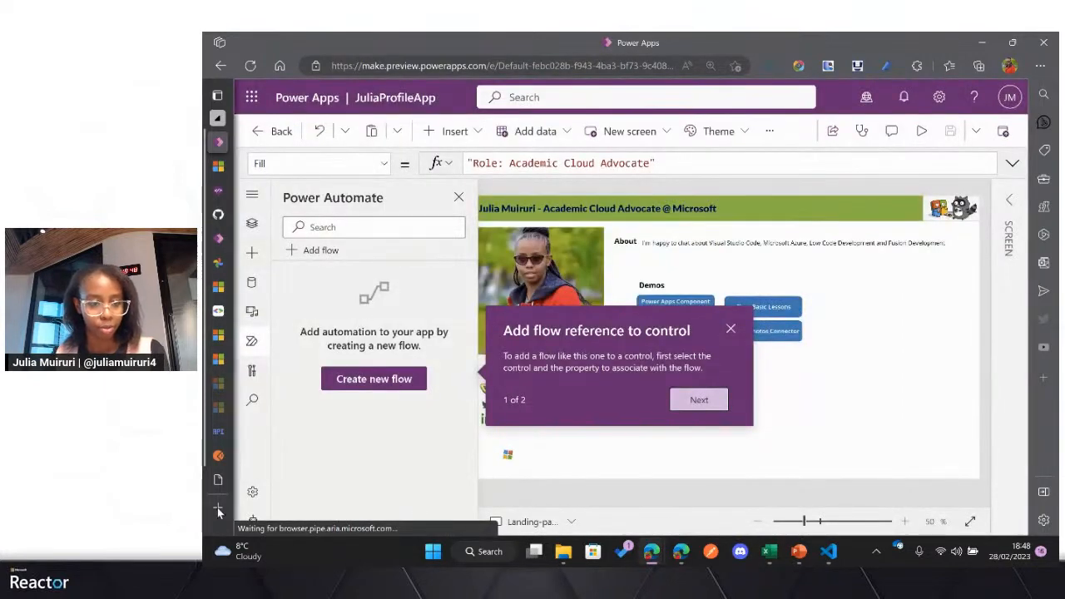
Step: Search the web for power automate in a new browser tab, open the Power Automate site and sign in
{"action": "left_click", "coordinate": [218, 510]}
{"action": "type", "text": "power"}
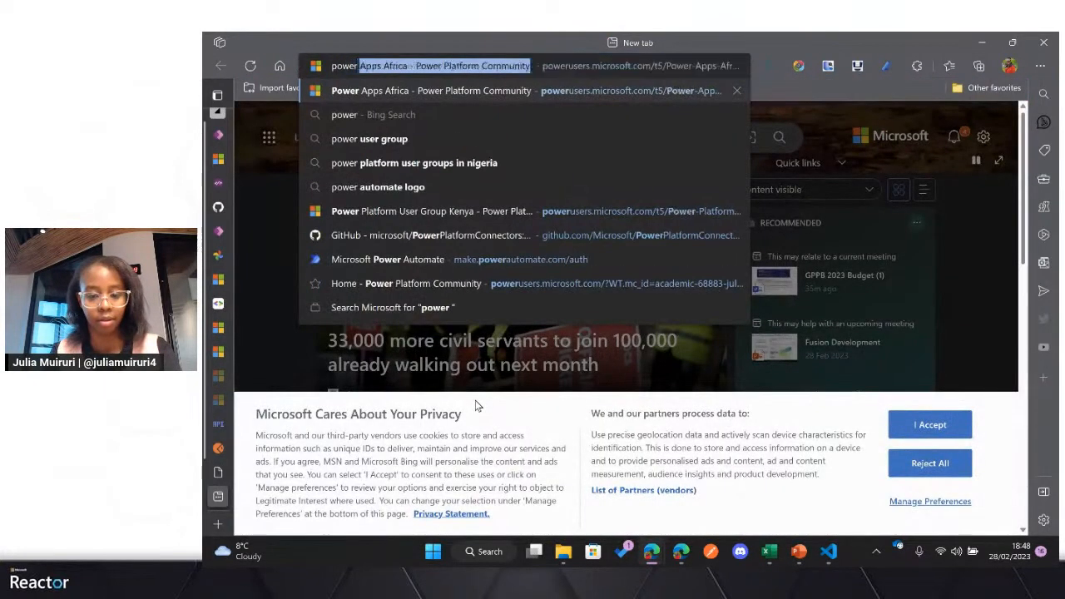
{"action": "type", "text": " automate"}
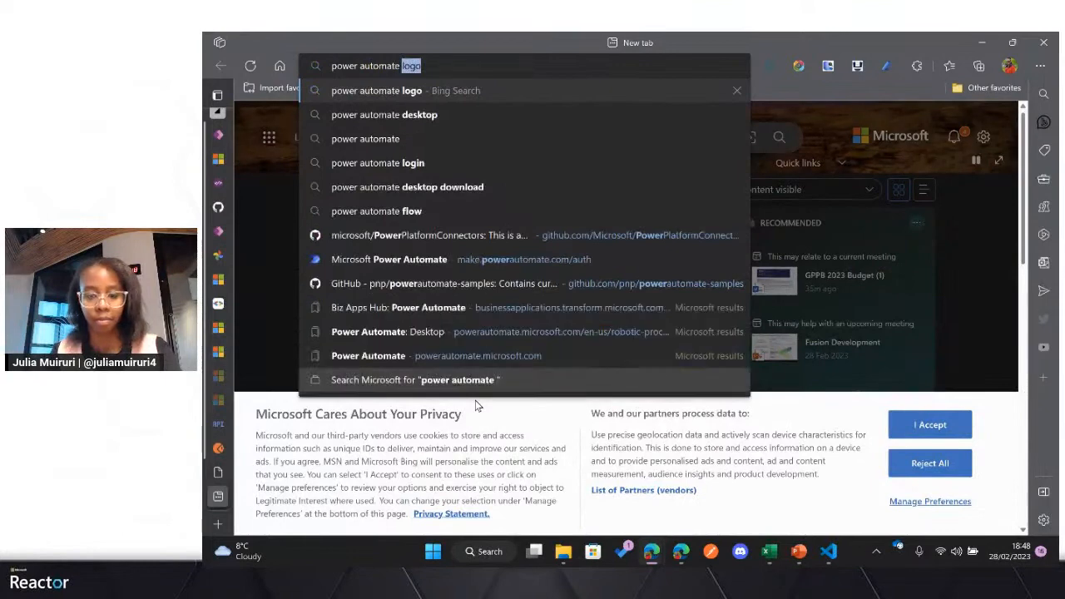
{"action": "key", "text": "BackSpace"}
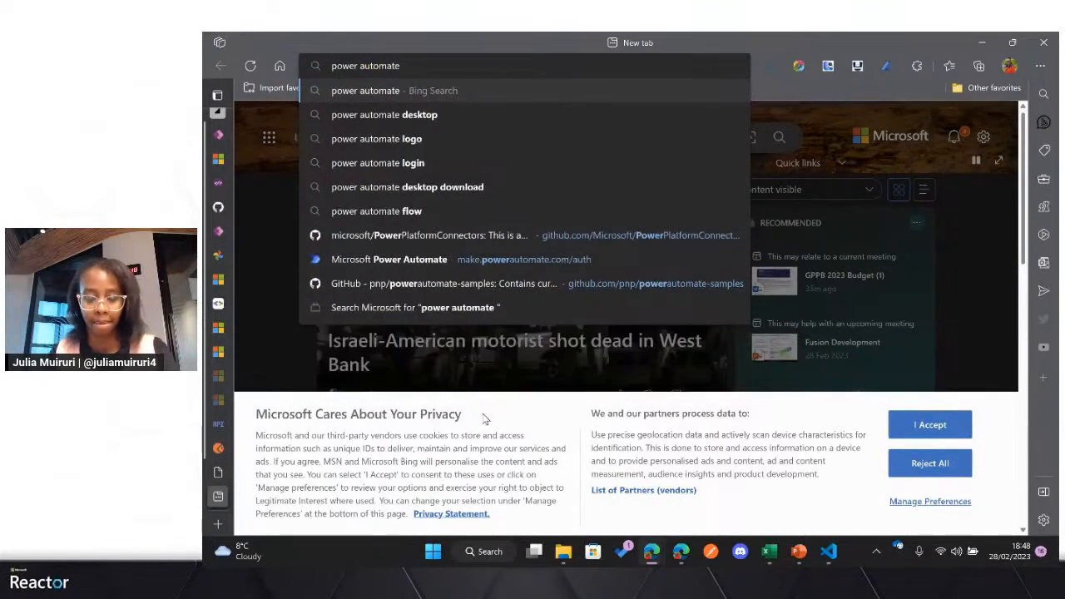
{"action": "key", "text": "Return"}
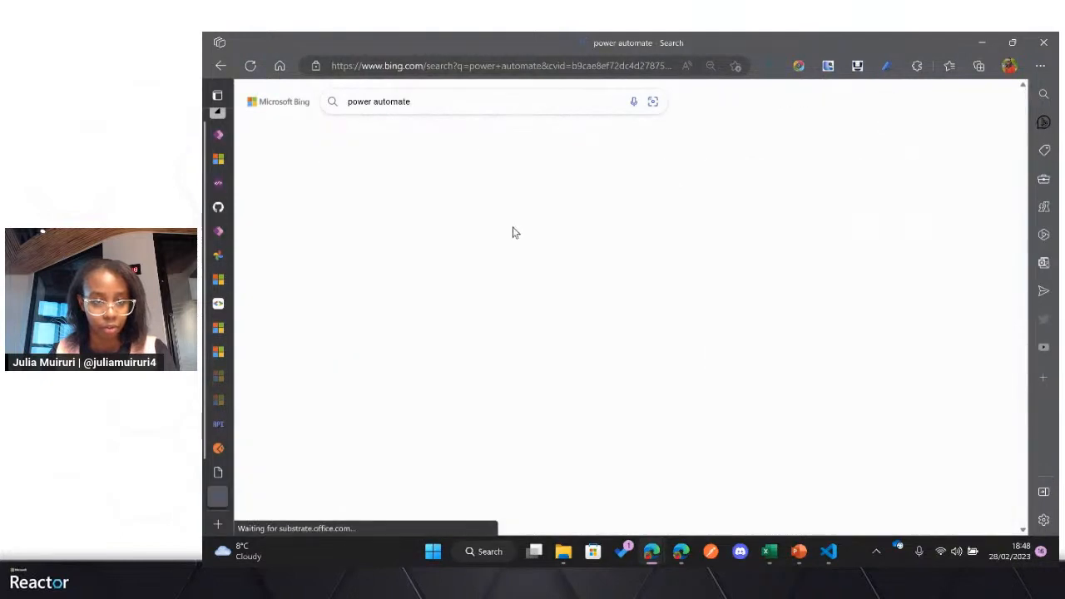
{"action": "left_click", "coordinate": [420, 228]}
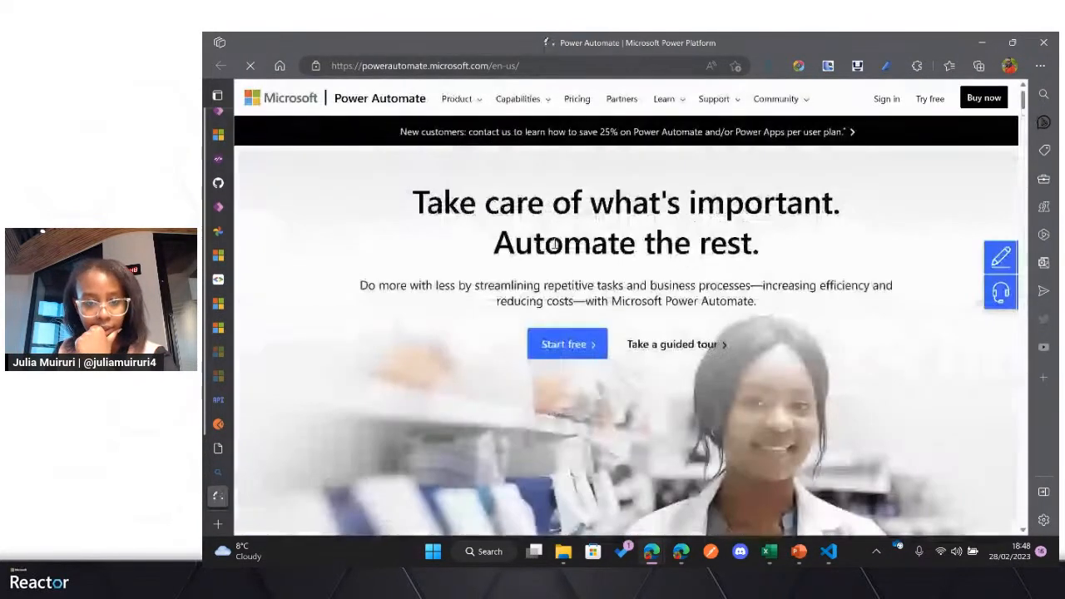
{"action": "left_click", "coordinate": [887, 100]}
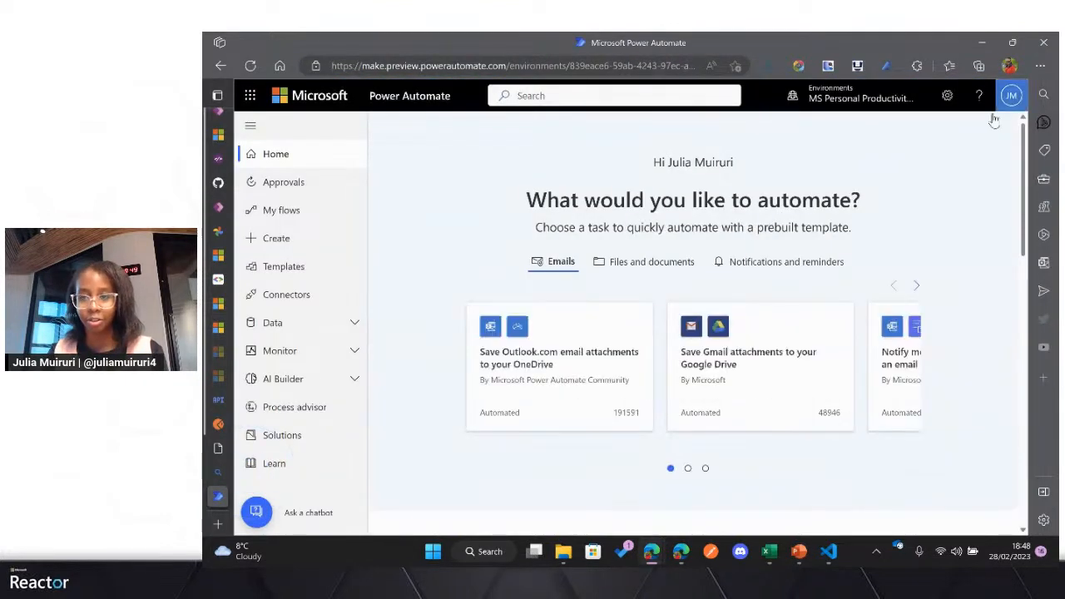
Step: Sign the current Microsoft work account out of Power Automate
{"action": "left_click", "coordinate": [1007, 98]}
{"action": "left_click", "coordinate": [1002, 129]}
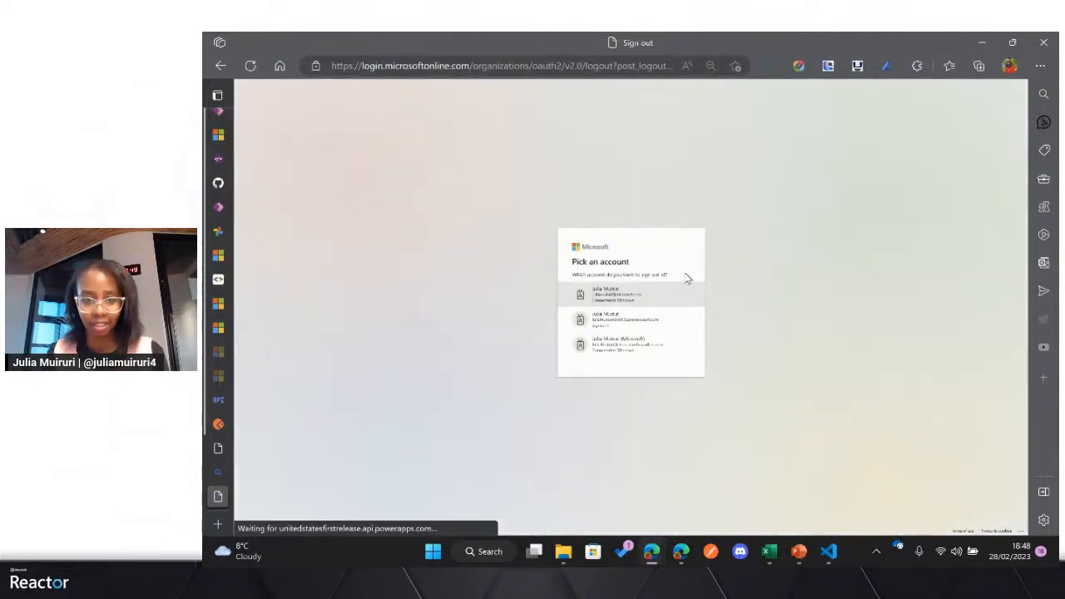
{"action": "left_click", "coordinate": [644, 296]}
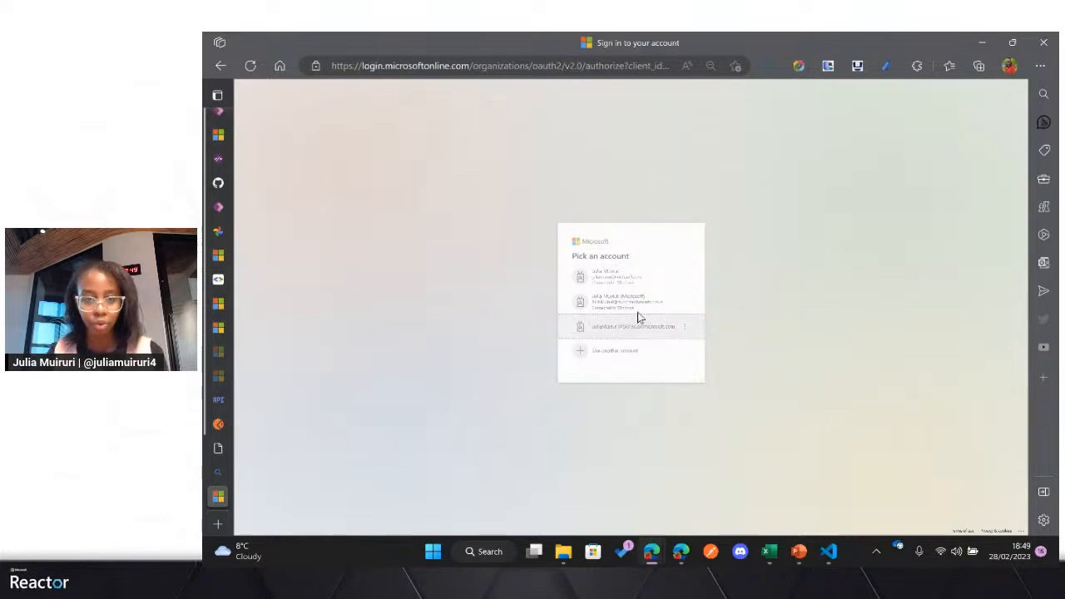
Step: Sign in to Power Automate with the onmicrosoft.com account, filling in its saved account password
{"action": "left_click", "coordinate": [638, 325]}
{"action": "left_click", "coordinate": [638, 306]}
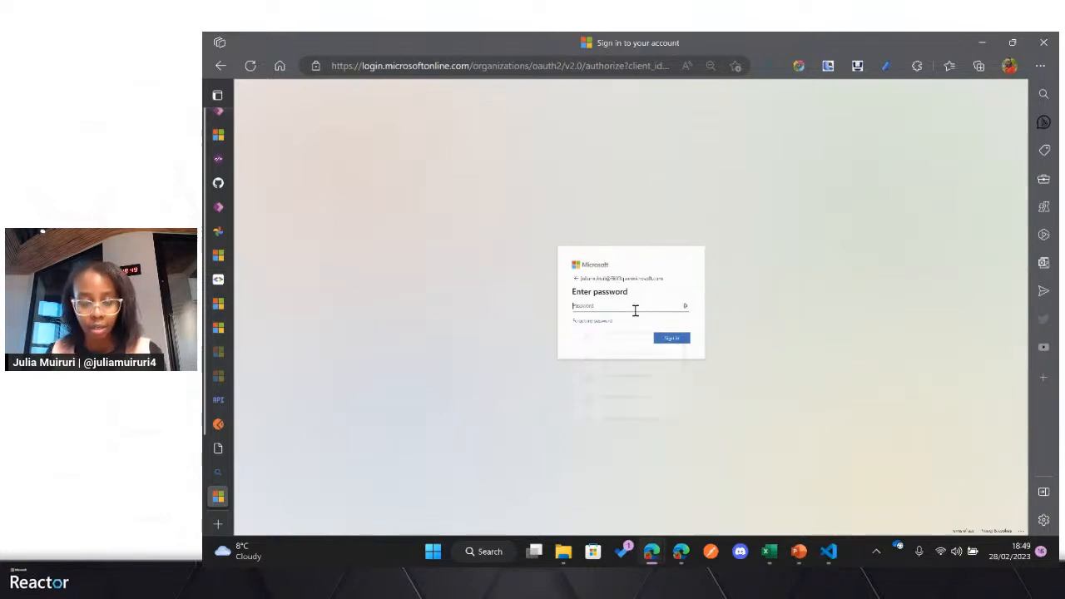
{"action": "left_click", "coordinate": [625, 343]}
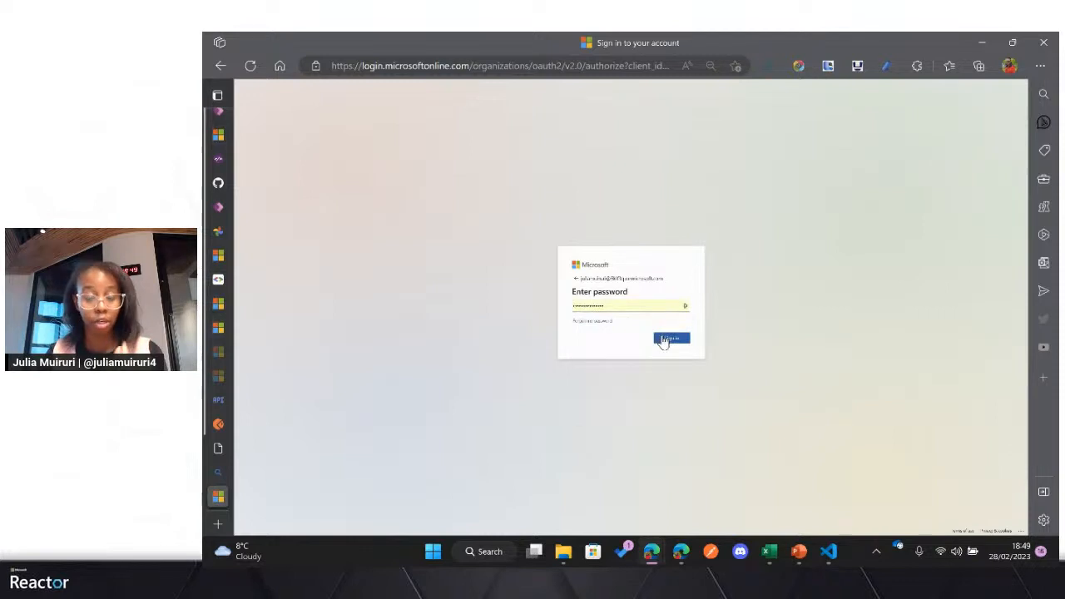
{"action": "left_click", "coordinate": [670, 339]}
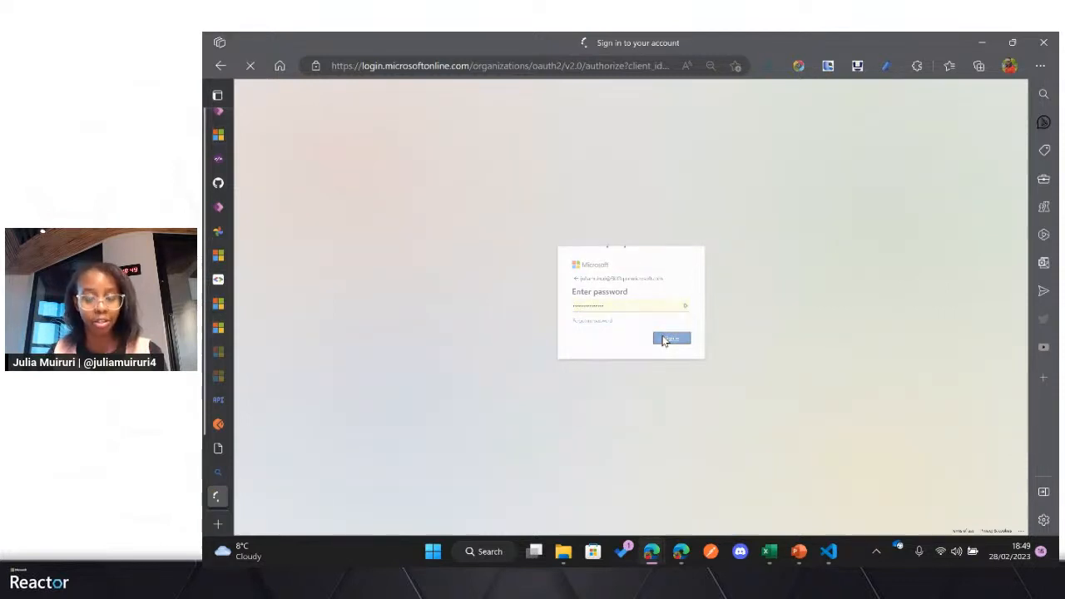
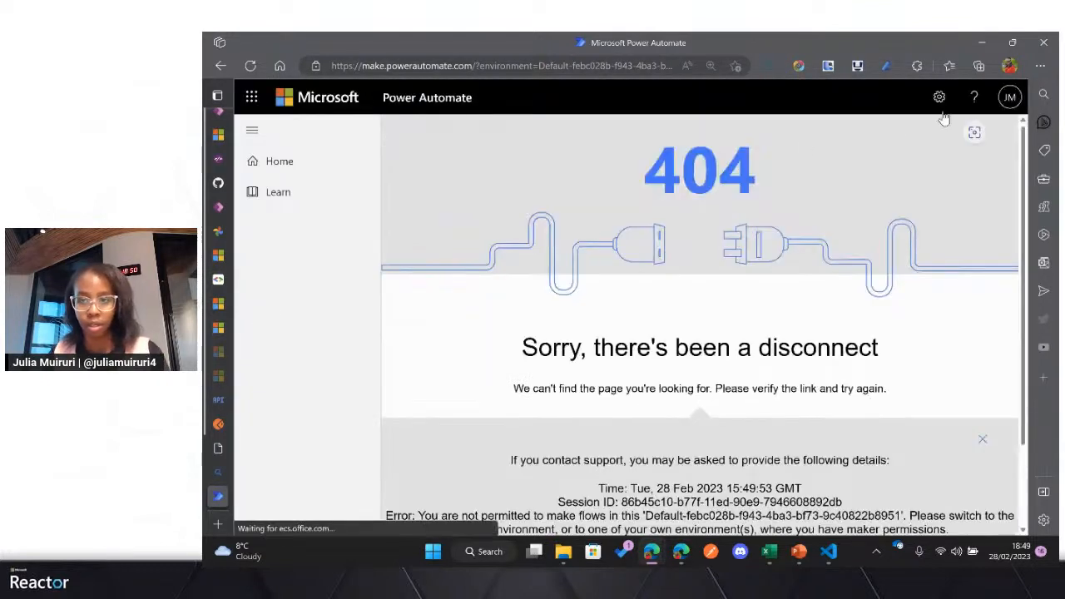
Step: Check which account is signed in to Power Automate and close that page
{"action": "left_click", "coordinate": [1010, 97]}
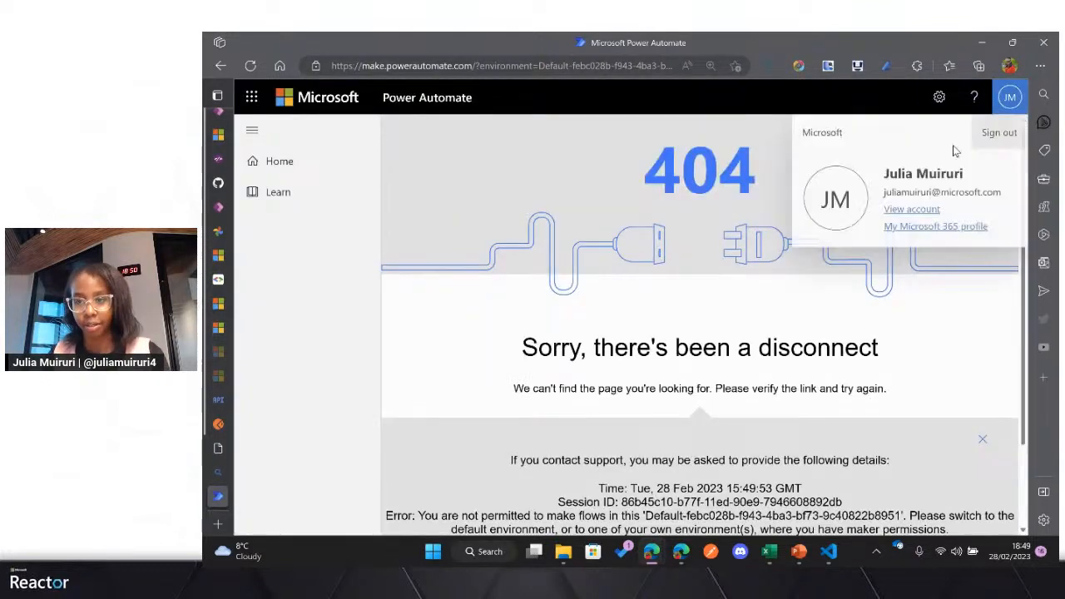
{"action": "mouse_move", "coordinate": [250, 466]}
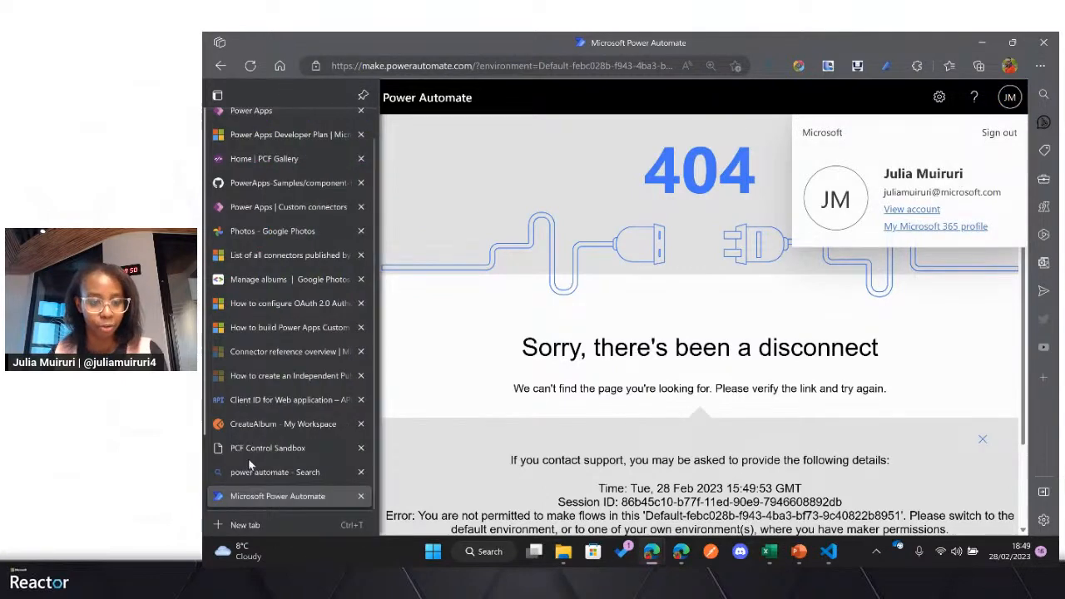
{"action": "left_click", "coordinate": [362, 497]}
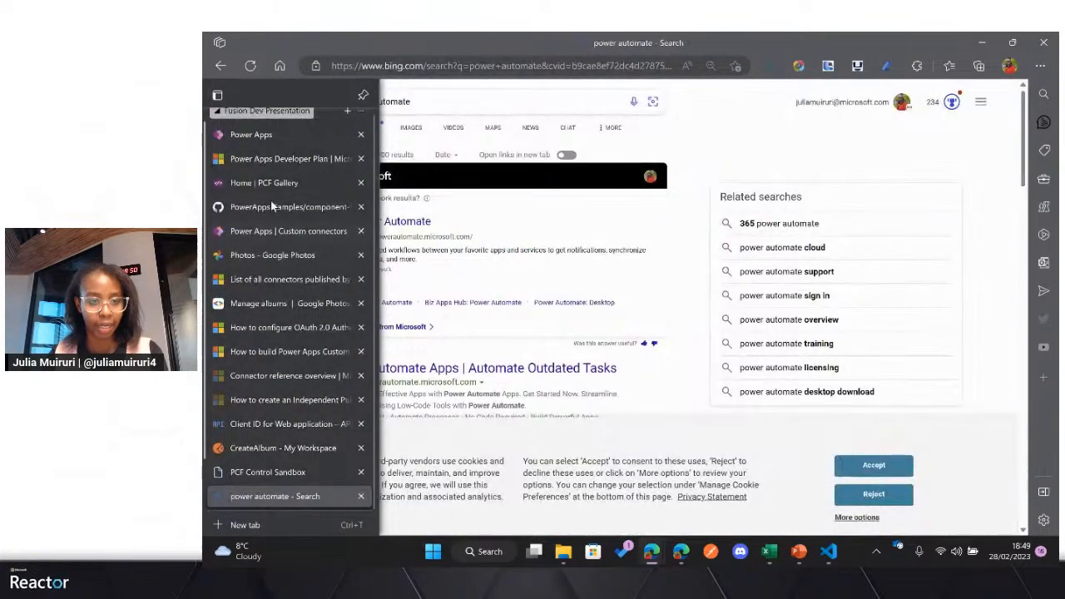
{"action": "left_click", "coordinate": [275, 135]}
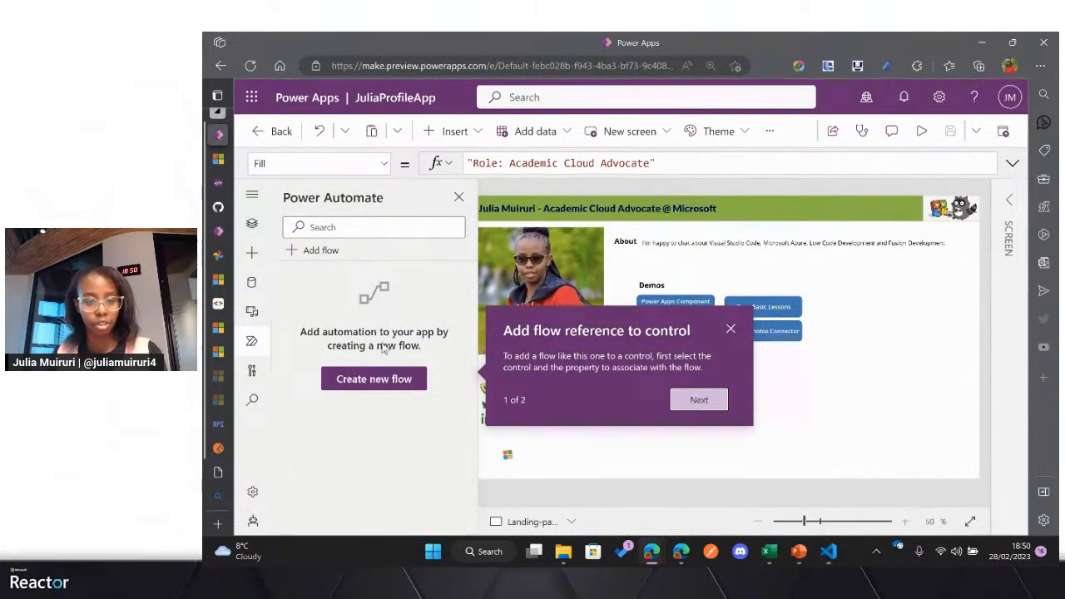
{"action": "left_click", "coordinate": [374, 381]}
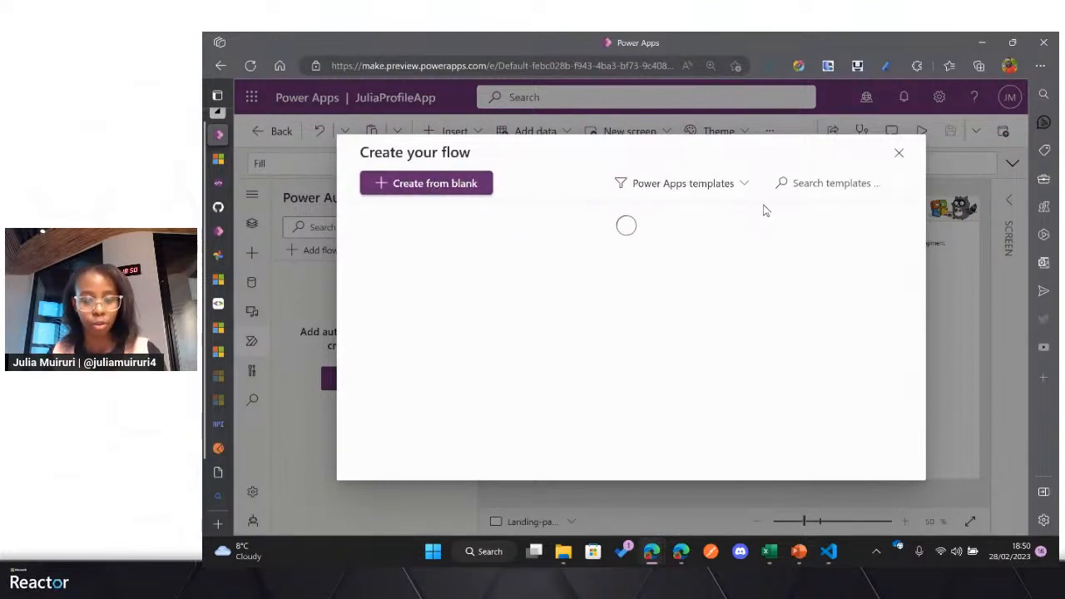
{"action": "left_click", "coordinate": [460, 199]}
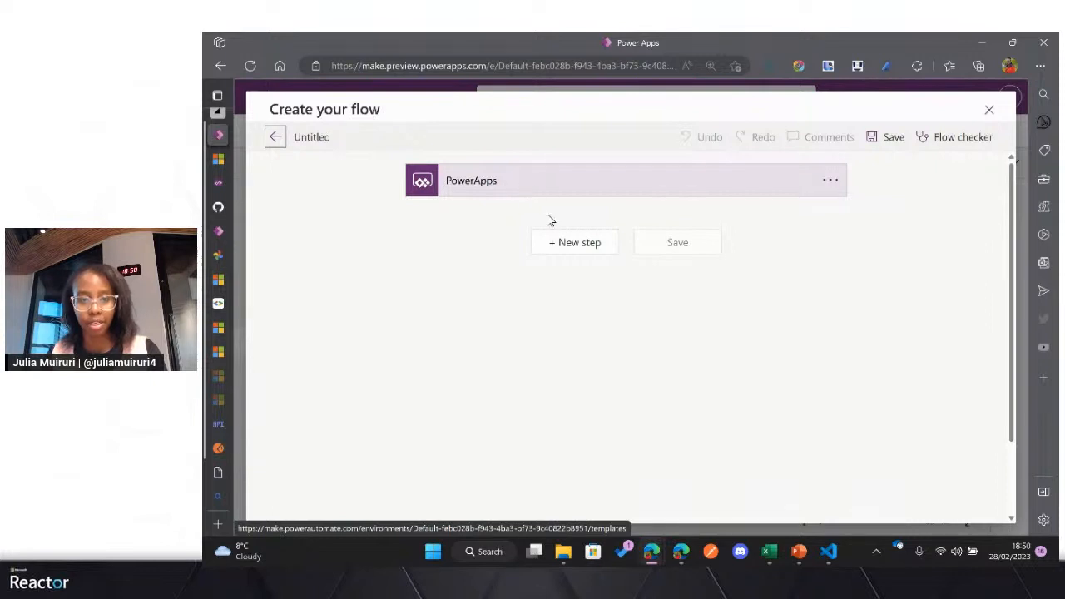
{"action": "left_click", "coordinate": [584, 250]}
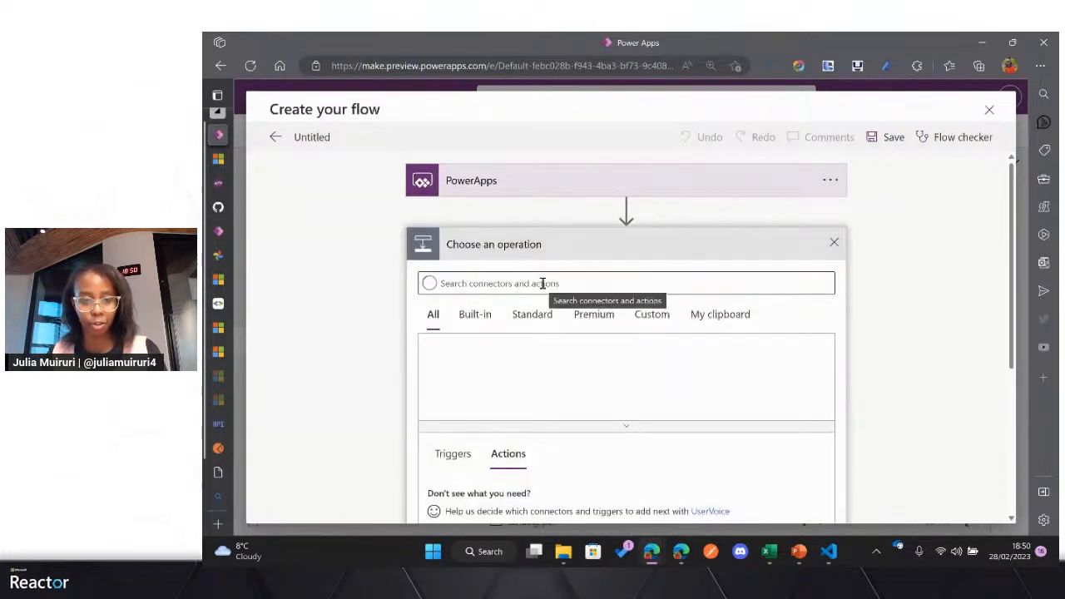
{"action": "left_click", "coordinate": [990, 109]}
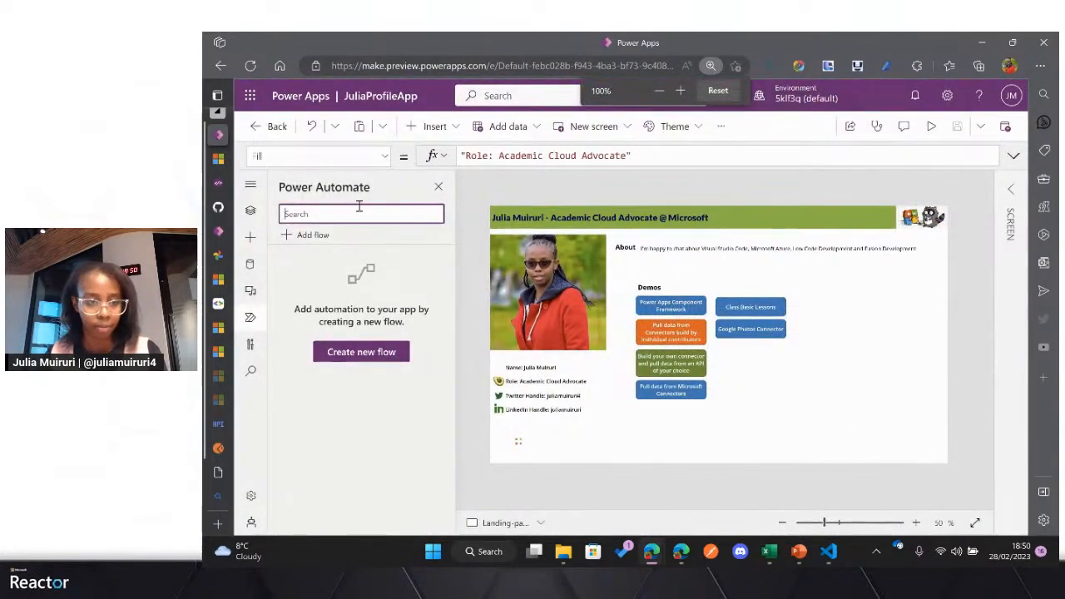
Step: Check the GCDemo connector's environment and switch the Power Apps studio page to that same personal developer environment
{"action": "mouse_move", "coordinate": [218, 250]}
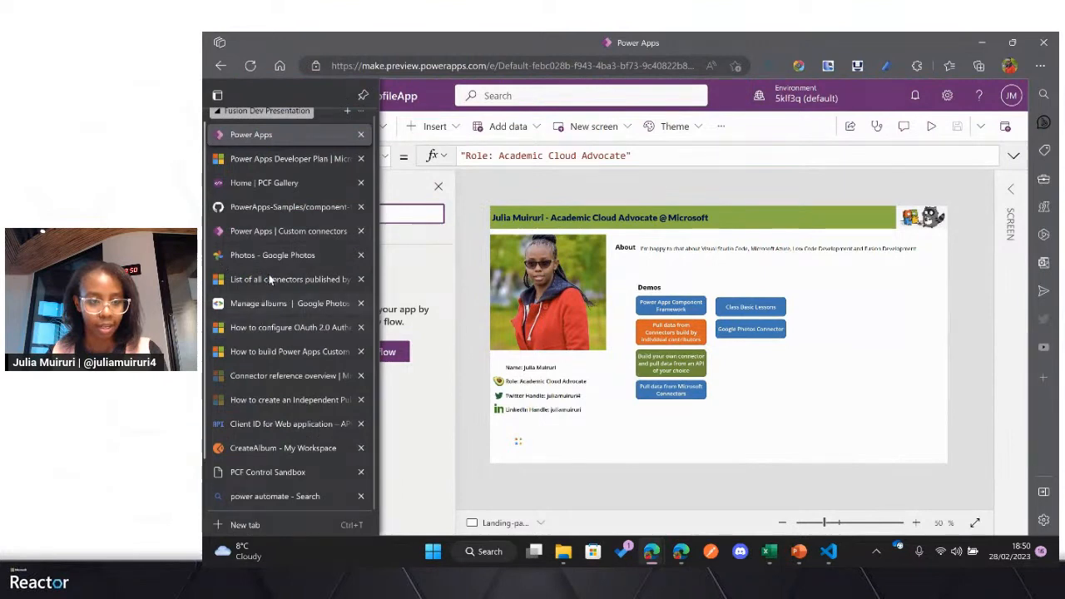
{"action": "left_click", "coordinate": [289, 231]}
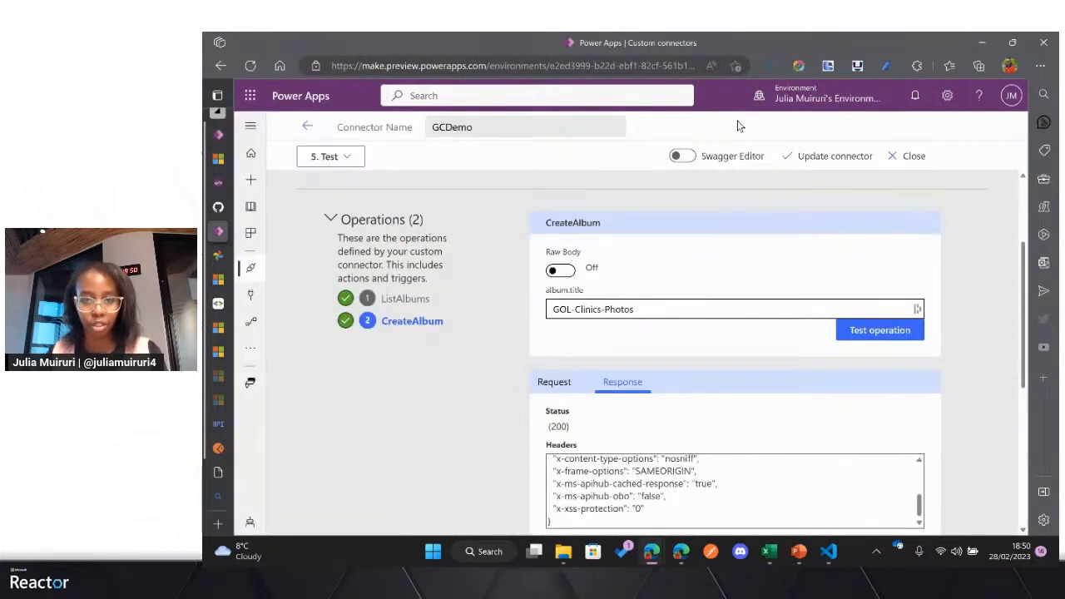
{"action": "key", "text": "ctrl+plus"}
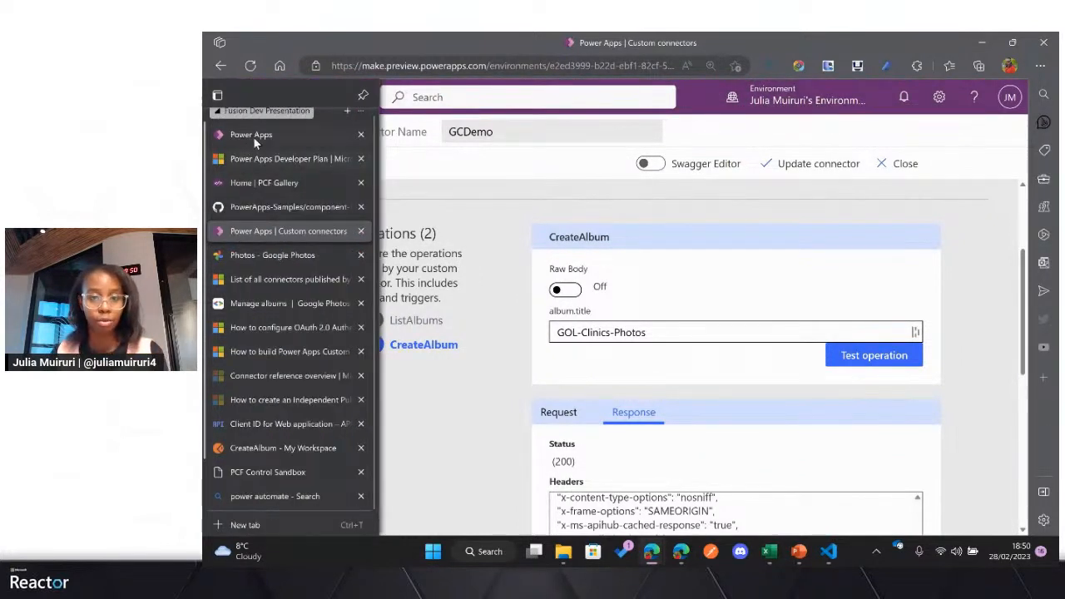
{"action": "left_click", "coordinate": [253, 137]}
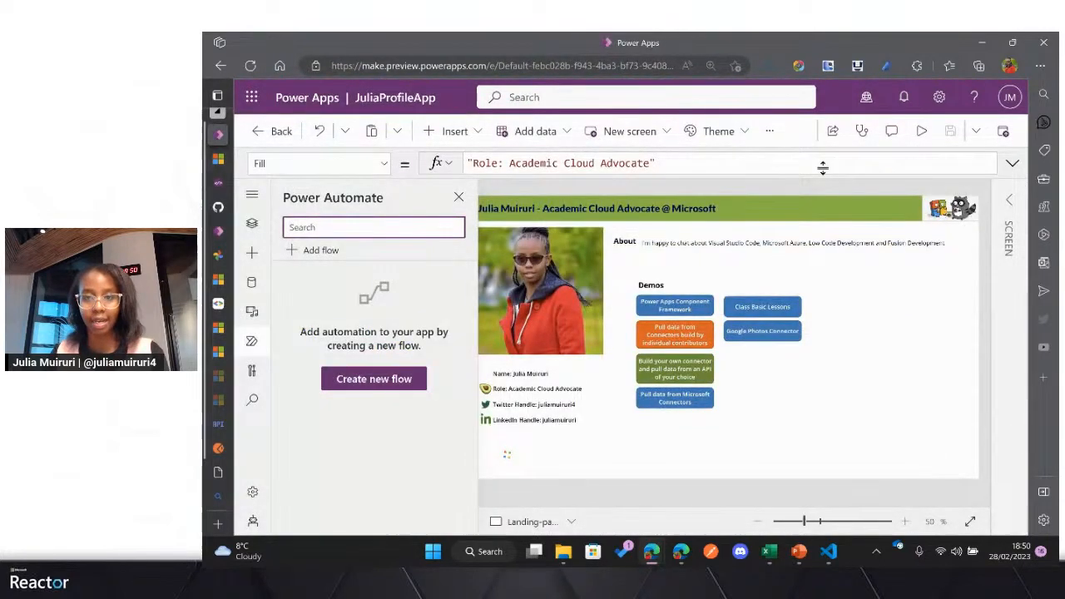
{"action": "key", "text": "ctrl+minus"}
{"action": "left_click", "coordinate": [809, 104]}
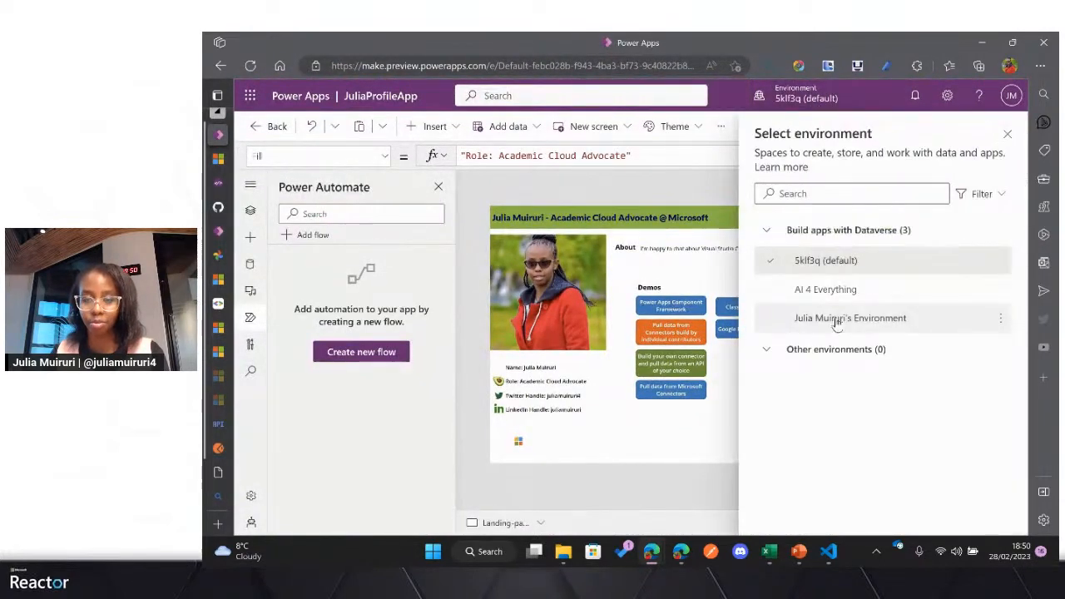
{"action": "left_click", "coordinate": [837, 319]}
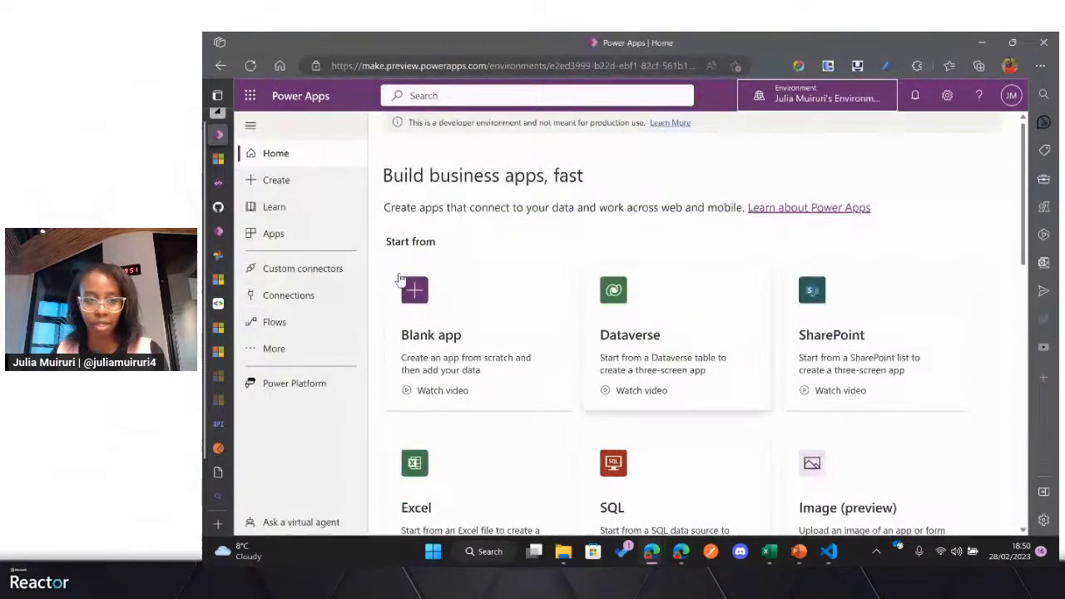
Step: Try to open Power Automate from Power Apps, check its signed-in account and return to Power Apps
{"action": "left_click", "coordinate": [250, 95]}
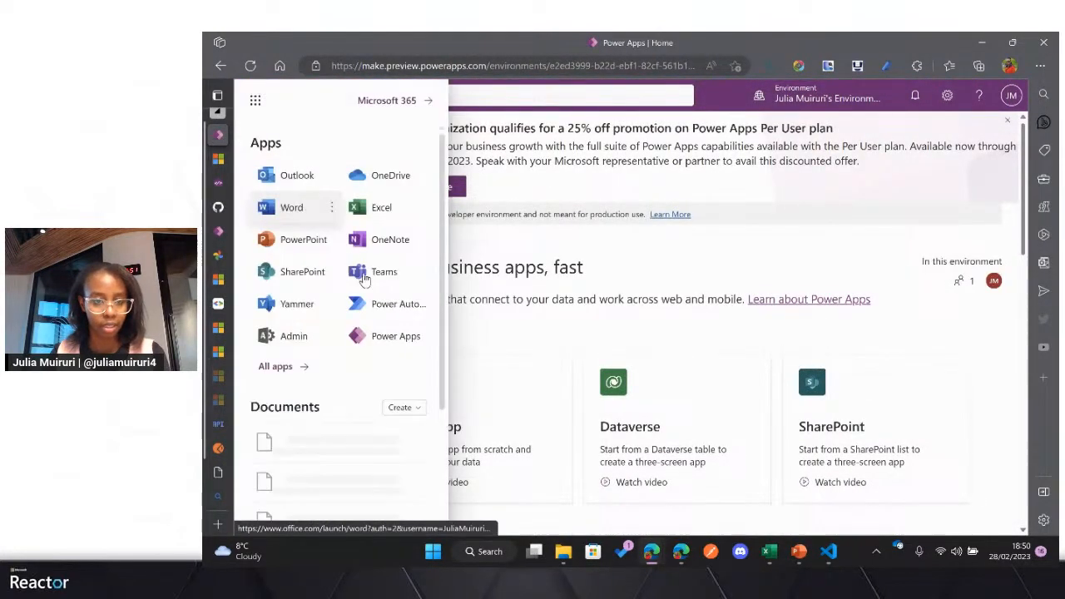
{"action": "left_click", "coordinate": [370, 304]}
{"action": "mouse_move", "coordinate": [231, 185]}
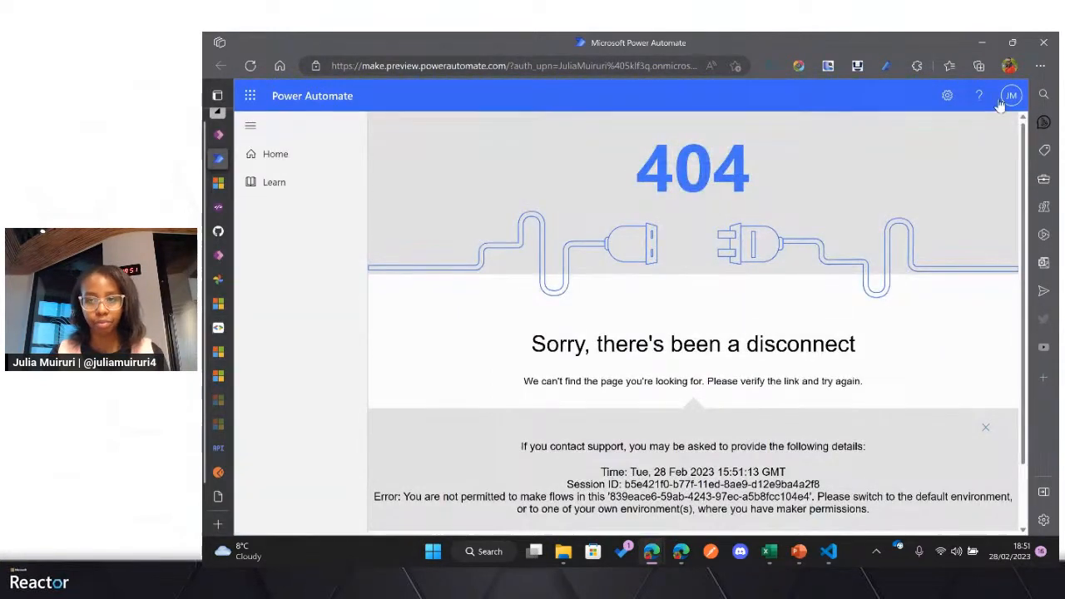
{"action": "left_click", "coordinate": [1010, 96]}
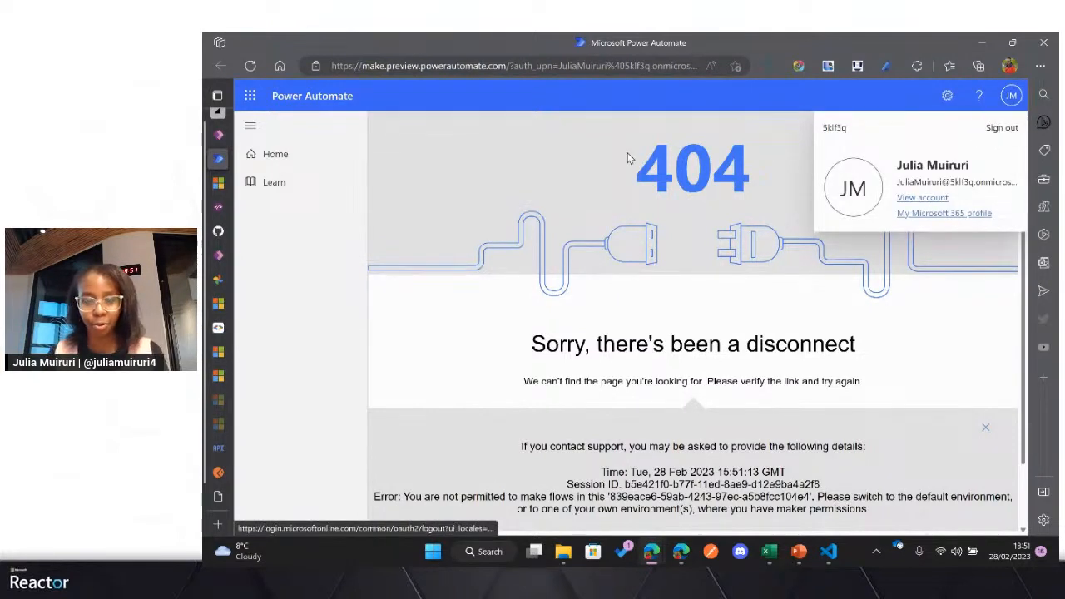
{"action": "left_click", "coordinate": [218, 138]}
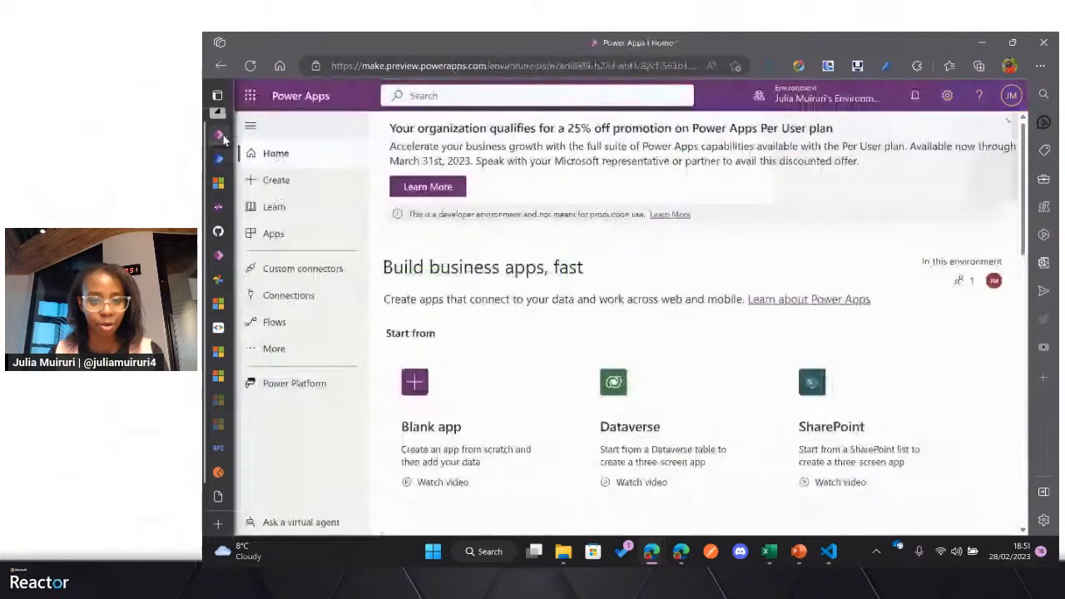
Step: Create an instant cloud flow named Demo in Power Apps with the "Manually trigger a flow" trigger
{"action": "left_click", "coordinate": [288, 320]}
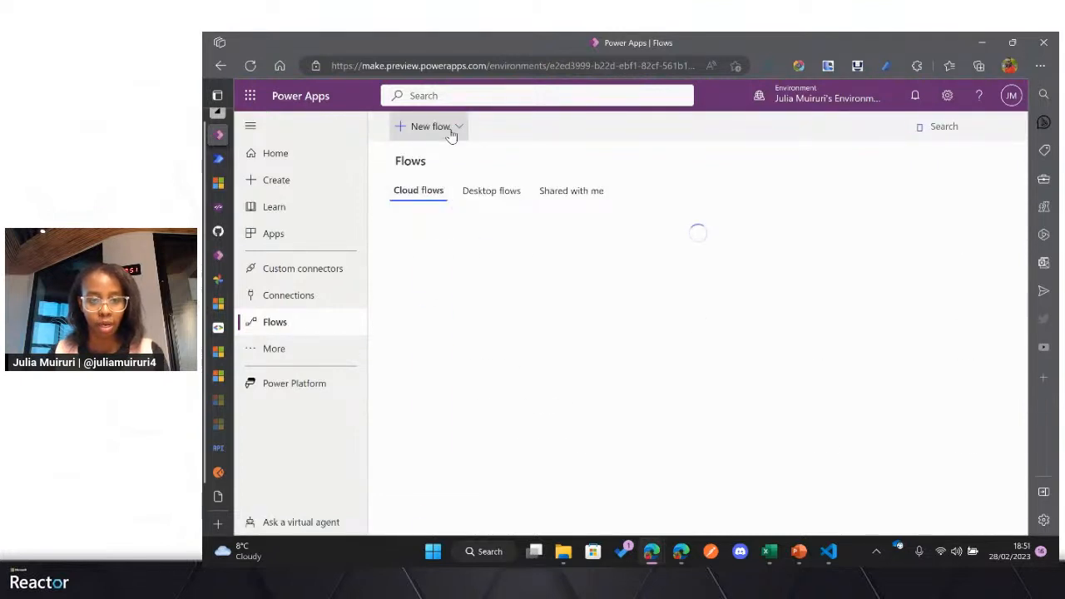
{"action": "left_click", "coordinate": [452, 130]}
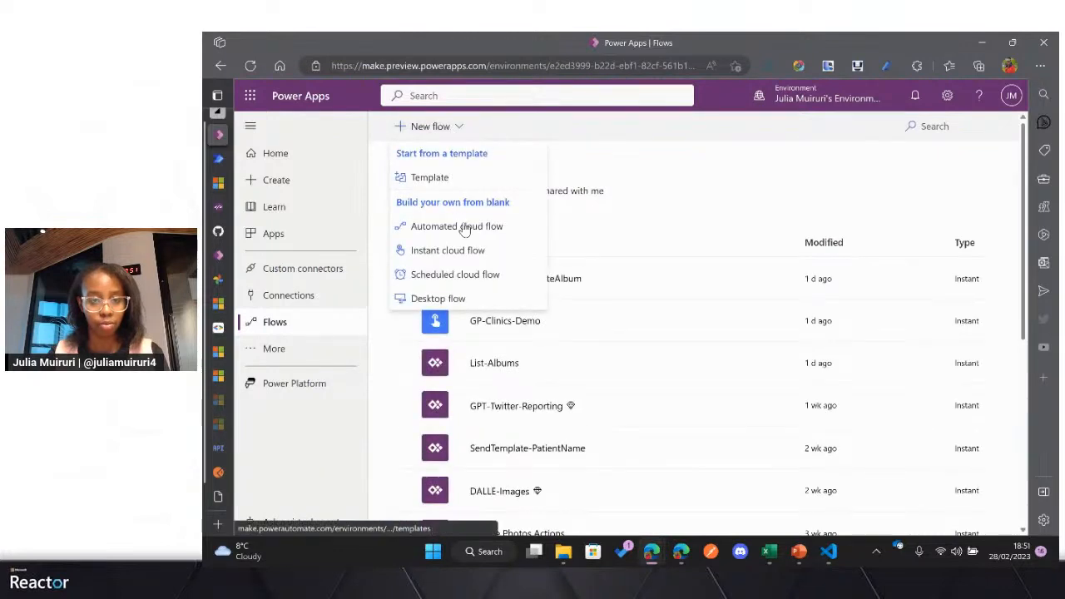
{"action": "left_click", "coordinate": [466, 254]}
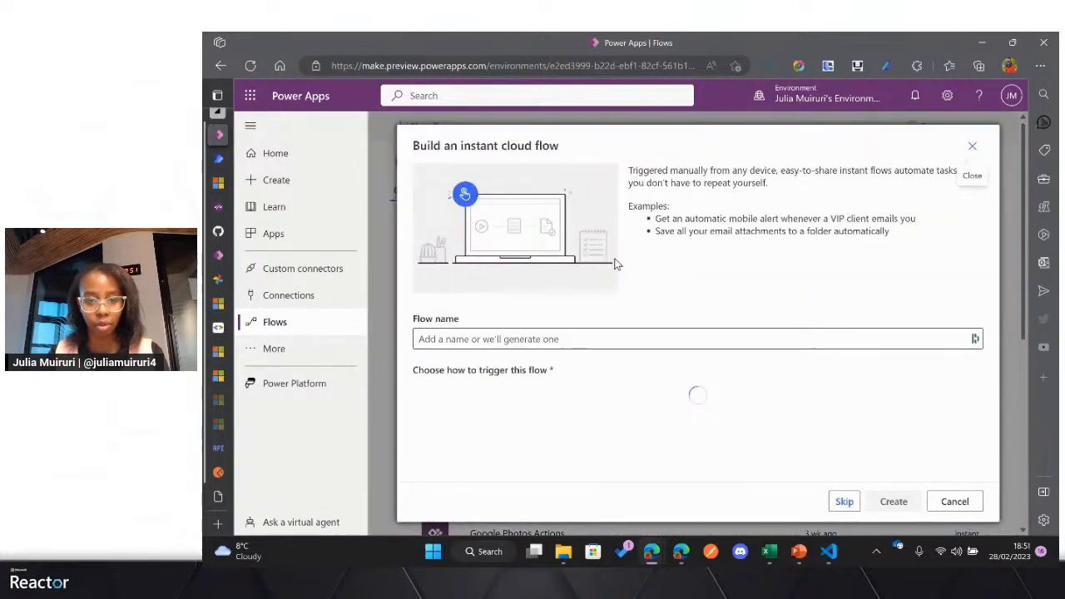
{"action": "left_click", "coordinate": [552, 341]}
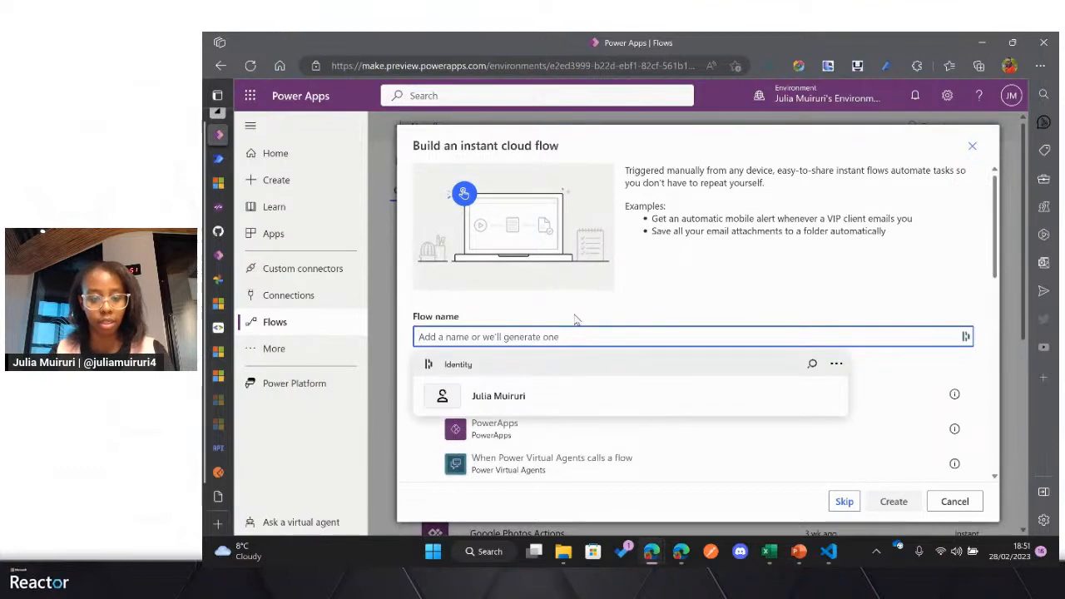
{"action": "type", "text": "Demo"}
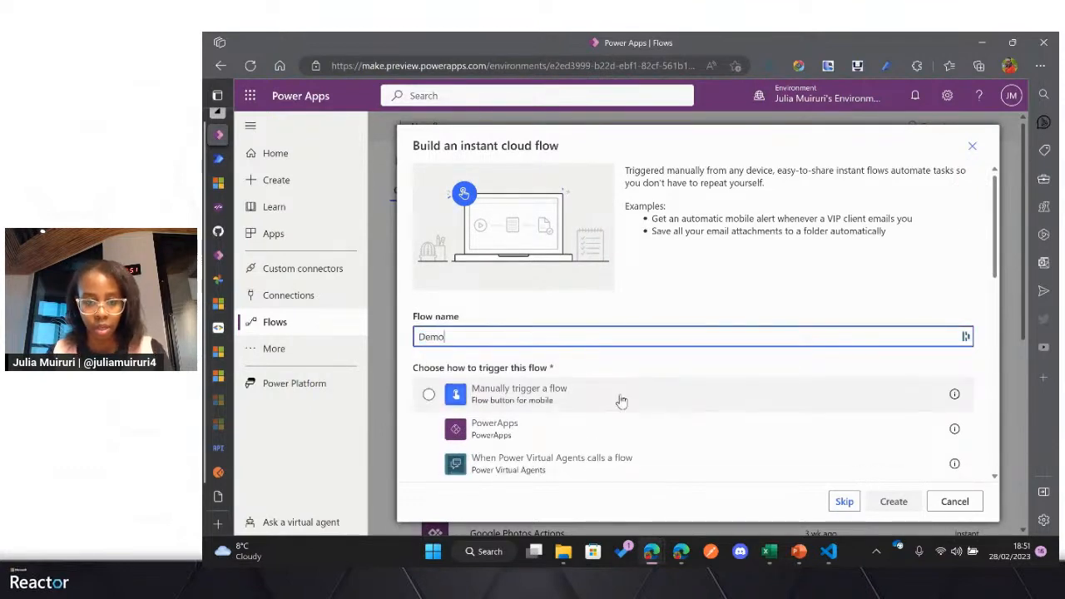
{"action": "left_click", "coordinate": [430, 395]}
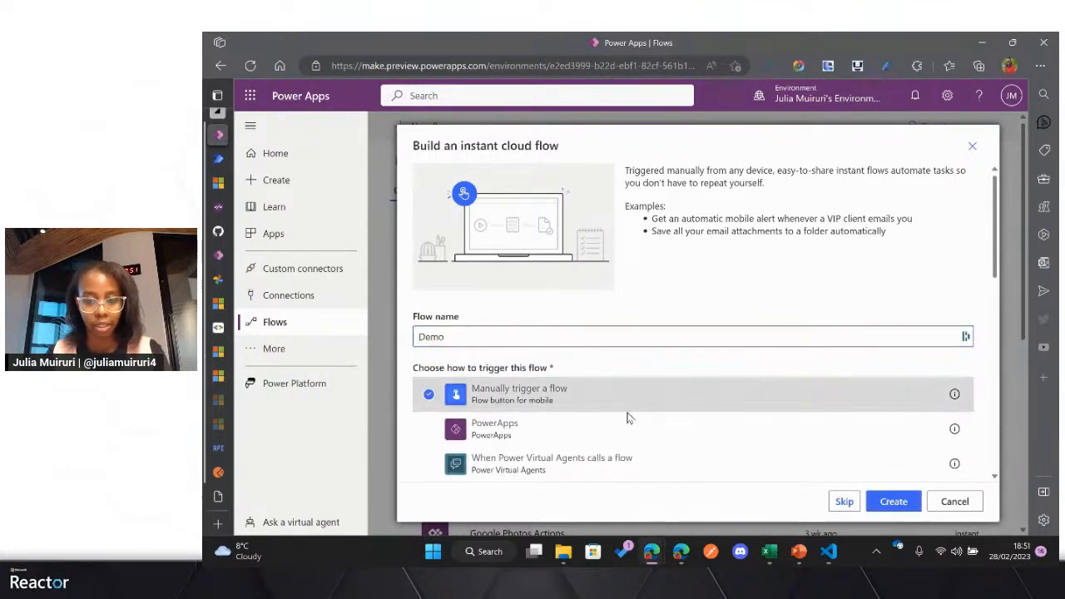
{"action": "left_click", "coordinate": [893, 501]}
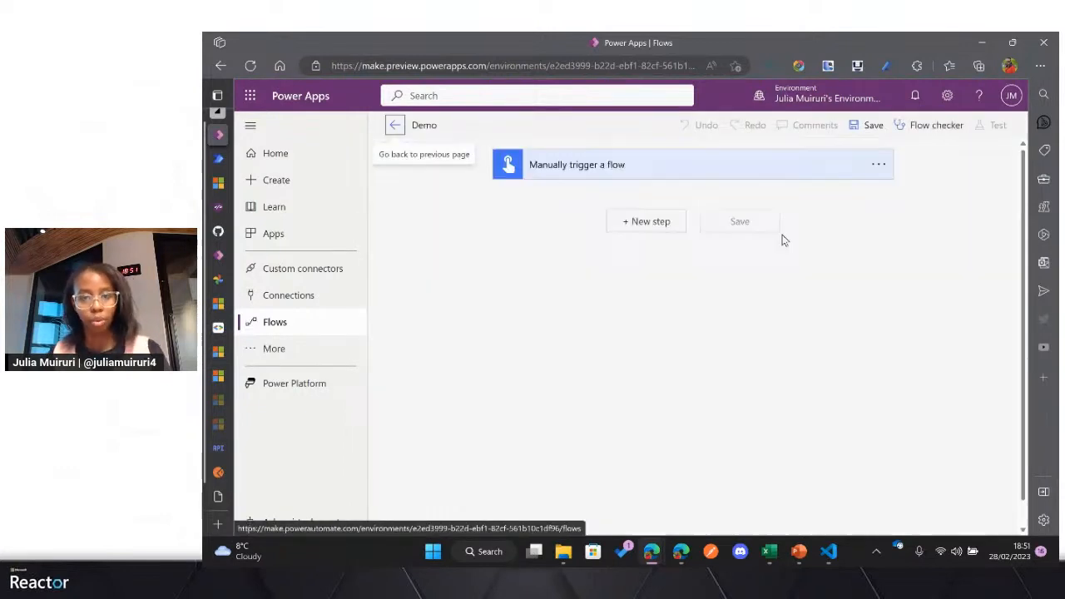
Step: Add the ListAlbums action of the GCDemo custom connector as the flow's next step and save the flow
{"action": "left_click", "coordinate": [666, 224]}
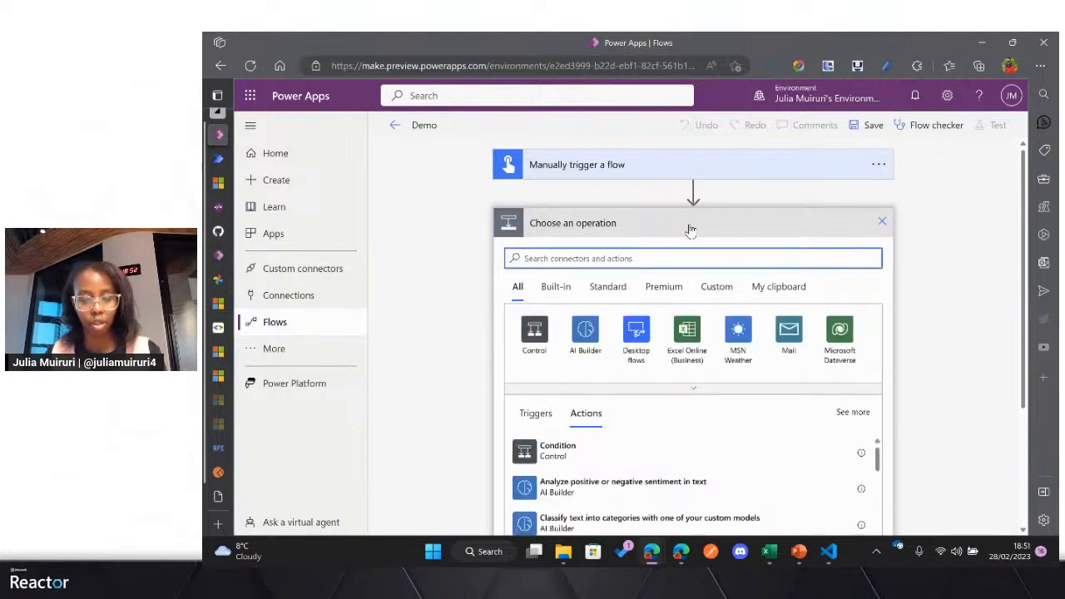
{"action": "left_click", "coordinate": [717, 286]}
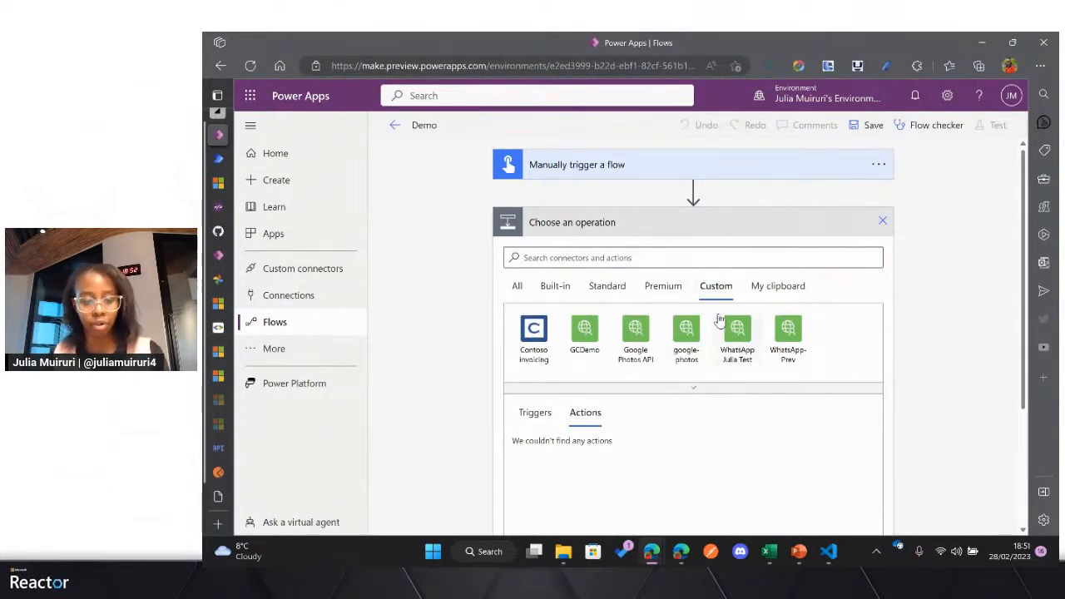
{"action": "key", "text": "ctrl+plus"}
{"action": "key", "text": "ctrl+plus"}
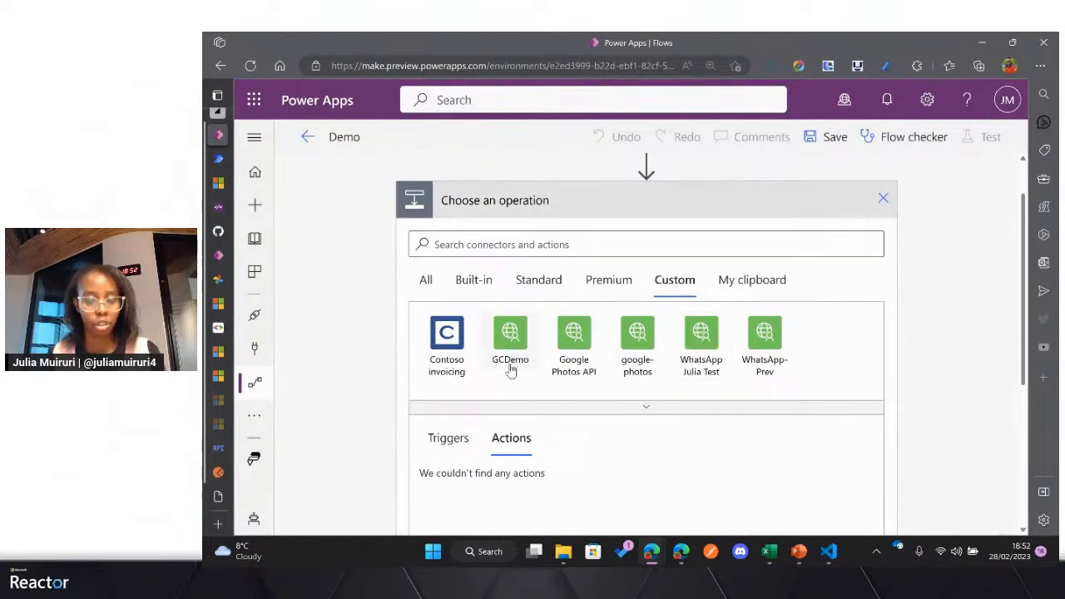
{"action": "left_click", "coordinate": [511, 337]}
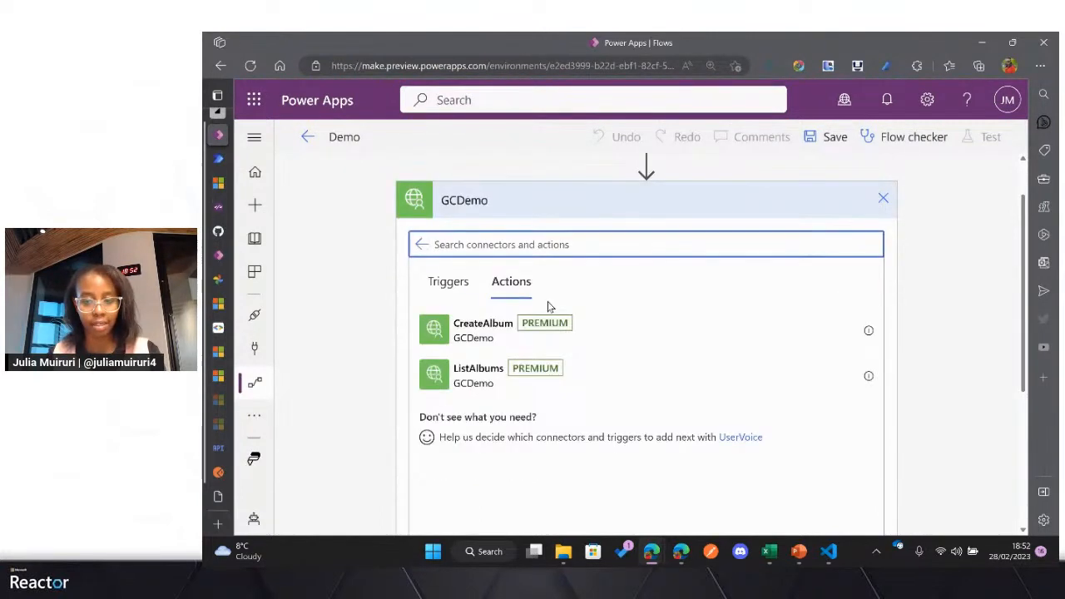
{"action": "scroll", "coordinate": [583, 296], "scroll_direction": "down", "scroll_amount": 1}
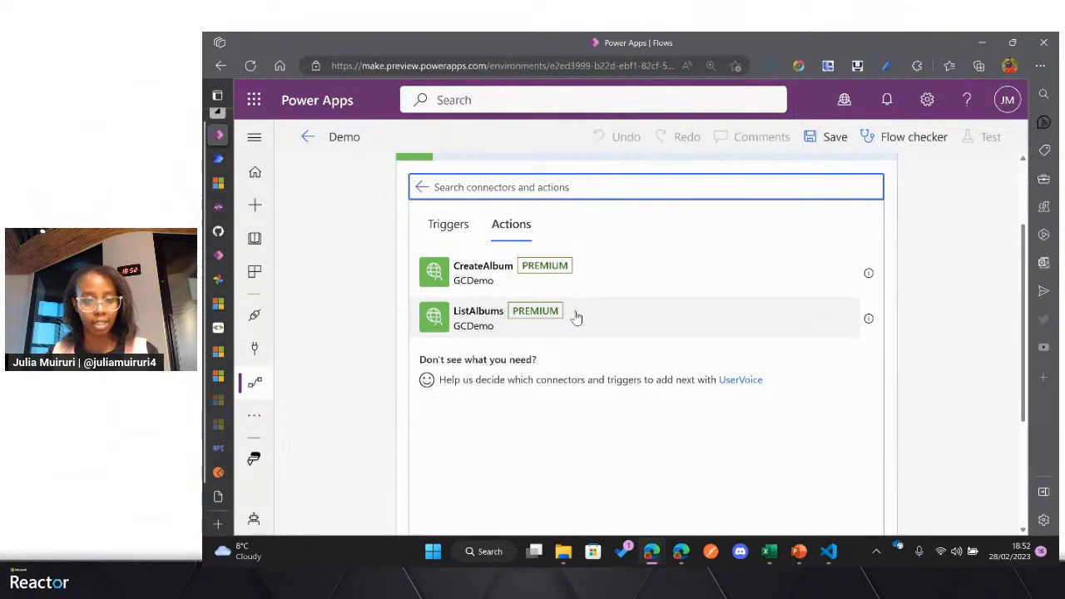
{"action": "scroll", "coordinate": [579, 298], "scroll_direction": "up", "scroll_amount": 1}
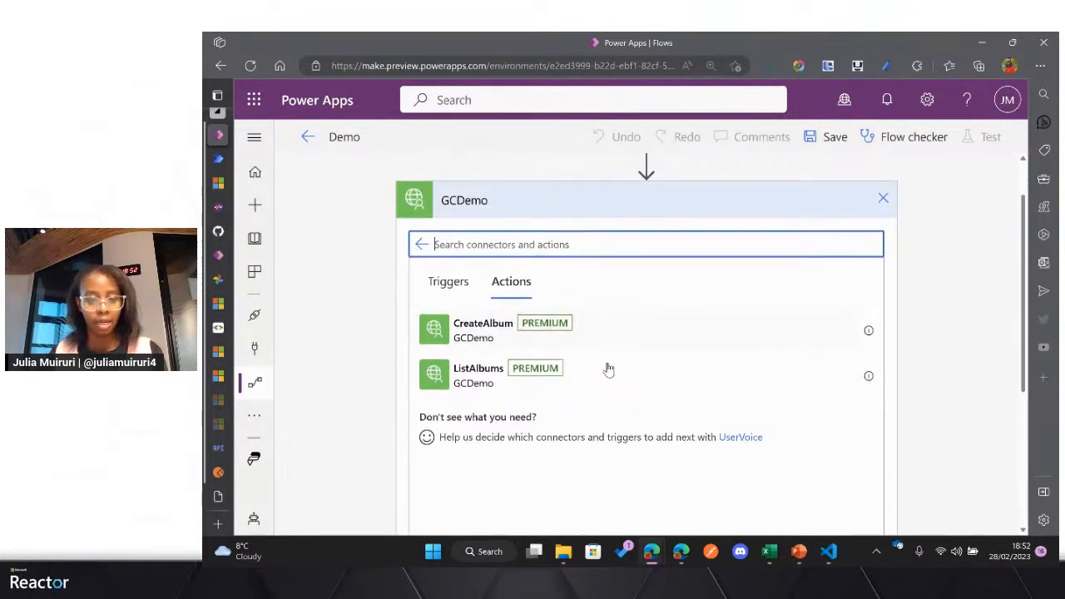
{"action": "left_click", "coordinate": [616, 379]}
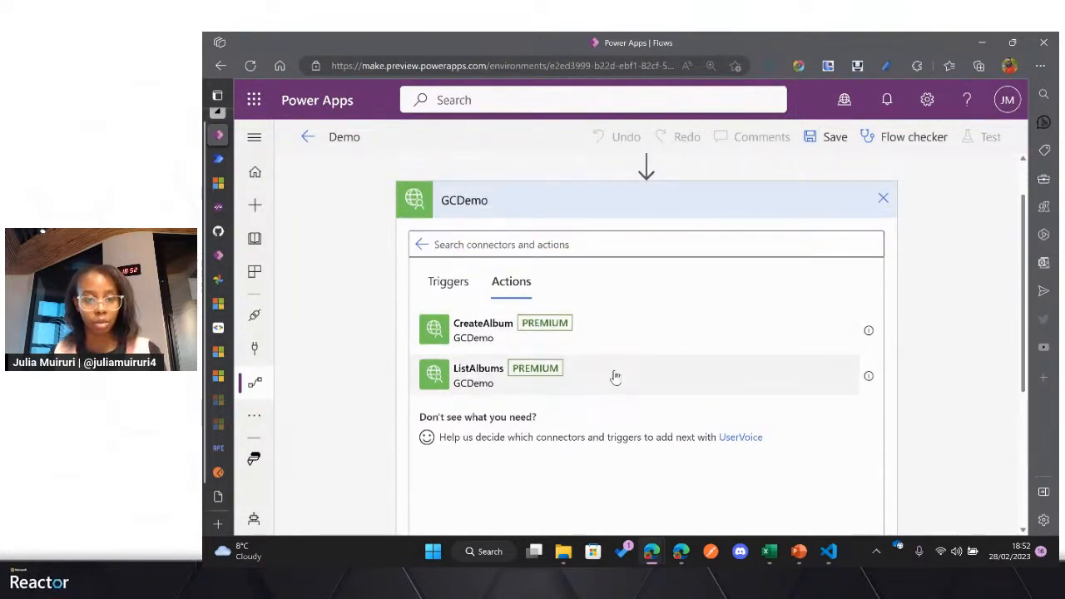
{"action": "left_click", "coordinate": [616, 379]}
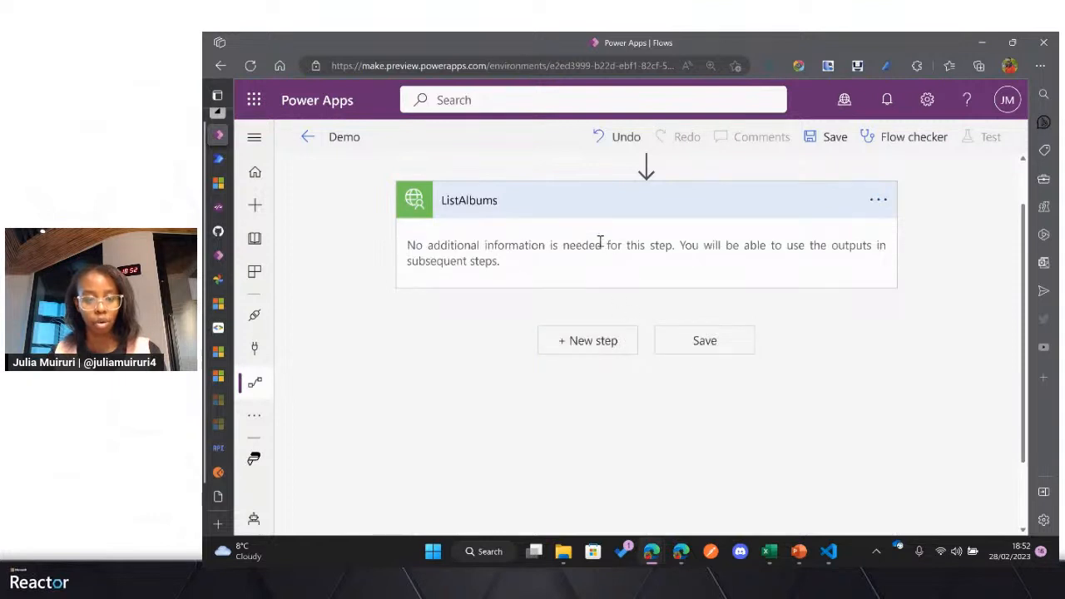
{"action": "scroll", "coordinate": [598, 250], "scroll_direction": "up", "scroll_amount": 2}
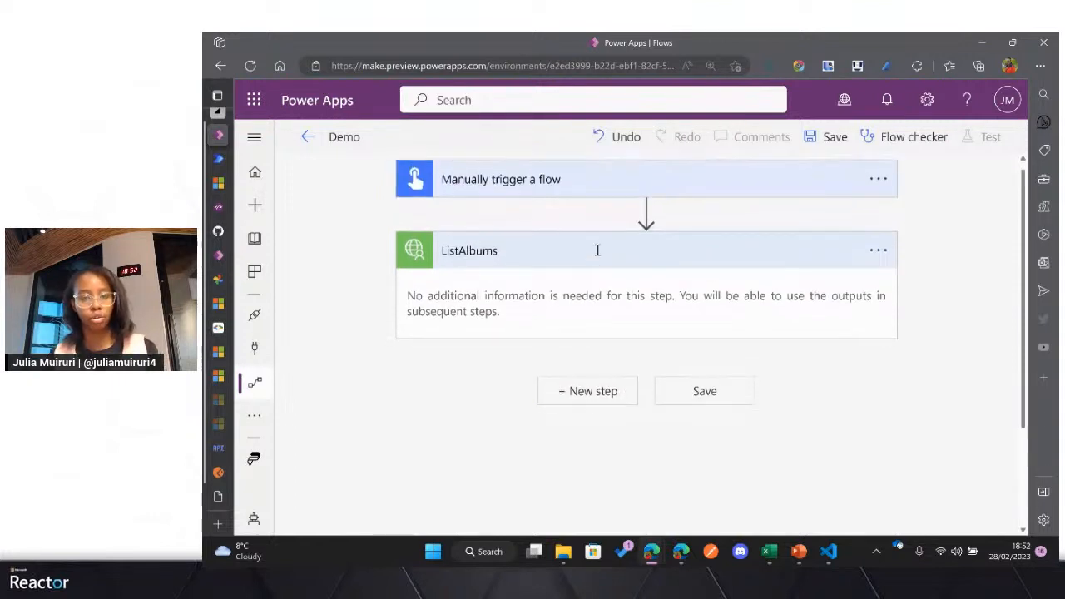
{"action": "left_click", "coordinate": [705, 399]}
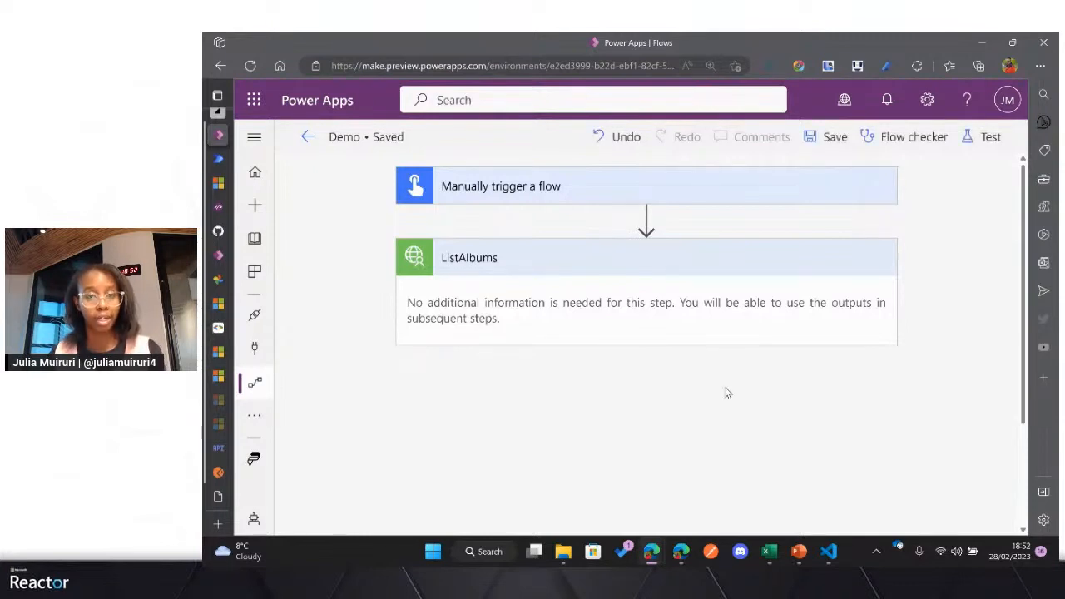
Step: Run a manual test of the Demo flow using the existing GCDemo connection
{"action": "left_click", "coordinate": [969, 138]}
{"action": "left_click", "coordinate": [765, 178]}
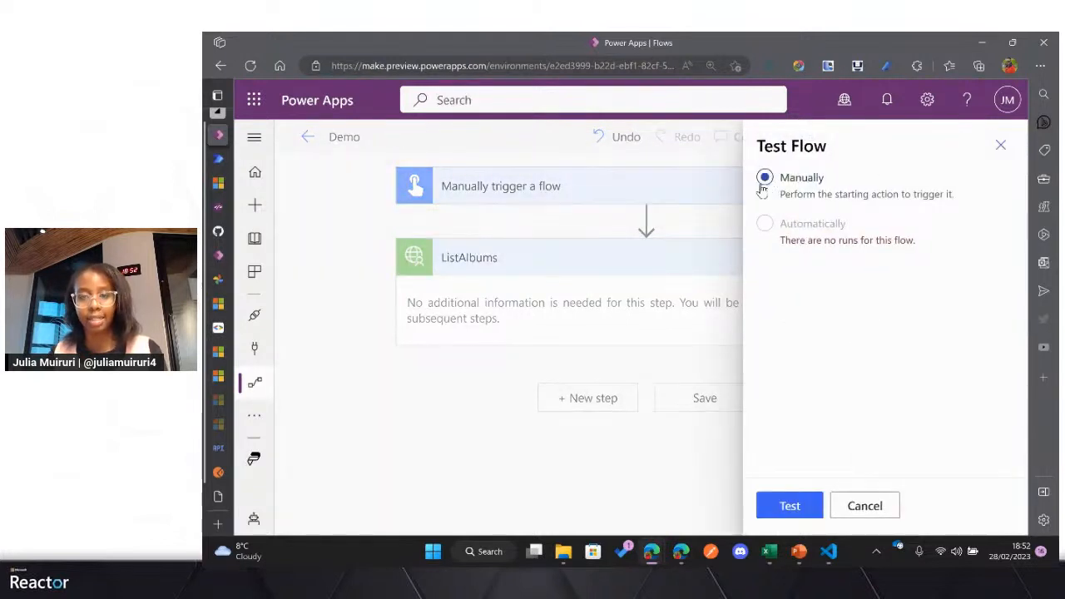
{"action": "left_click", "coordinate": [787, 505]}
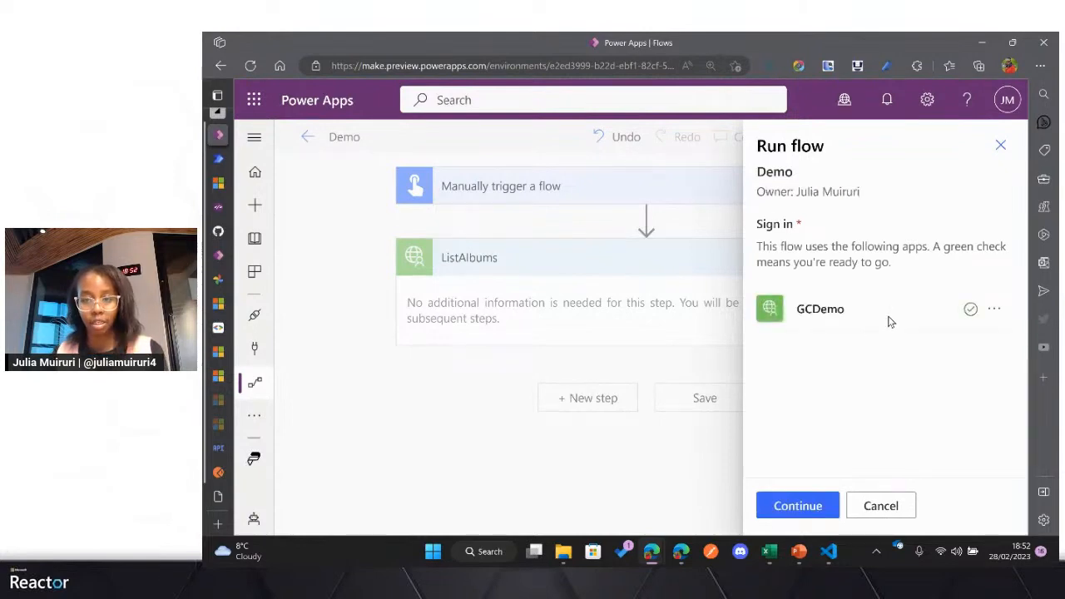
{"action": "left_click", "coordinate": [992, 310]}
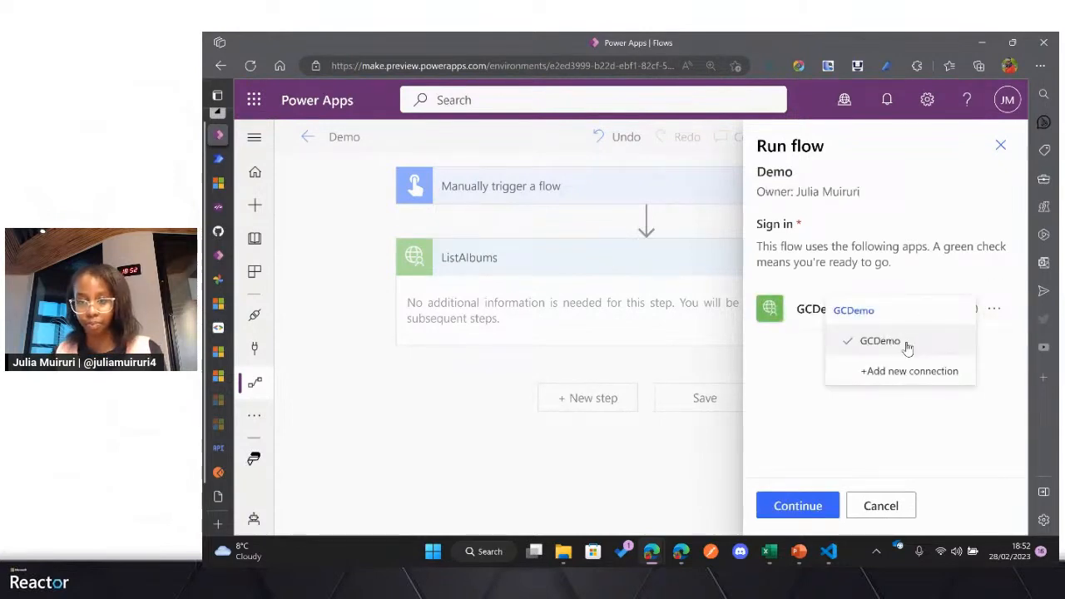
{"action": "left_click", "coordinate": [891, 373]}
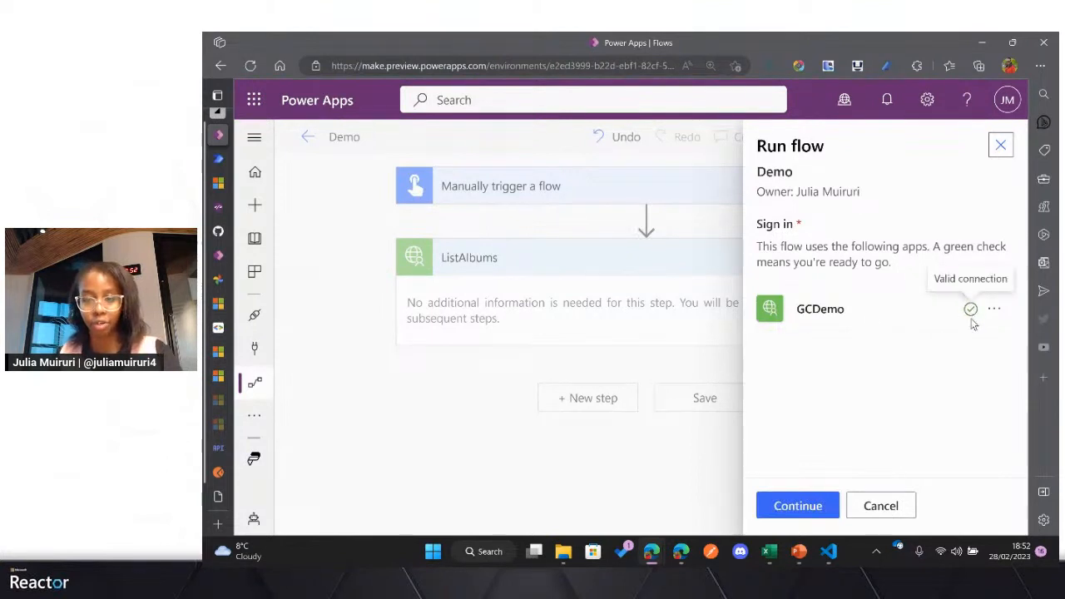
{"action": "left_click", "coordinate": [808, 504]}
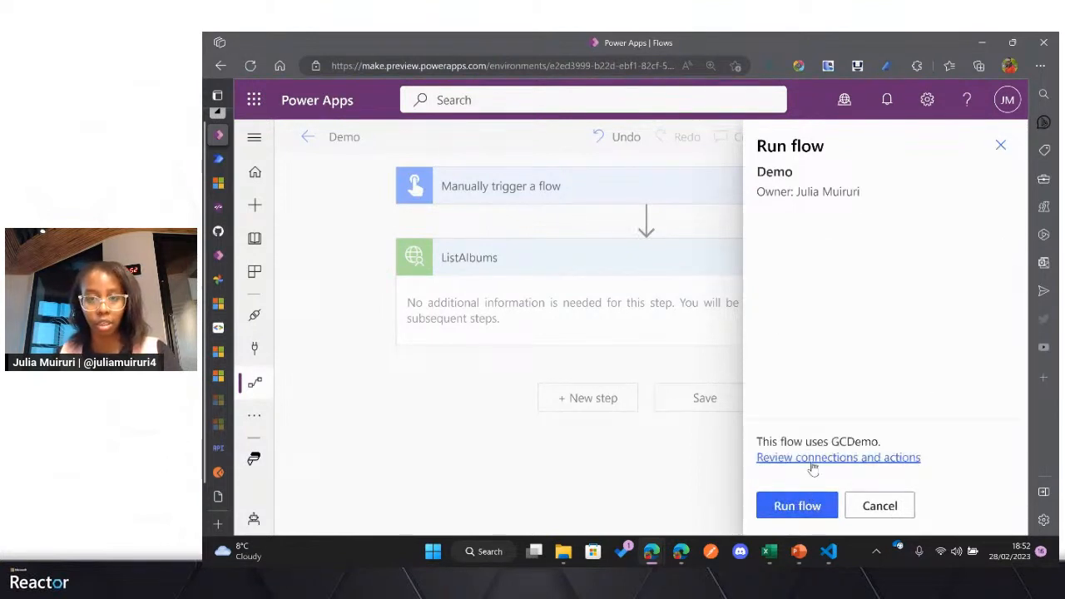
{"action": "left_click", "coordinate": [812, 504]}
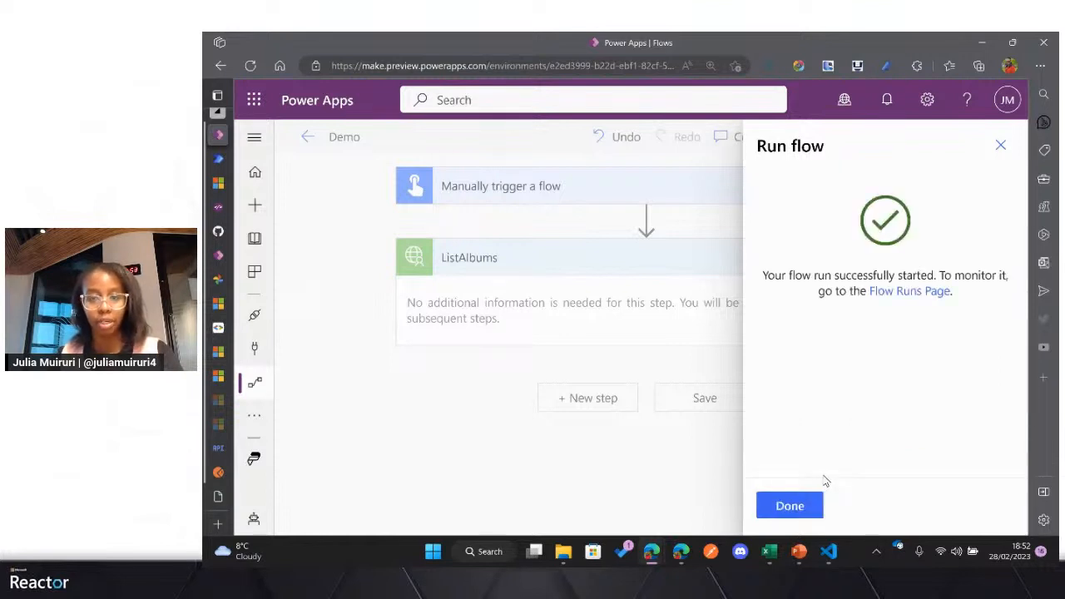
{"action": "left_click", "coordinate": [815, 505]}
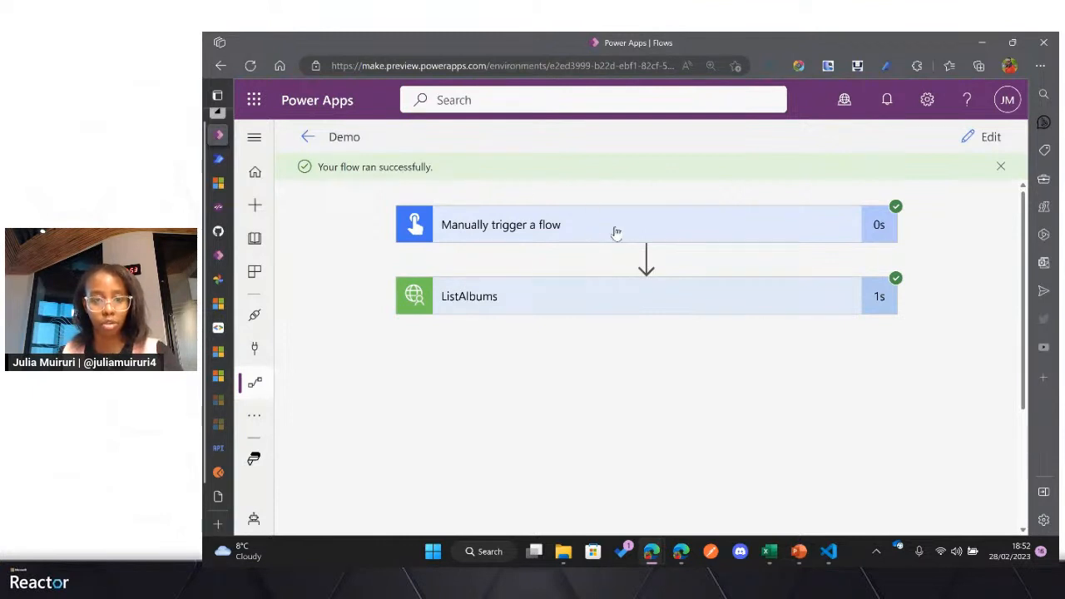
Step: Examine the albums output returned by the ListAlbums action in the flow run
{"action": "left_click", "coordinate": [590, 301]}
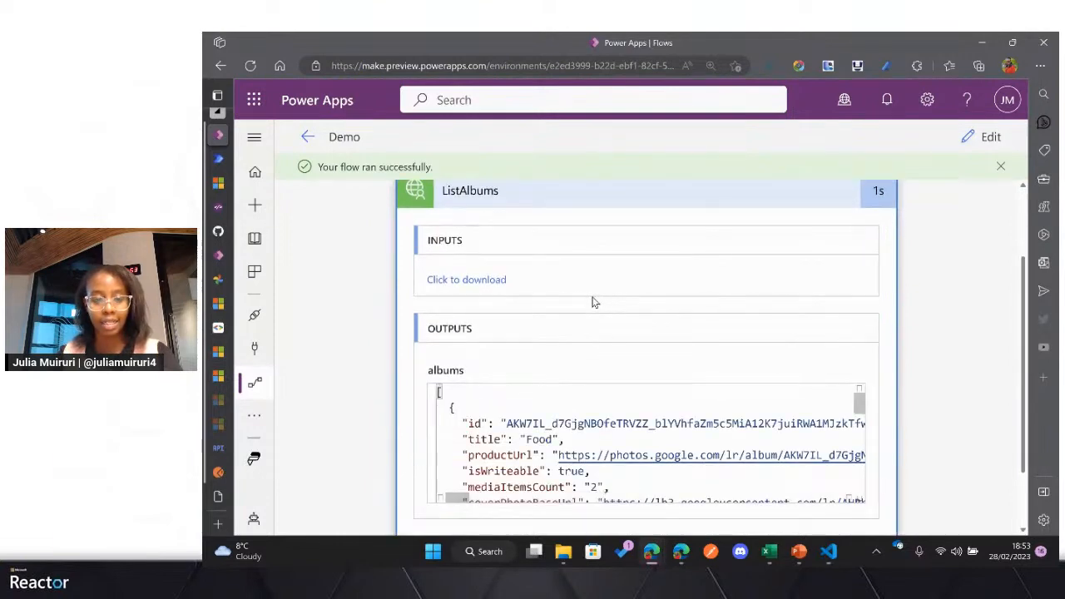
{"action": "scroll", "coordinate": [575, 347], "scroll_direction": "down", "scroll_amount": 4}
{"action": "scroll", "coordinate": [511, 362], "scroll_direction": "up", "scroll_amount": 4}
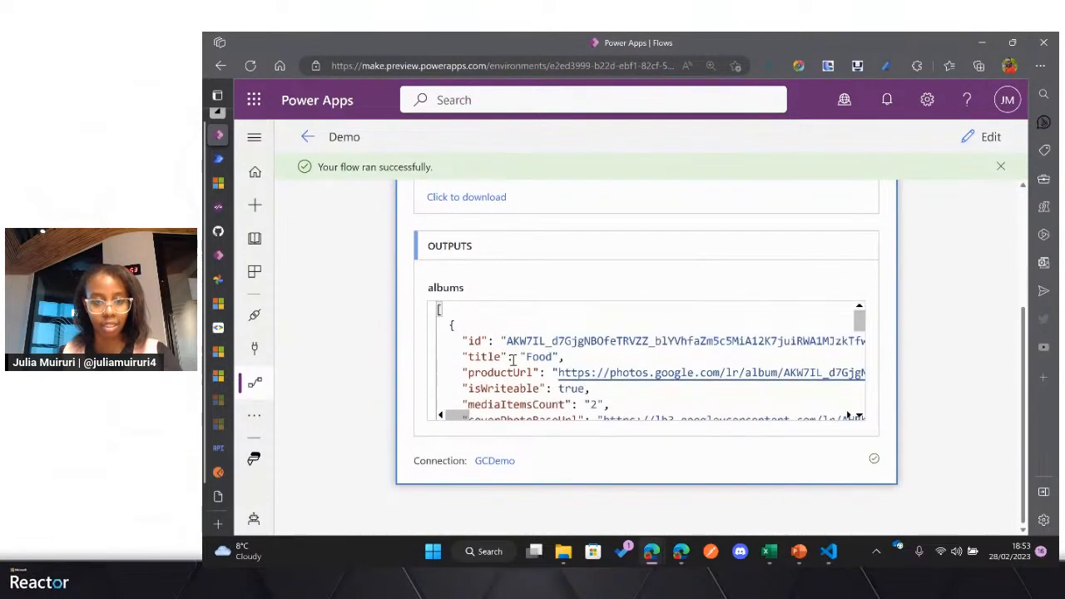
{"action": "left_click_drag", "start_coordinate": [858, 320], "coordinate": [867, 359]}
{"action": "scroll", "coordinate": [913, 328], "scroll_direction": "up", "scroll_amount": 3}
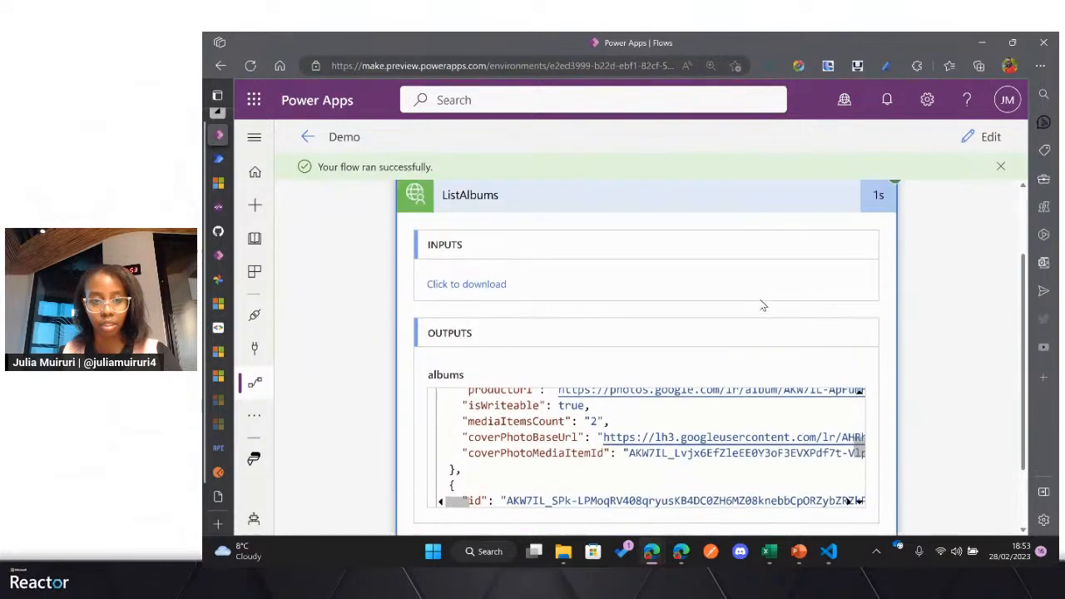
{"action": "scroll", "coordinate": [602, 361], "scroll_direction": "down", "scroll_amount": 3}
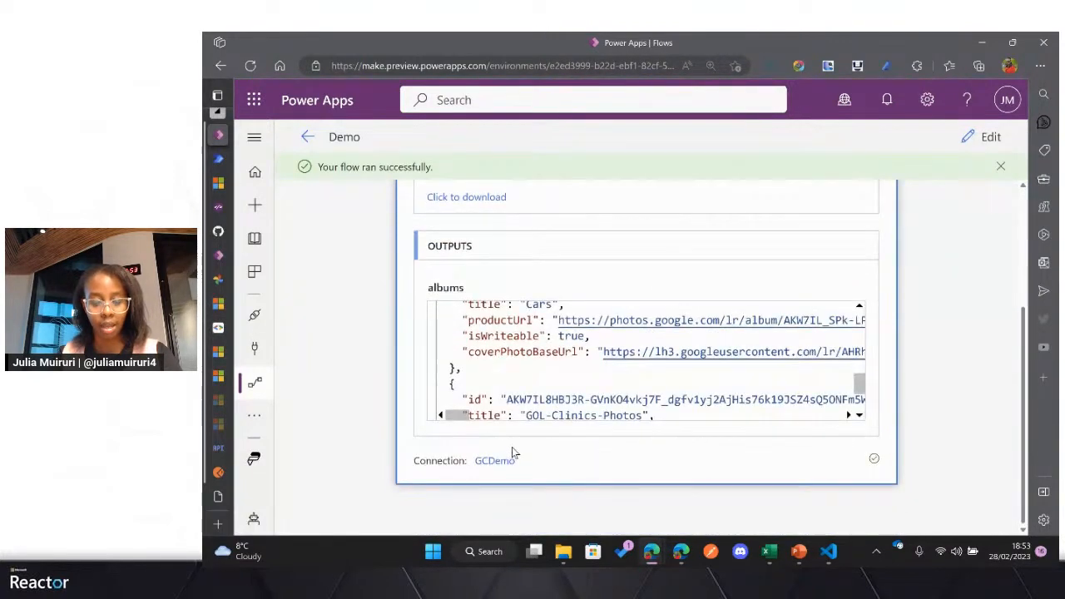
{"action": "scroll", "coordinate": [698, 389], "scroll_direction": "down", "scroll_amount": 2}
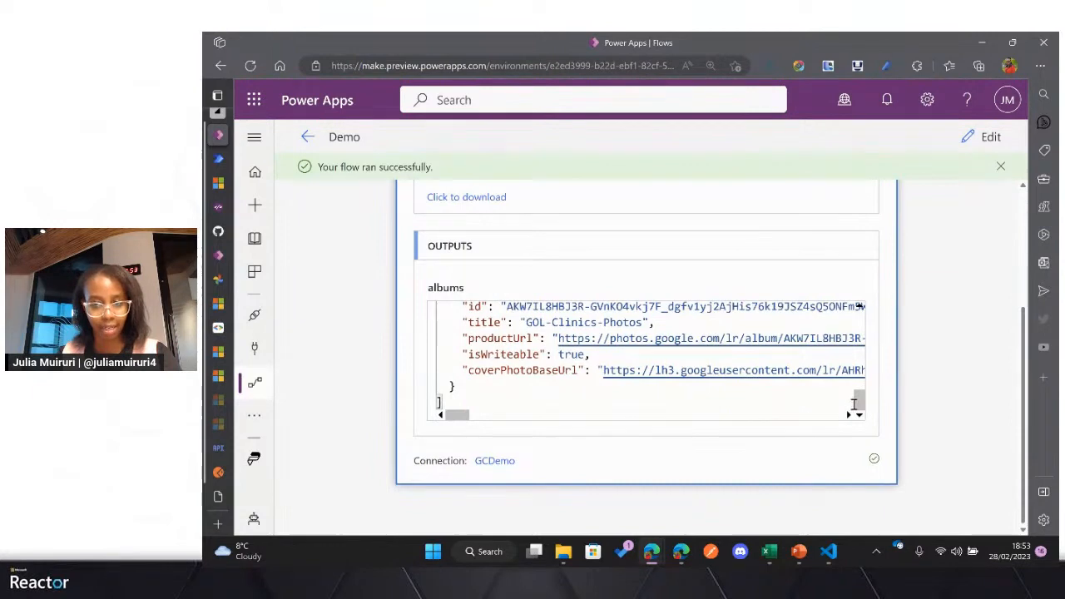
Step: Return the Demo flow to editing, insert a new action directly below the trigger and delete the ListAlbums action
{"action": "left_click", "coordinate": [980, 138]}
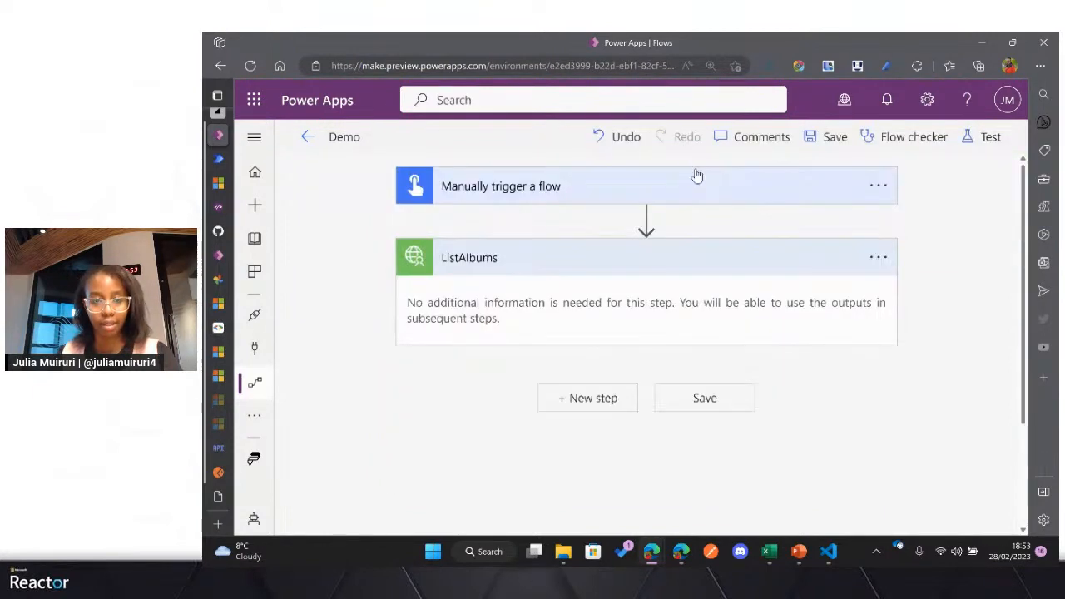
{"action": "left_click", "coordinate": [645, 218]}
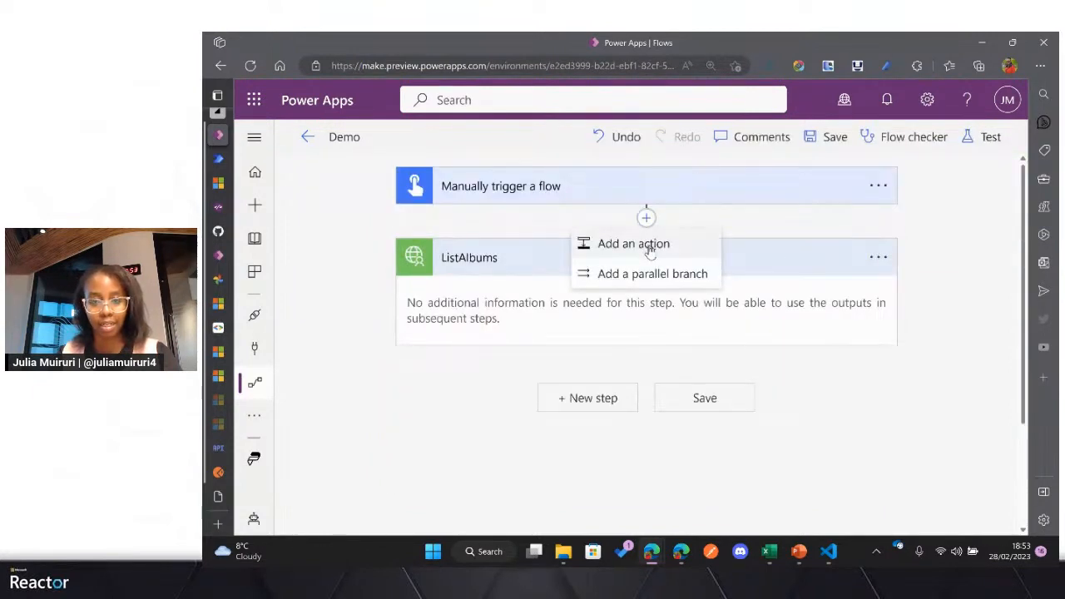
{"action": "left_click", "coordinate": [650, 251]}
{"action": "scroll", "coordinate": [870, 404], "scroll_direction": "down", "scroll_amount": 5}
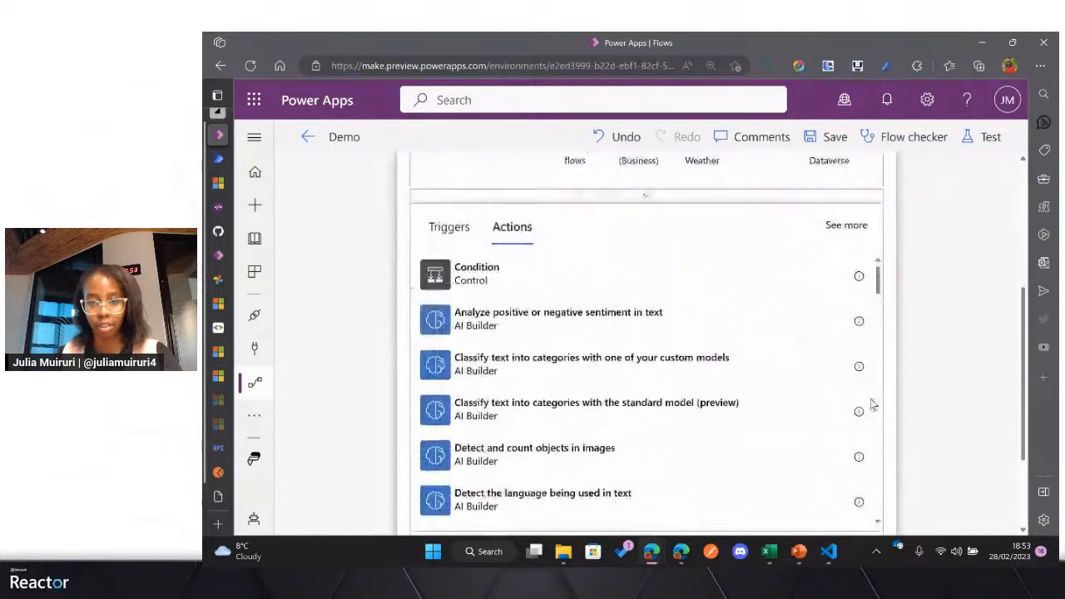
{"action": "left_click", "coordinate": [873, 470]}
{"action": "left_click", "coordinate": [874, 470]}
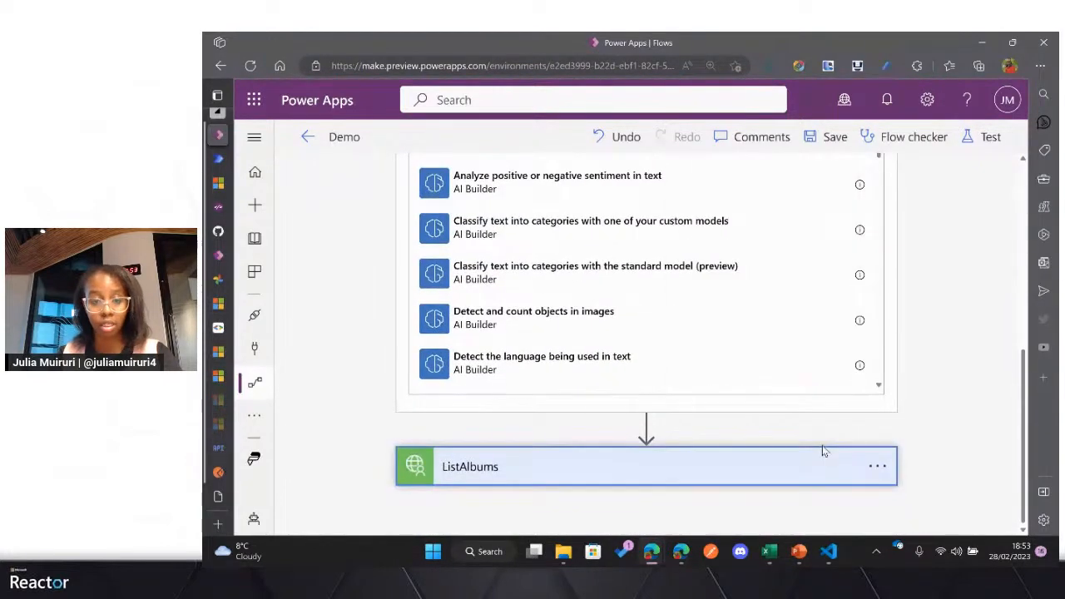
{"action": "left_click", "coordinate": [874, 466]}
{"action": "left_click", "coordinate": [744, 421]}
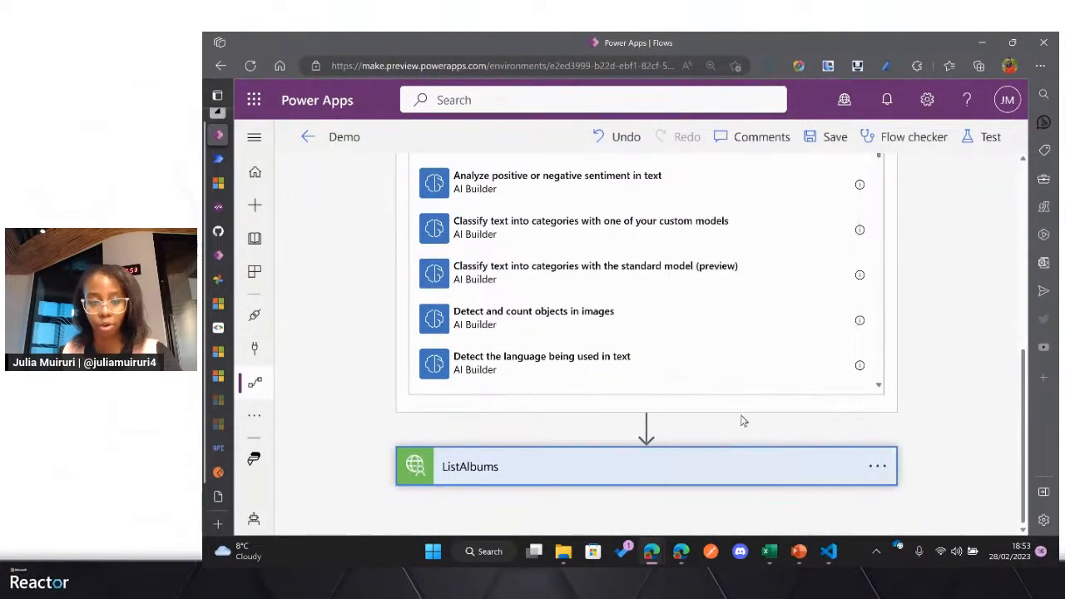
Step: Choose the CreateAlbum action of the GCDemo custom connector for the new step
{"action": "scroll", "coordinate": [702, 394], "scroll_direction": "up", "scroll_amount": 3}
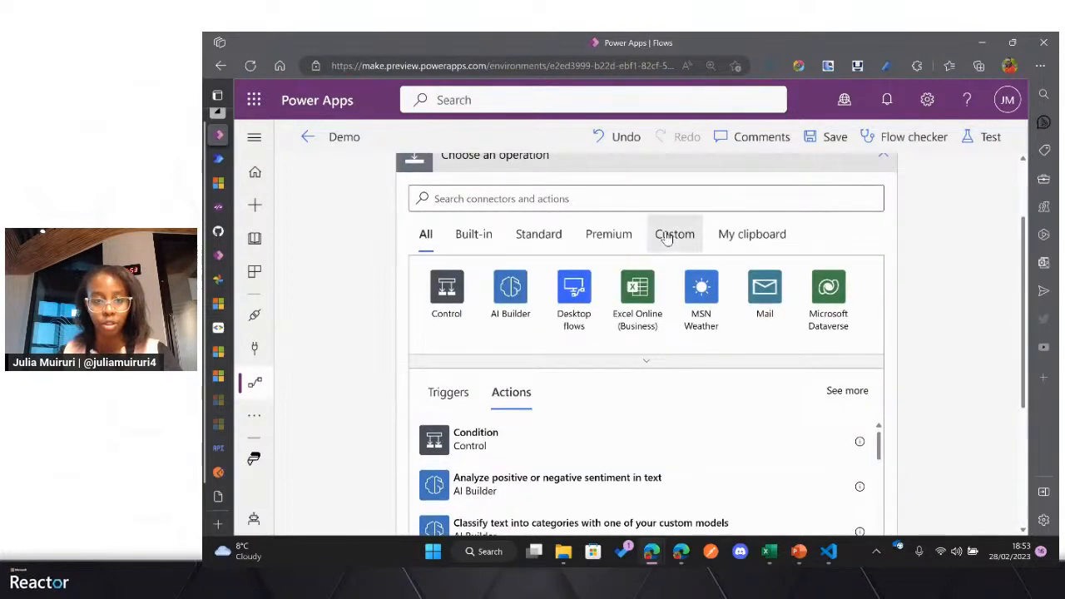
{"action": "left_click", "coordinate": [670, 240]}
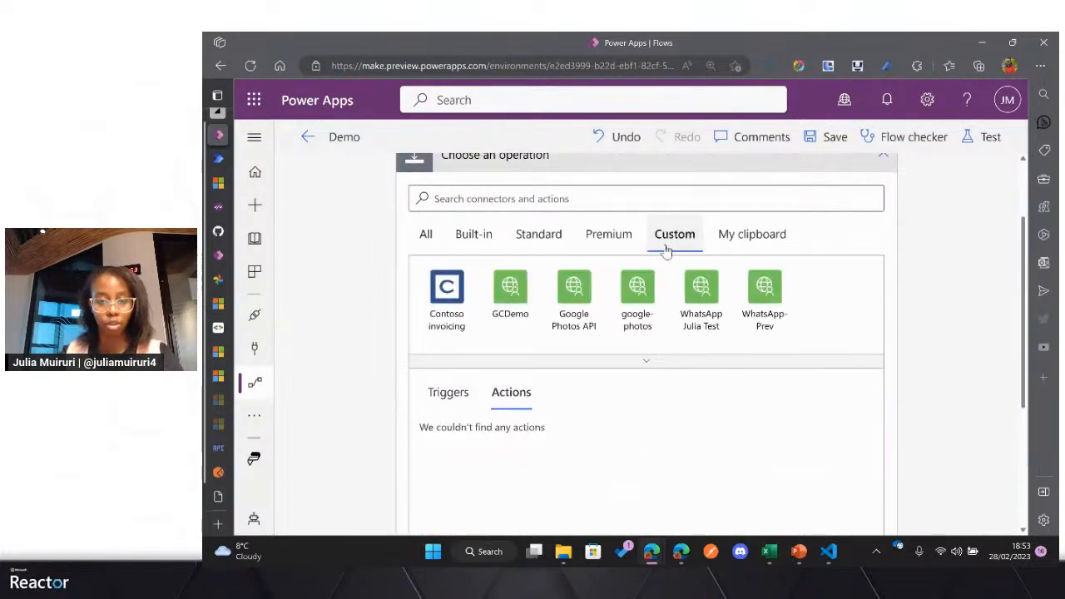
{"action": "left_click", "coordinate": [521, 301]}
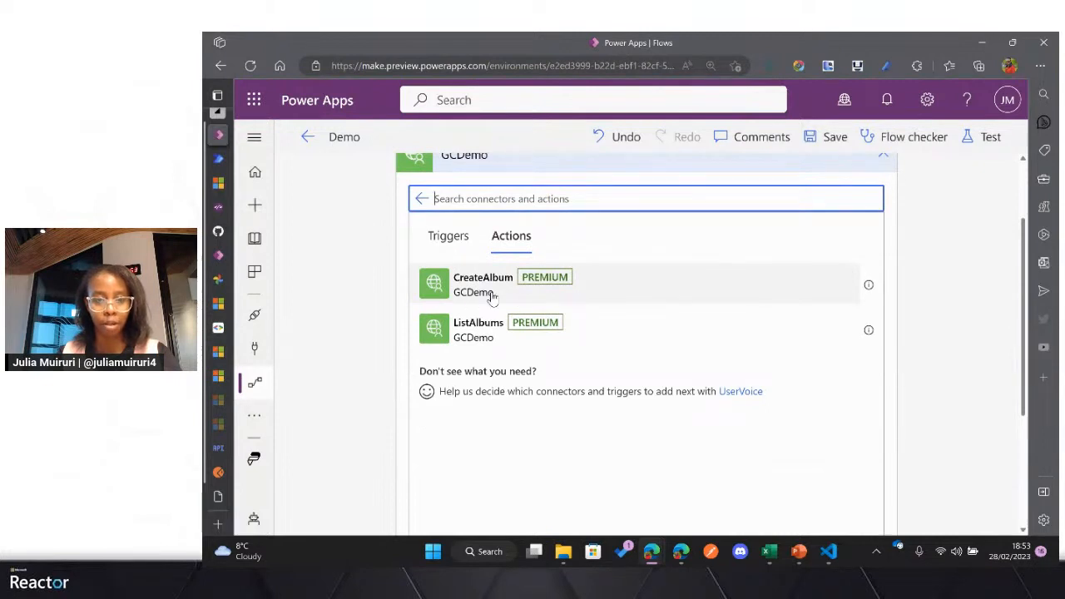
{"action": "scroll", "coordinate": [493, 298], "scroll_direction": "up", "scroll_amount": 1}
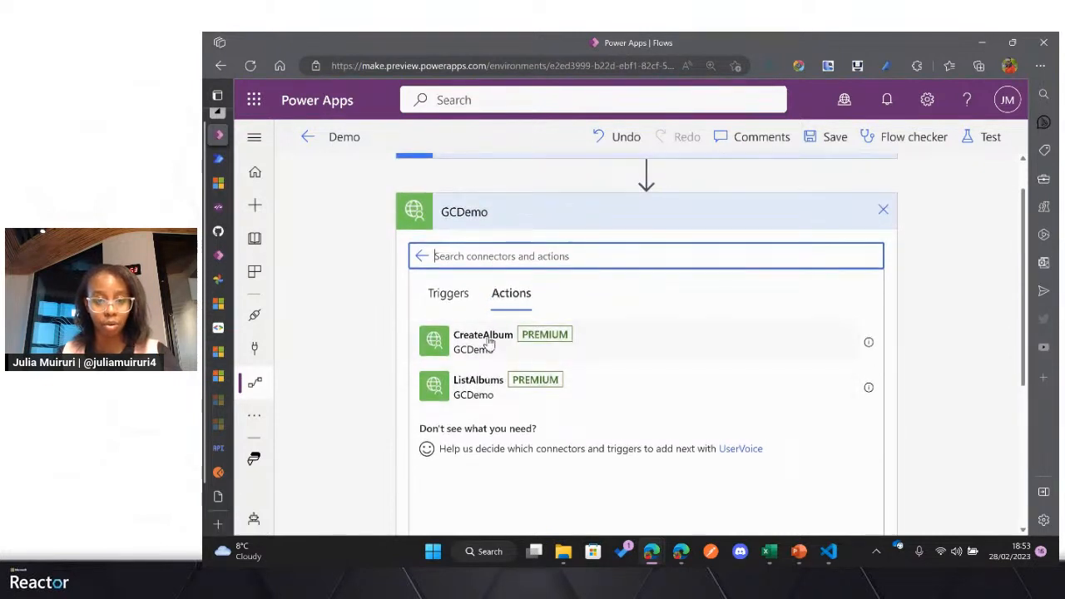
{"action": "left_click", "coordinate": [489, 342]}
{"action": "left_click", "coordinate": [488, 342]}
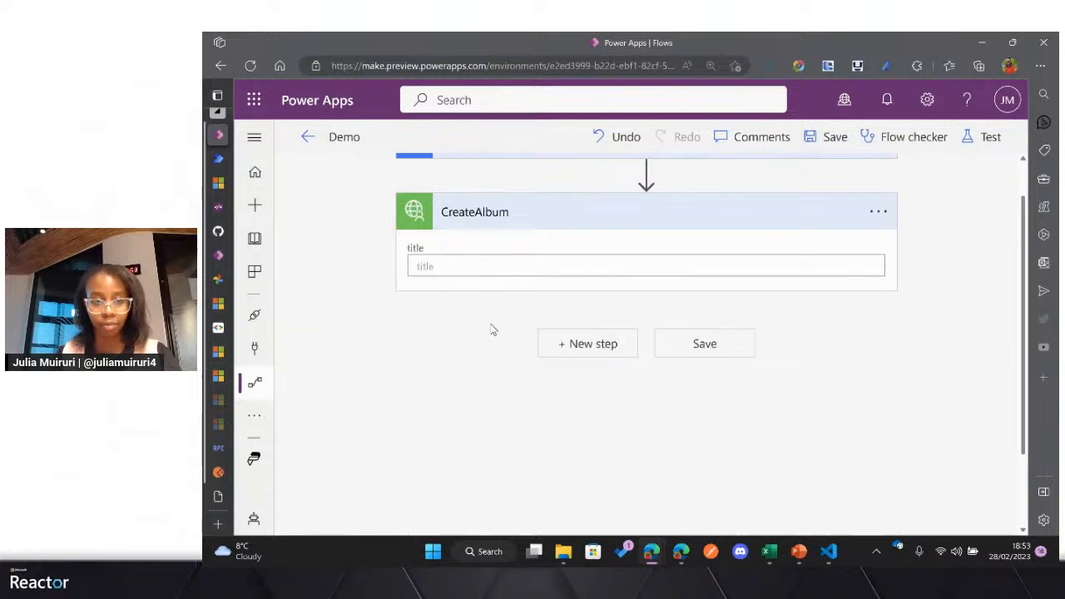
Step: Set the CreateAlbum title to Demo-photos and save the flow
{"action": "left_click", "coordinate": [458, 265]}
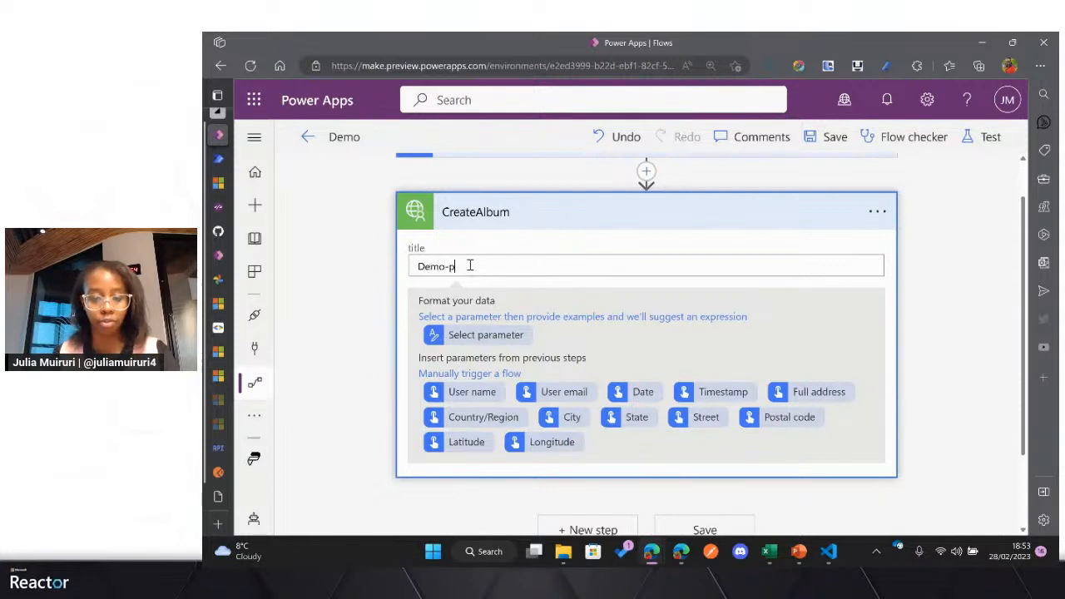
{"action": "scroll", "coordinate": [739, 275], "scroll_direction": "down", "scroll_amount": 1}
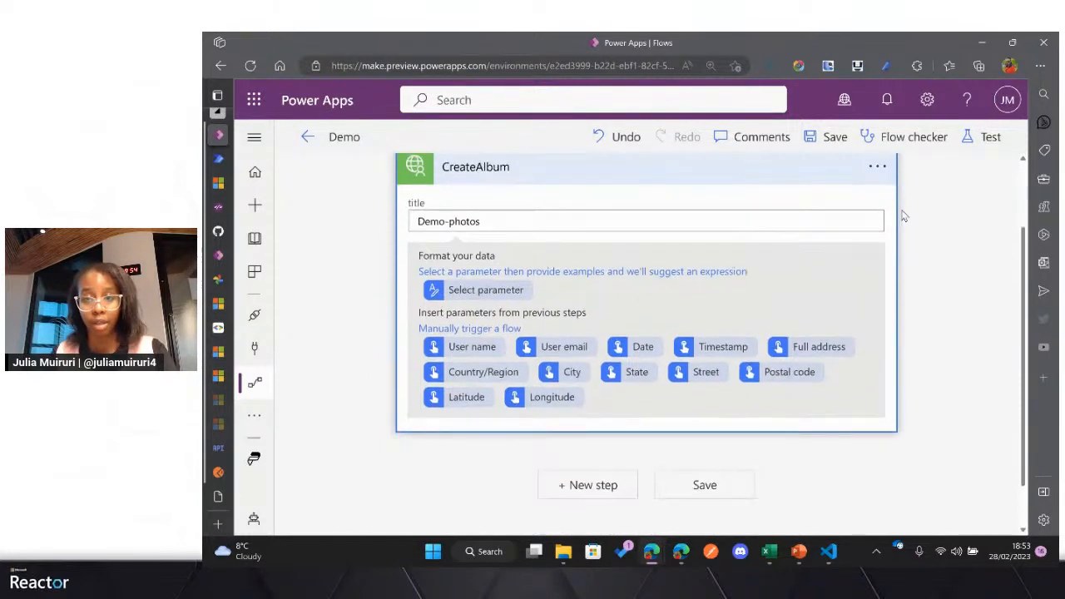
{"action": "scroll", "coordinate": [899, 213], "scroll_direction": "up", "scroll_amount": 1}
{"action": "left_click", "coordinate": [816, 137]}
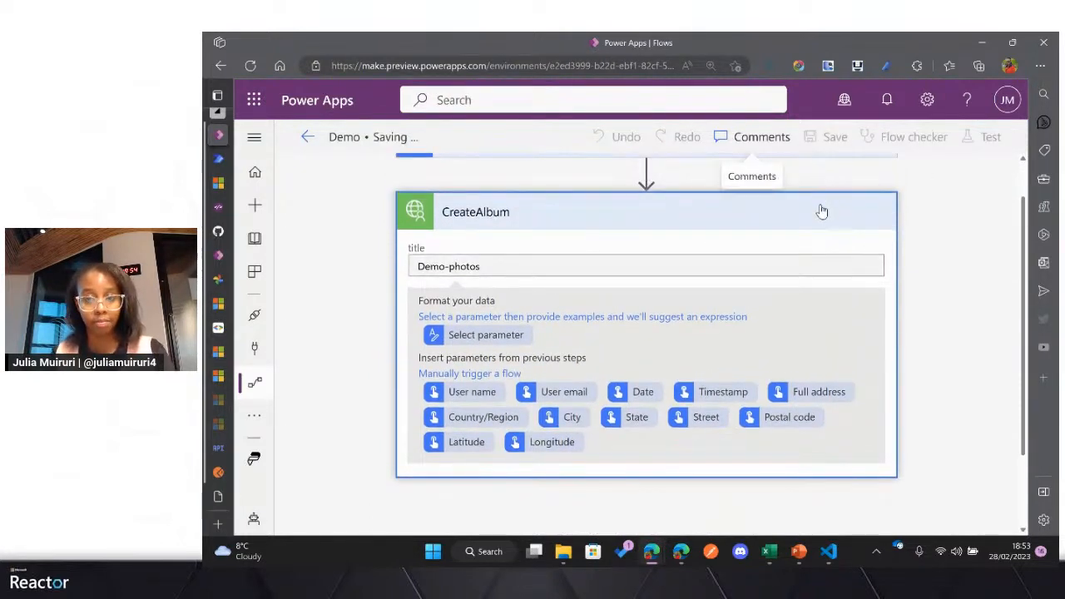
{"action": "scroll", "coordinate": [774, 253], "scroll_direction": "up", "scroll_amount": 1}
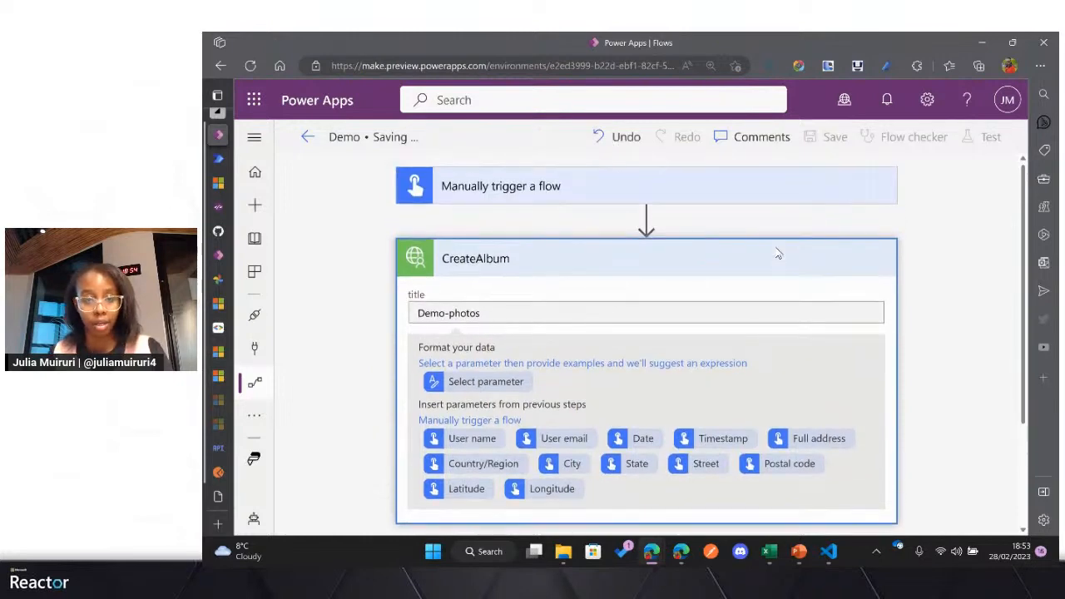
Step: Run a manual test of the Demo flow with the CreateAlbum action
{"action": "left_click", "coordinate": [990, 140]}
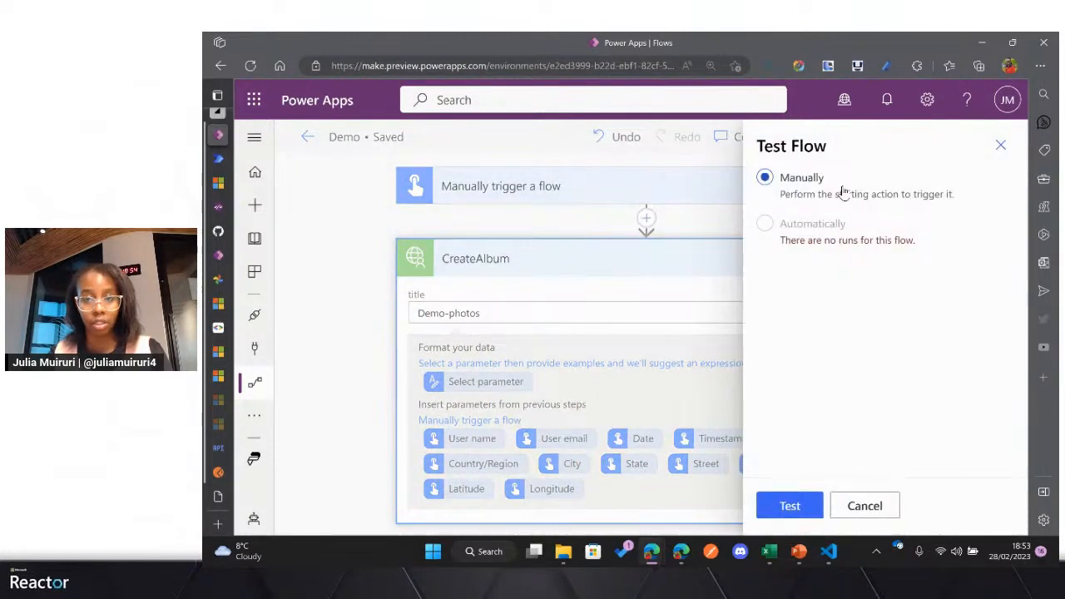
{"action": "left_click", "coordinate": [790, 505]}
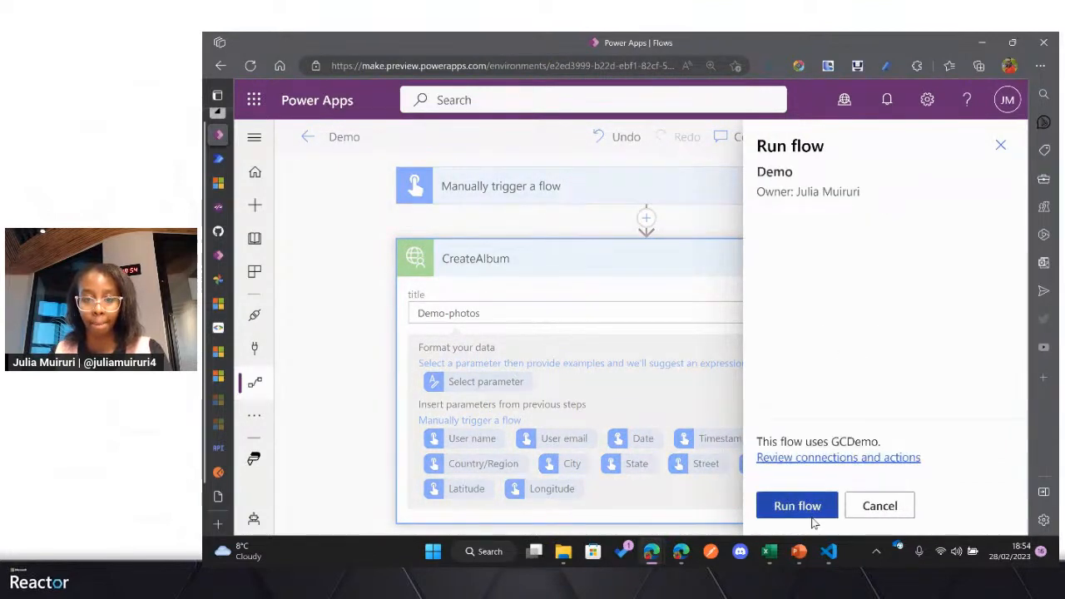
{"action": "left_click", "coordinate": [814, 509]}
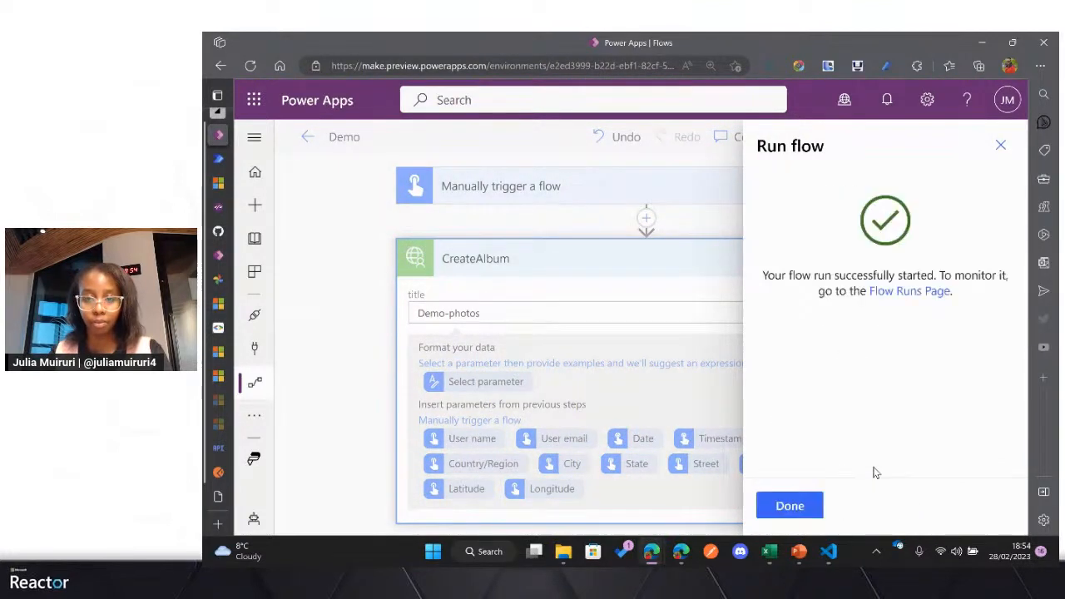
{"action": "left_click", "coordinate": [790, 506]}
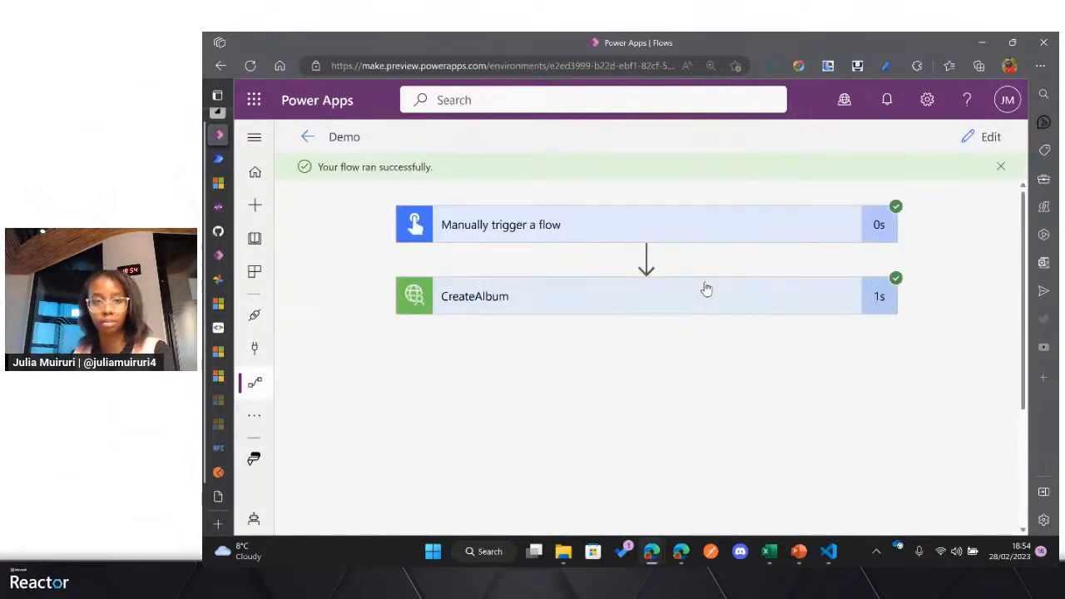
Step: Examine the CreateAlbum run's title input and its id, title, productUrl and isWriteable outputs
{"action": "left_click", "coordinate": [661, 302]}
{"action": "scroll", "coordinate": [581, 313], "scroll_direction": "down", "scroll_amount": 1}
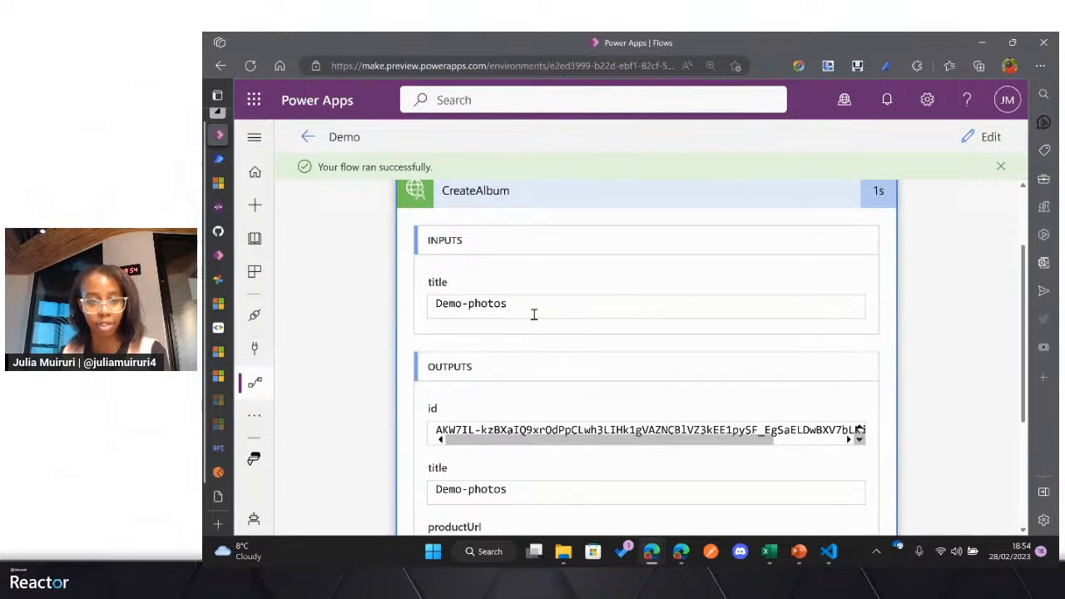
{"action": "left_click_drag", "start_coordinate": [513, 303], "coordinate": [436, 306]}
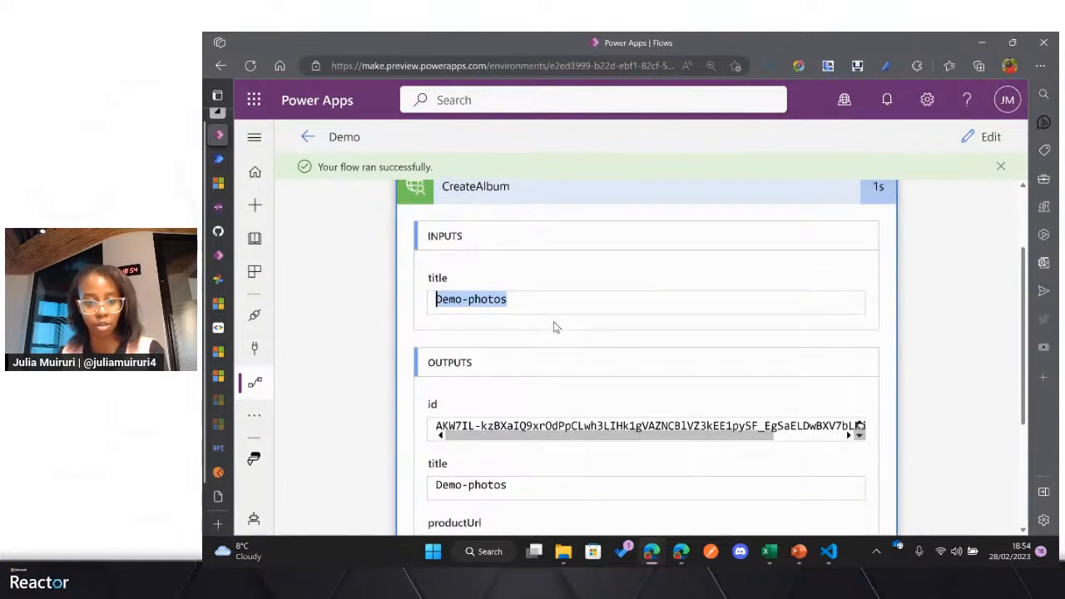
{"action": "scroll", "coordinate": [533, 337], "scroll_direction": "down", "scroll_amount": 1}
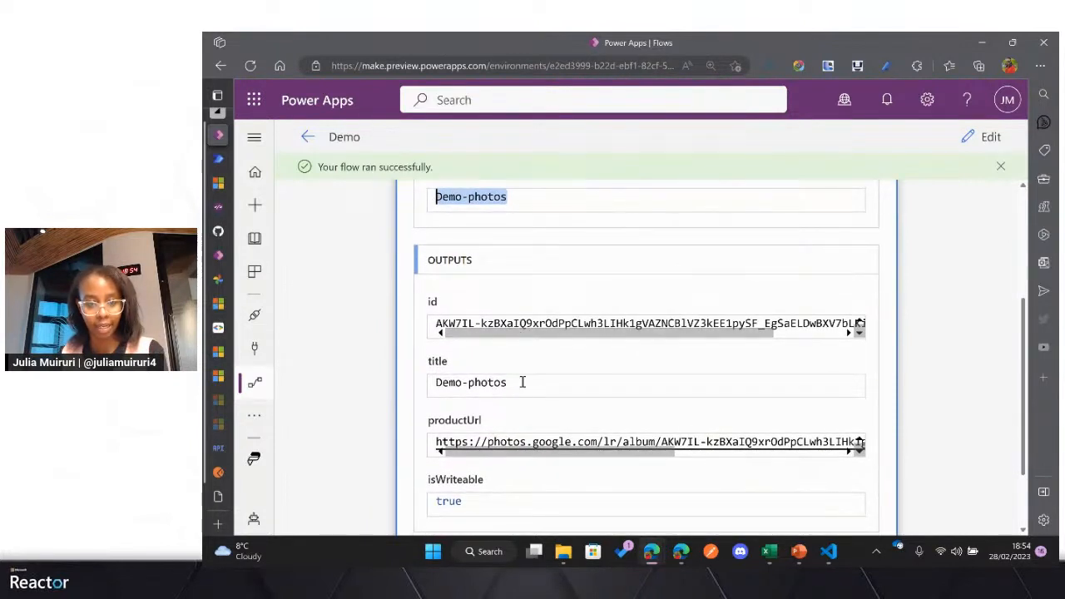
{"action": "scroll", "coordinate": [488, 331], "scroll_direction": "right", "scroll_amount": 2}
{"action": "scroll", "coordinate": [453, 335], "scroll_direction": "left", "scroll_amount": 2}
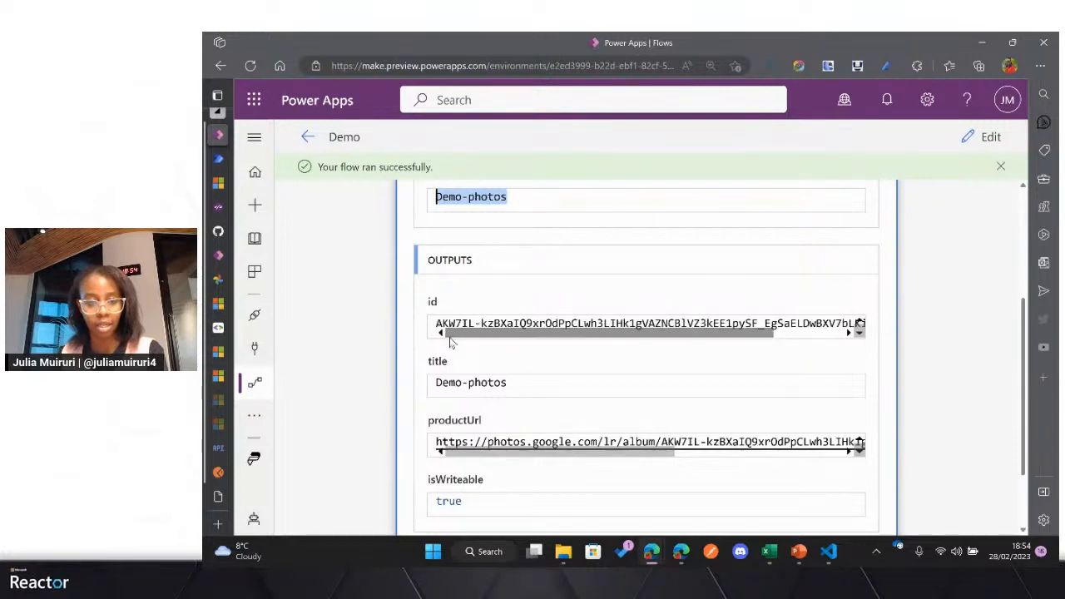
{"action": "scroll", "coordinate": [499, 343], "scroll_direction": "down", "scroll_amount": 1}
{"action": "left_click_drag", "start_coordinate": [520, 332], "coordinate": [448, 356]}
{"action": "scroll", "coordinate": [450, 357], "scroll_direction": "down", "scroll_amount": 1}
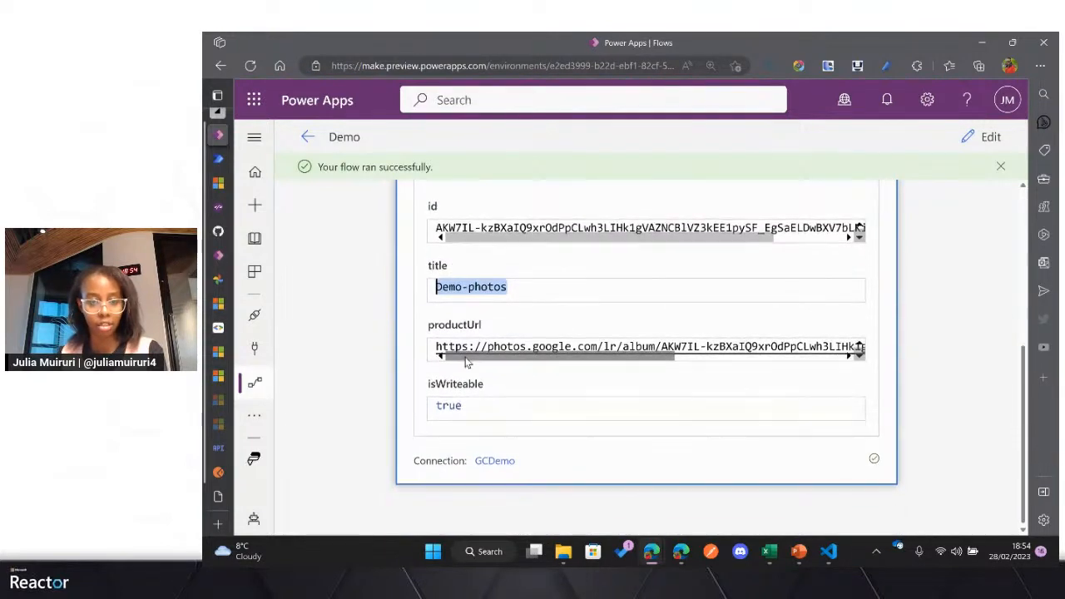
Step: Review the CreateAlbum run's productUrl output, then switch to Postman and compare it with the CreateAlbum request's response body
{"action": "scroll", "coordinate": [504, 364], "scroll_direction": "right", "scroll_amount": 1}
{"action": "scroll", "coordinate": [504, 364], "scroll_direction": "left", "scroll_amount": 1}
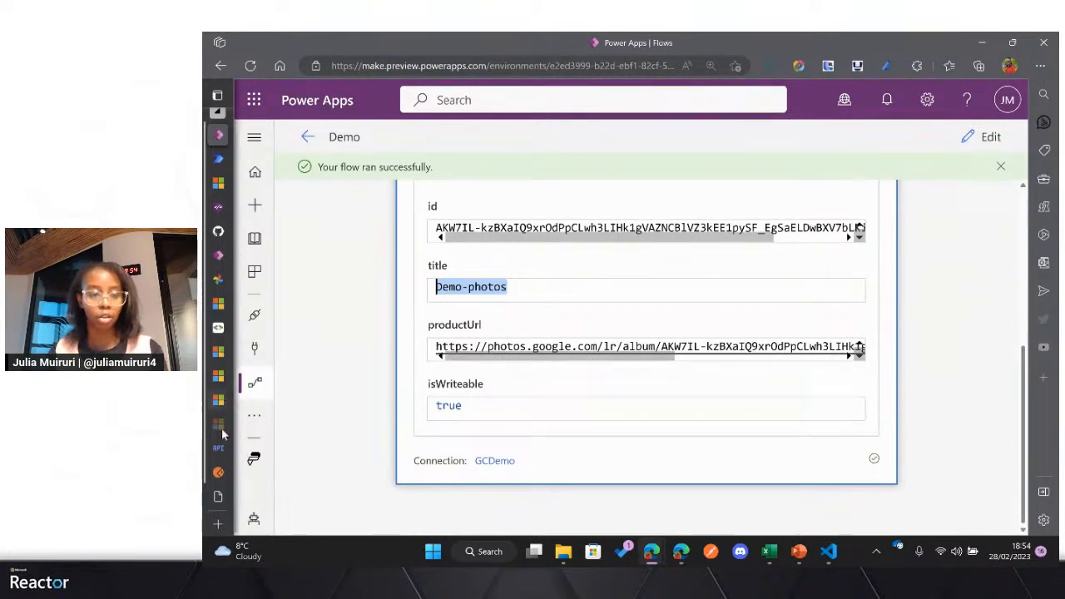
{"action": "mouse_move", "coordinate": [222, 434]}
{"action": "left_click", "coordinate": [250, 471]}
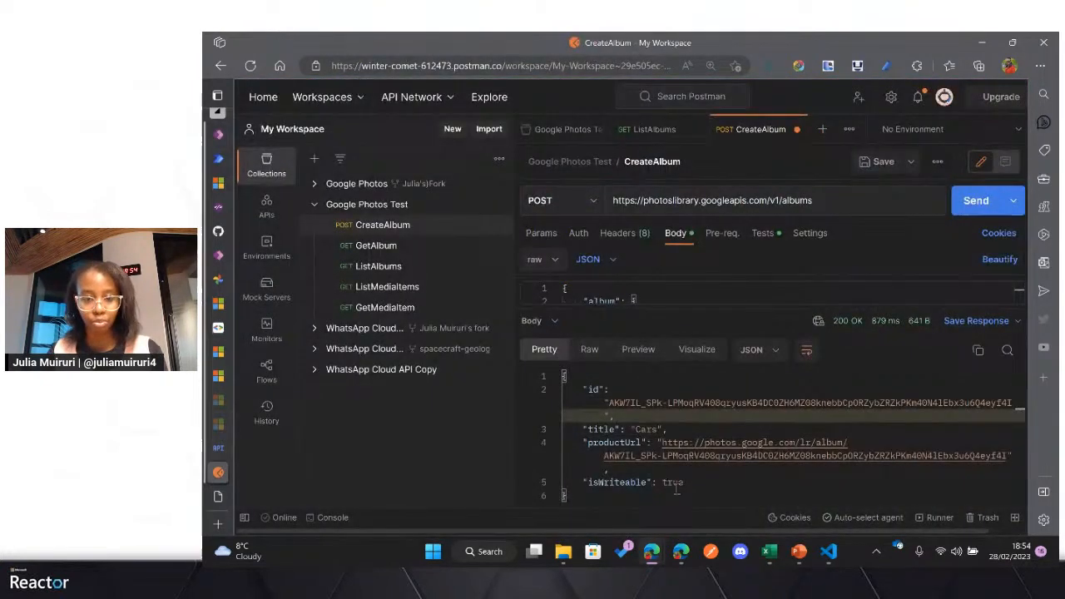
{"action": "left_click_drag", "start_coordinate": [684, 483], "coordinate": [567, 378]}
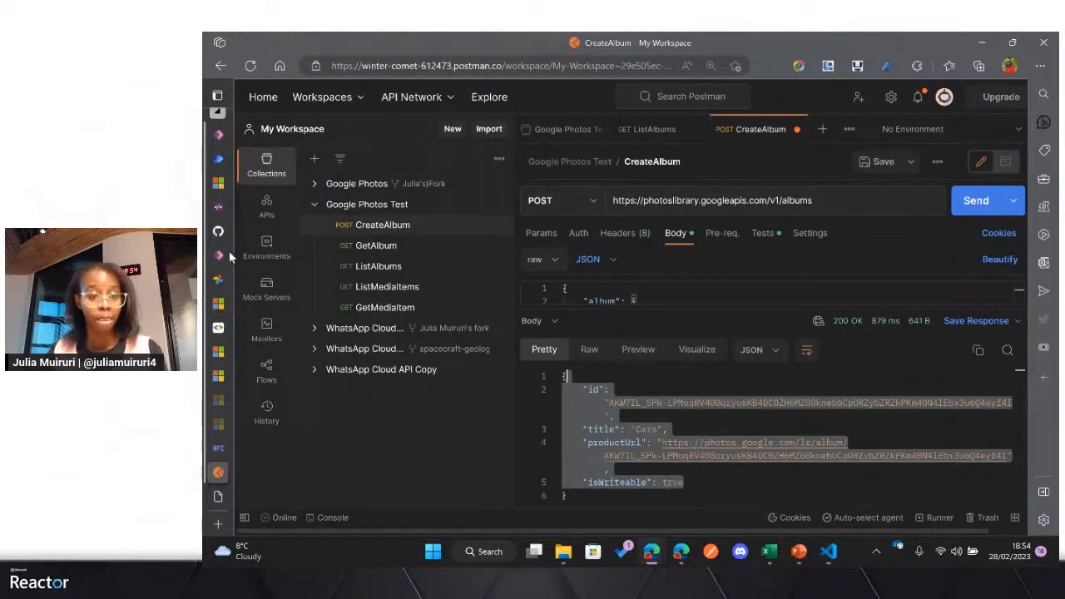
Step: Switch to Google Photos, reload the page and expand the albums list to look for the Demo-photos album
{"action": "mouse_move", "coordinate": [227, 250]}
{"action": "mouse_move", "coordinate": [265, 284]}
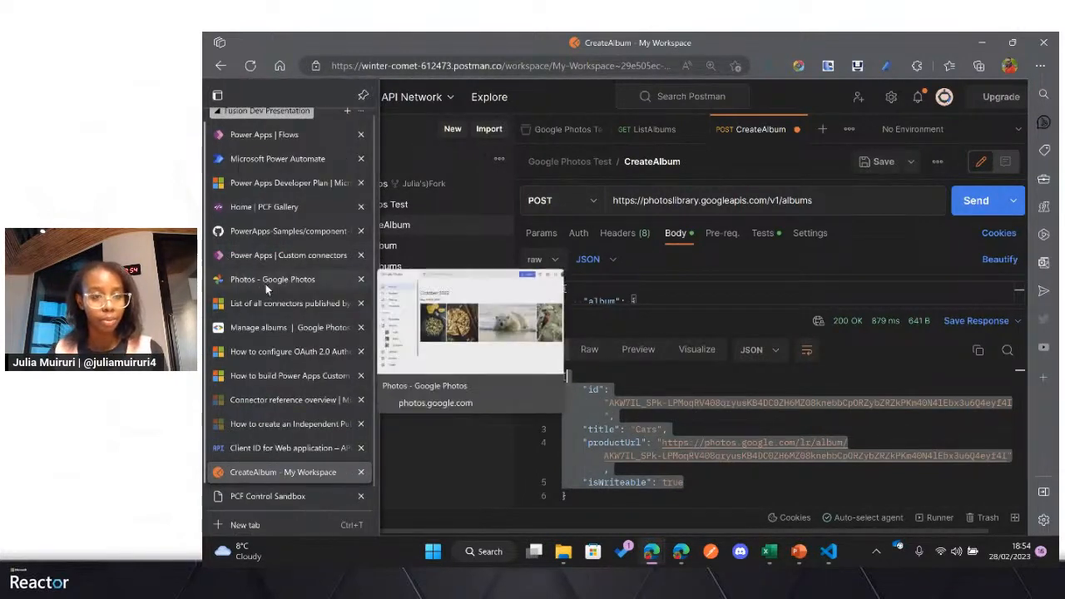
{"action": "scroll", "coordinate": [272, 288], "scroll_direction": "up", "scroll_amount": 1}
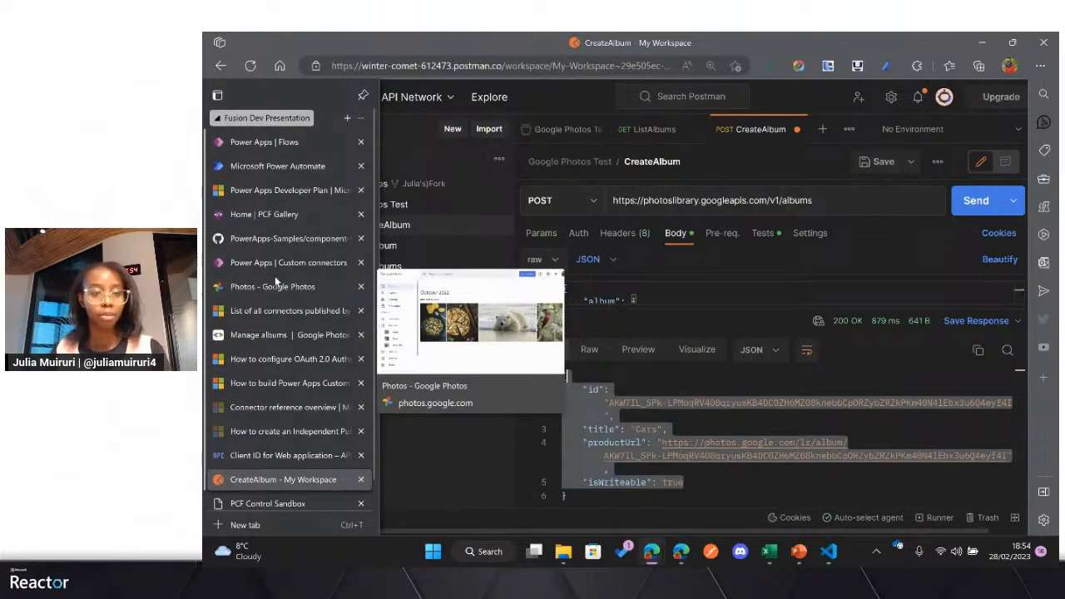
{"action": "left_click", "coordinate": [279, 287]}
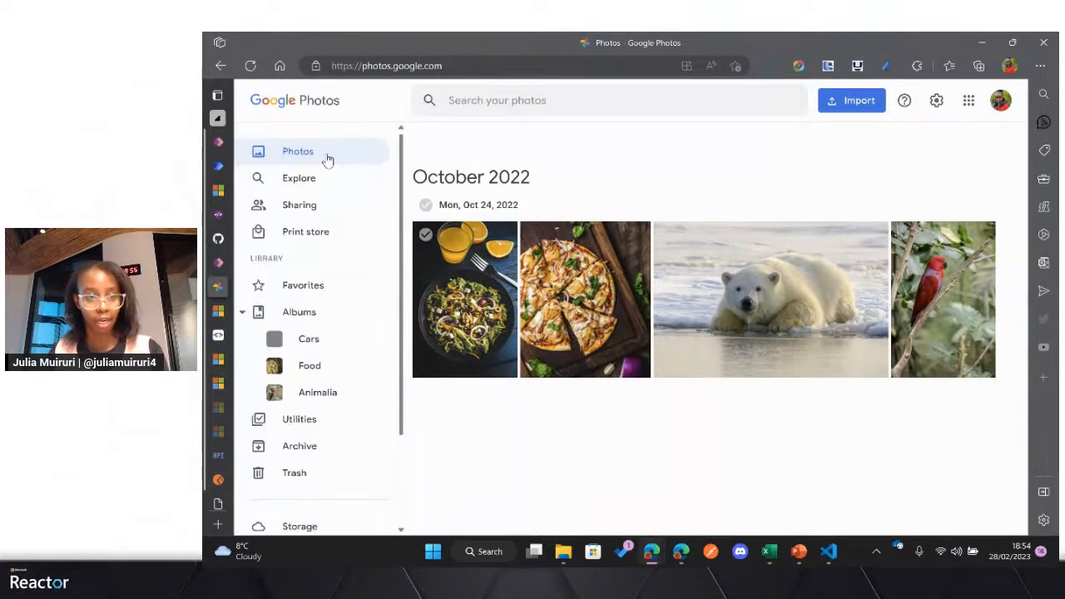
{"action": "left_click", "coordinate": [252, 67]}
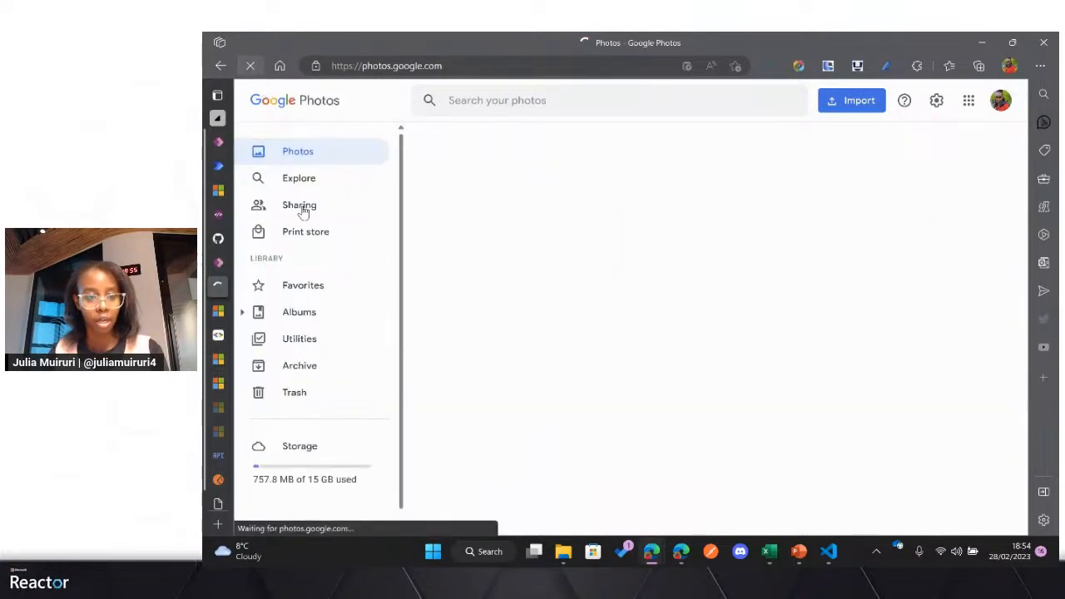
{"action": "left_click", "coordinate": [242, 313]}
{"action": "left_click", "coordinate": [242, 314]}
{"action": "left_click", "coordinate": [242, 313]}
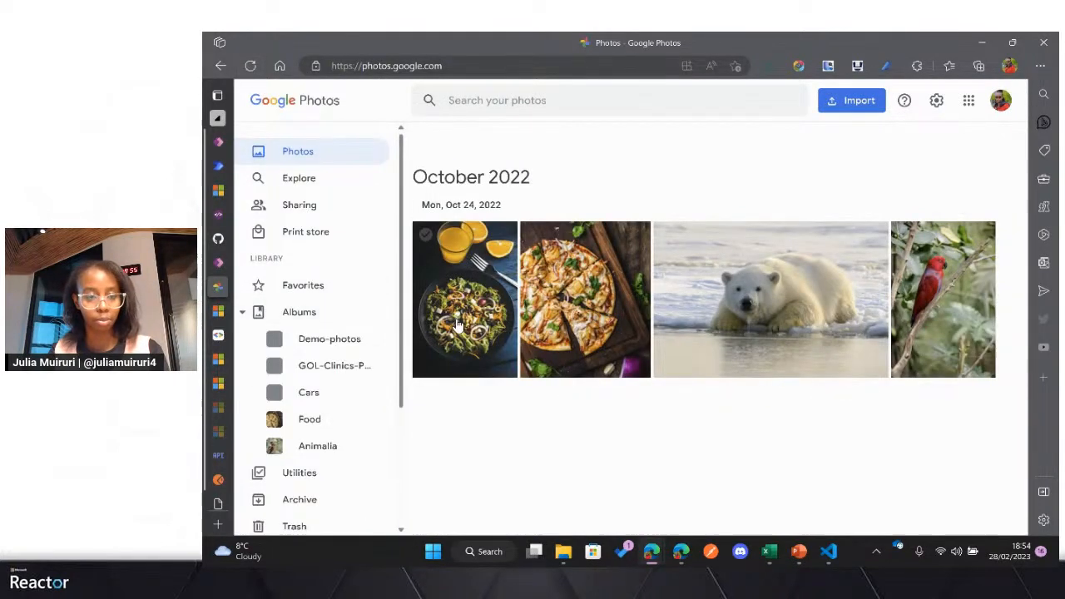
{"action": "key", "text": "ctrl+plus"}
{"action": "scroll", "coordinate": [404, 312], "scroll_direction": "down", "scroll_amount": 3}
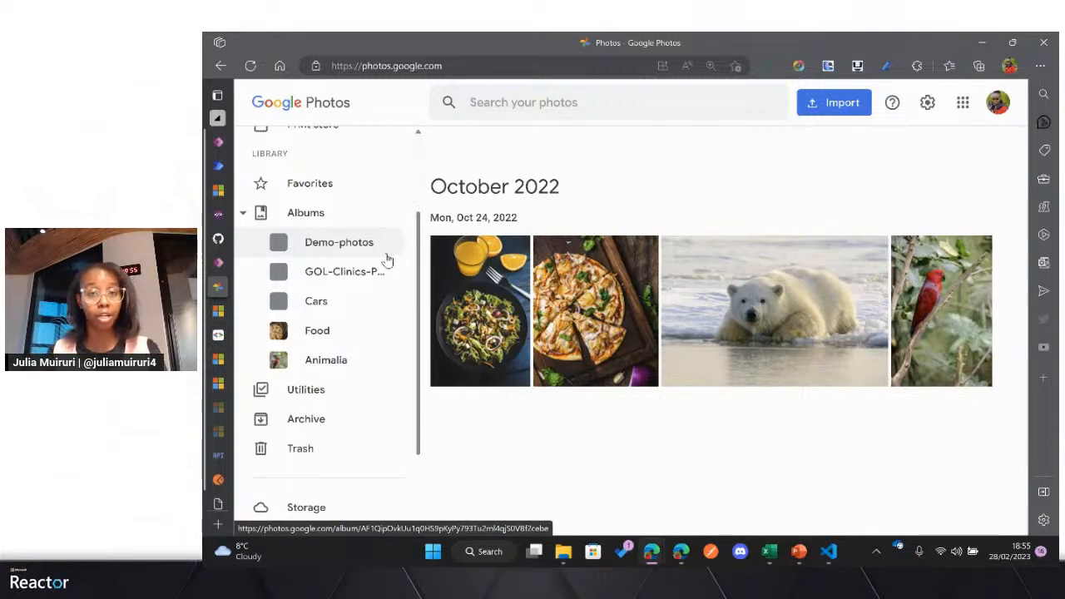
Step: Switch to the PowerPoint slide show and advance from the Google Photos API demo slide to the Tools slide
{"action": "key", "text": "alt+Tab"}
{"action": "key", "text": "alt+Tab"}
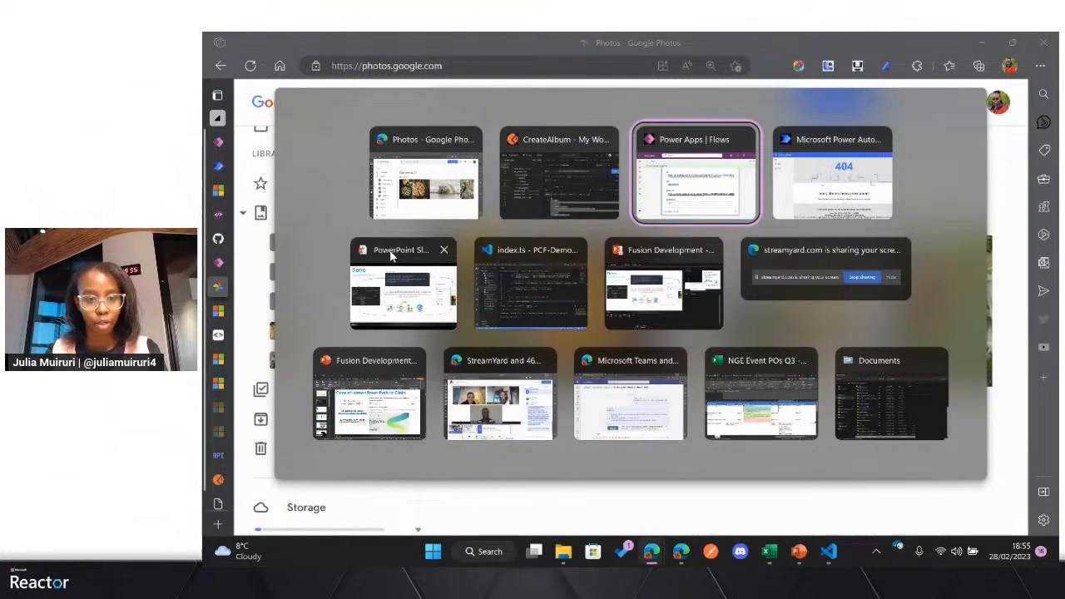
{"action": "key", "text": "alt+Tab"}
{"action": "key", "text": "alt+Tab"}
{"action": "left_click", "coordinate": [391, 256]}
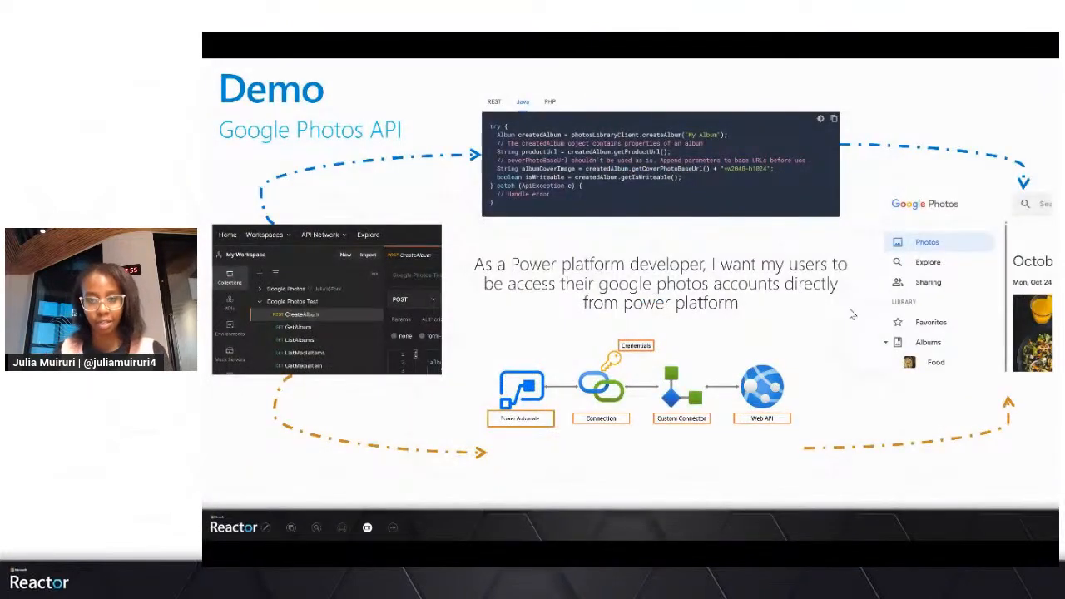
{"action": "left_click", "coordinate": [537, 306]}
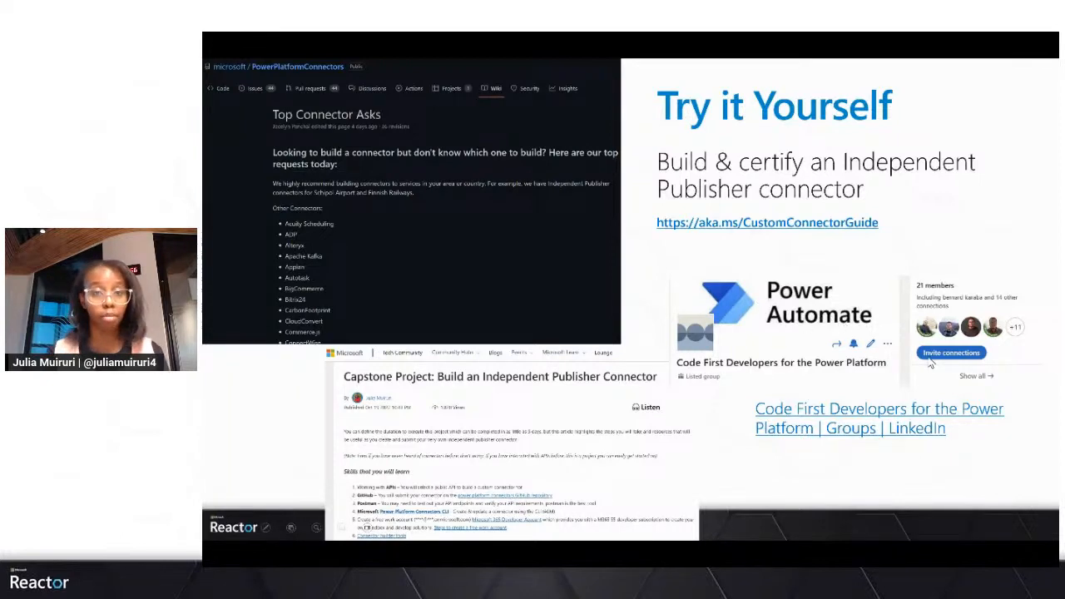
{"action": "key", "text": "Right"}
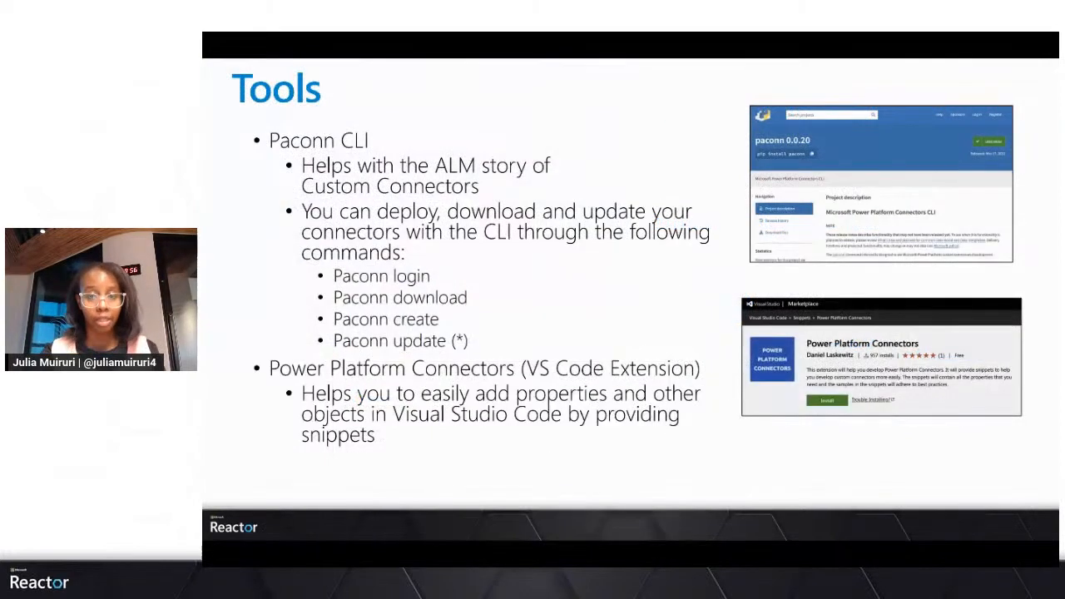